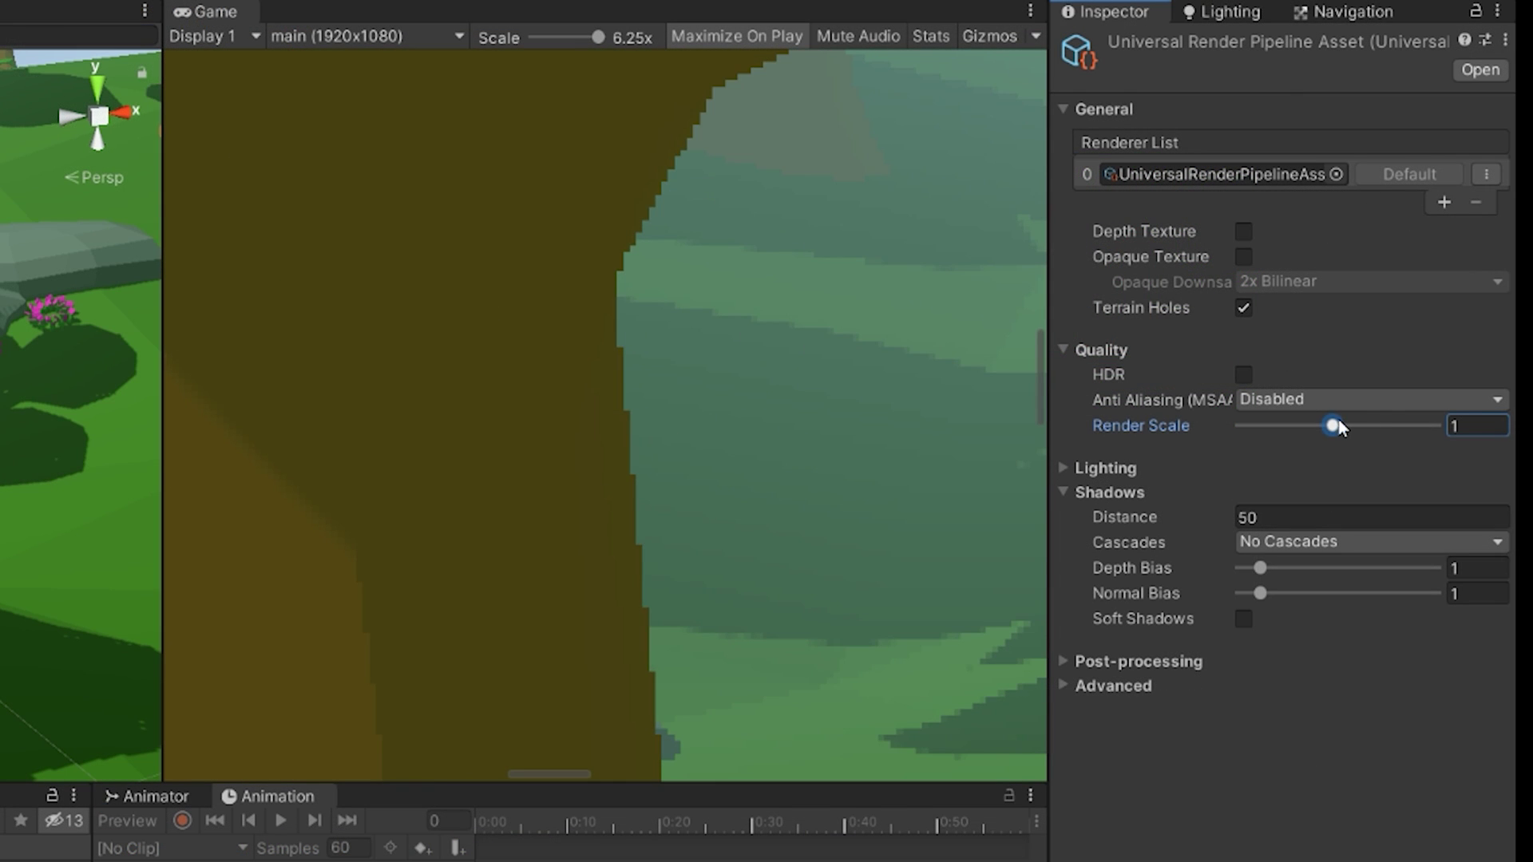
# Step: Raise the render scale to 2, disable the main light, then restore it to Per Pixel
pyautogui.moveTo(1340, 426)
pyautogui.mouseDown()
pyautogui.moveTo(1475, 423)
pyautogui.moveTo(1243, 425)
pyautogui.moveTo(1363, 431)
pyautogui.moveTo(1348, 439)
pyautogui.mouseUp()
pyautogui.scroll(-10, 774, 589)
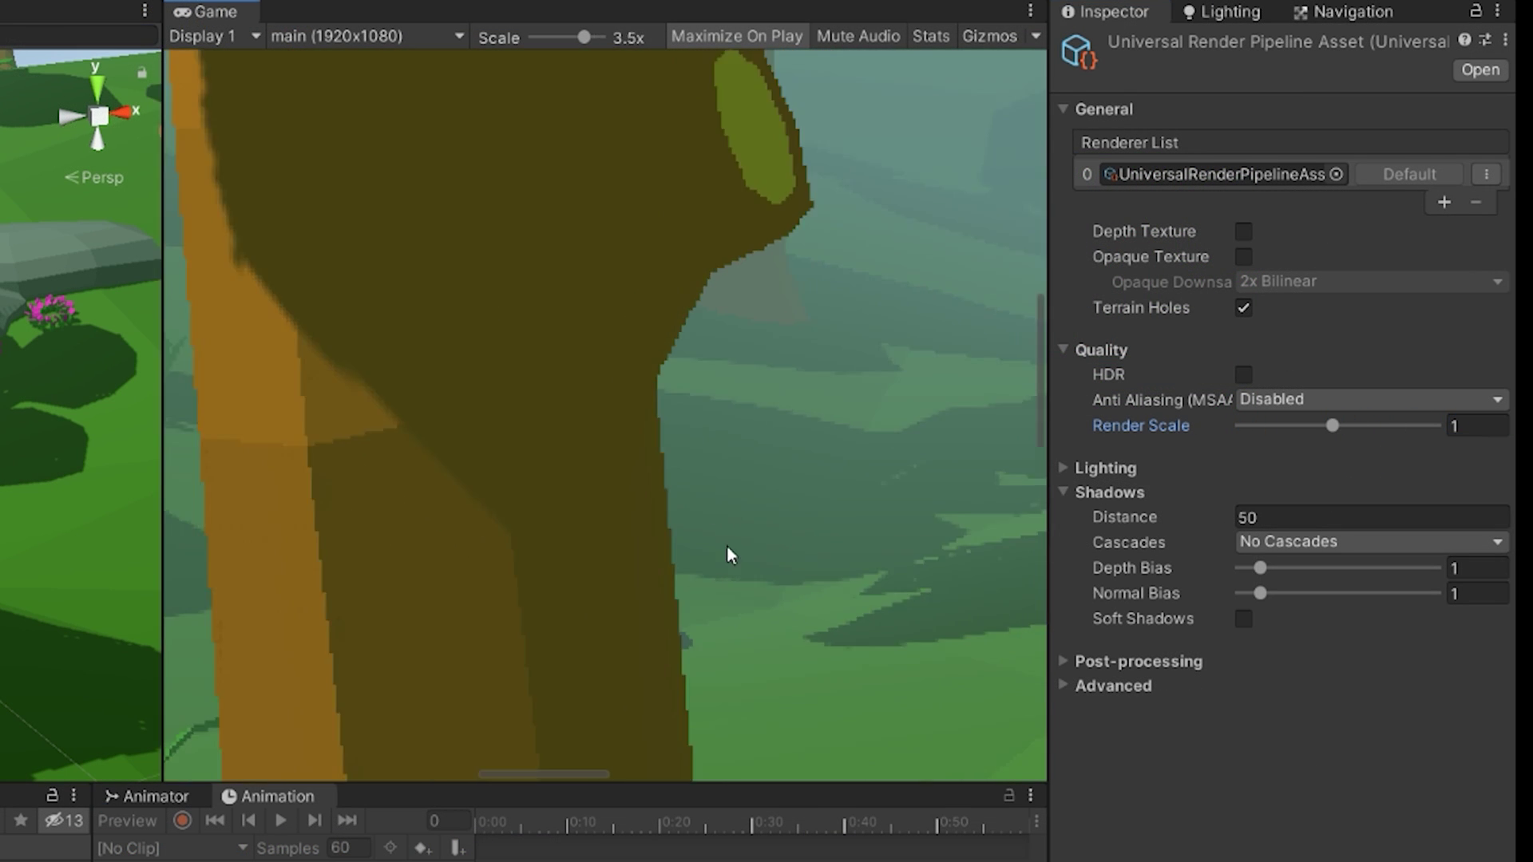
pyautogui.click(1101, 350)
pyautogui.click(1105, 374)
pyautogui.click(1278, 398)
pyautogui.click(1277, 421)
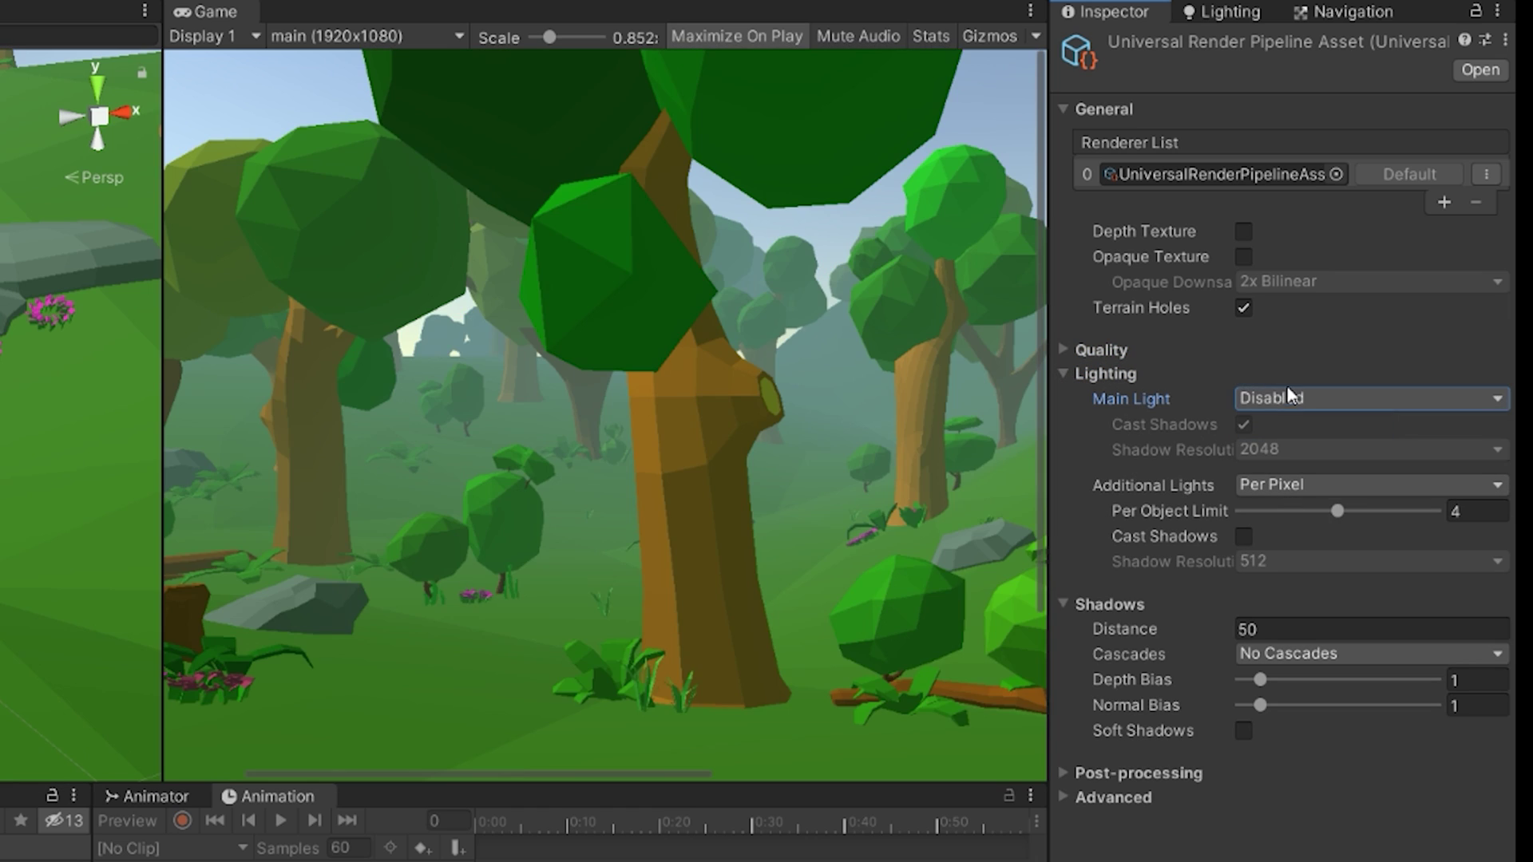
pyautogui.scroll(-4, 609, 496)
pyautogui.click(1399, 398)
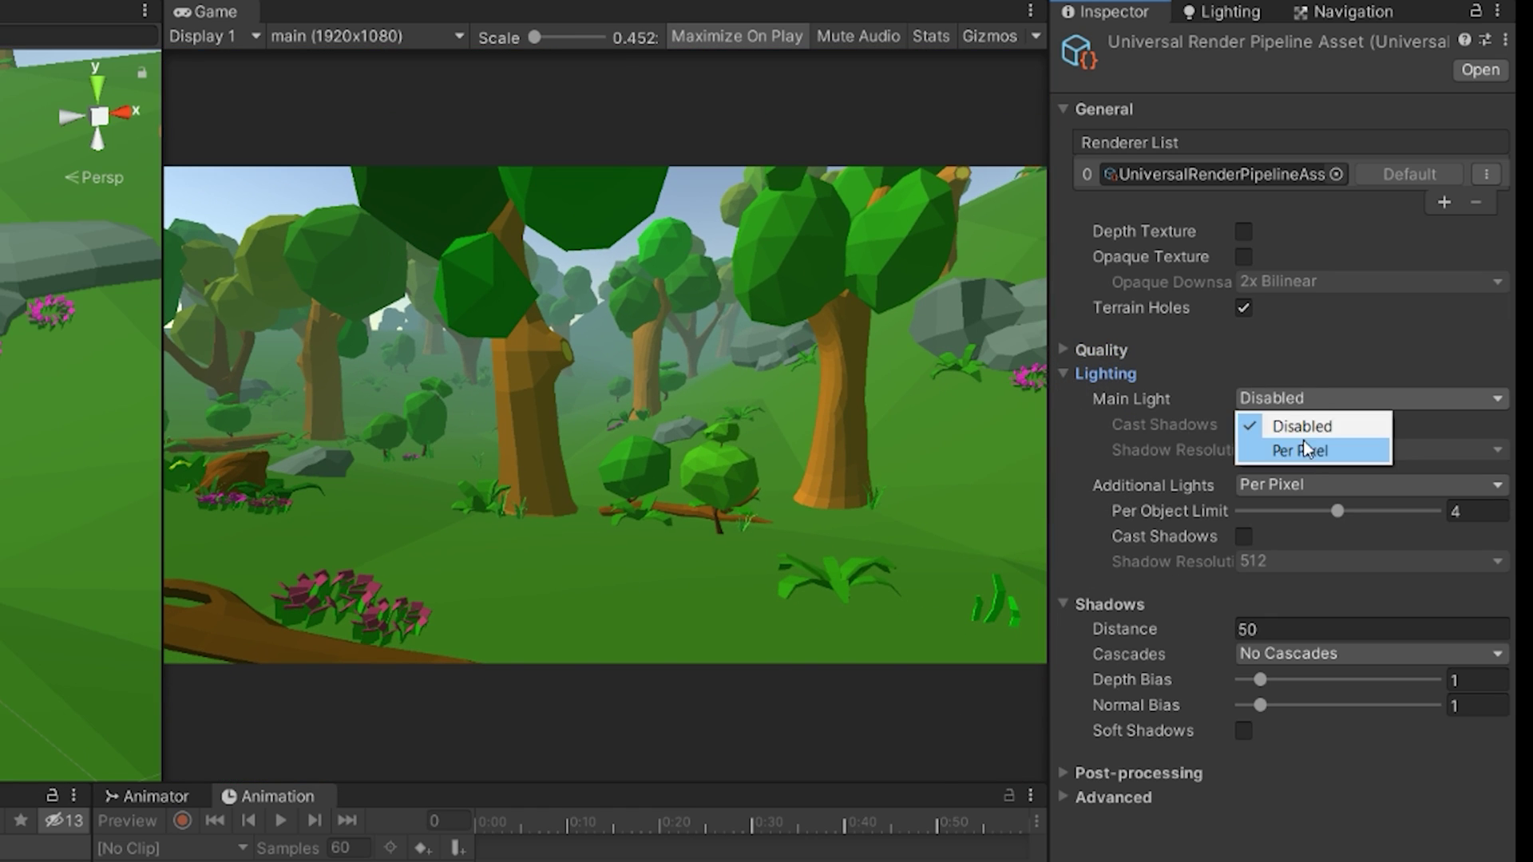
pyautogui.click(1303, 444)
# Step: Set film grain type to Medium 4, then remove the Film Grain override from the volume
pyautogui.click(1448, 264)
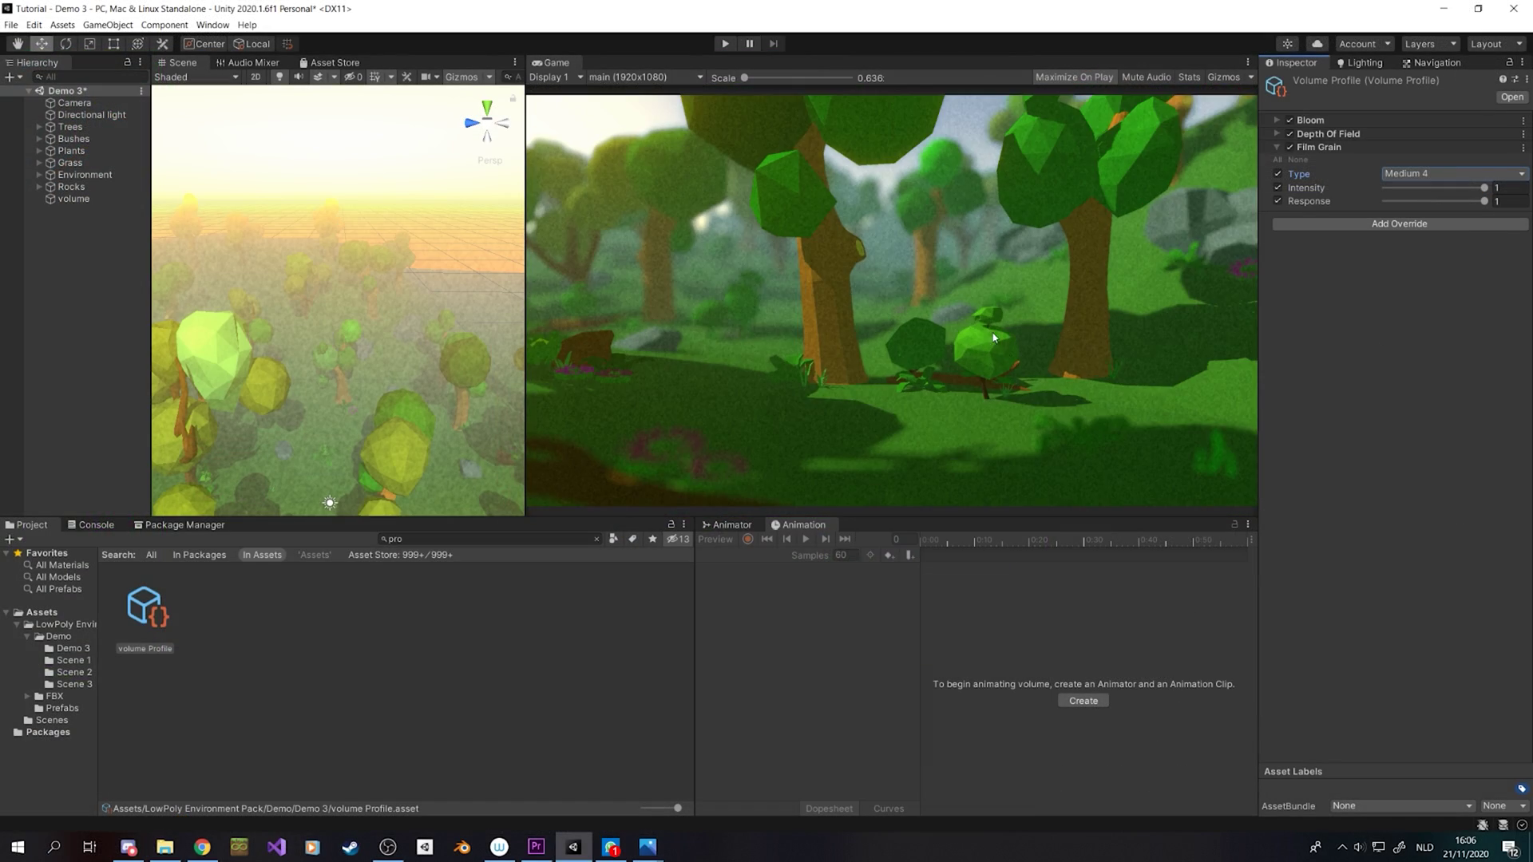
pyautogui.scroll(-3, 609, 332)
pyautogui.moveTo(343, 319); pyautogui.dragTo(387, 352, button='right')
pyautogui.click(29, 236)
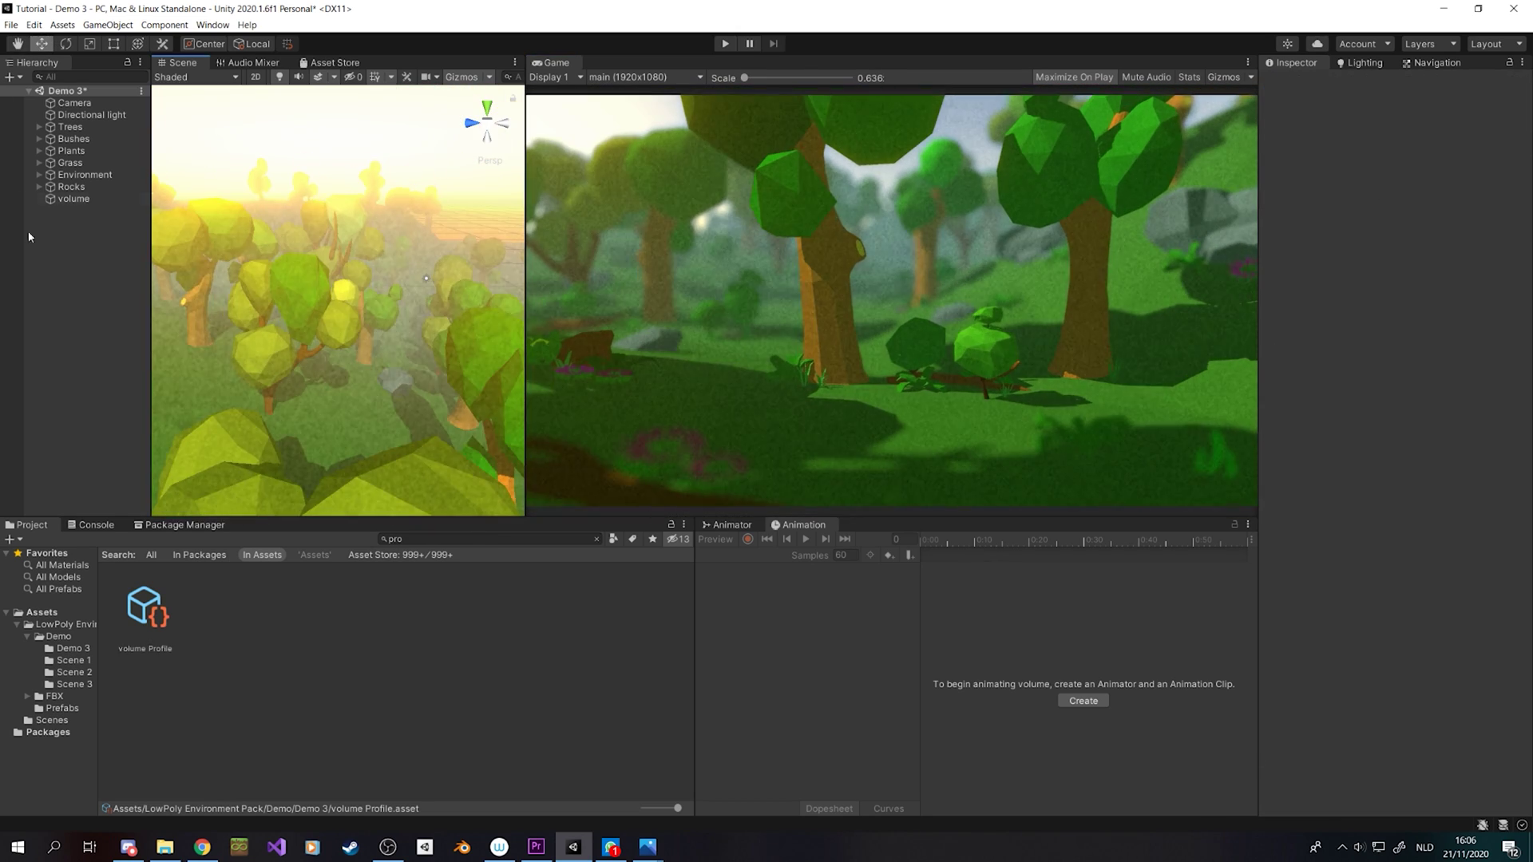
pyautogui.click(74, 199)
pyautogui.rightClick(1328, 304)
pyautogui.click(1357, 372)
# Step: Try a Lens Distortion override with all settings enabled and raised intensity, then undo it
pyautogui.click(1399, 313)
pyautogui.click(1370, 224)
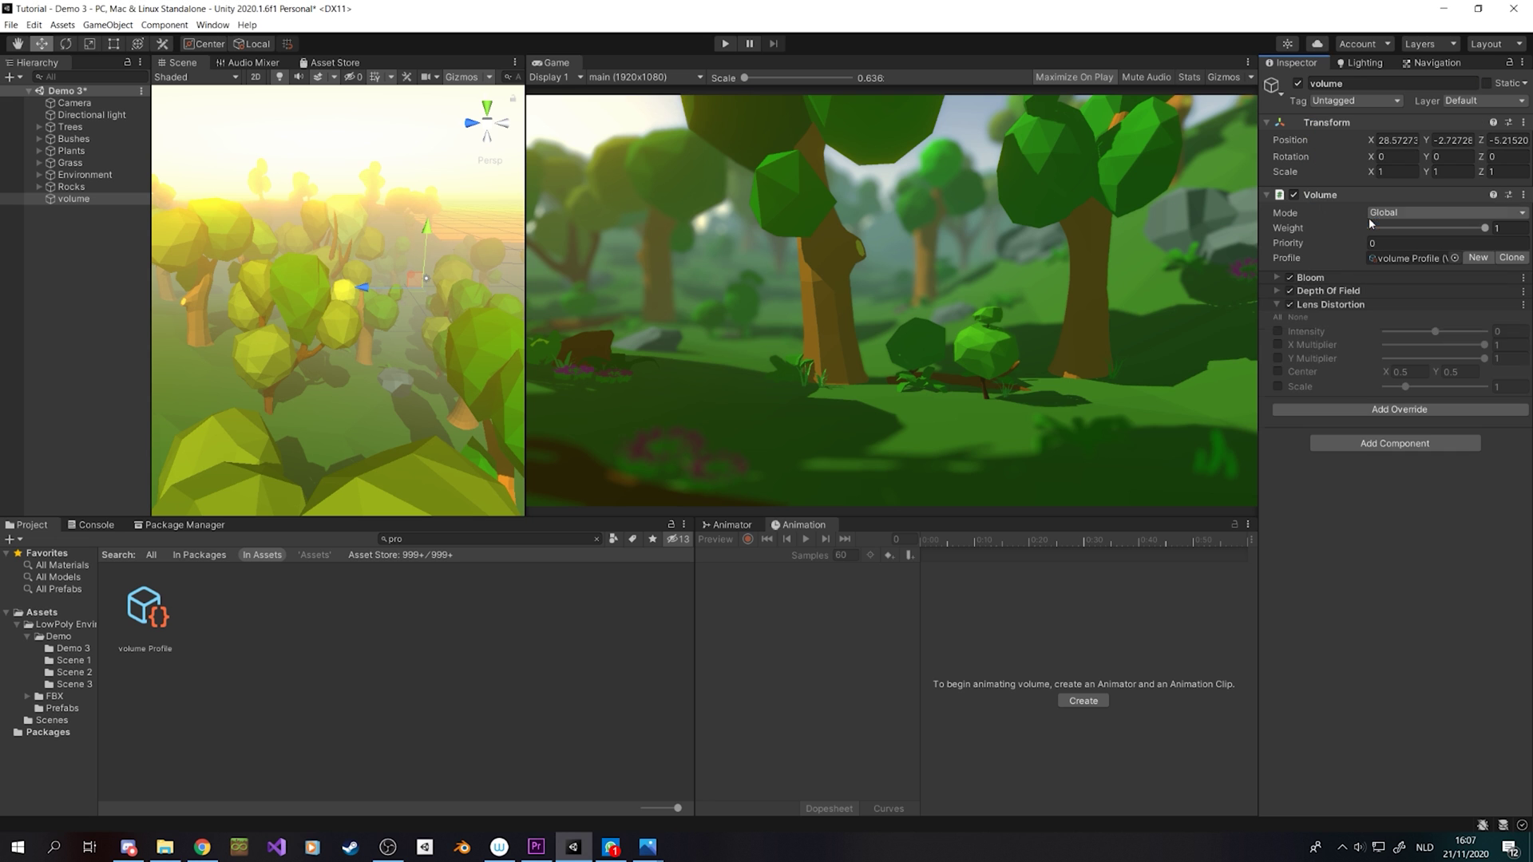
pyautogui.click(1278, 317)
pyautogui.moveTo(1435, 331); pyautogui.dragTo(1403, 345)
pyautogui.hotkey('ctrl', 'z')
pyautogui.hotkey('ctrl', 'z')
pyautogui.hotkey('ctrl', 'z')
pyautogui.hotkey('ctrl', 'z')
pyautogui.hotkey('ctrl', 'z')
pyautogui.hotkey('ctrl', 'z')
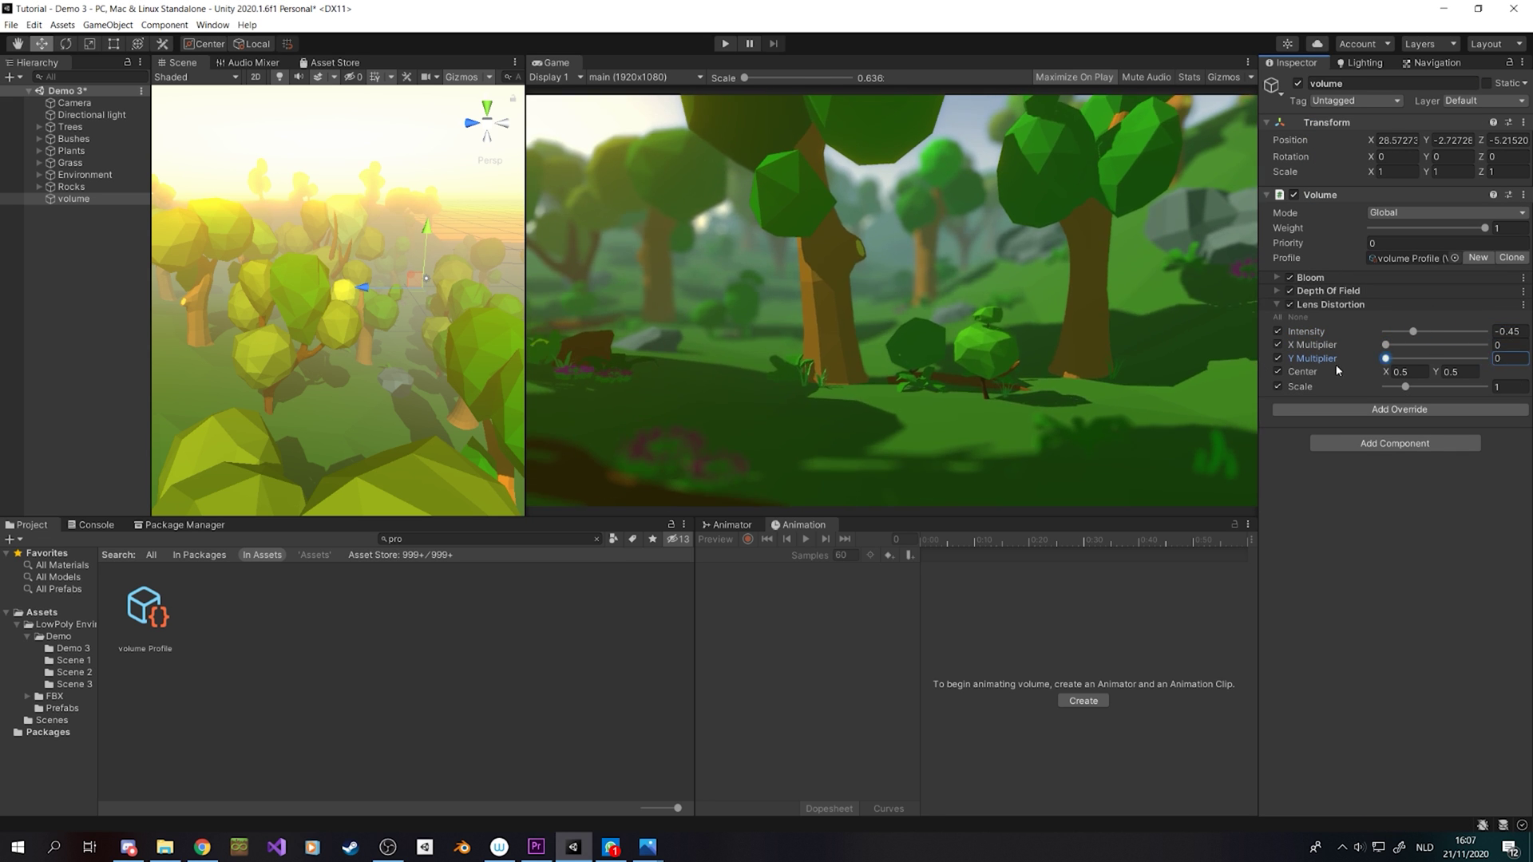
# Step: Add a Lift Gamma Gain override, enable all settings, and shift the lift colour and intensity
pyautogui.click(1384, 310)
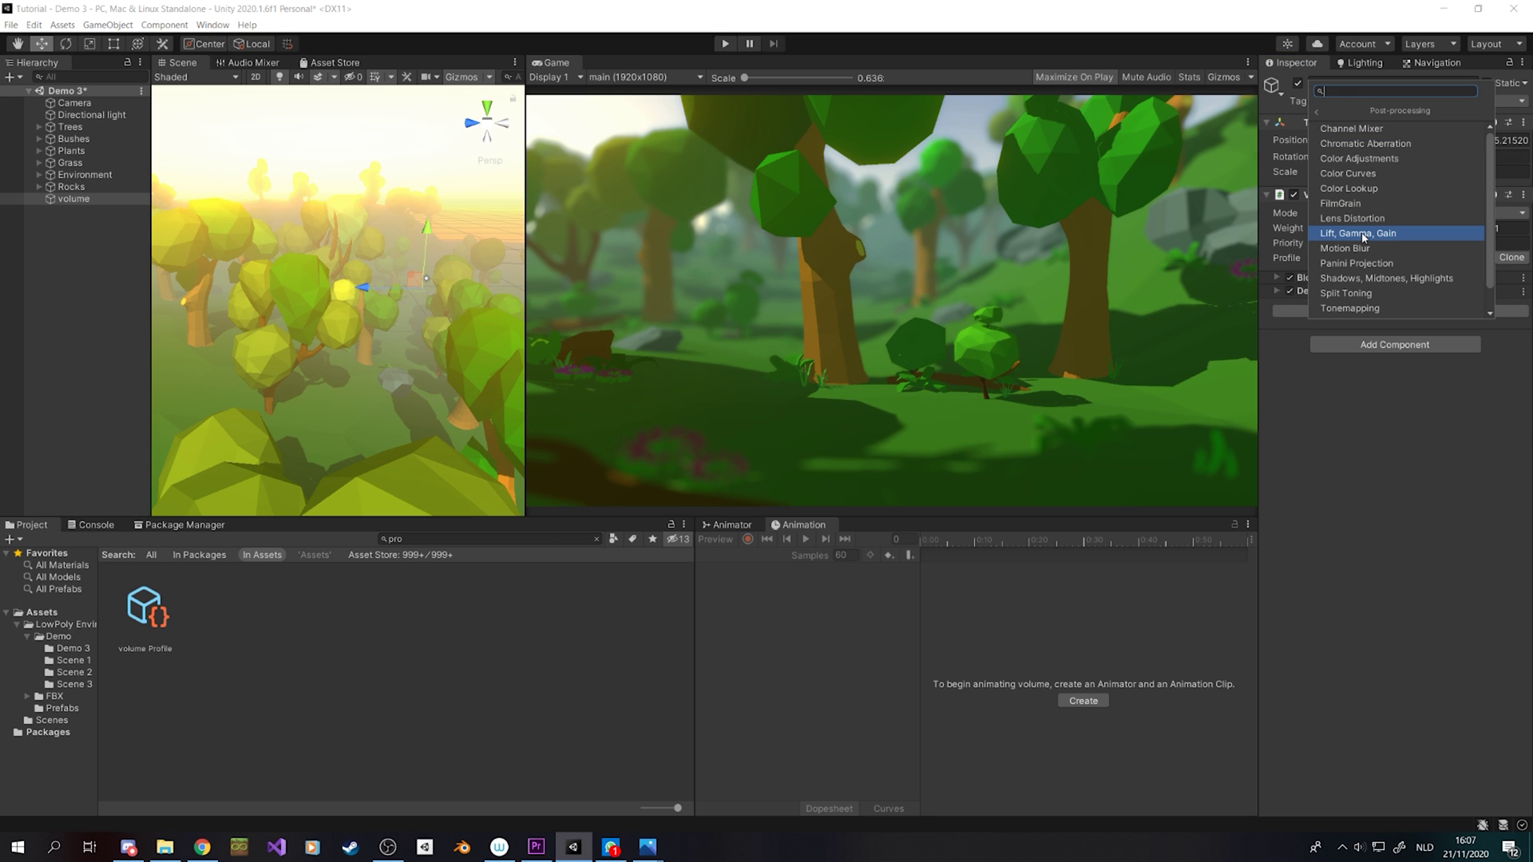
pyautogui.click(1364, 237)
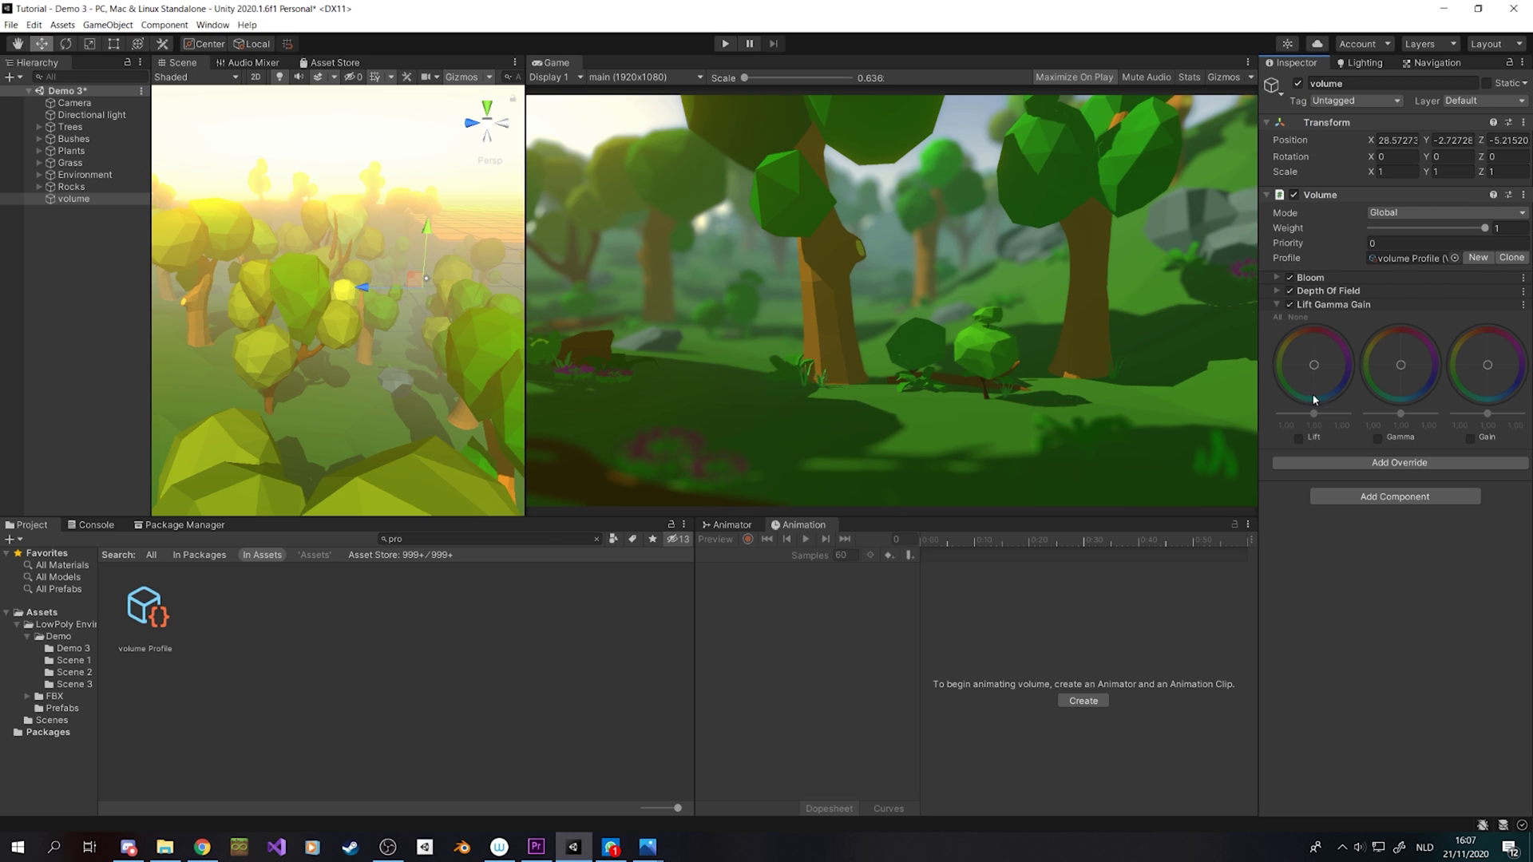
pyautogui.click(1278, 317)
pyautogui.moveTo(1288, 356); pyautogui.dragTo(1280, 365)
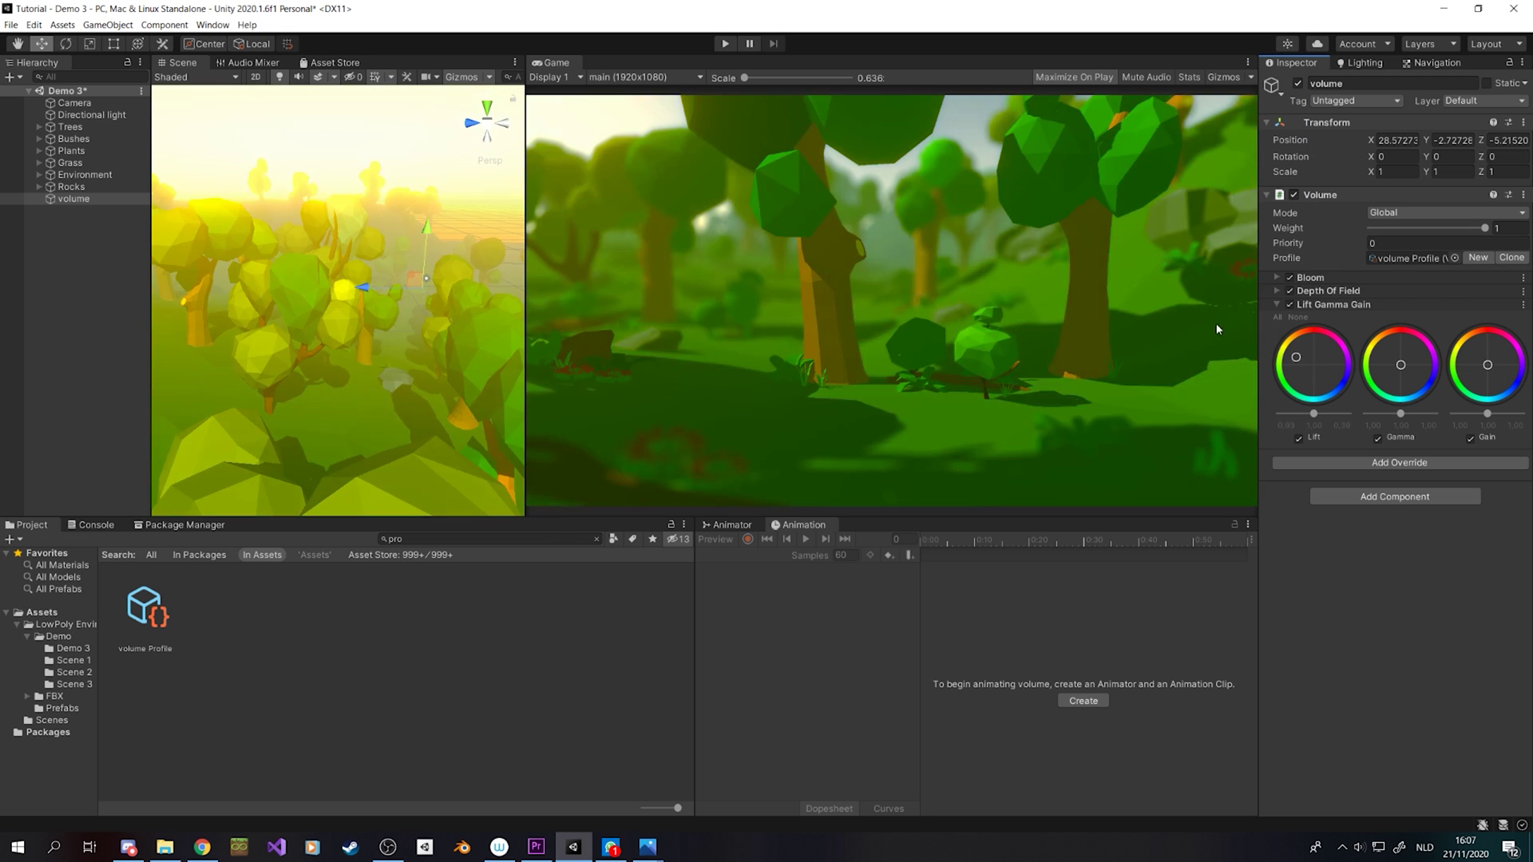
pyautogui.moveTo(1314, 414)
pyautogui.mouseDown()
pyautogui.moveTo(1355, 417)
pyautogui.moveTo(1317, 416)
pyautogui.mouseUp()
# Step: Reset the lift colour to default and select Directional light (1)
pyautogui.rightClick(1312, 364)
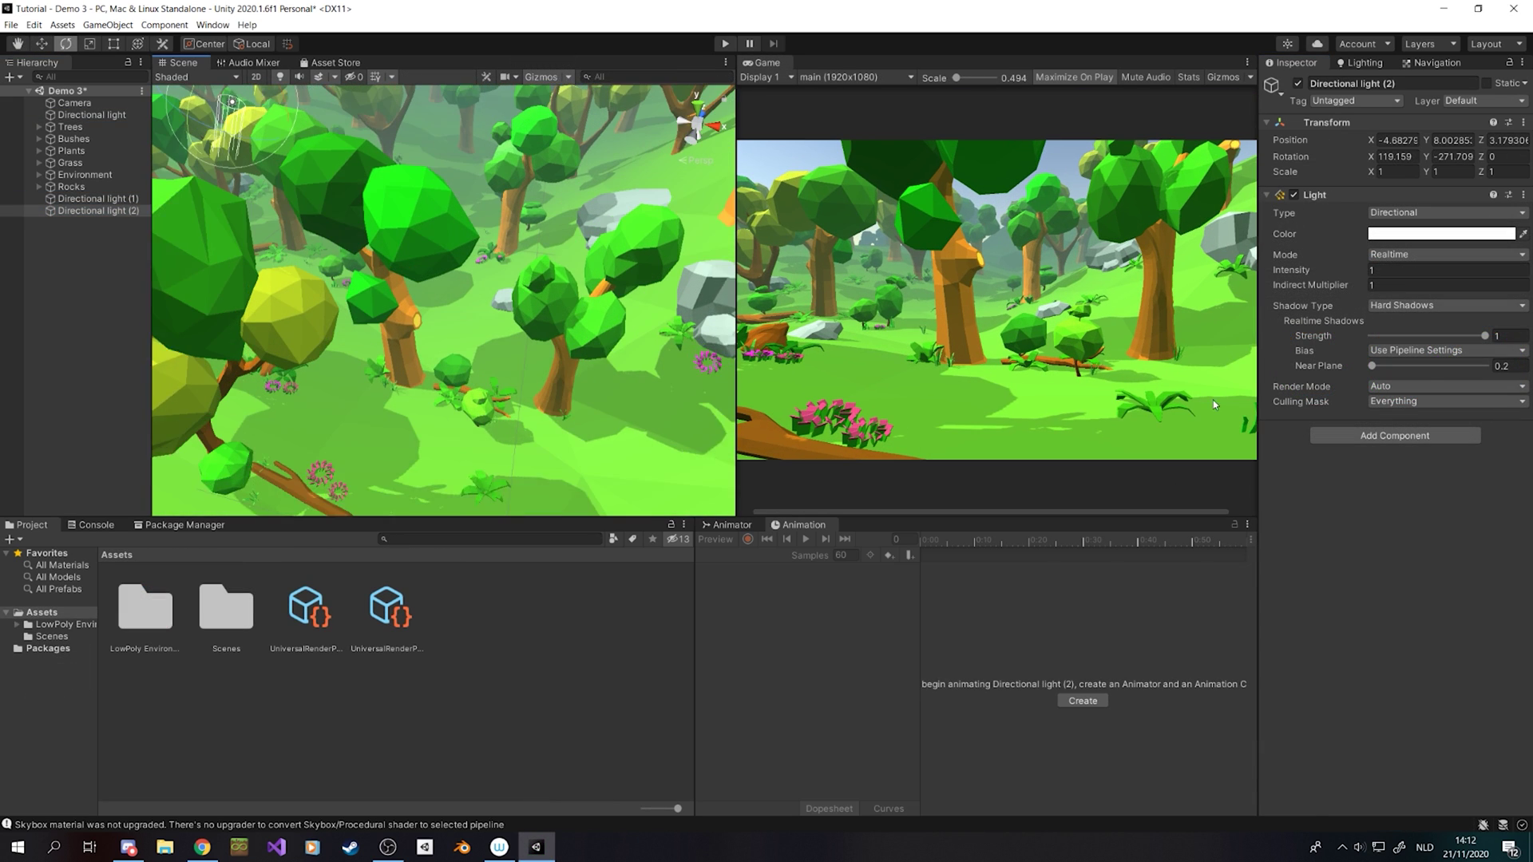
pyautogui.click(306, 610)
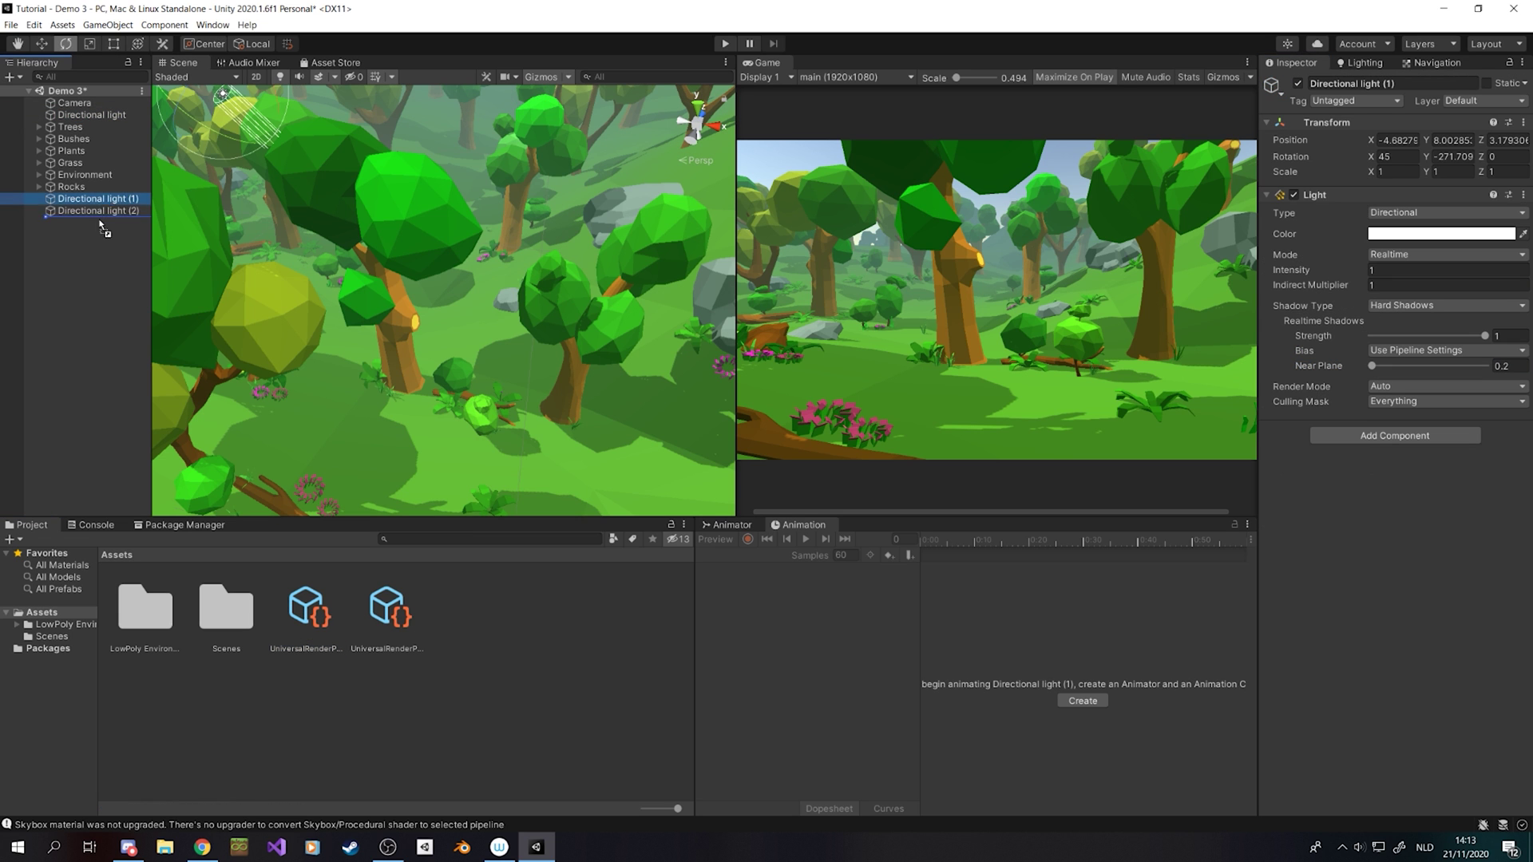
pyautogui.click(97, 199)
# Step: Limit additional lights to 2 per object; try 4096 additional light shadows, then disable them
pyautogui.click(306, 611)
pyautogui.moveTo(1428, 357); pyautogui.dragTo(1399, 356)
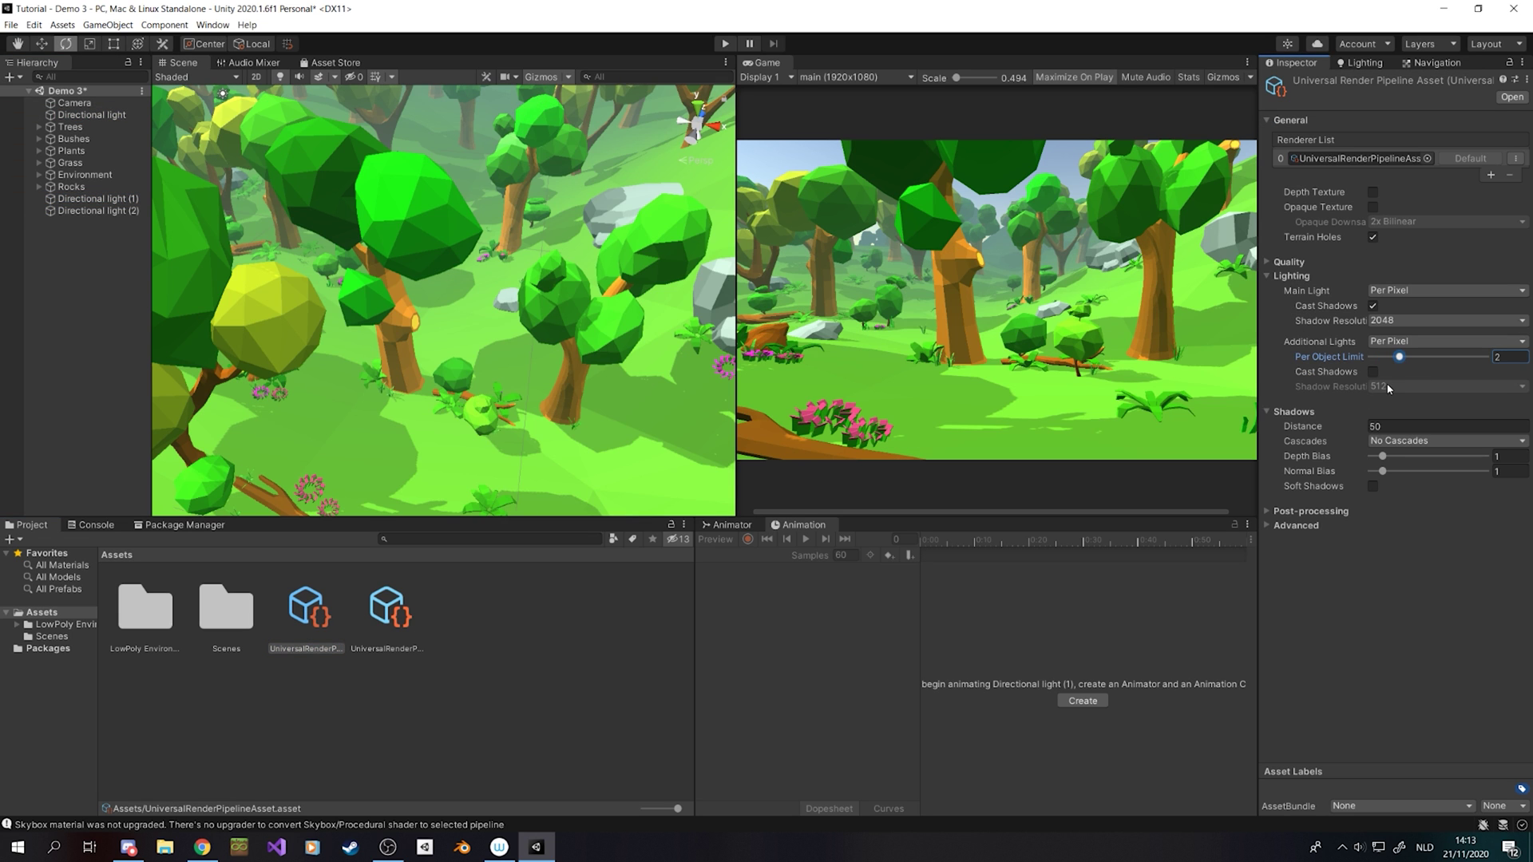
pyautogui.click(1373, 371)
pyautogui.click(1390, 386)
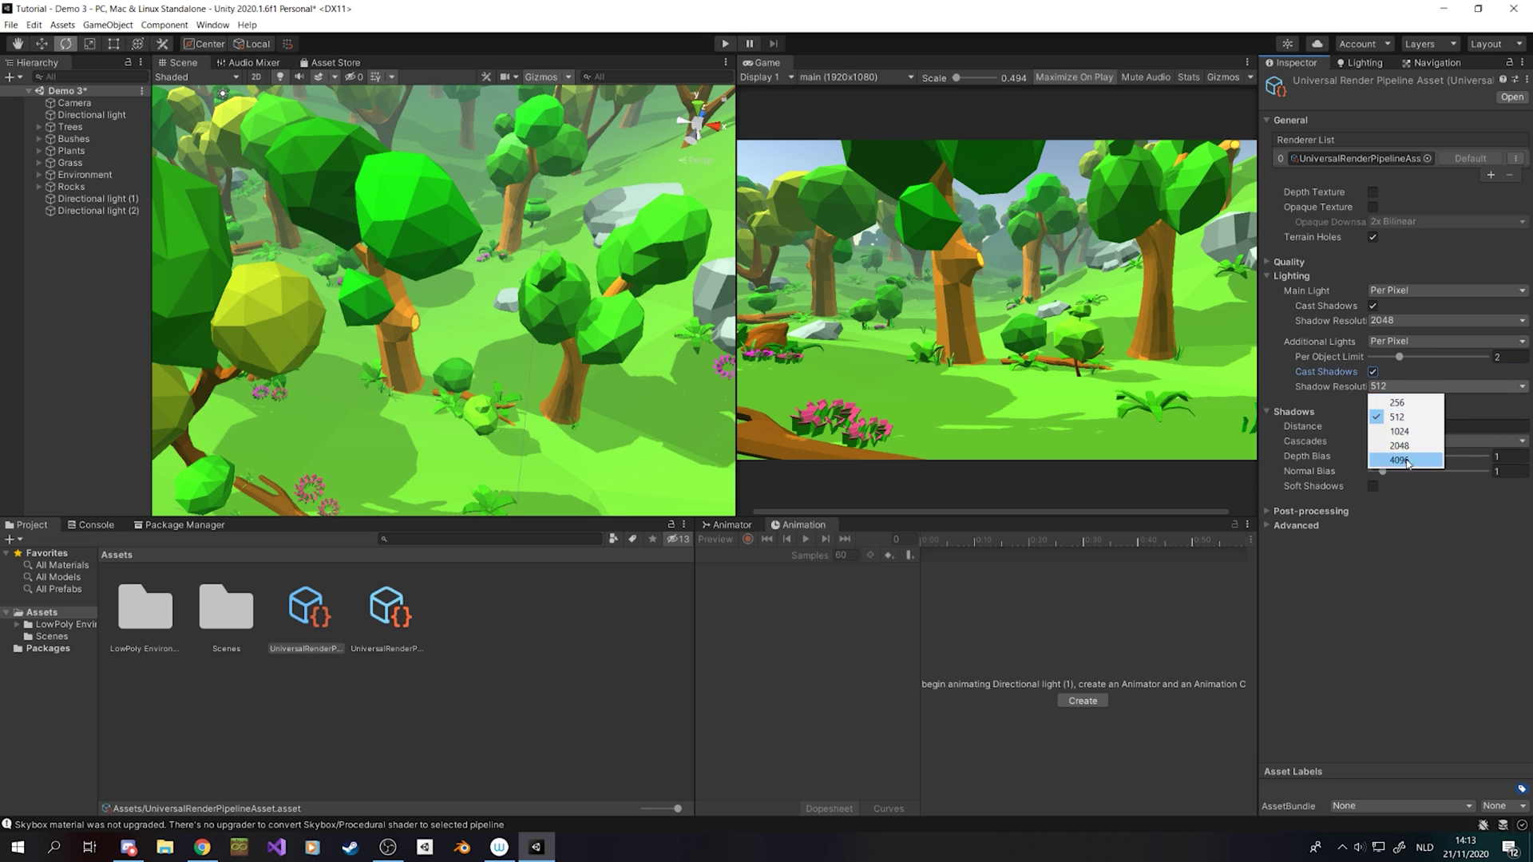
pyautogui.click(1393, 459)
pyautogui.click(1373, 371)
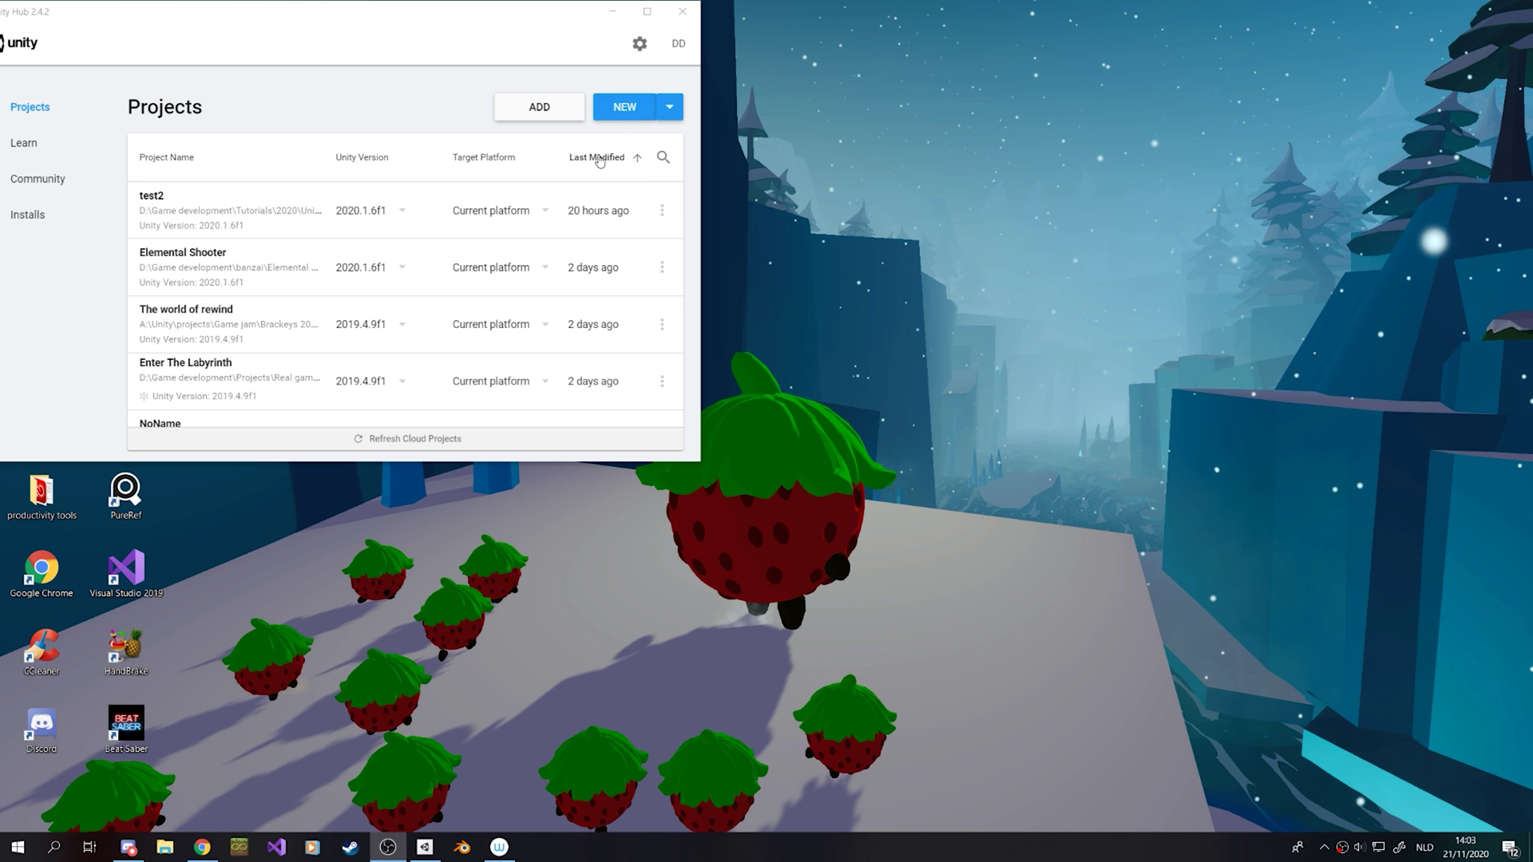
# Step: Create a new project named 'Tutorial' from the 3D template, after briefly picking High Definition RP
pyautogui.click(624, 106)
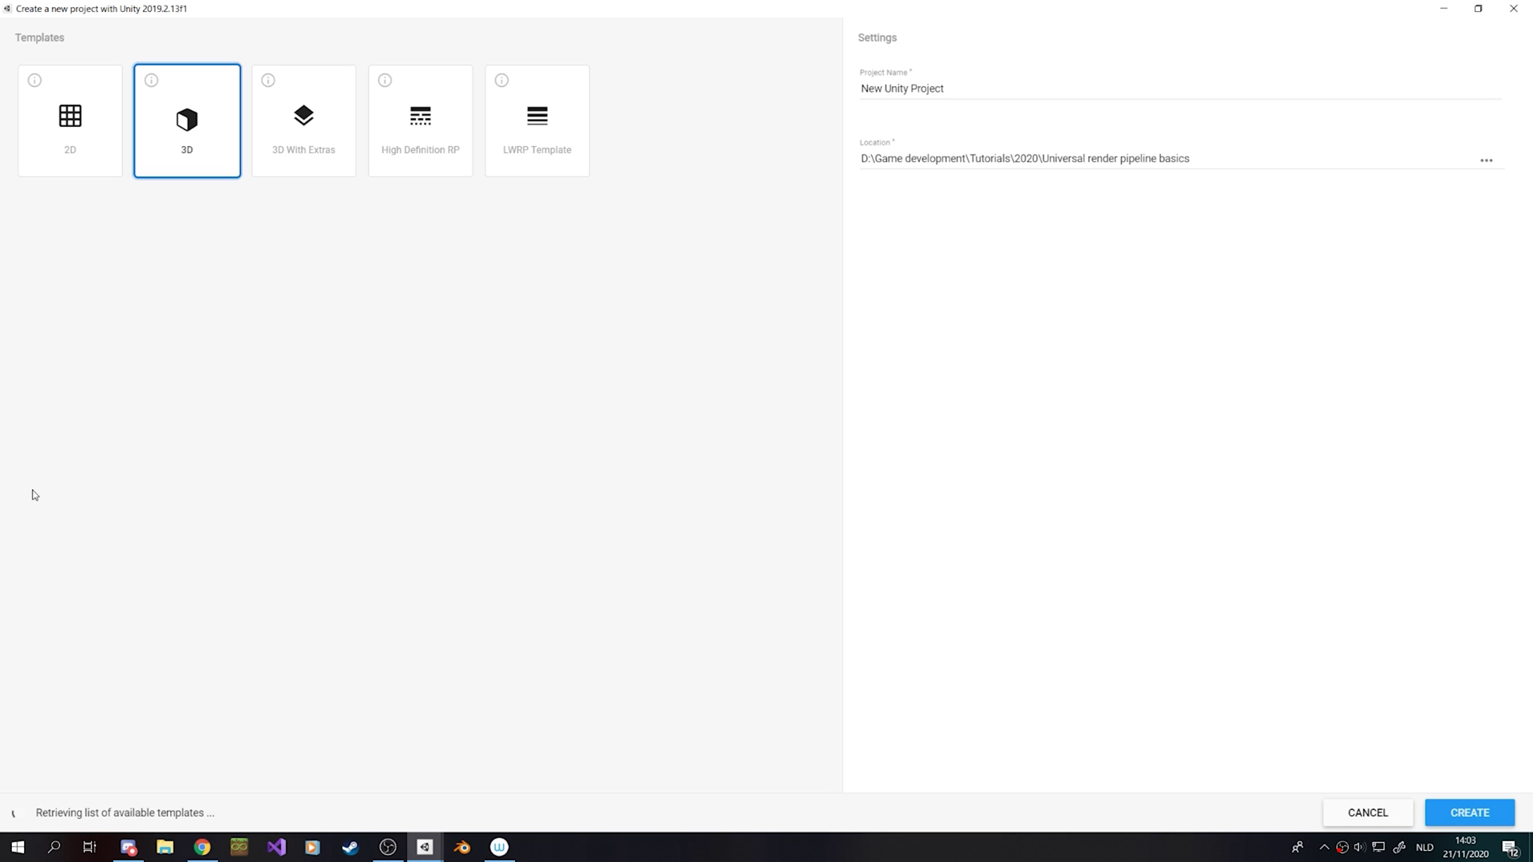
pyautogui.click(441, 160)
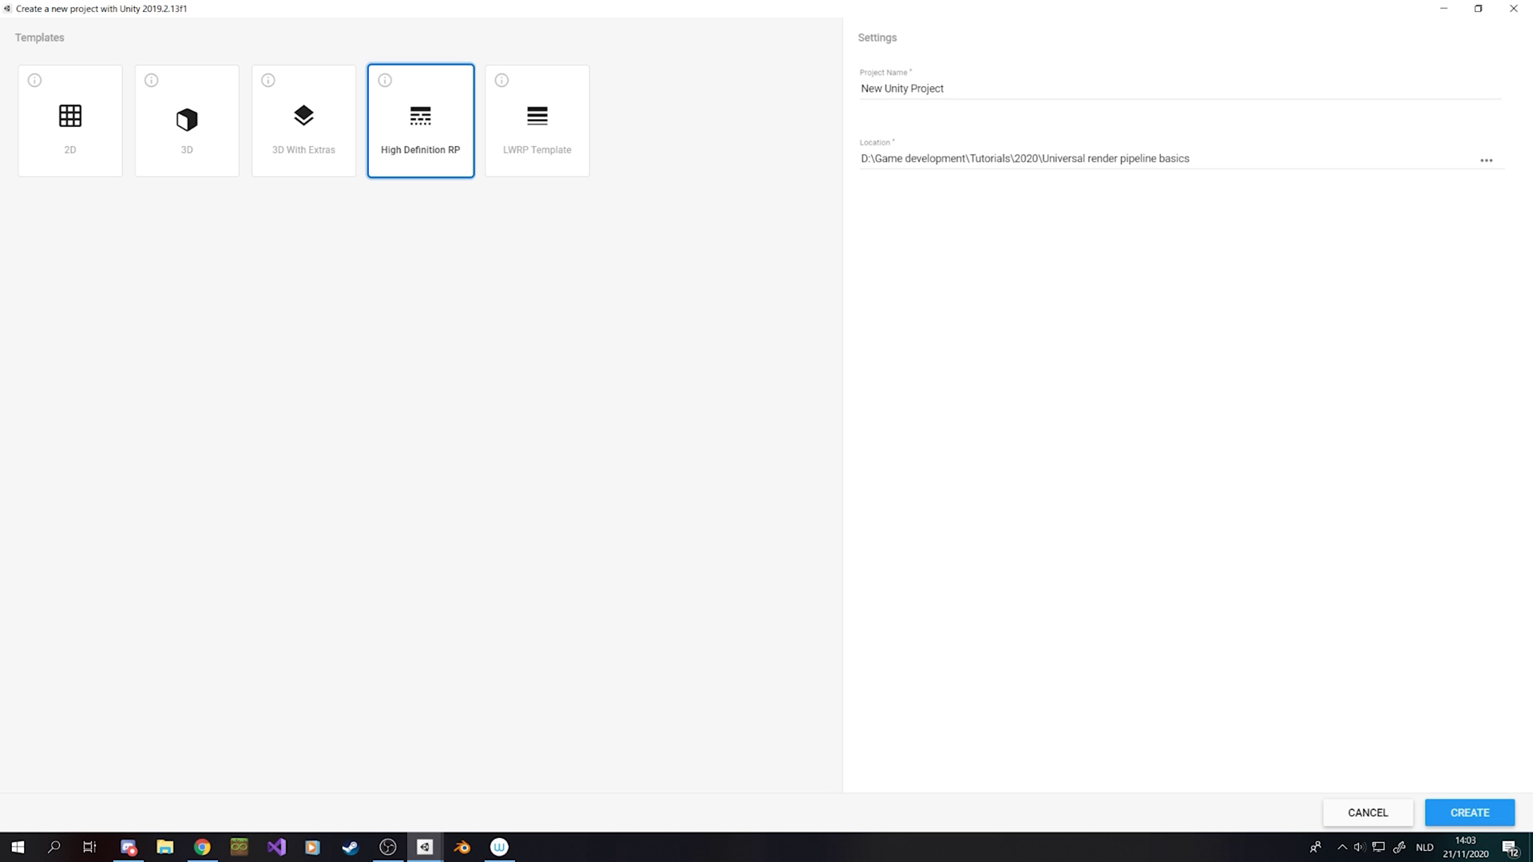
pyautogui.click(185, 155)
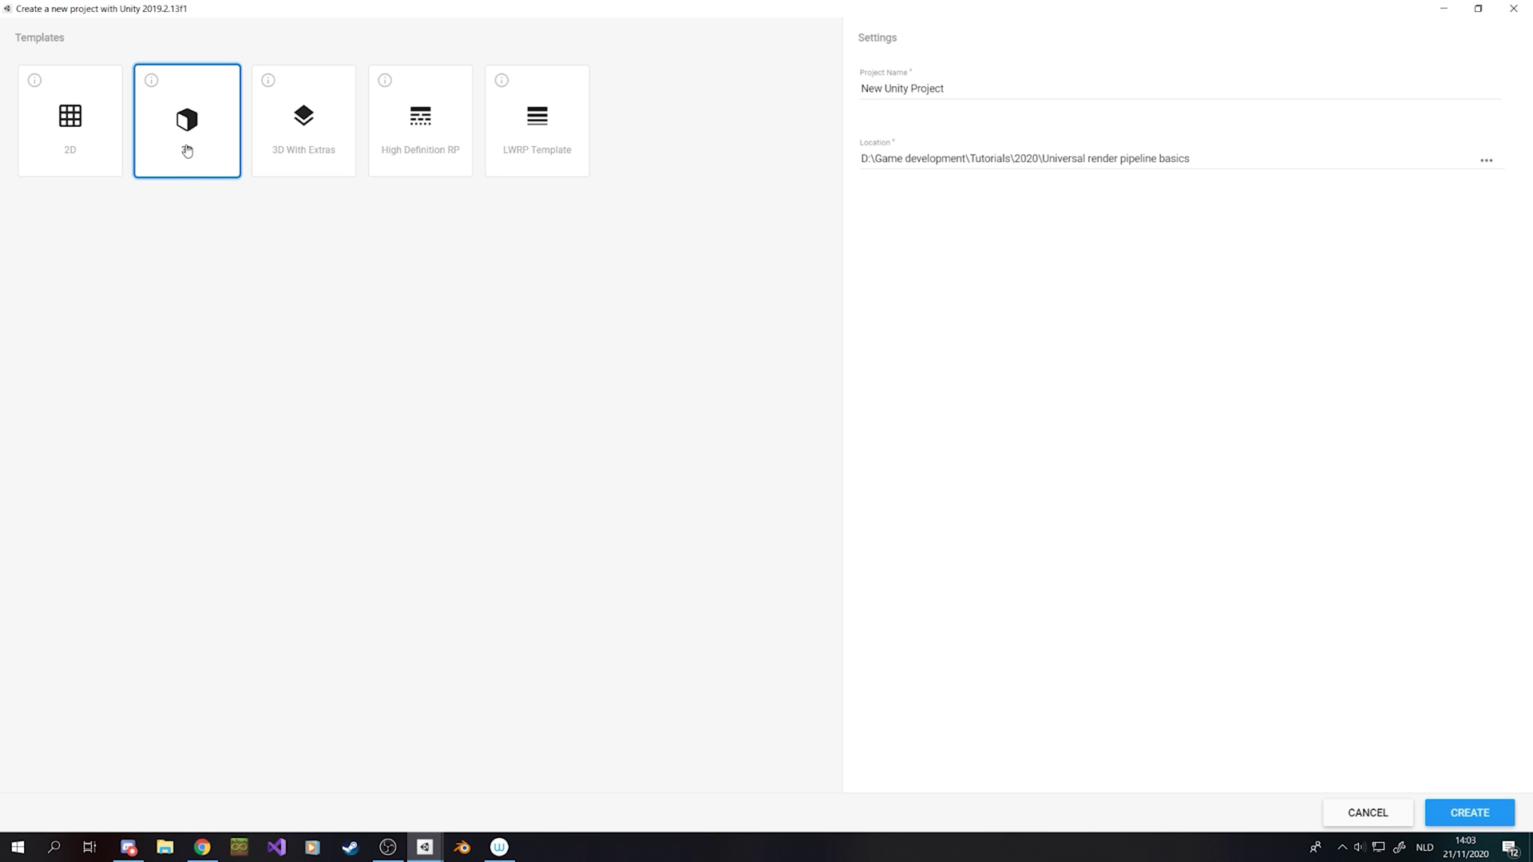
pyautogui.click(1058, 87)
pyautogui.tripleClick(1058, 87)
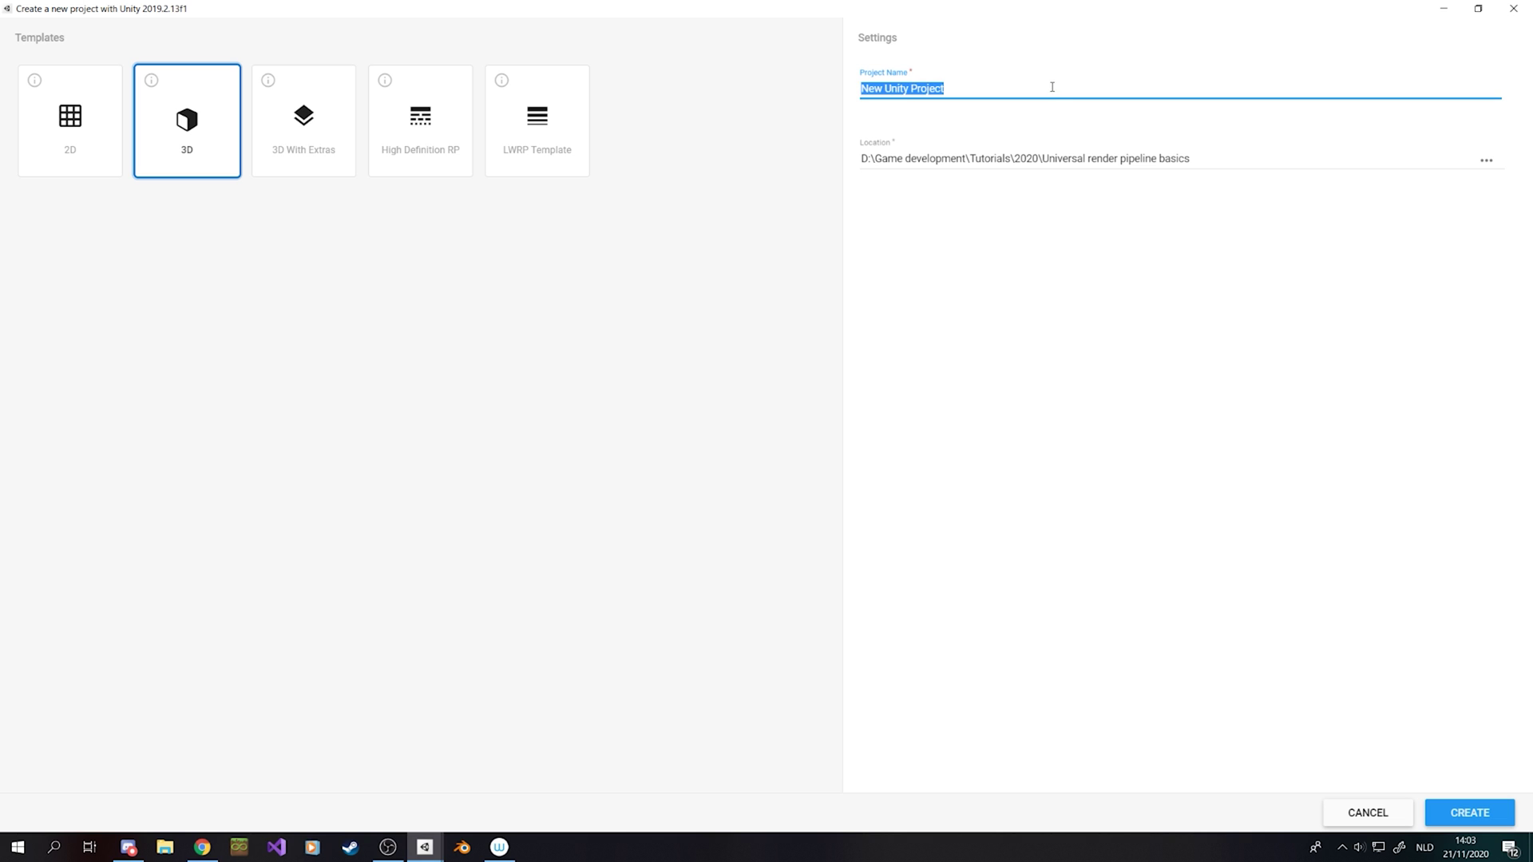
pyautogui.write('Tutorial')
pyautogui.click(1482, 812)
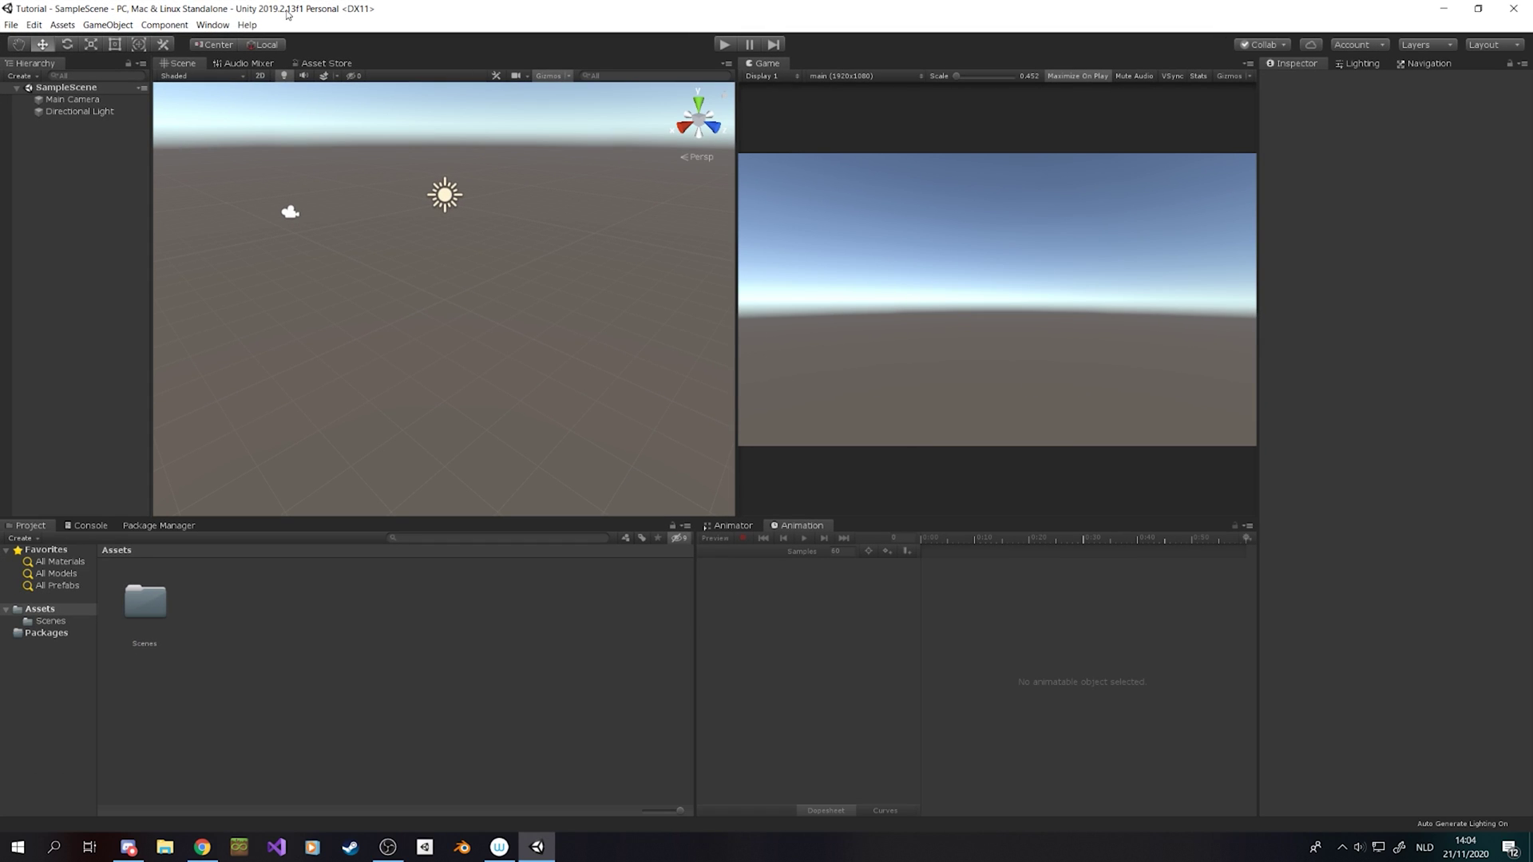
# Step: Search the Package Manager for 'unive'
pyautogui.click(160, 527)
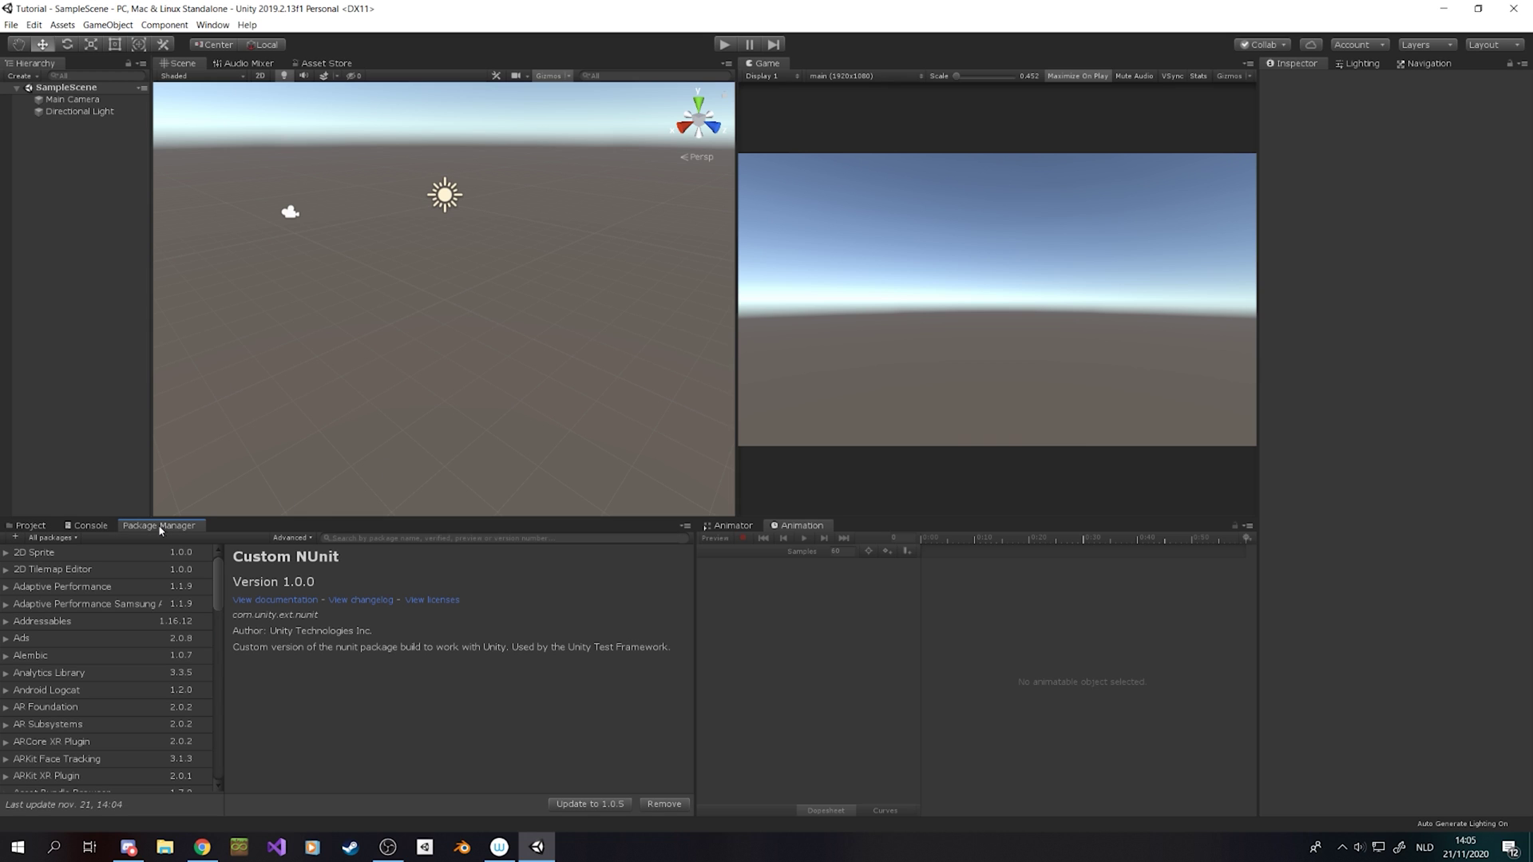
pyautogui.click(367, 537)
pyautogui.write('unive')
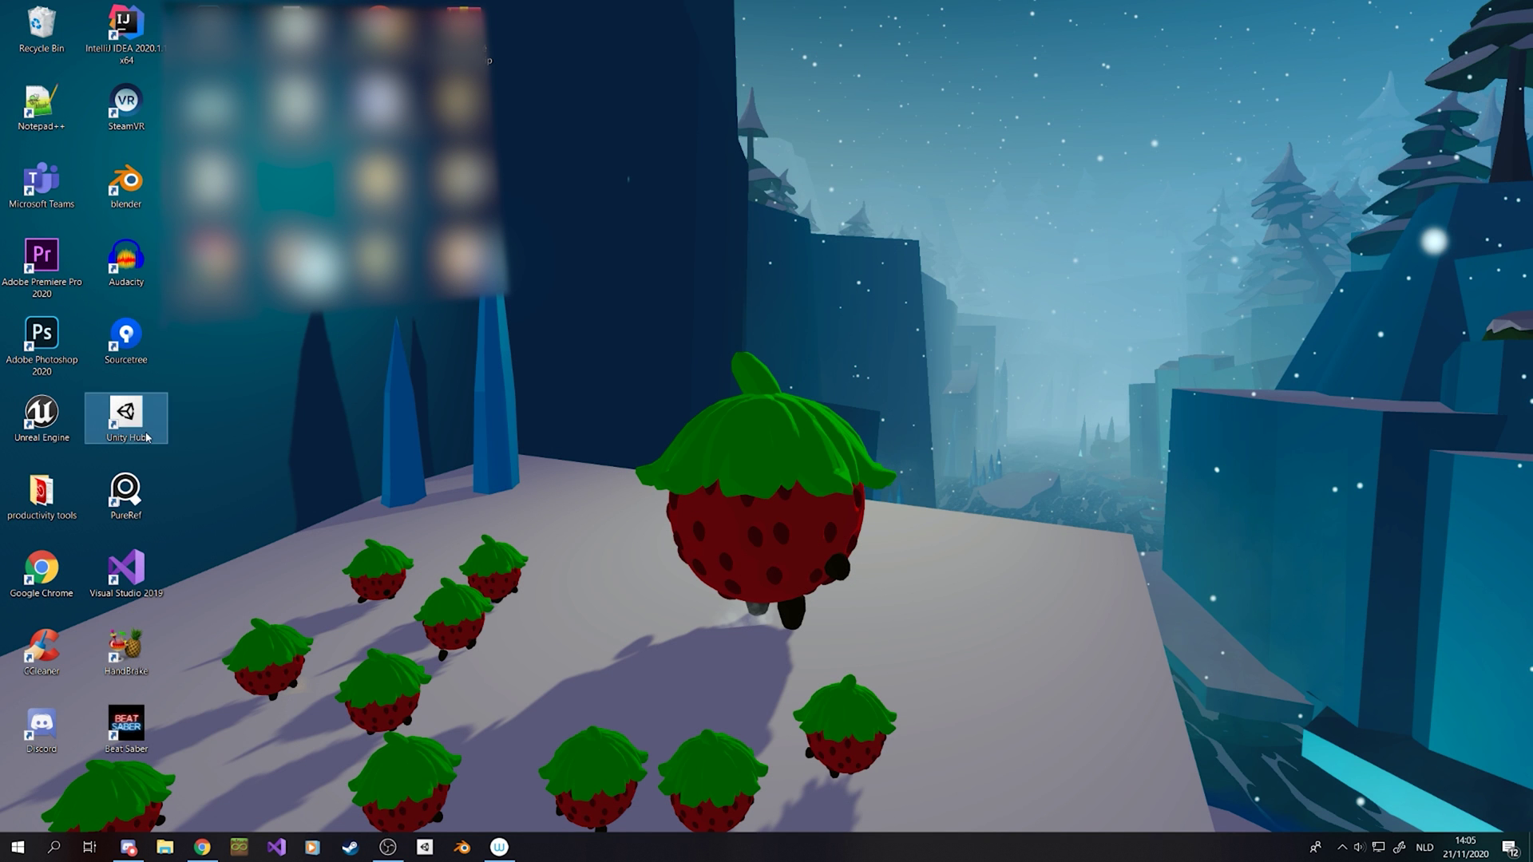
# Step: Launch Unity Hub and review the installed Unity versions before returning to Projects
pyautogui.doubleClick(128, 417)
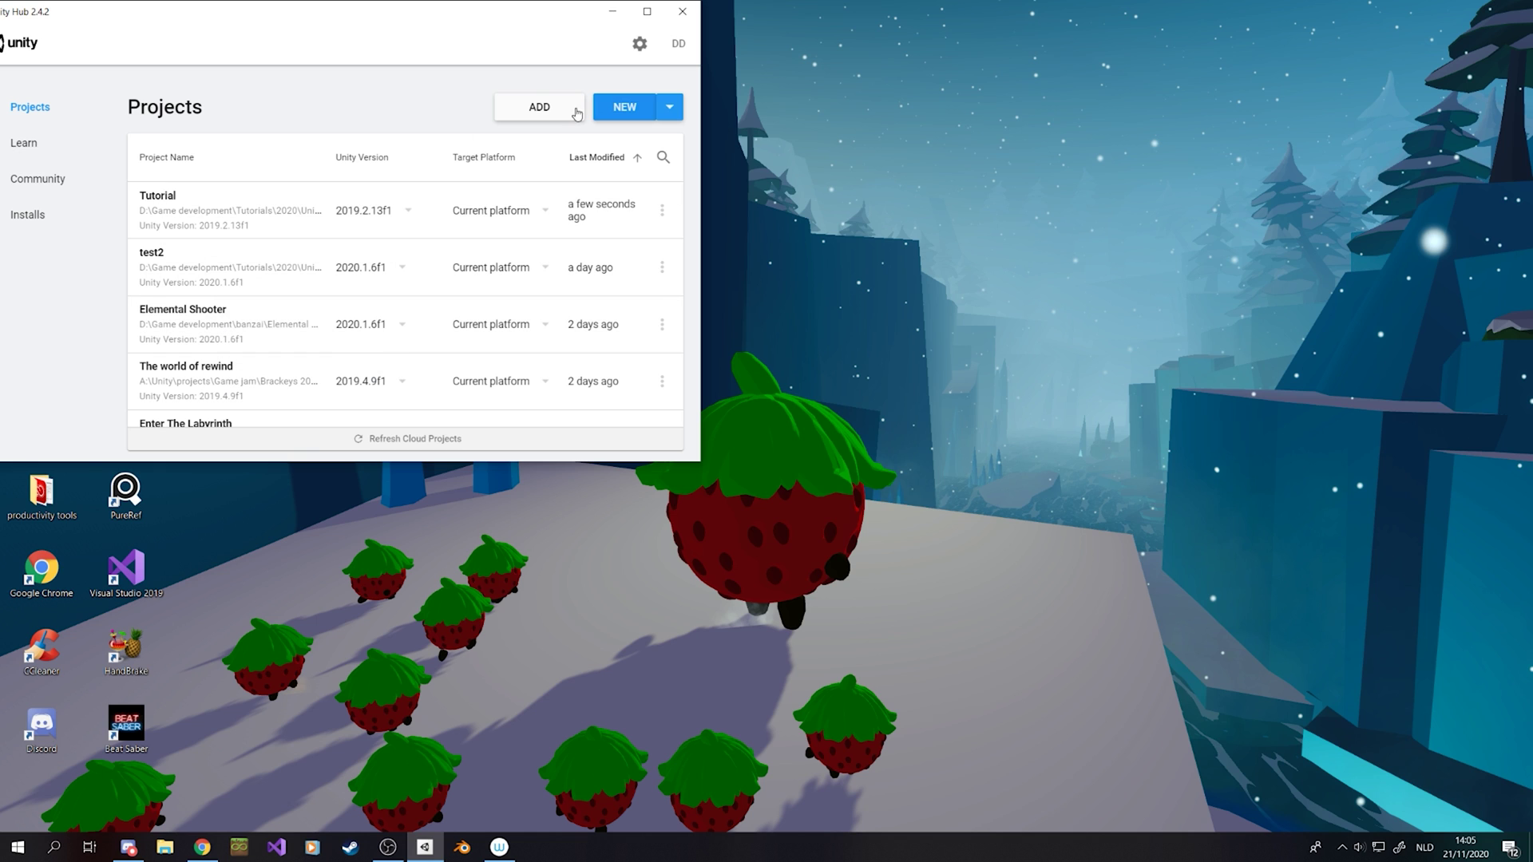
pyautogui.click(403, 212)
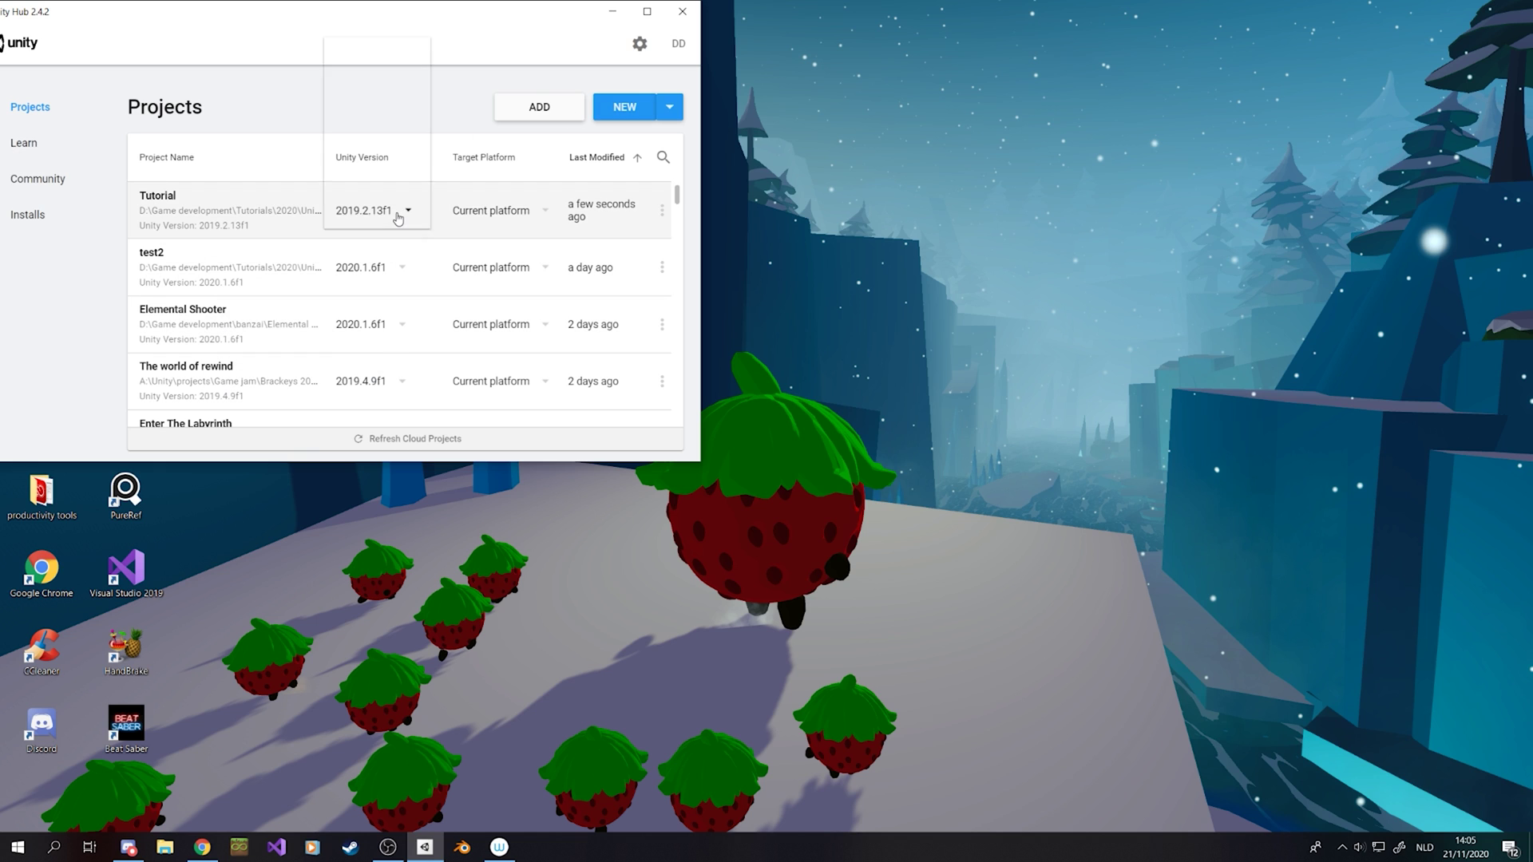
pyautogui.click(28, 214)
pyautogui.click(28, 214)
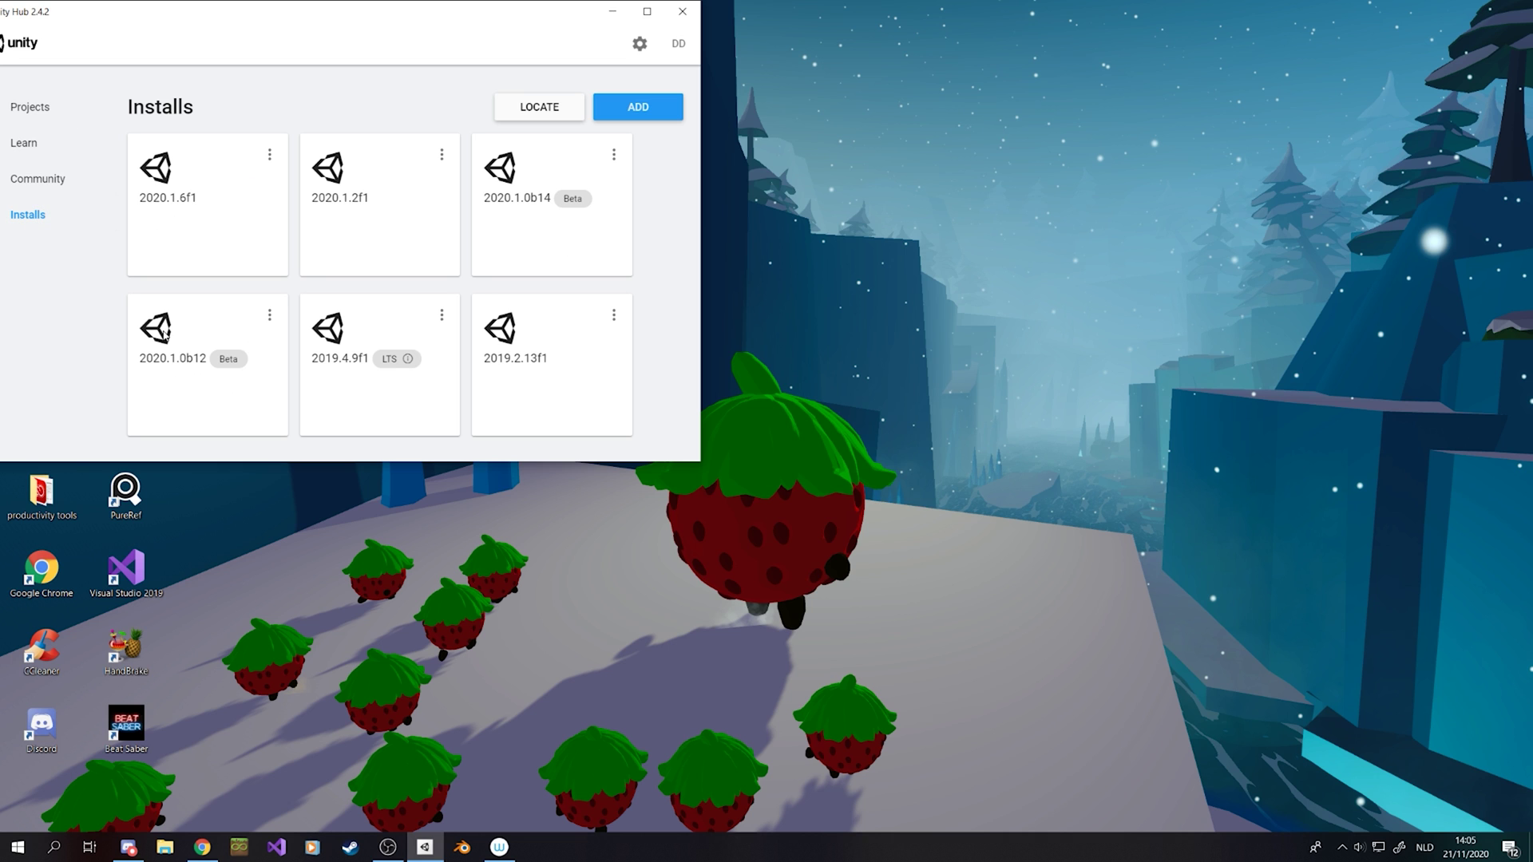
pyautogui.click(603, 117)
pyautogui.click(144, 386)
pyautogui.click(52, 110)
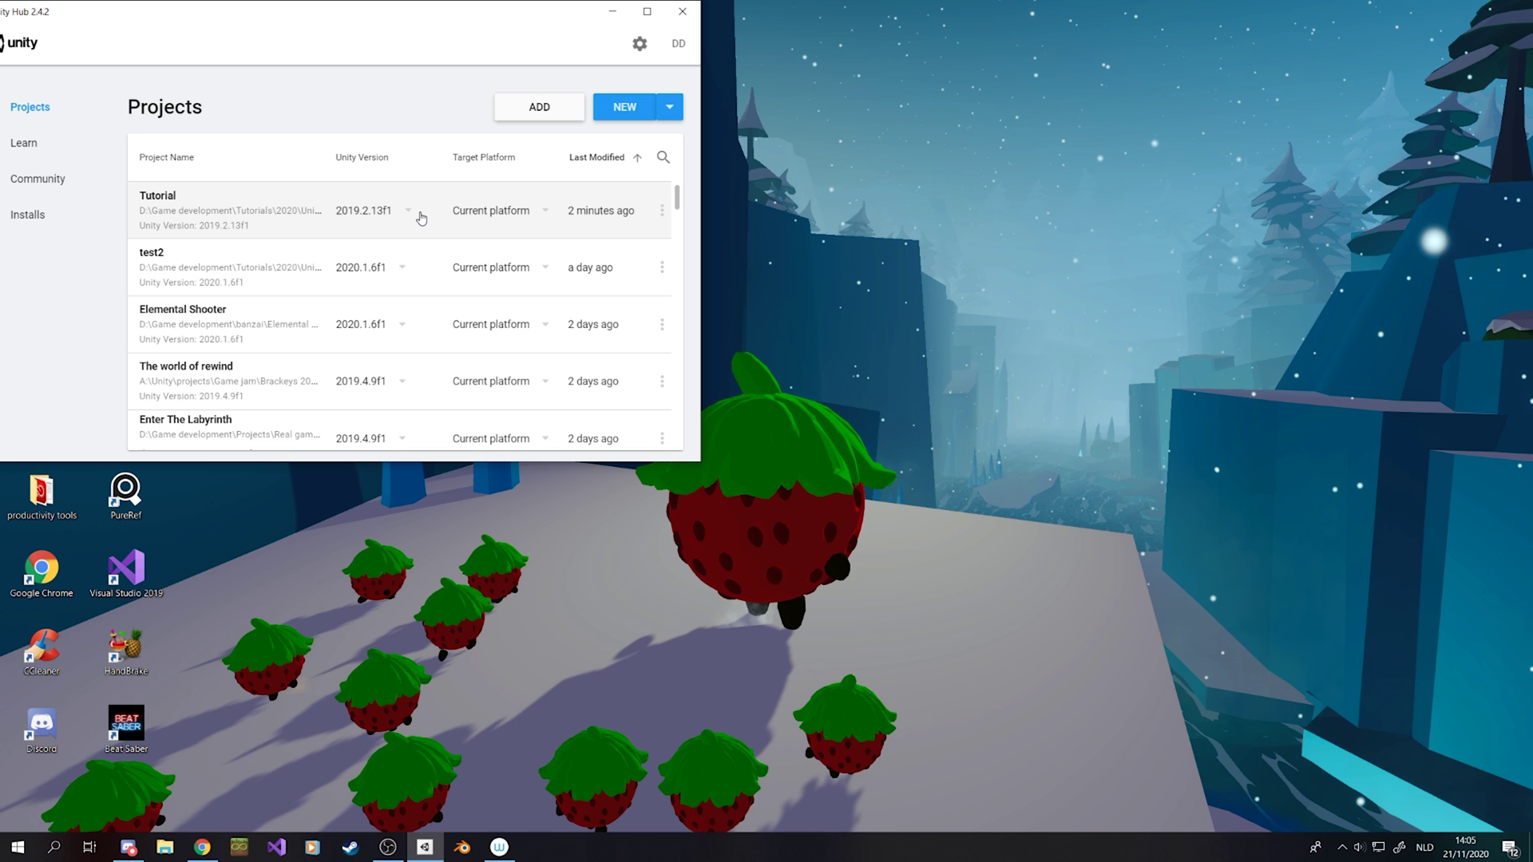
# Step: Switch the Tutorial project to Unity 2020.1.6f1 and open it
pyautogui.click(355, 226)
pyautogui.scroll(2, 373, 128)
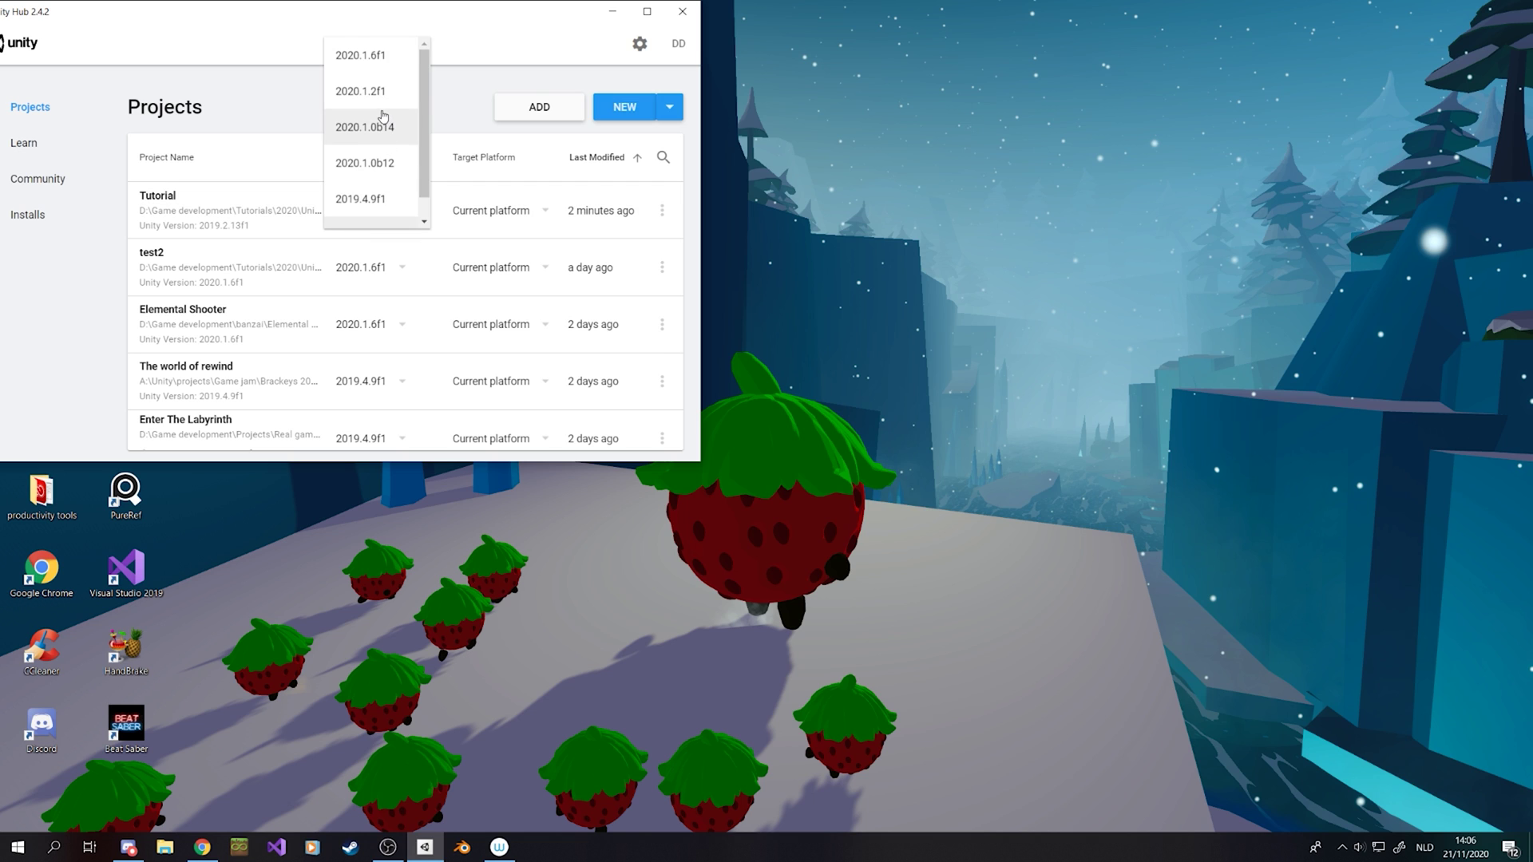
pyautogui.click(376, 63)
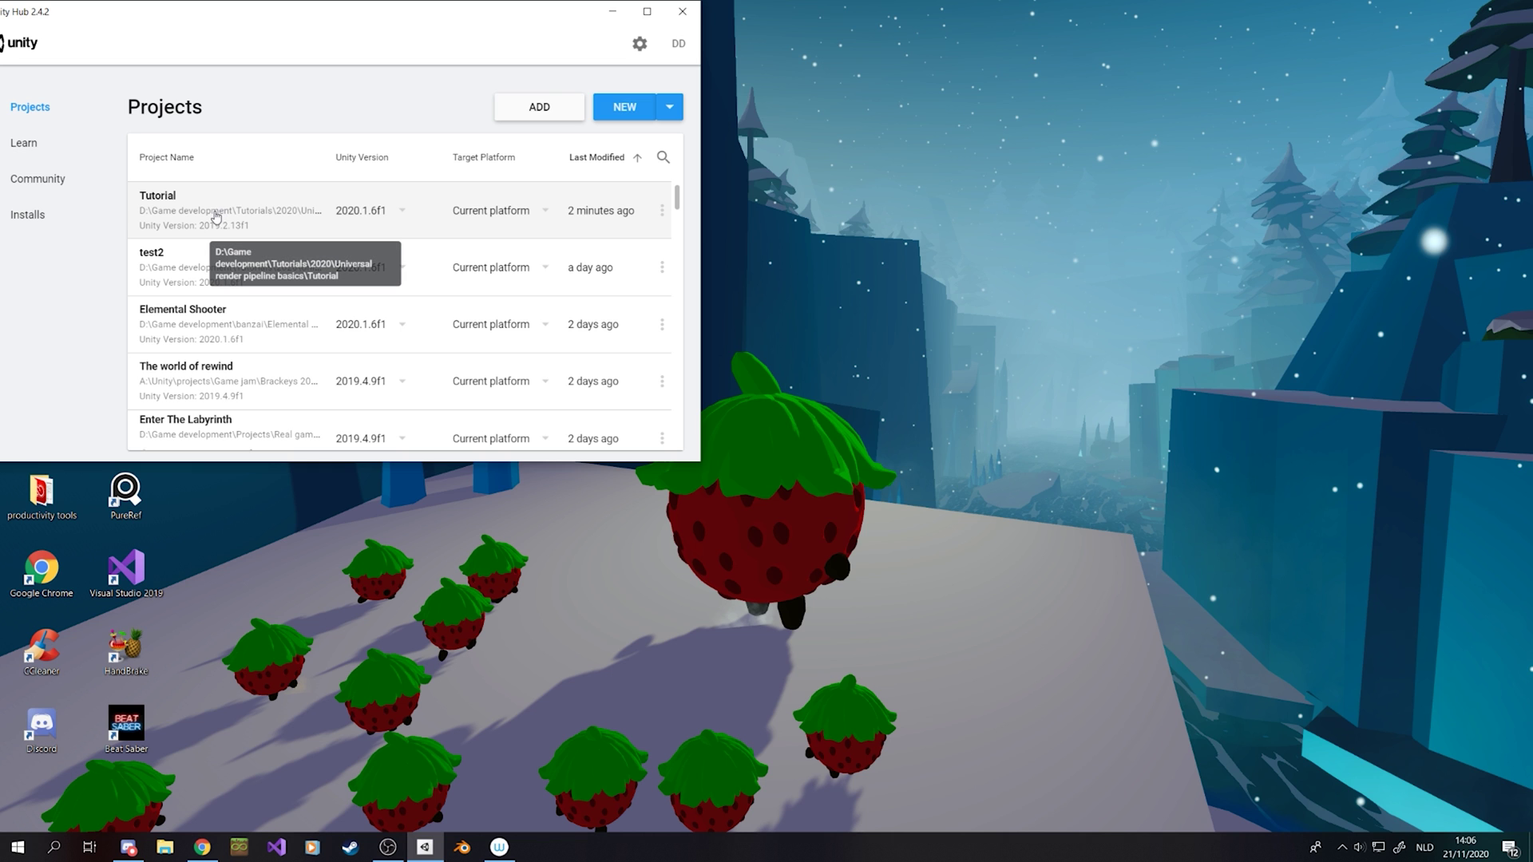
pyautogui.click(214, 216)
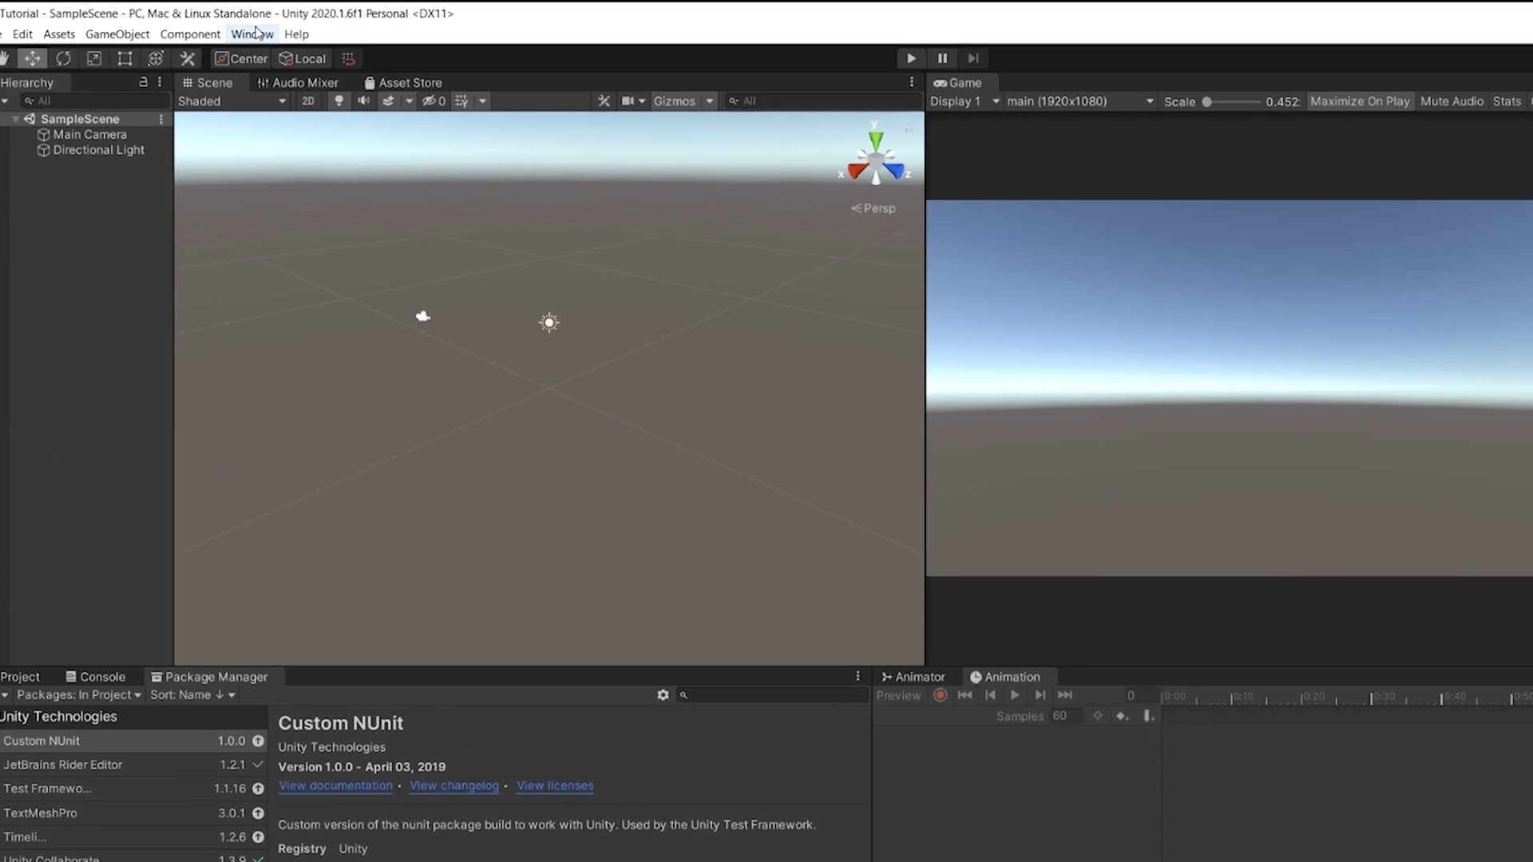
# Step: Install Universal RP from the Unity Registry after searching 'univer' in the Package Manager
pyautogui.click(216, 25)
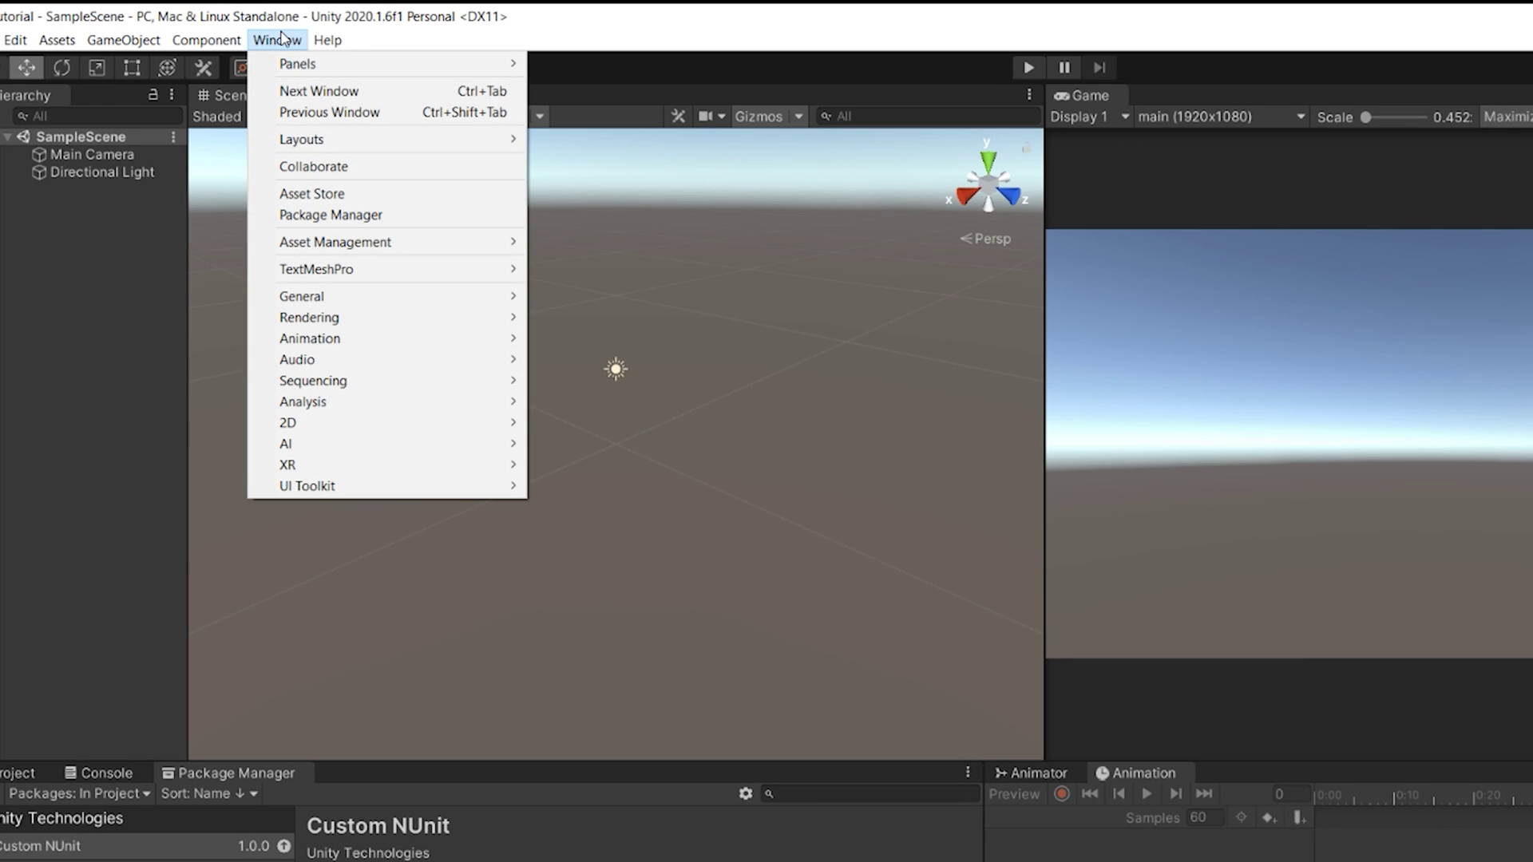
pyautogui.click(388, 224)
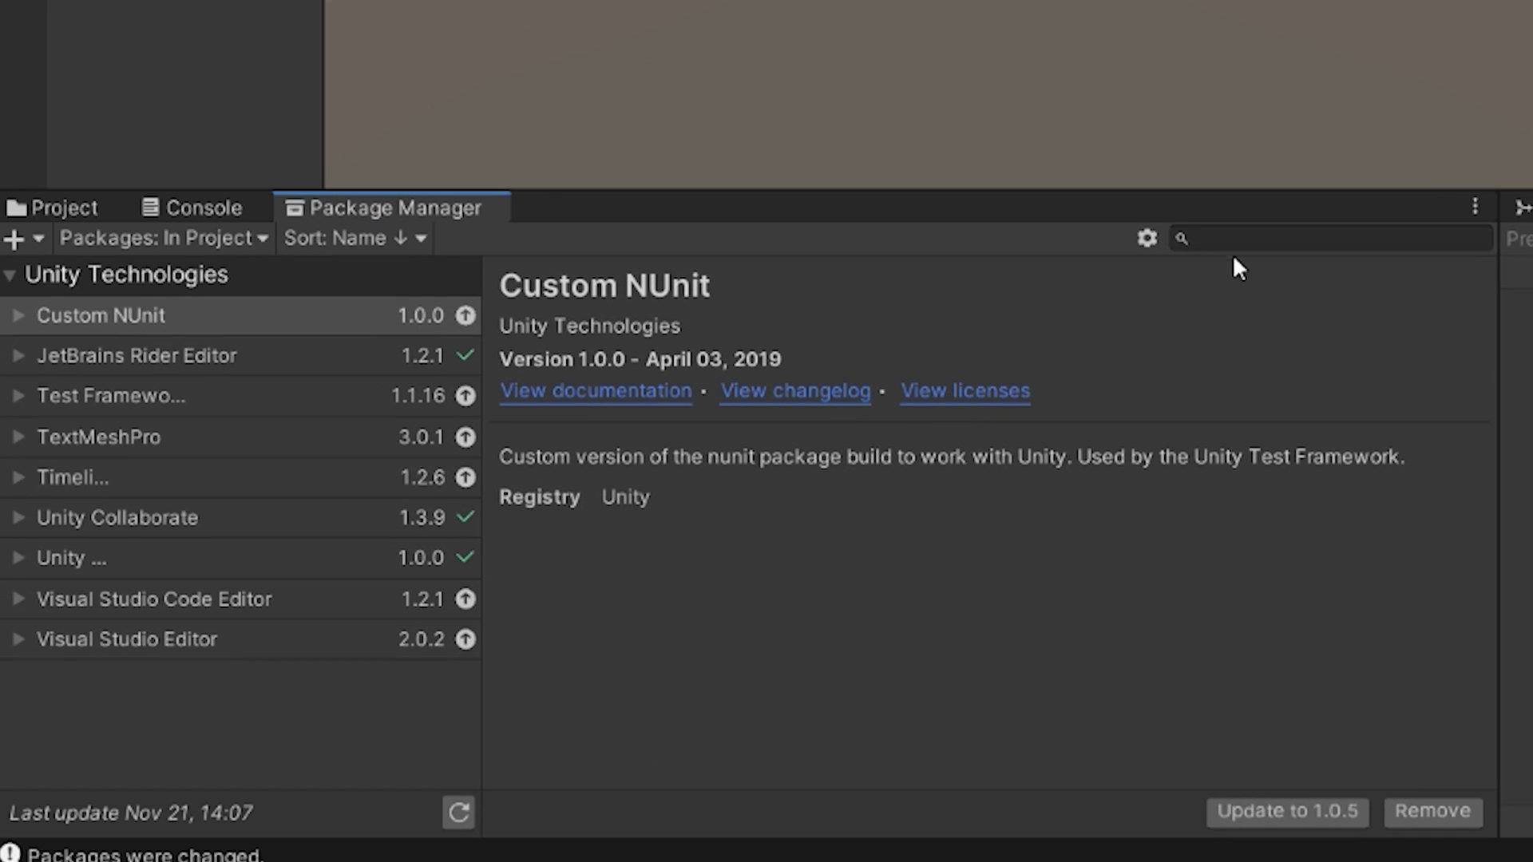
pyautogui.click(818, 793)
pyautogui.write('un')
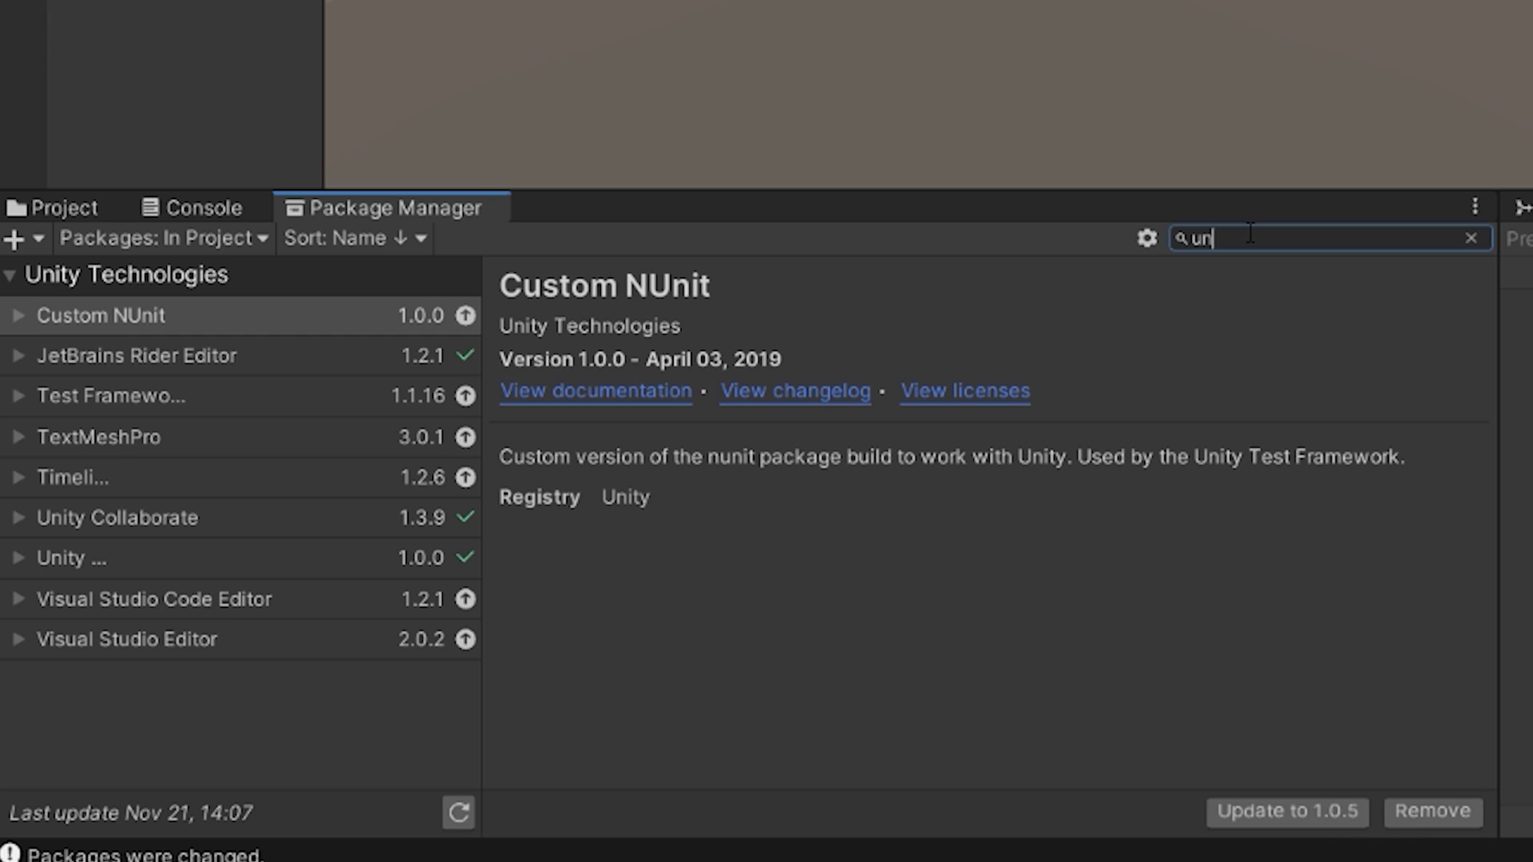
pyautogui.click(186, 236)
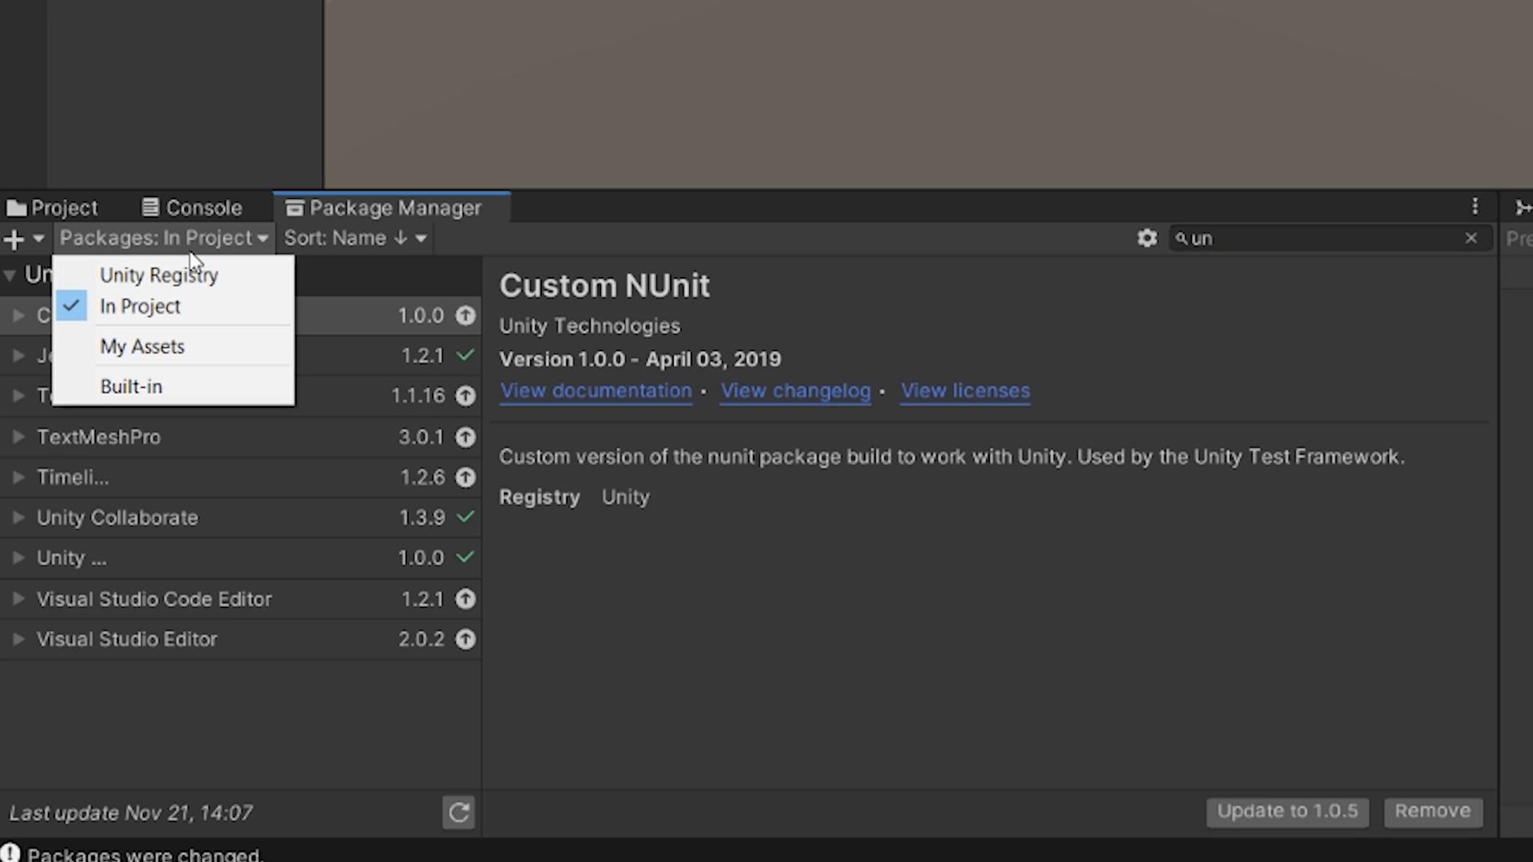
pyautogui.click(180, 284)
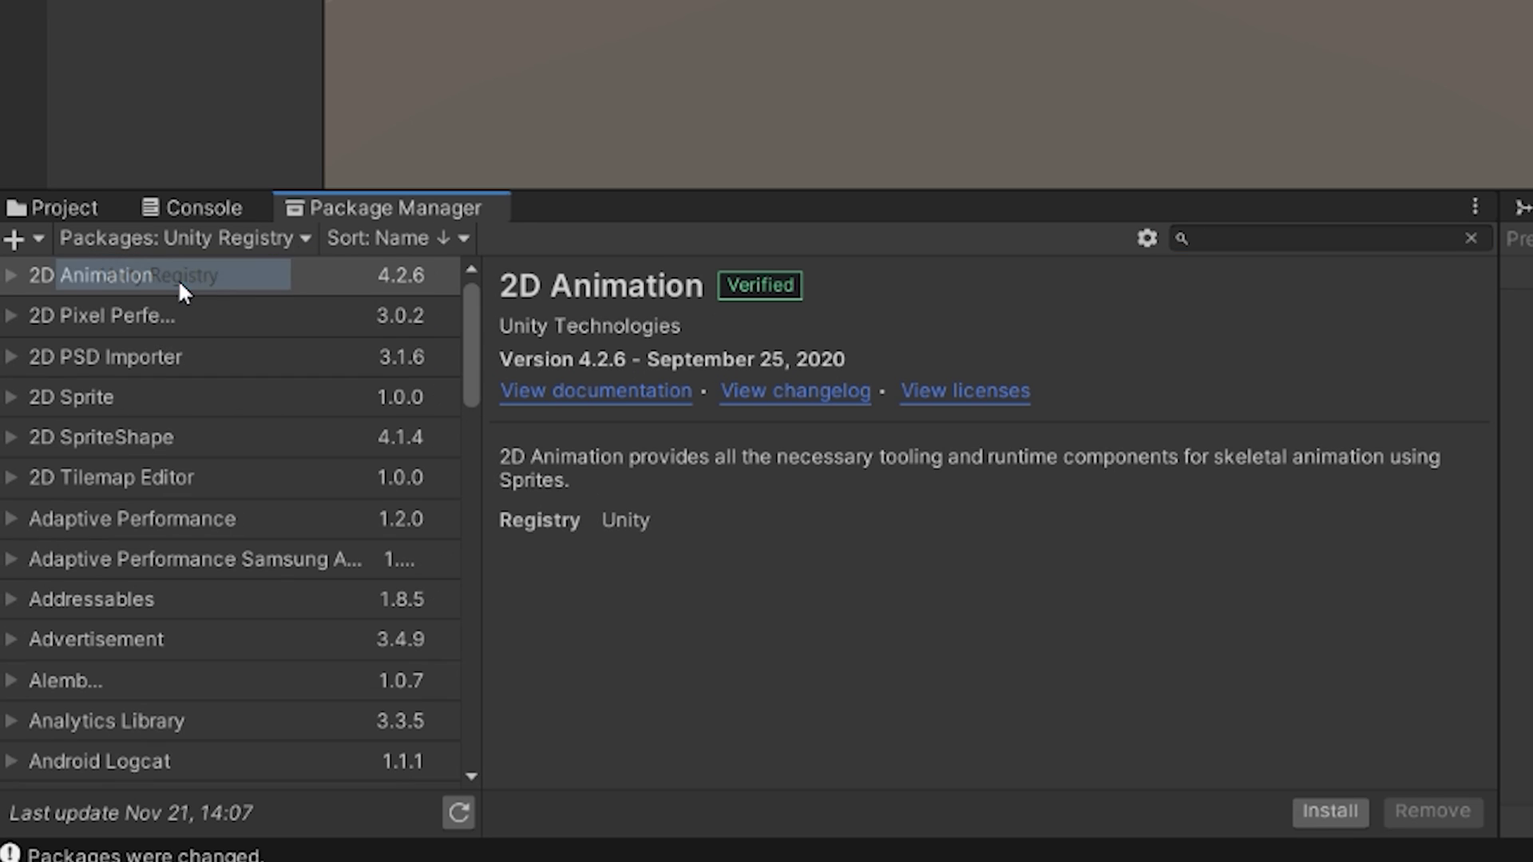
pyautogui.click(1274, 239)
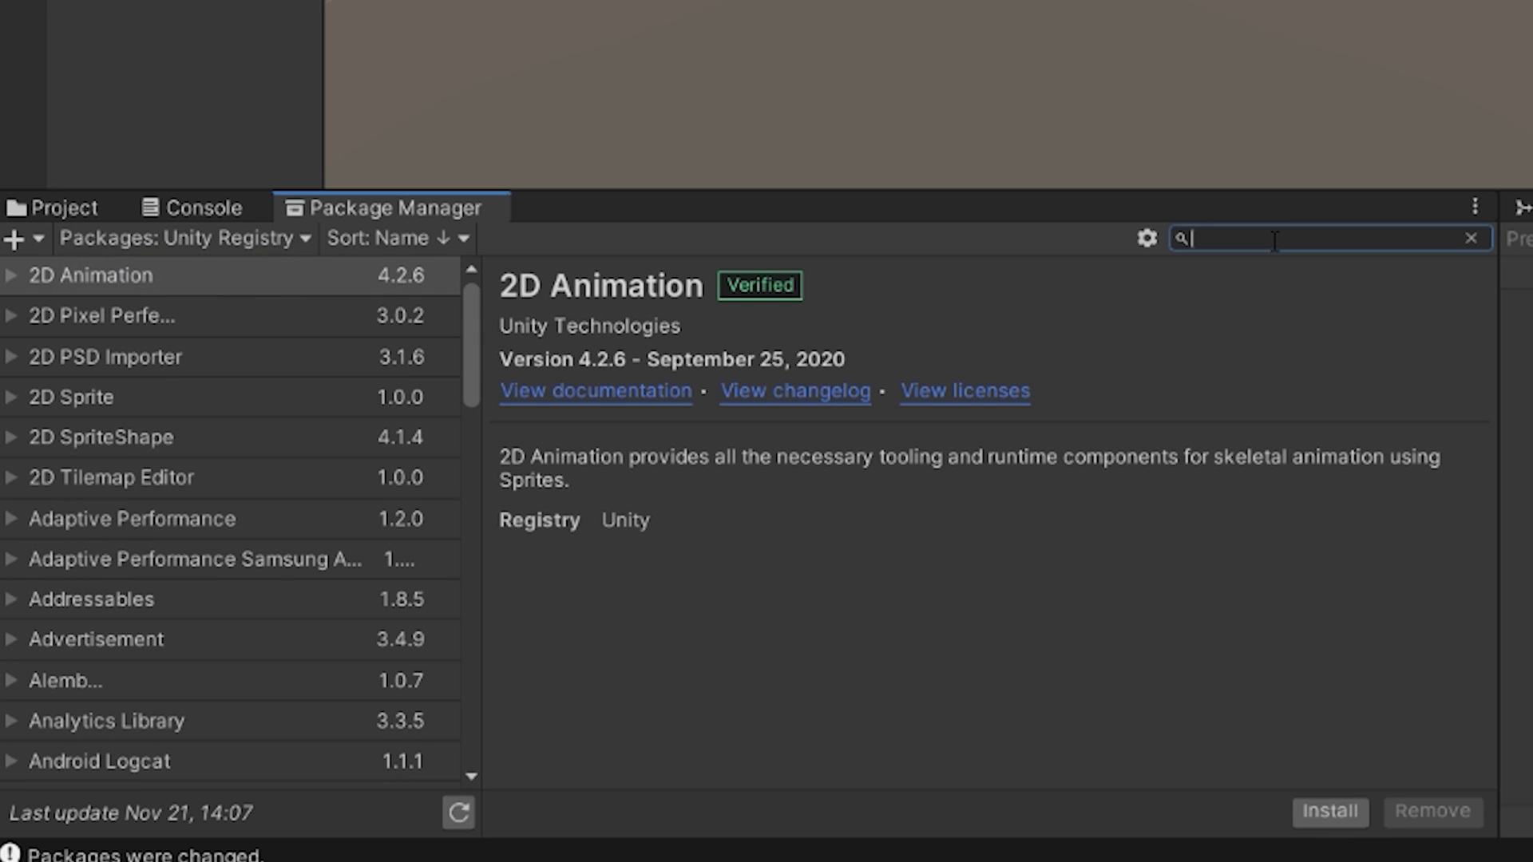
pyautogui.write('univer')
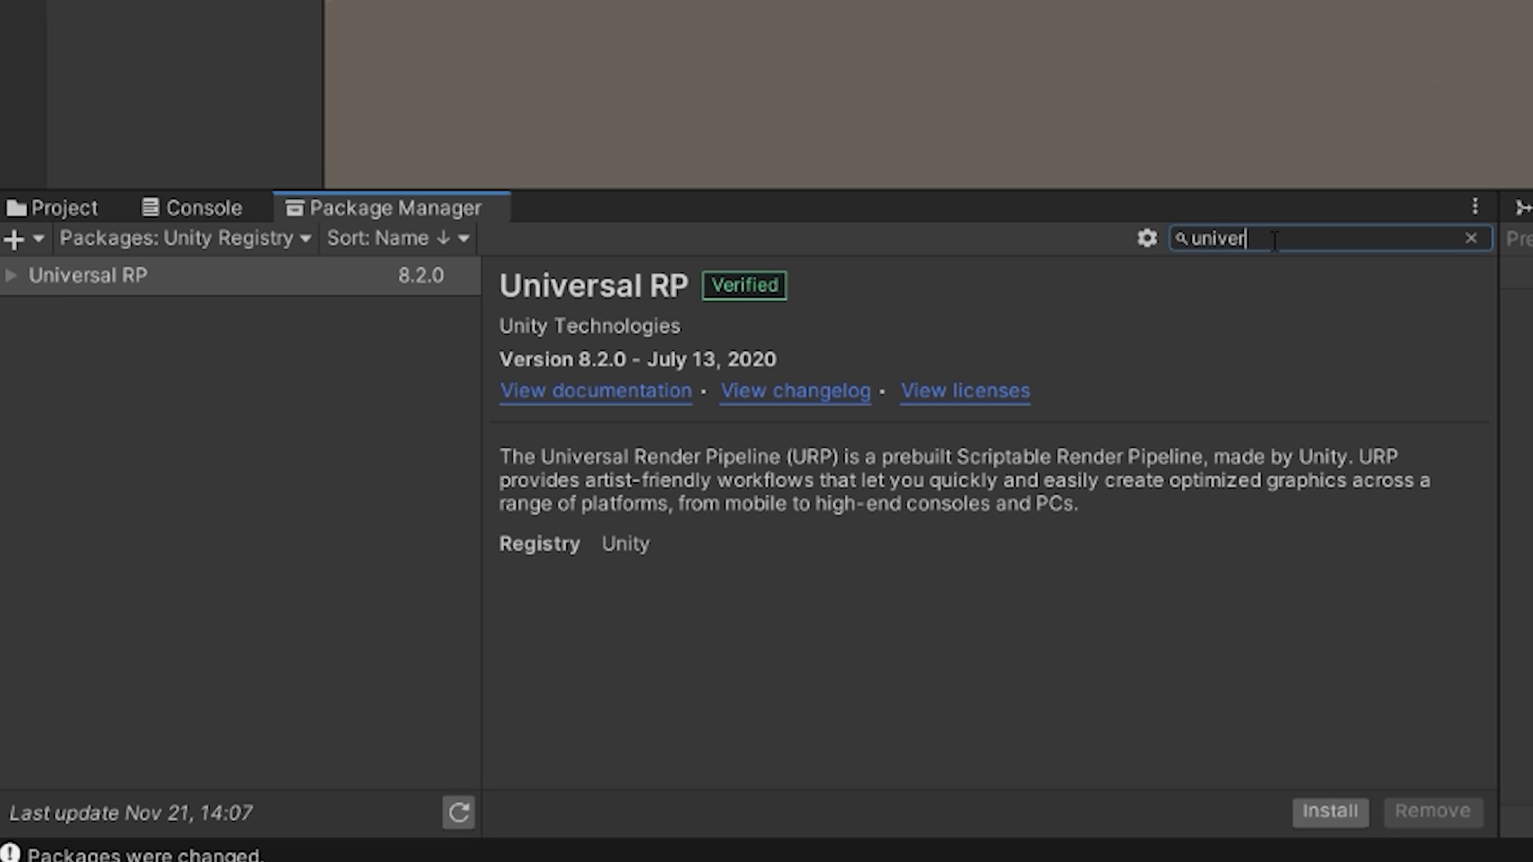
pyautogui.click(182, 289)
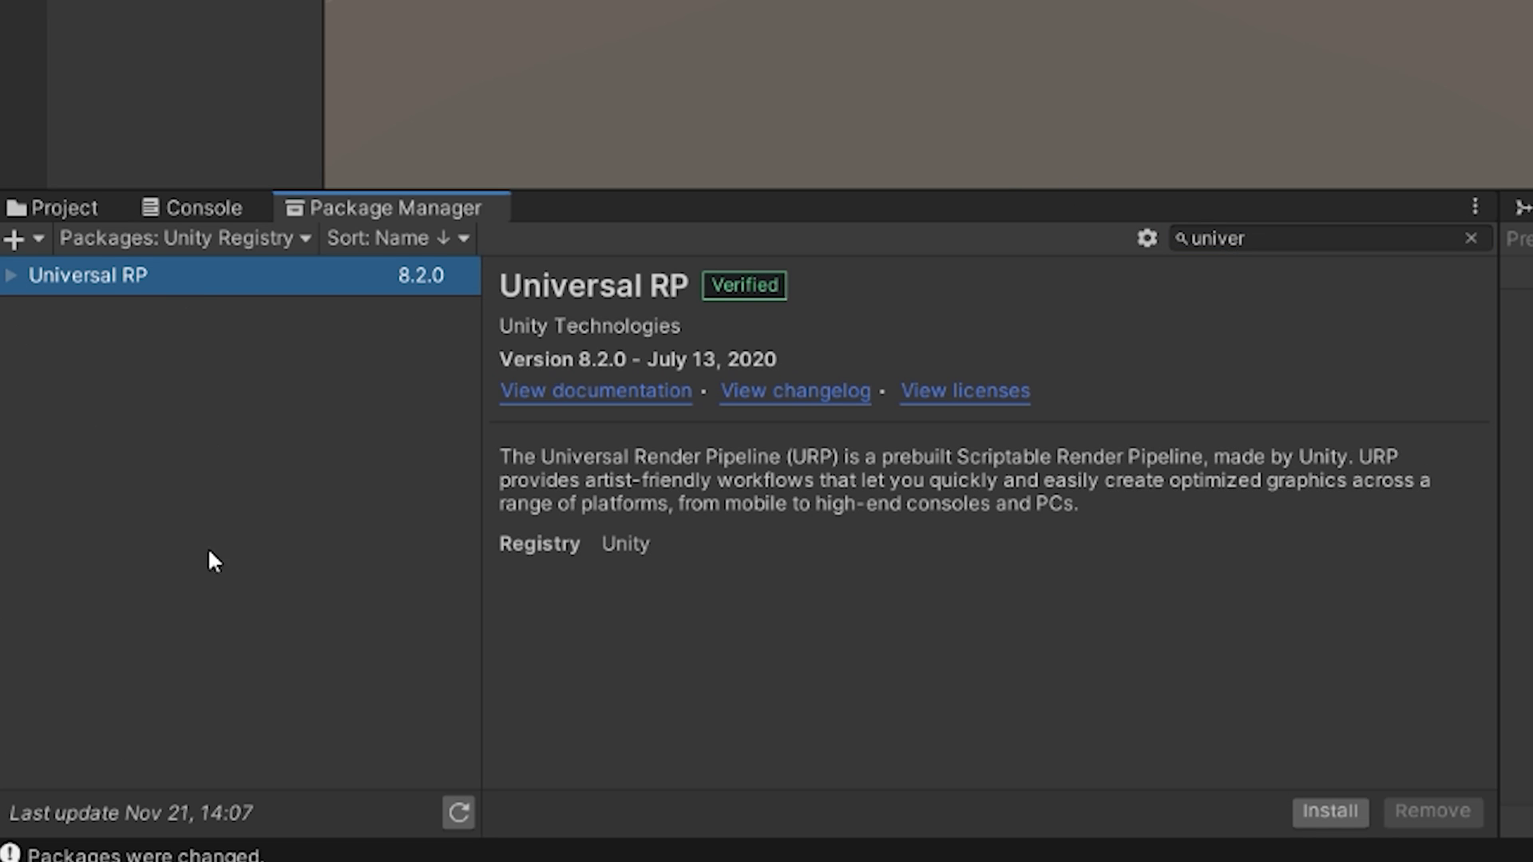
pyautogui.click(1320, 807)
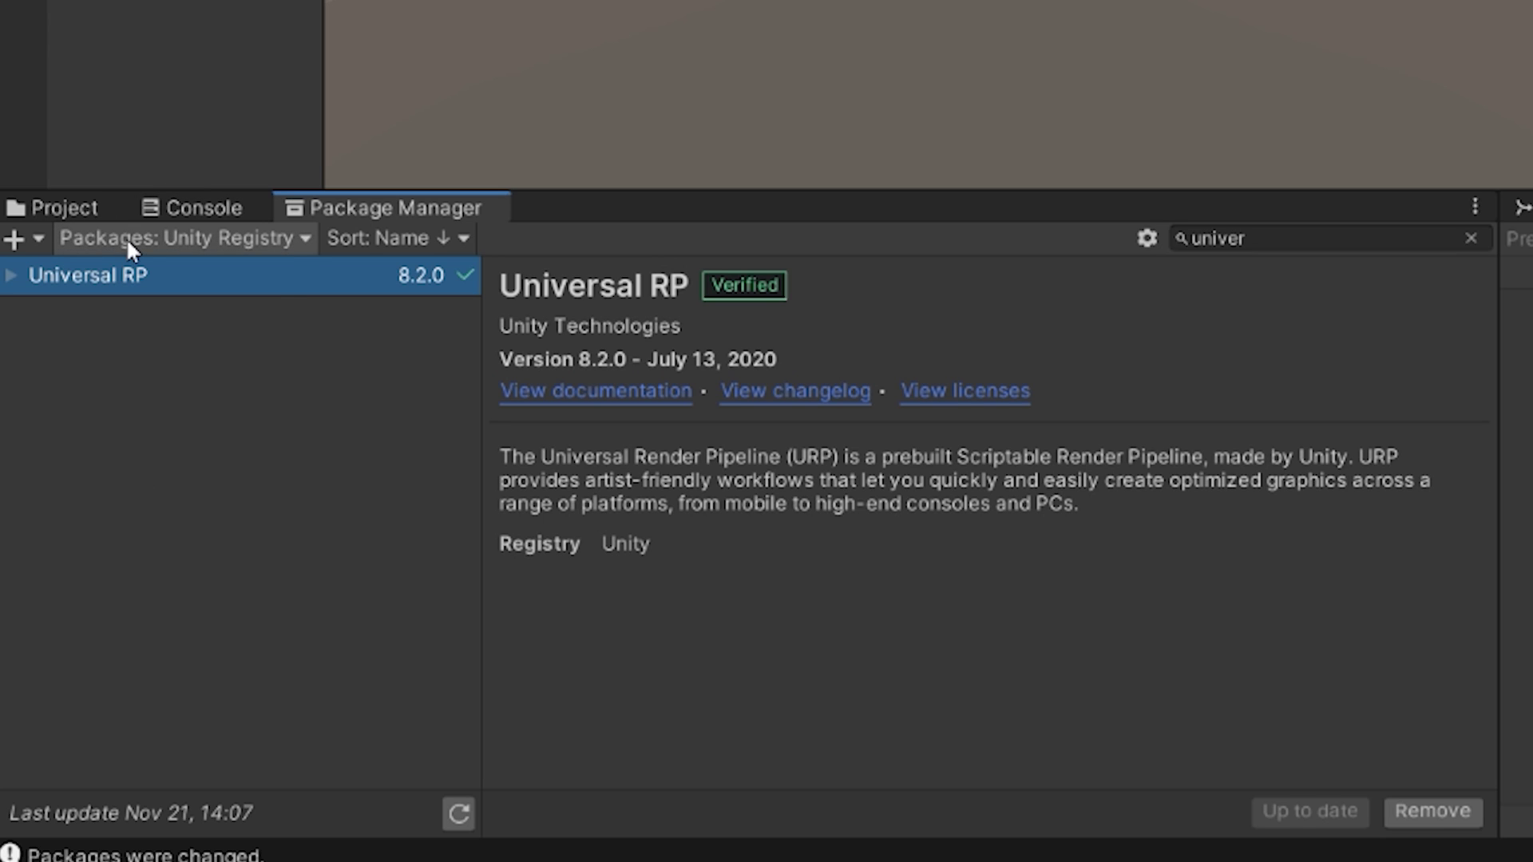
# Step: Import all files of the LowPoly Environment Pack from My Assets
pyautogui.click(126, 240)
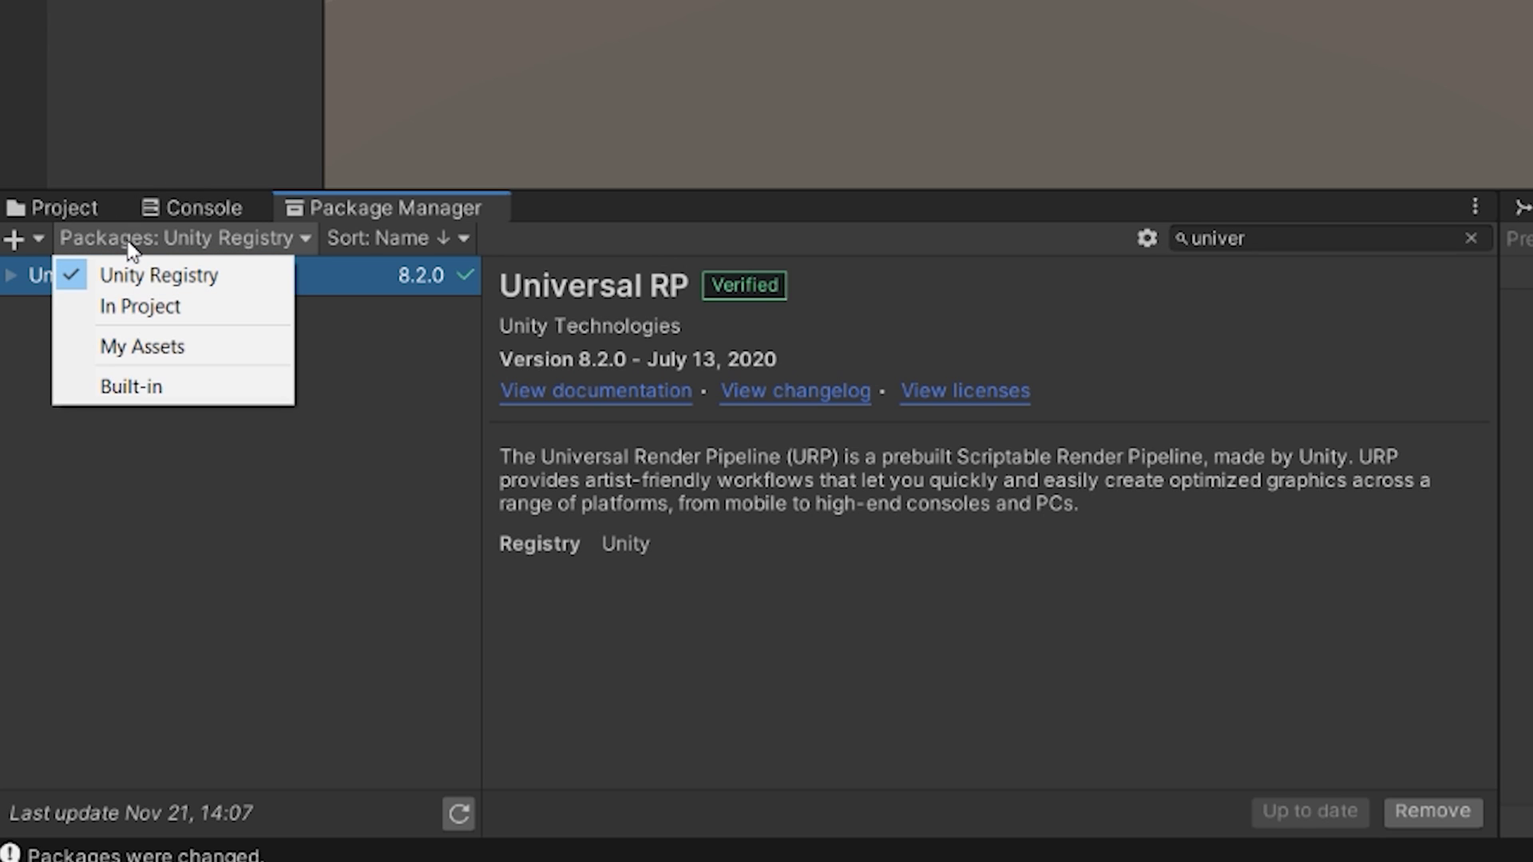
pyautogui.click(121, 351)
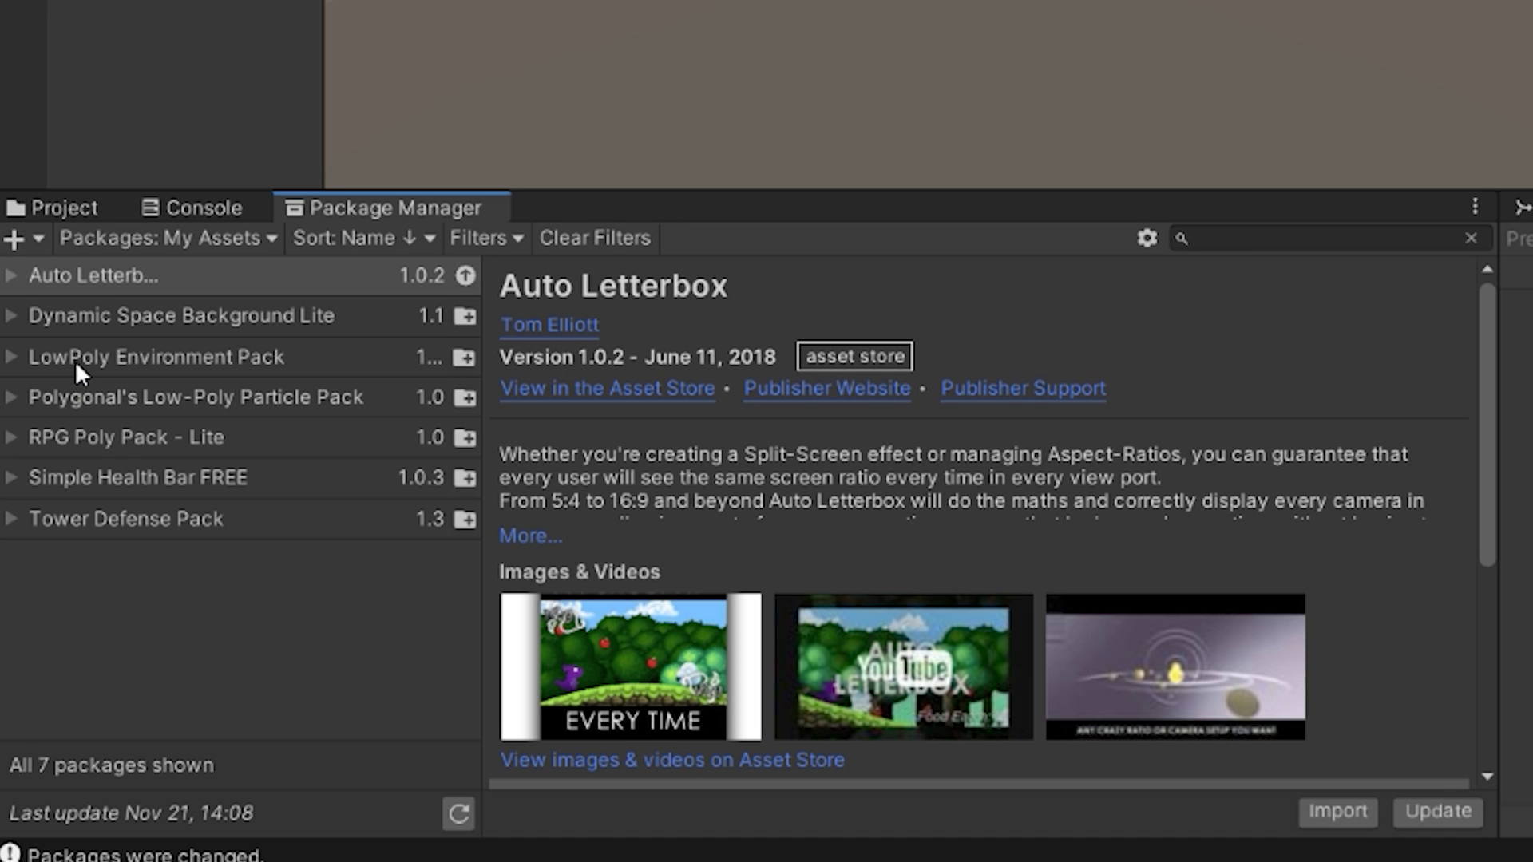
pyautogui.click(212, 238)
pyautogui.click(911, 60)
pyautogui.click(217, 397)
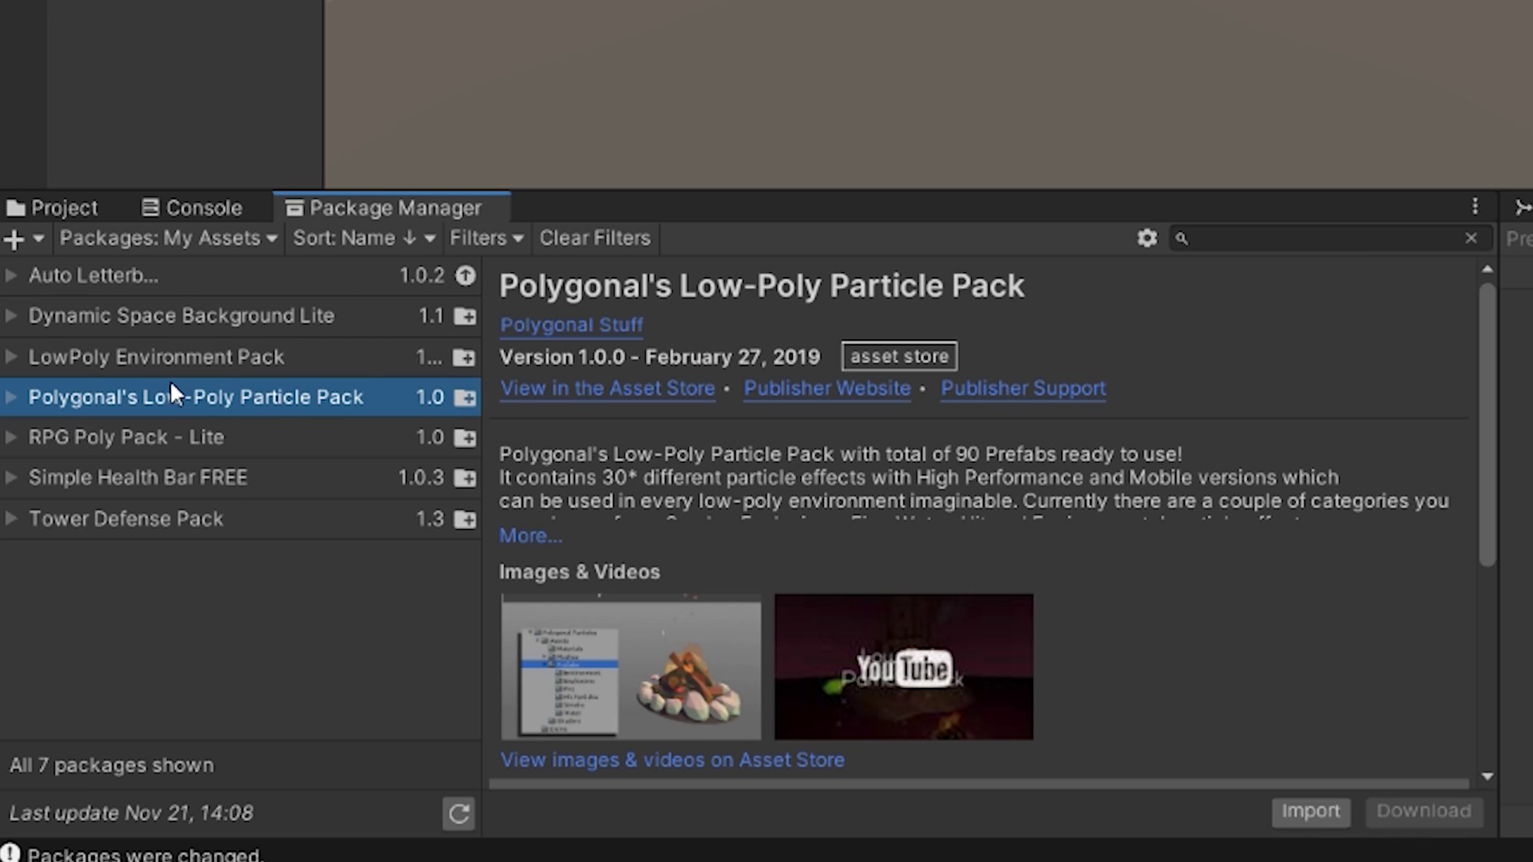
pyautogui.click(173, 359)
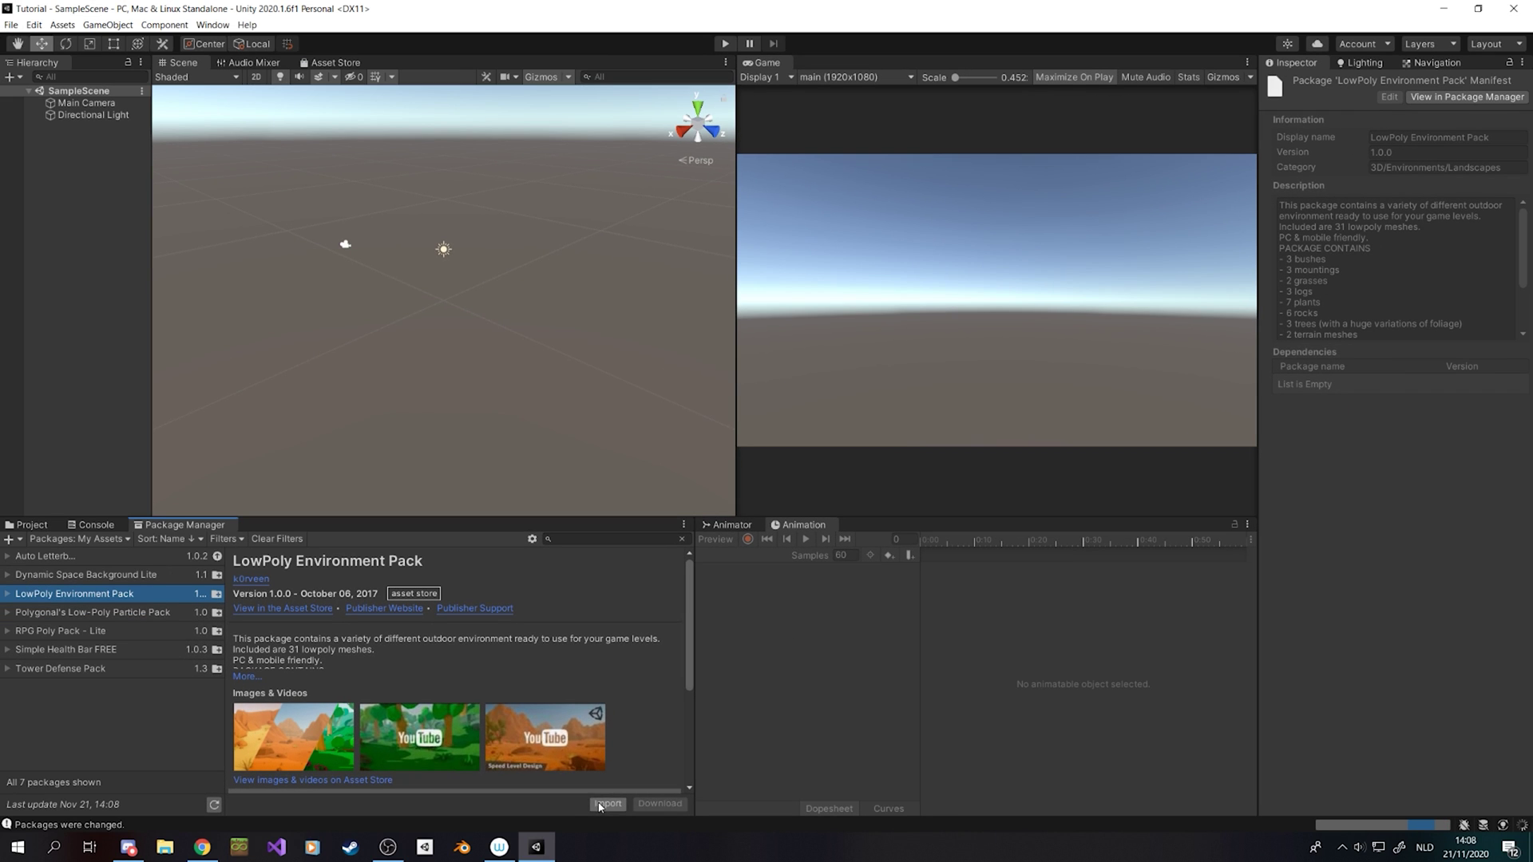
pyautogui.click(1308, 811)
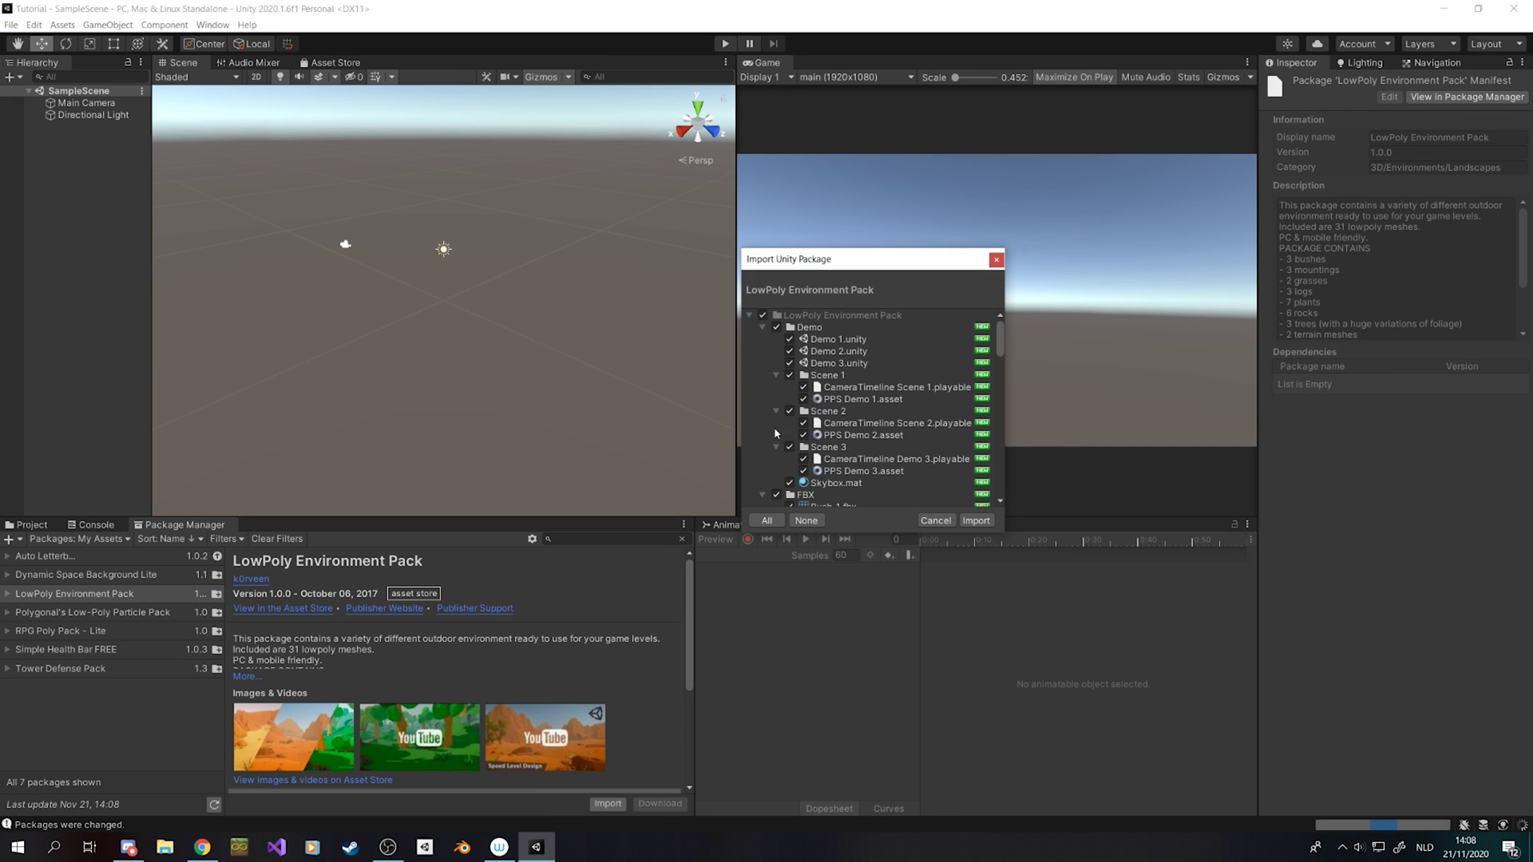
pyautogui.click(976, 520)
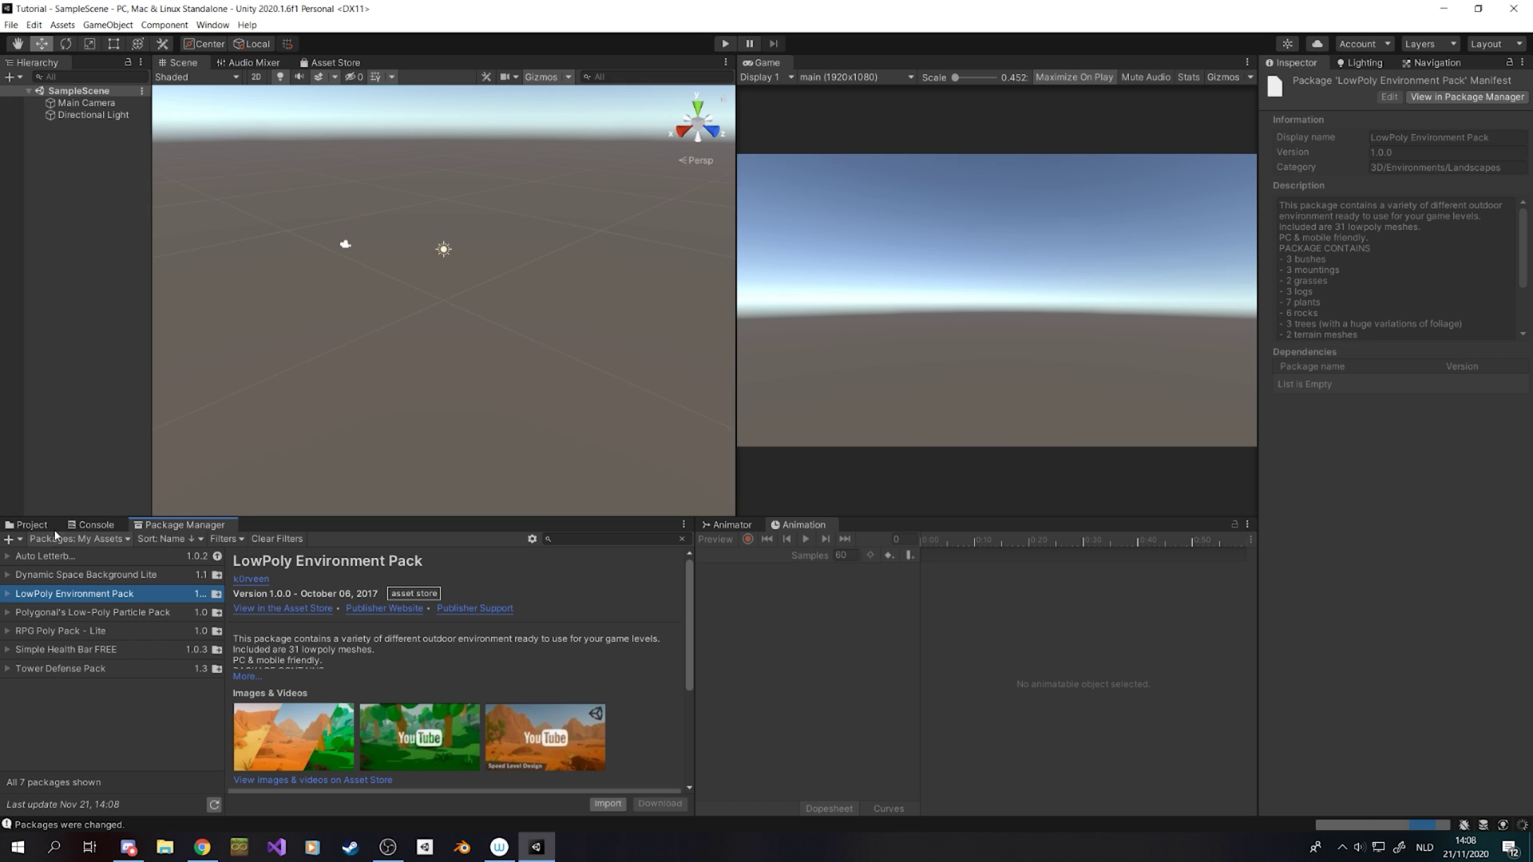
# Step: Open the Demo 3 forest scene from the pack's Demo folder
pyautogui.click(32, 525)
pyautogui.click(44, 626)
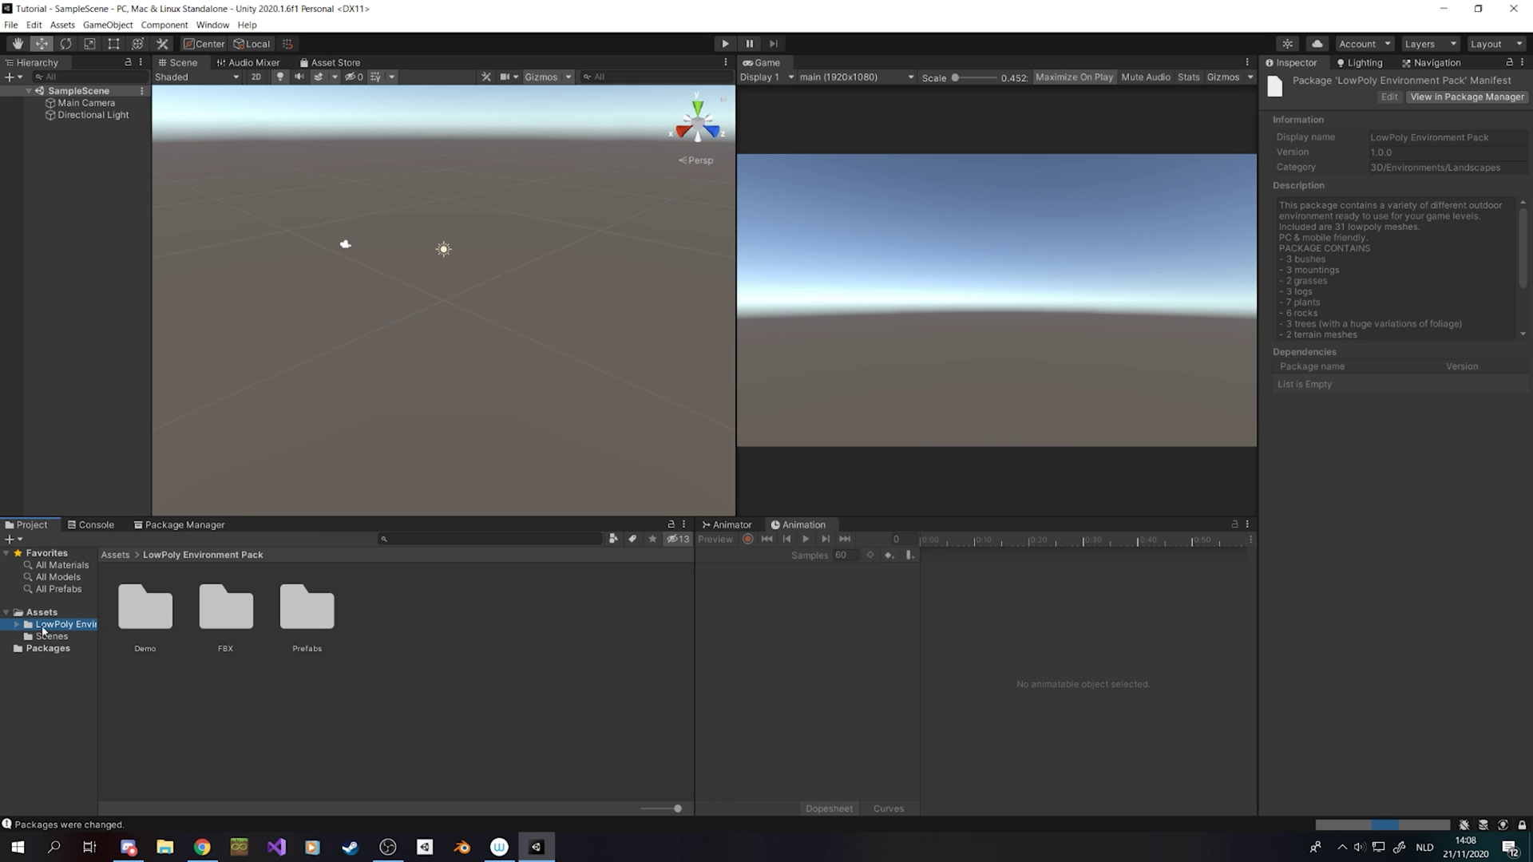
pyautogui.doubleClick(153, 626)
pyautogui.click(563, 616)
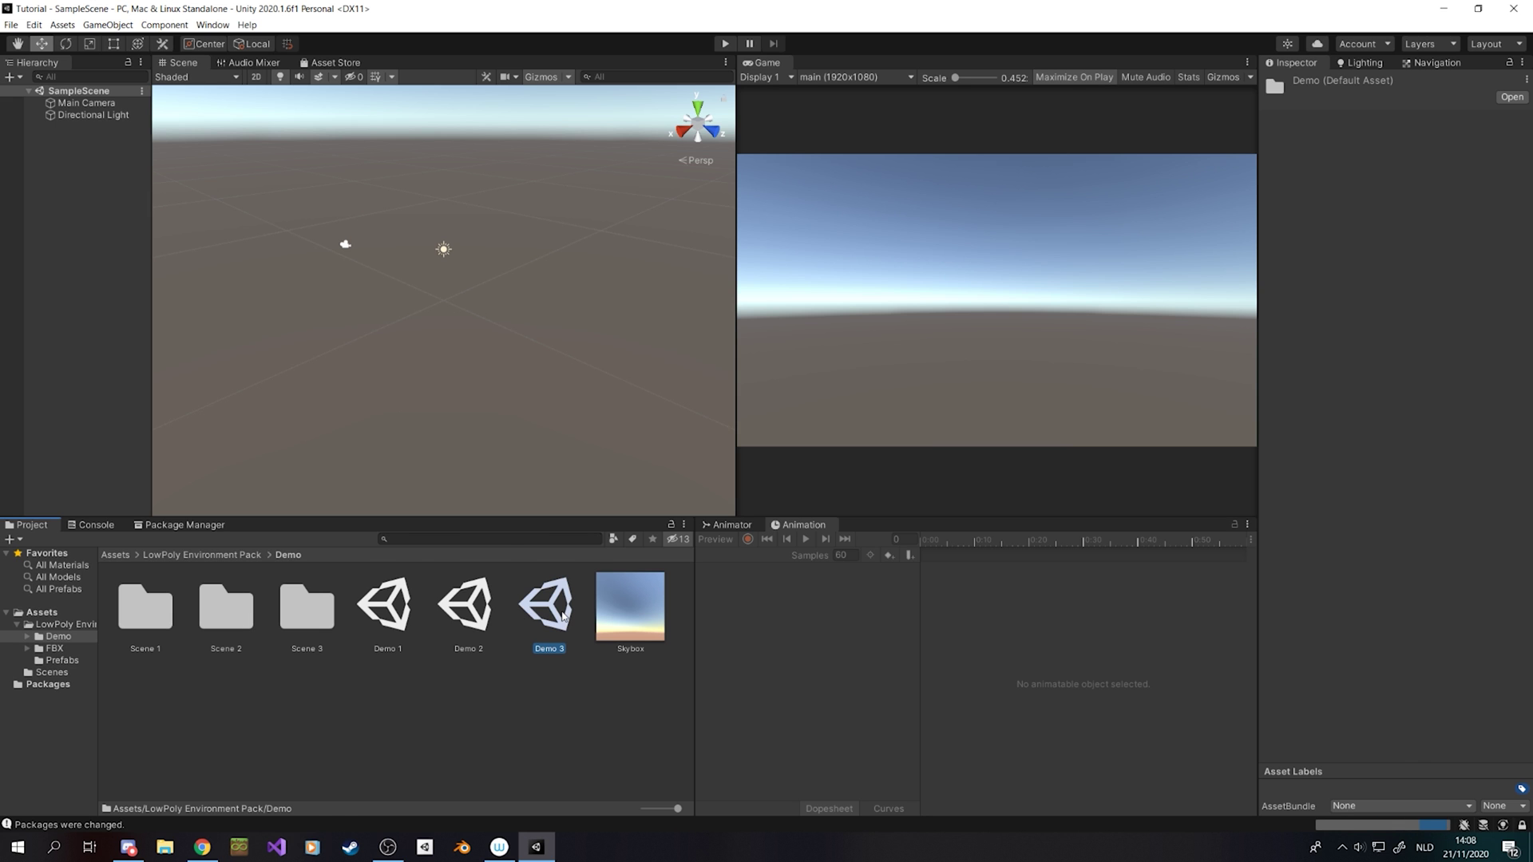
pyautogui.doubleClick(563, 616)
# Step: Frame the scene's Camera among the trees, then show Assets with the LowPoly pack folder collapsed
pyautogui.scroll(-10, 476, 251)
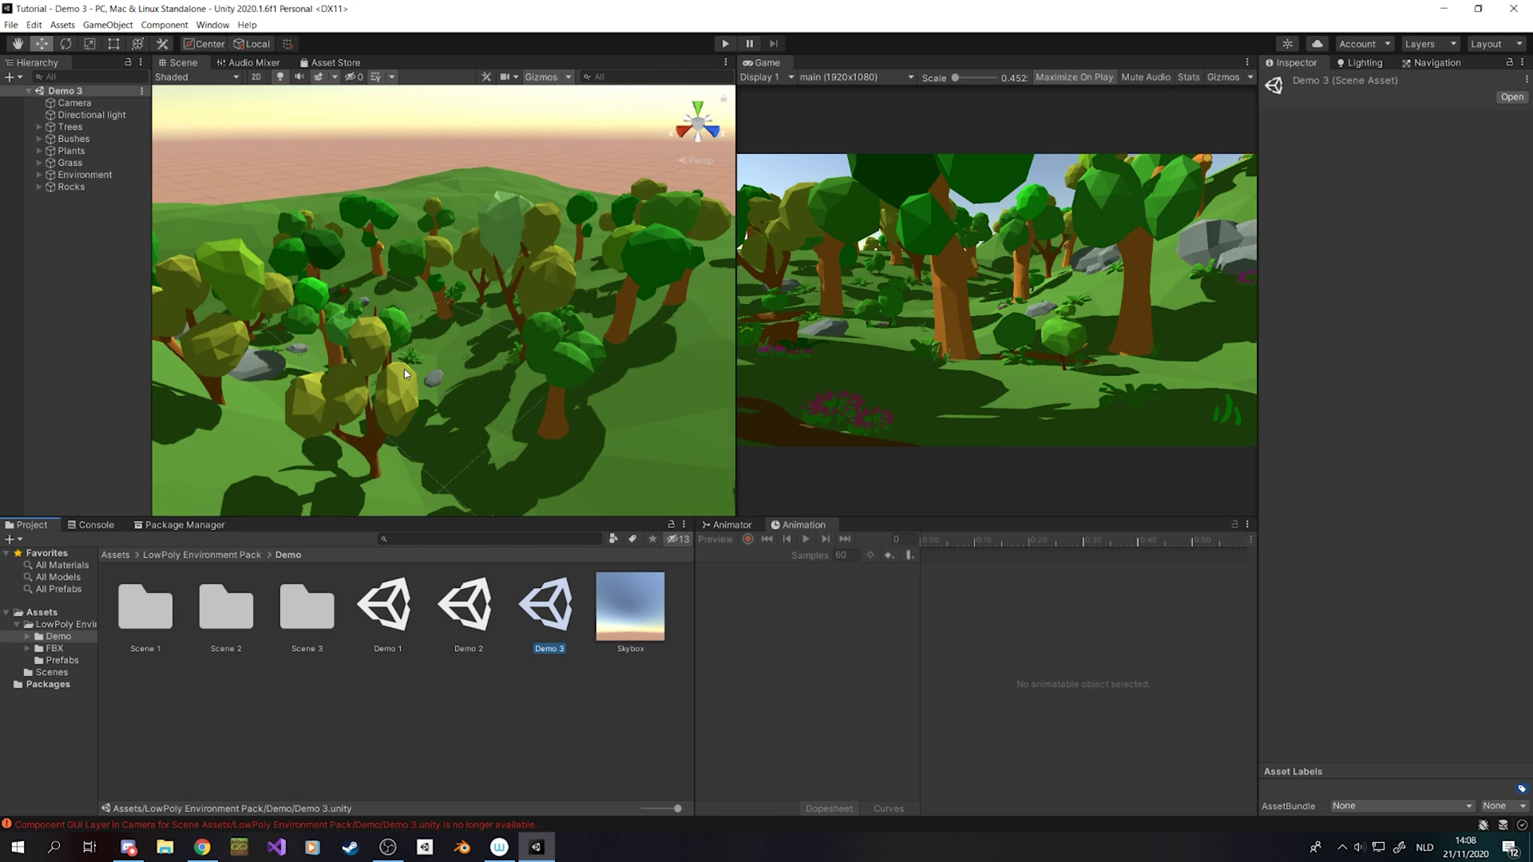
pyautogui.moveTo(527, 304); pyautogui.dragTo(556, 343, button='middle')
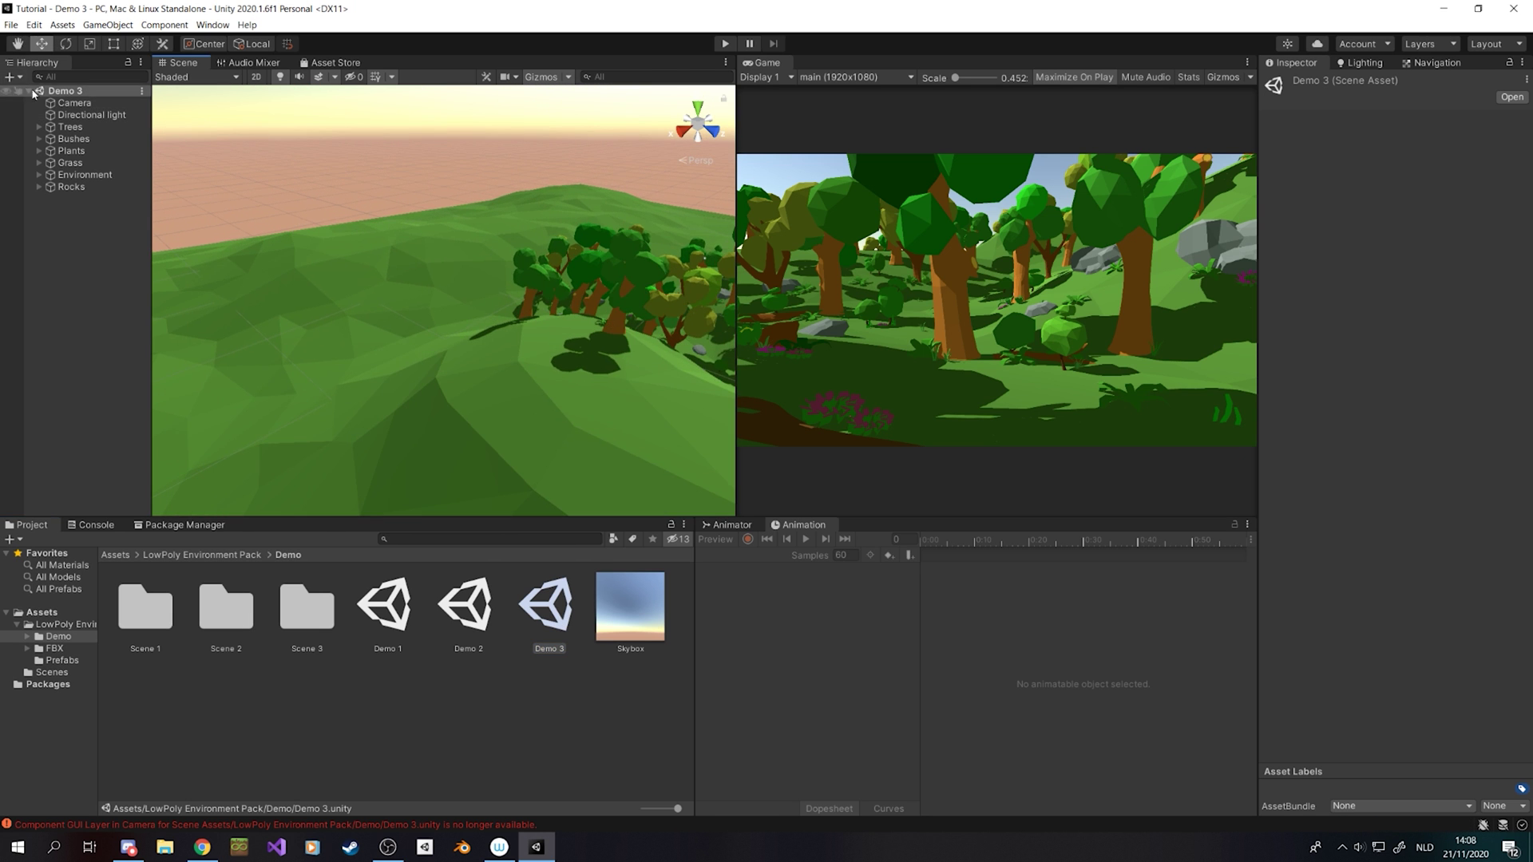
pyautogui.click(74, 102)
pyautogui.press('f')
pyautogui.keyDown('alt'); pyautogui.moveTo(489, 325); pyautogui.dragTo(551, 280); pyautogui.keyUp('alt')
pyautogui.scroll(-6, 397, 377)
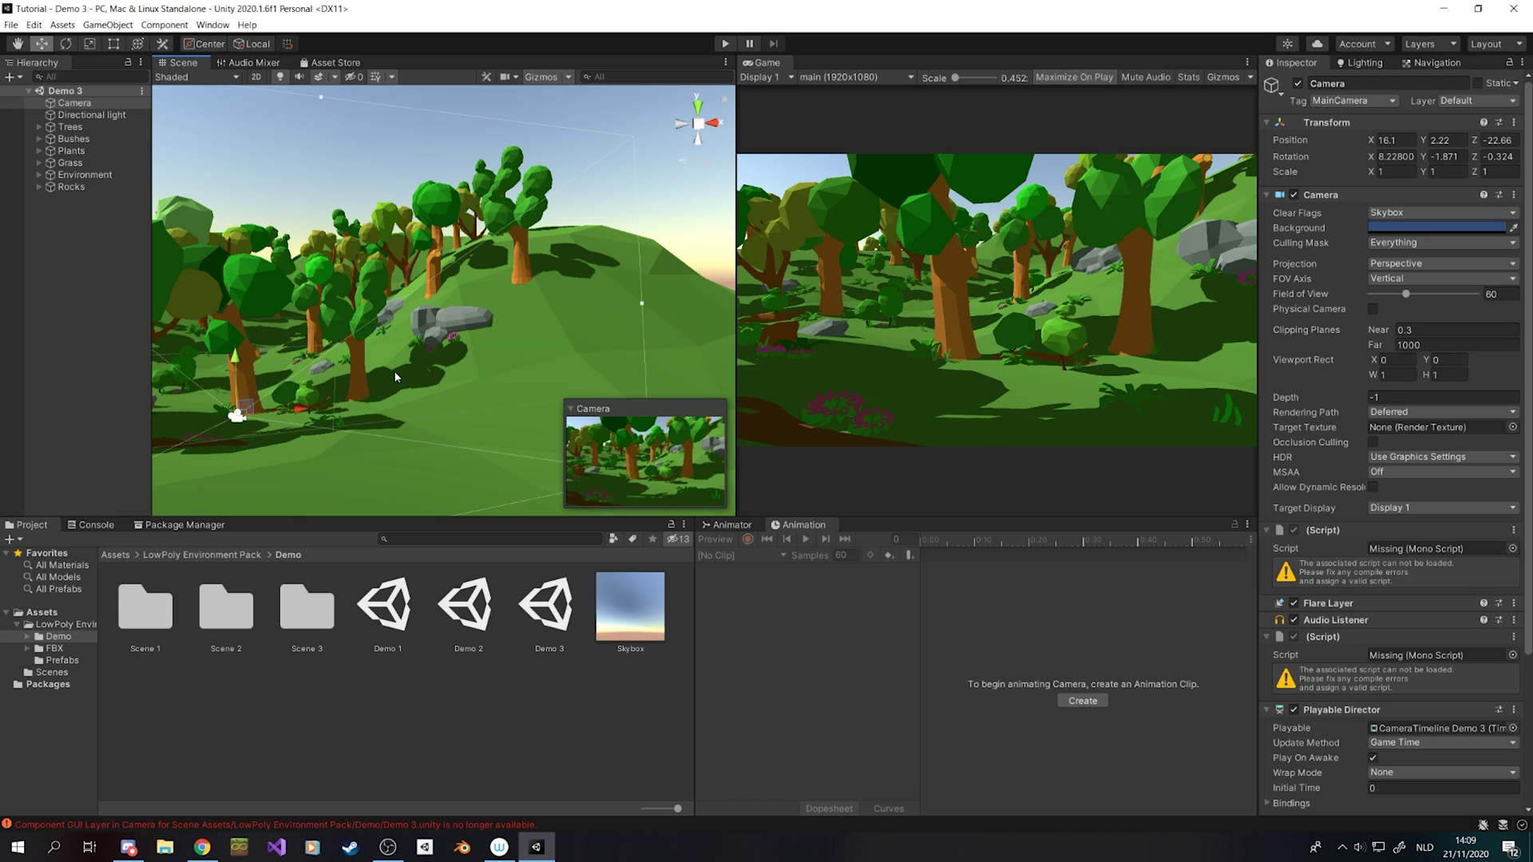
pyautogui.click(33, 613)
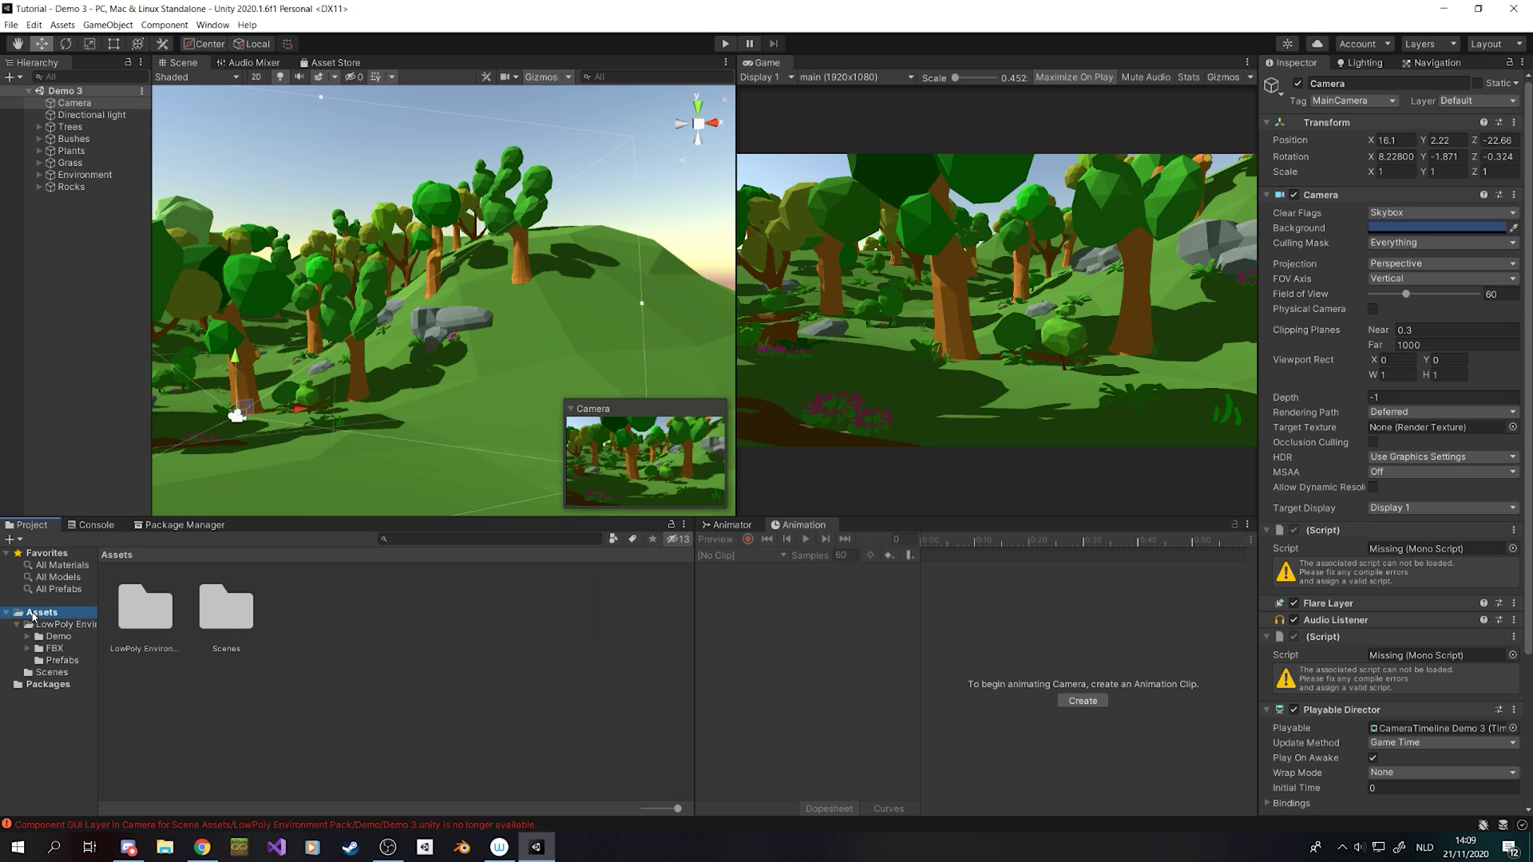
pyautogui.click(15, 625)
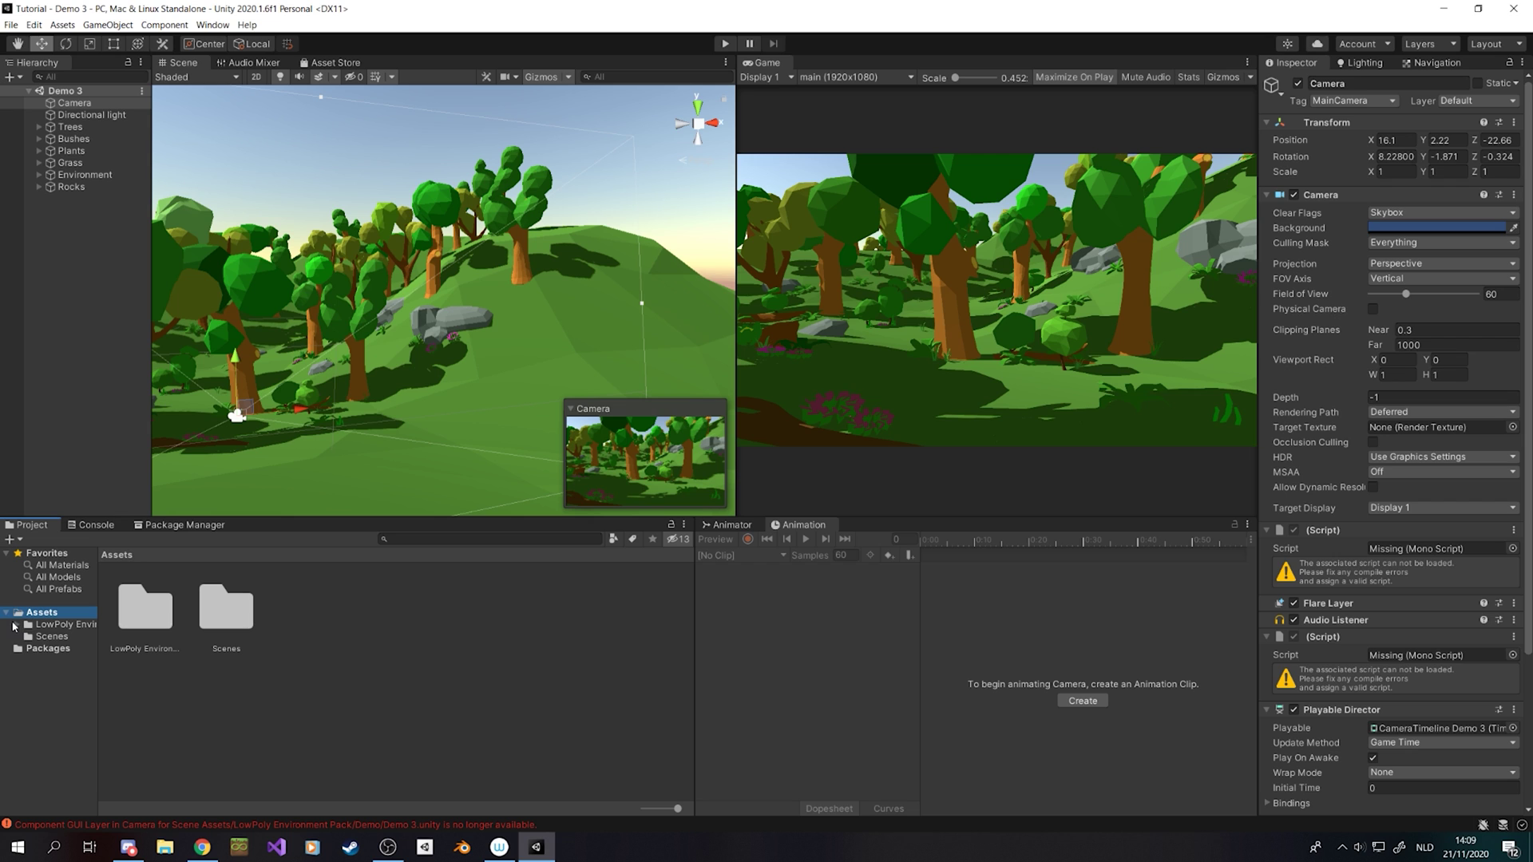
# Step: Create a URP Pipeline Asset (Forward Renderer) in Assets with its default name and select it
pyautogui.rightClick(369, 660)
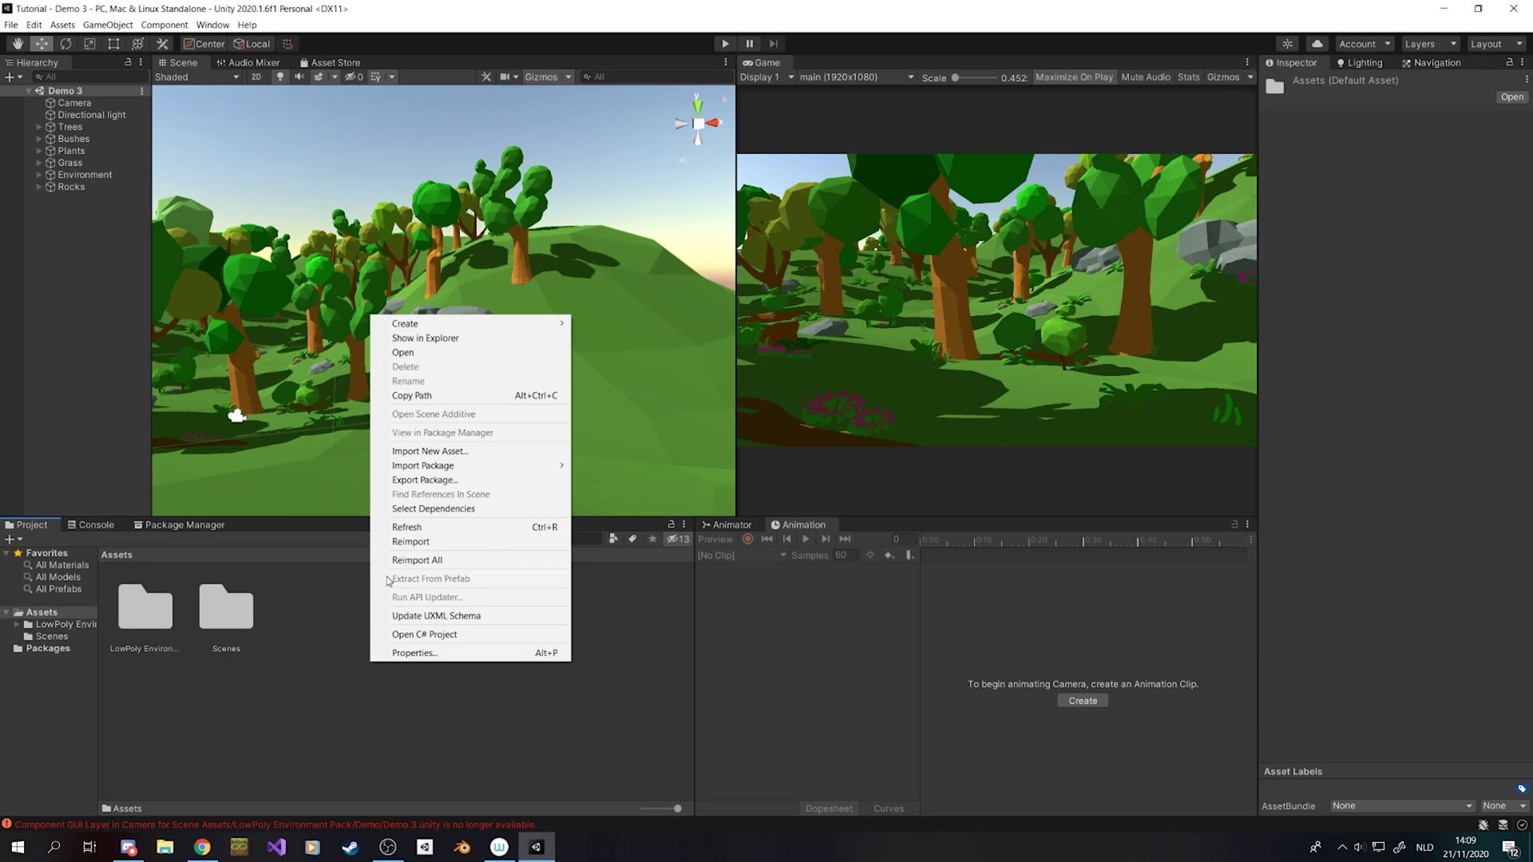
pyautogui.moveTo(439, 326)
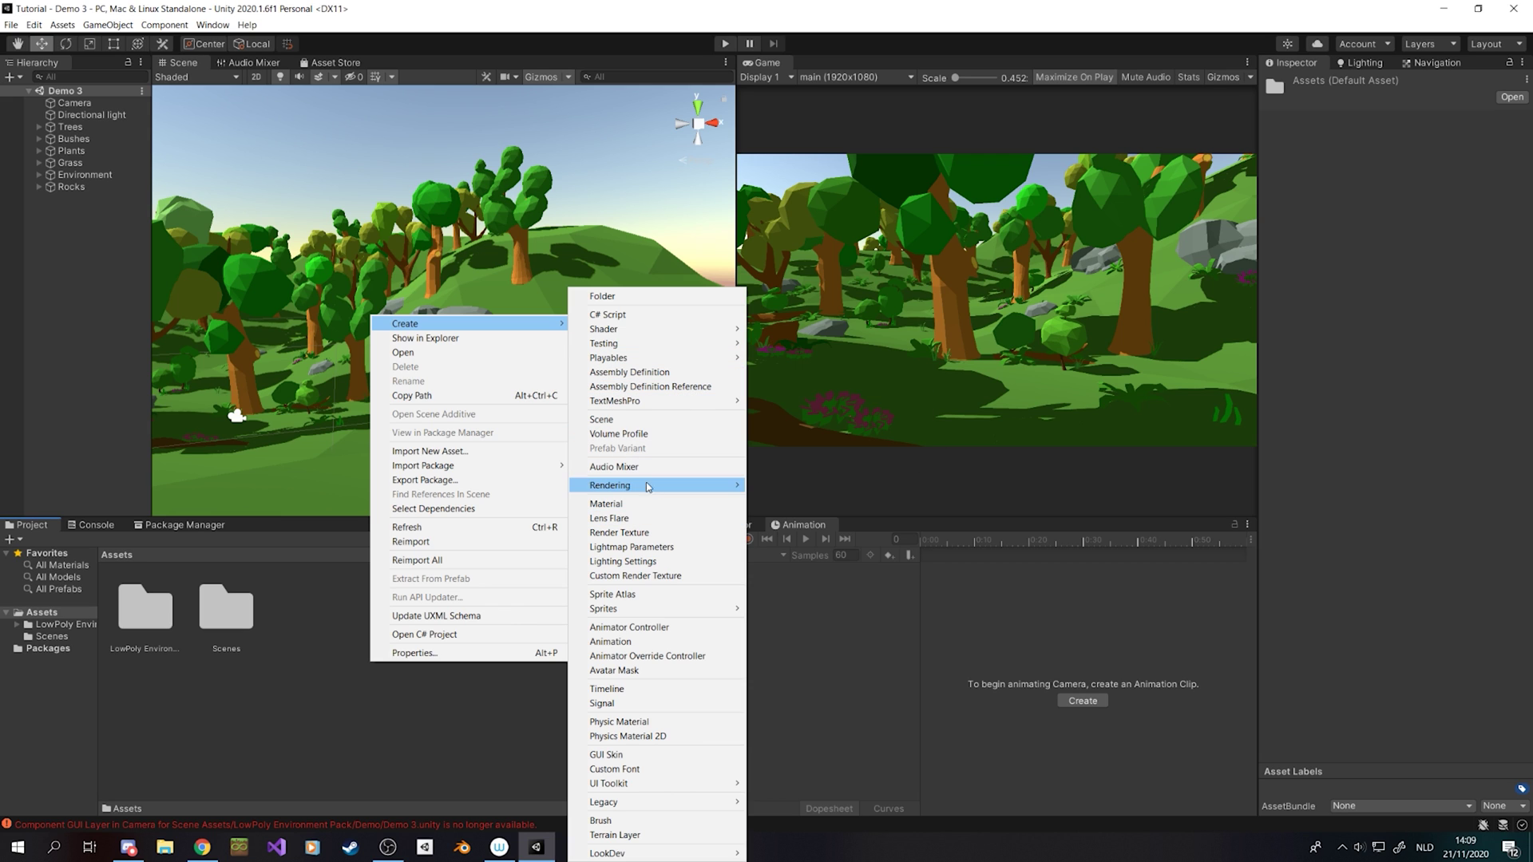
pyautogui.moveTo(648, 489)
pyautogui.moveTo(783, 489)
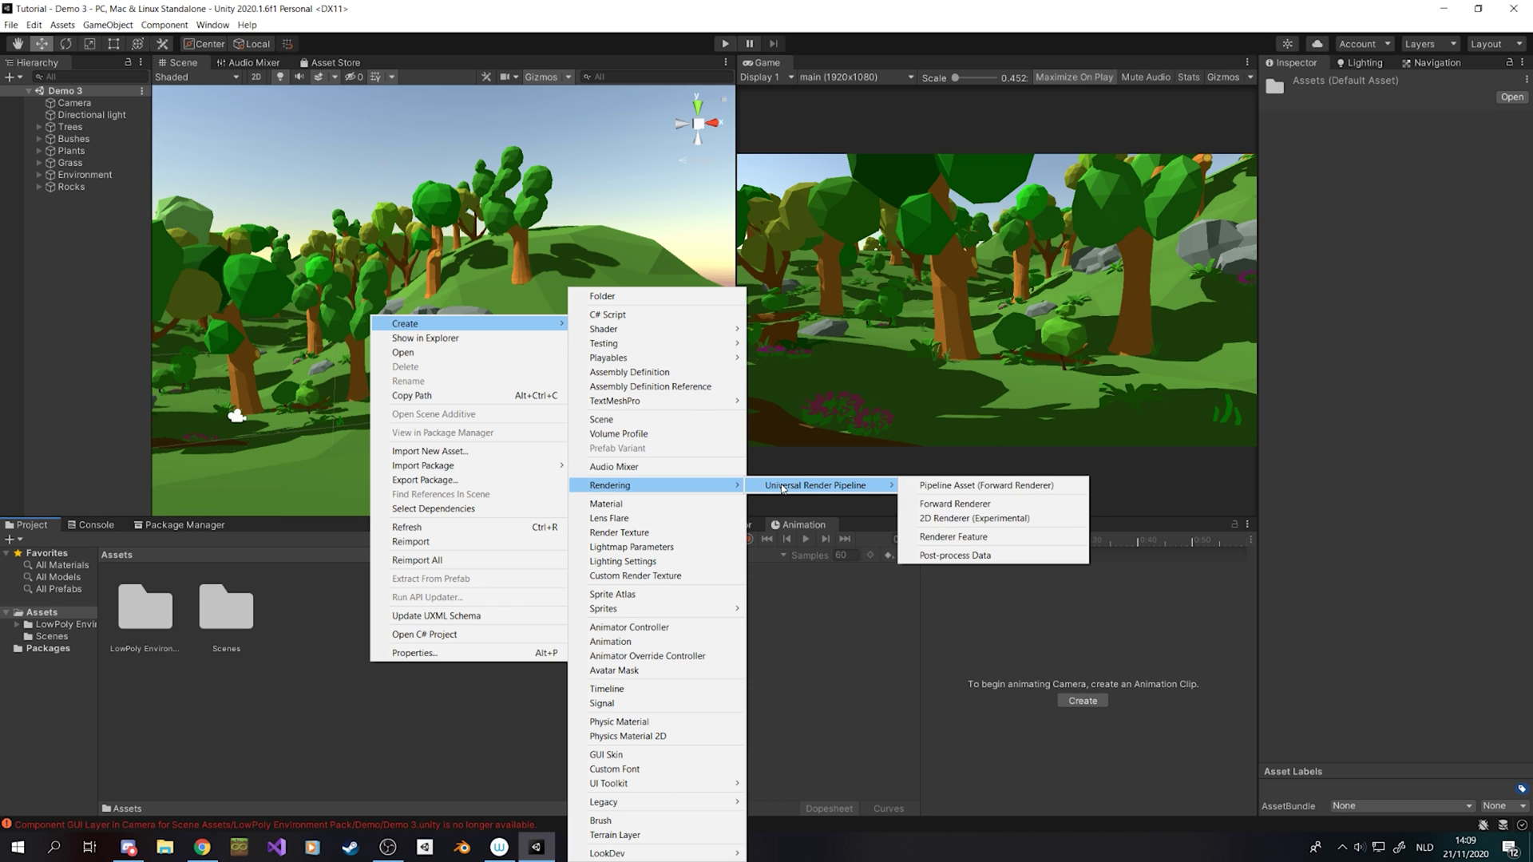
pyautogui.click(945, 486)
pyautogui.press('Return')
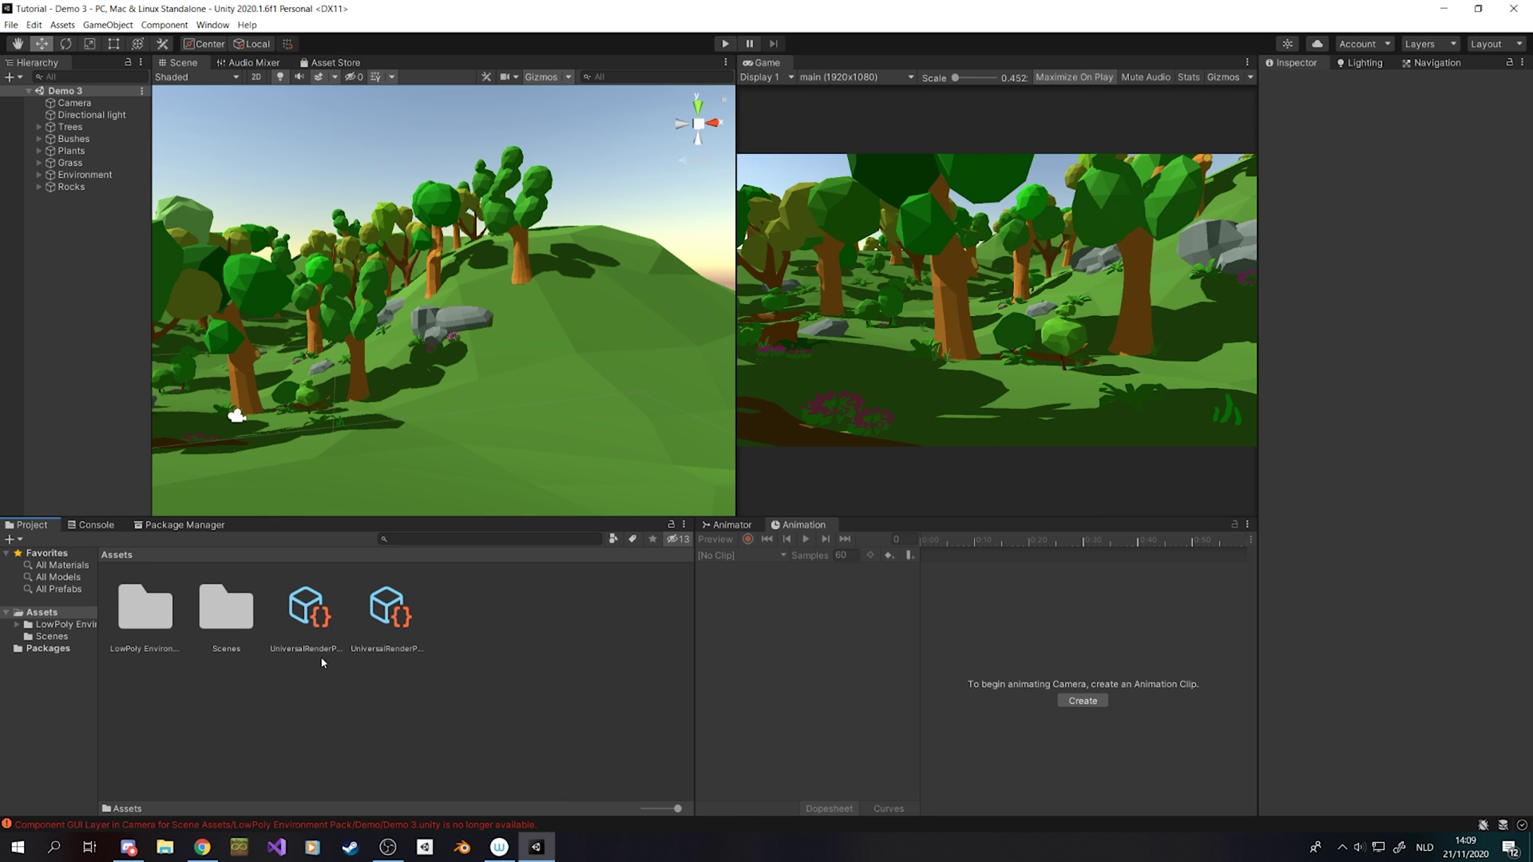
pyautogui.click(322, 627)
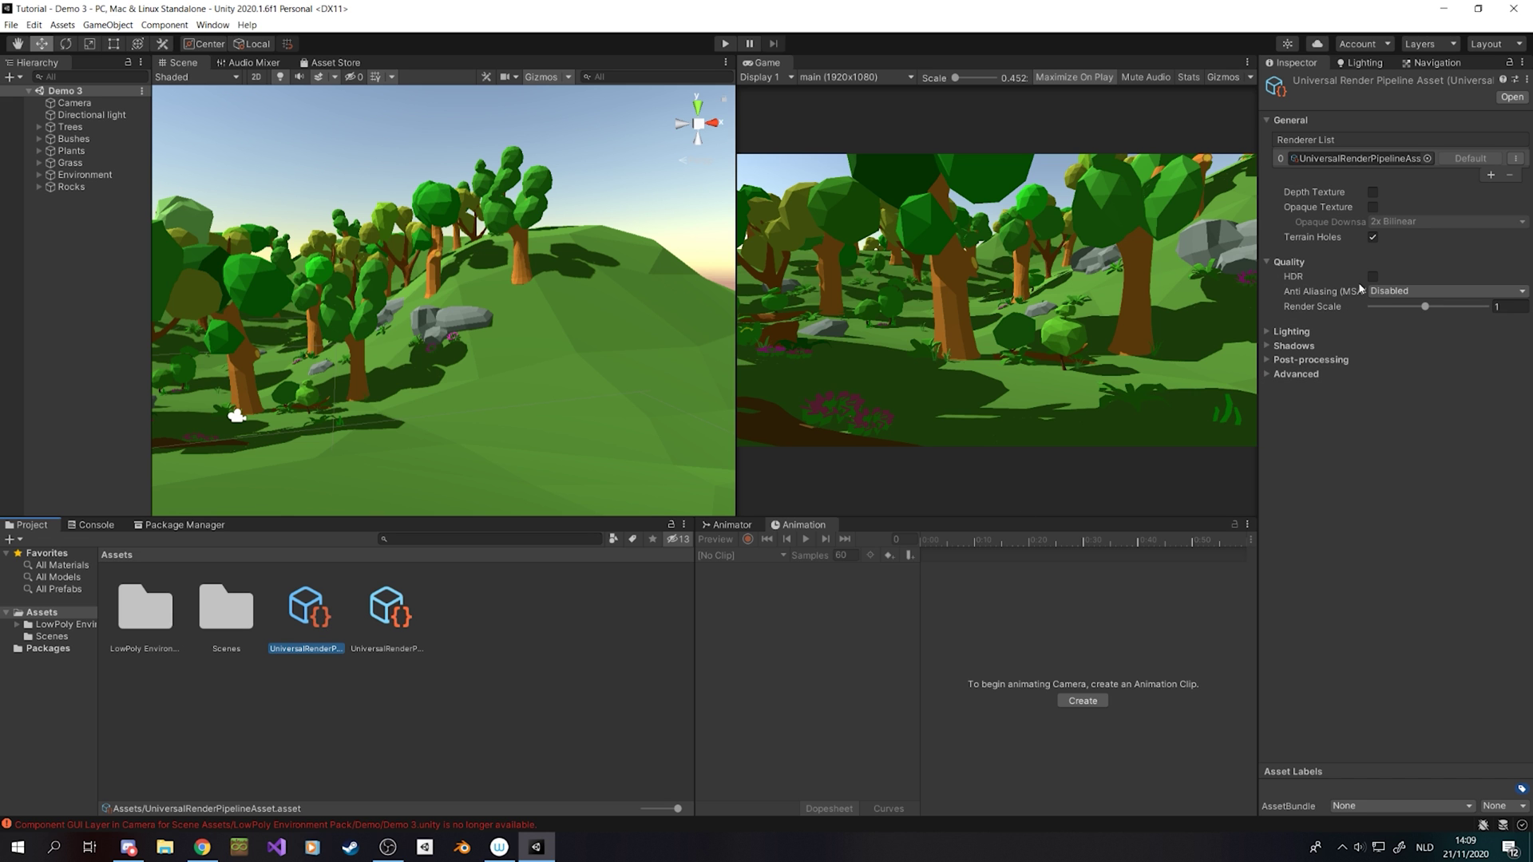
# Step: Collapse Quality, expand Shadows, and set the shadow distance to 66.6
pyautogui.click(1288, 262)
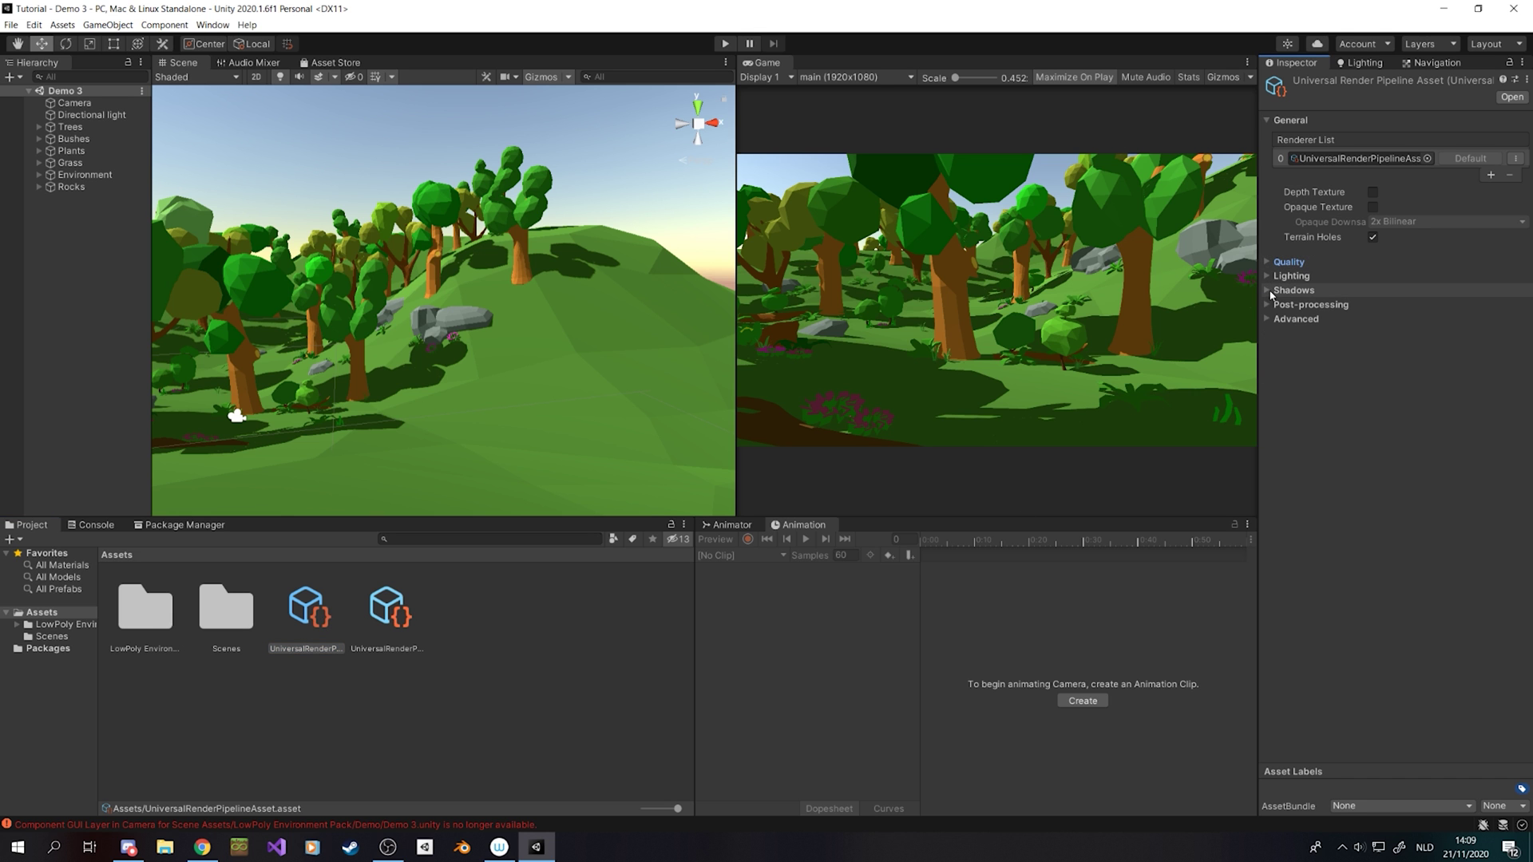
pyautogui.click(1292, 289)
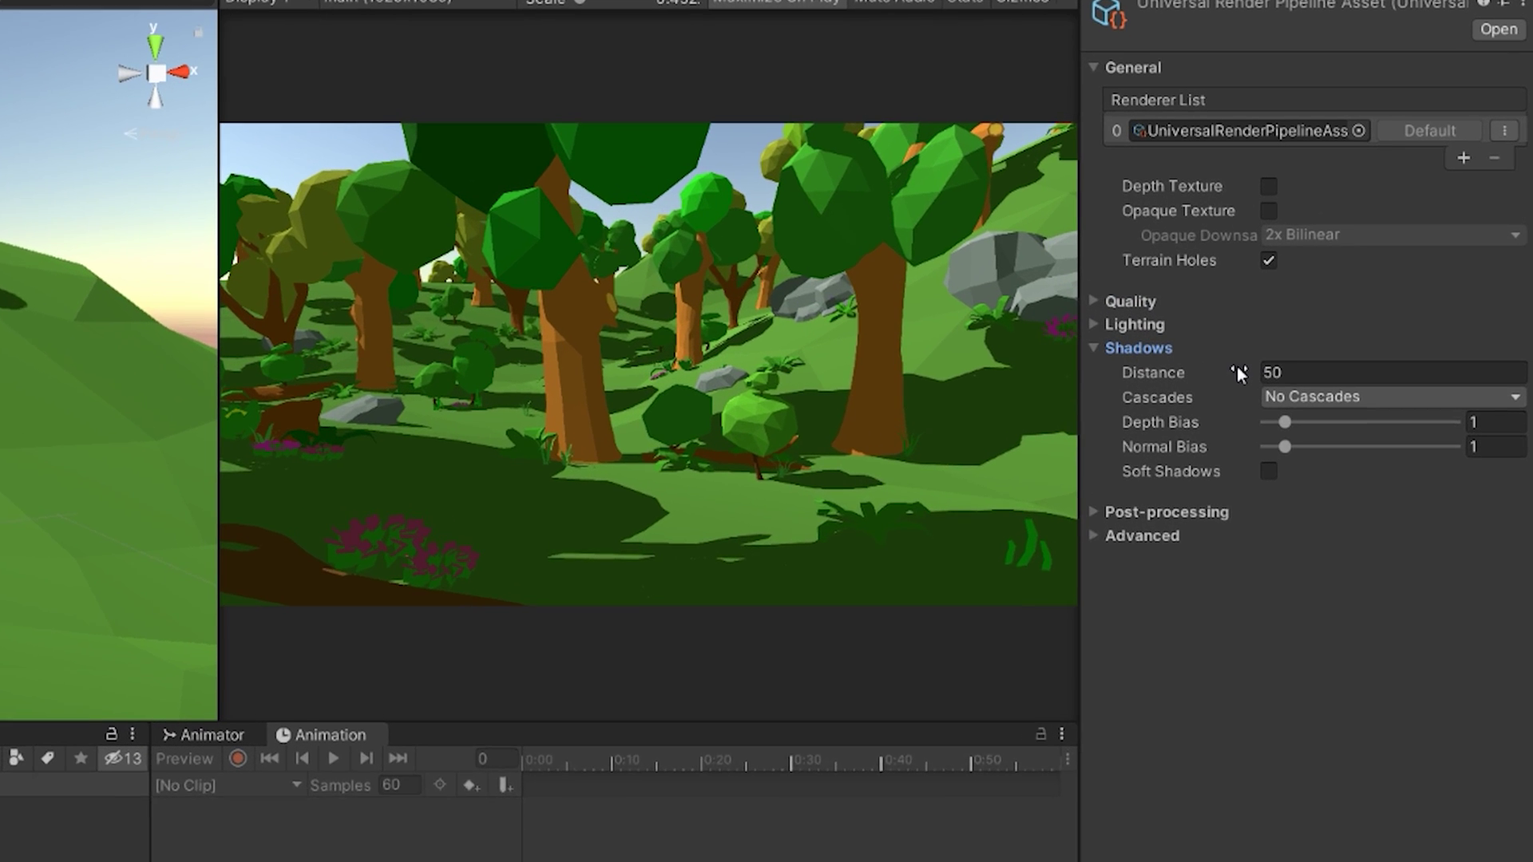
pyautogui.moveTo(1238, 372); pyautogui.dragTo(906, 397)
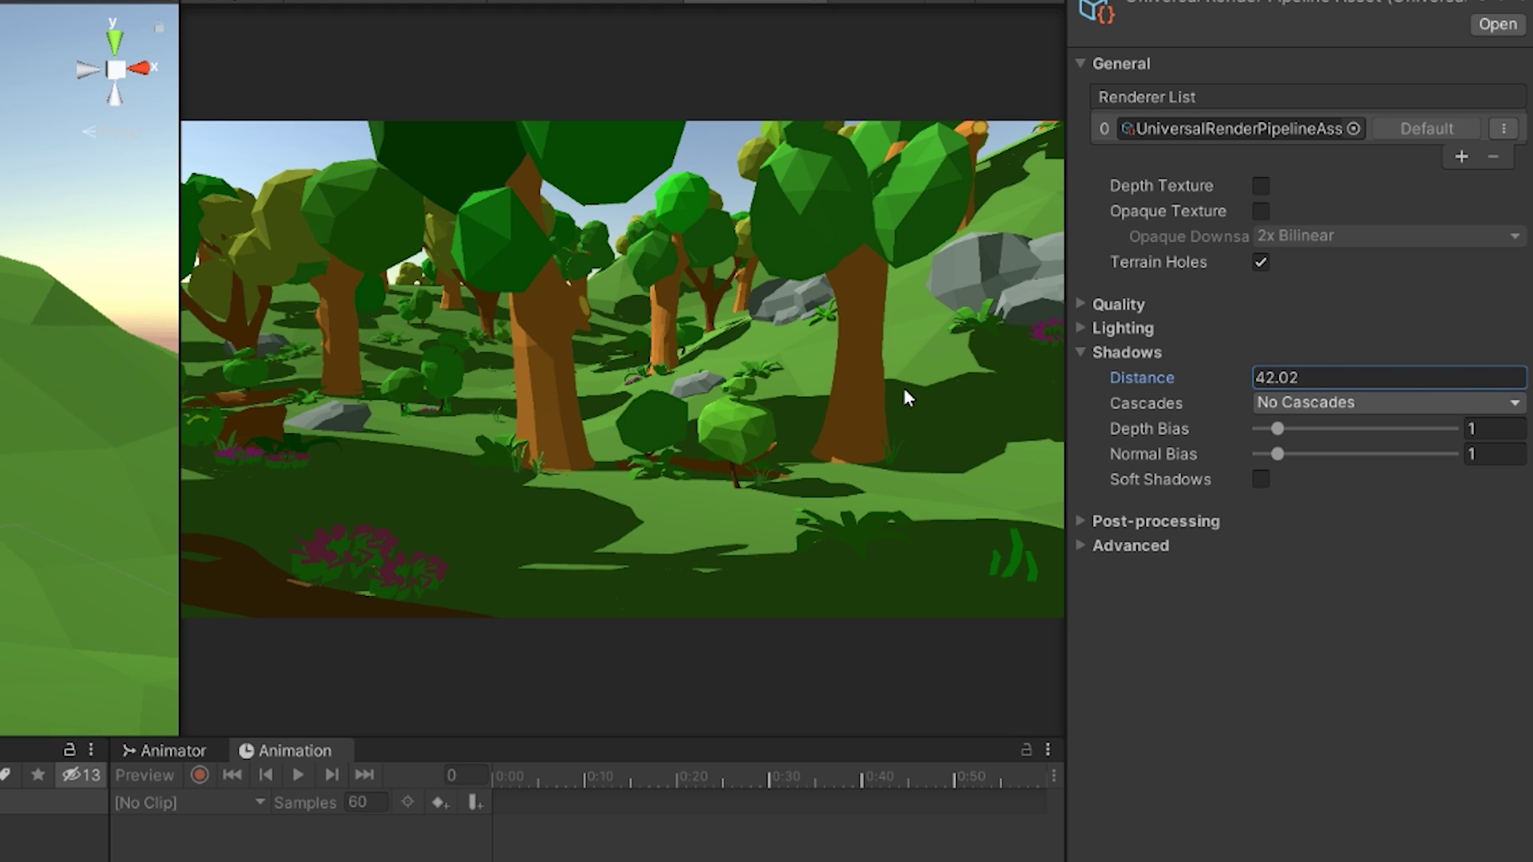
pyautogui.click(1294, 378)
pyautogui.write('66.6')
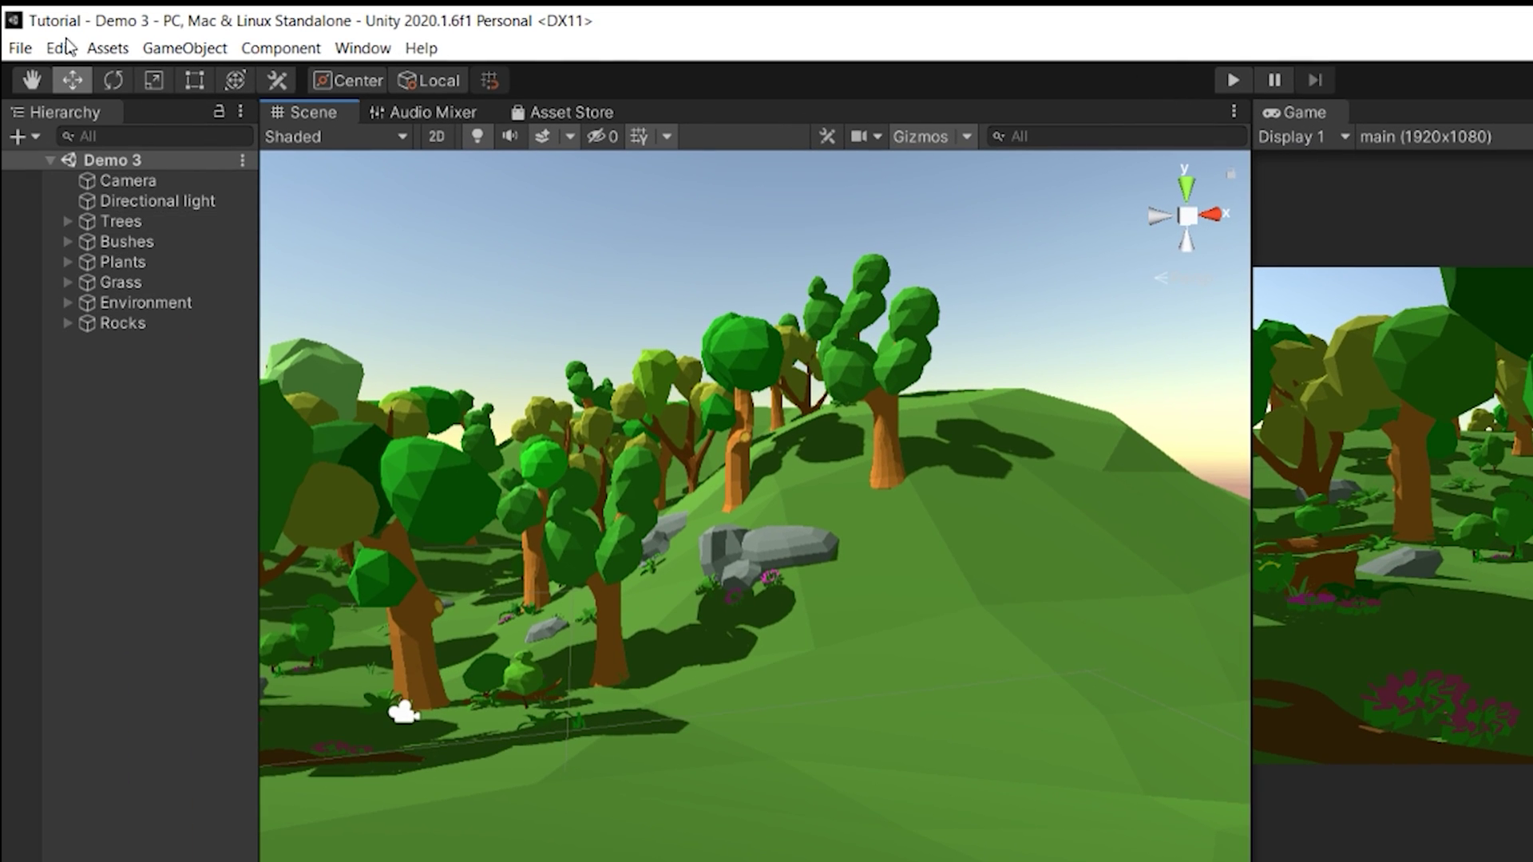
# Step: Assign the UniversalRenderPipelineAsset to Graphics' Scriptable Render Pipeline Settings, turning the scene magenta
pyautogui.click(60, 49)
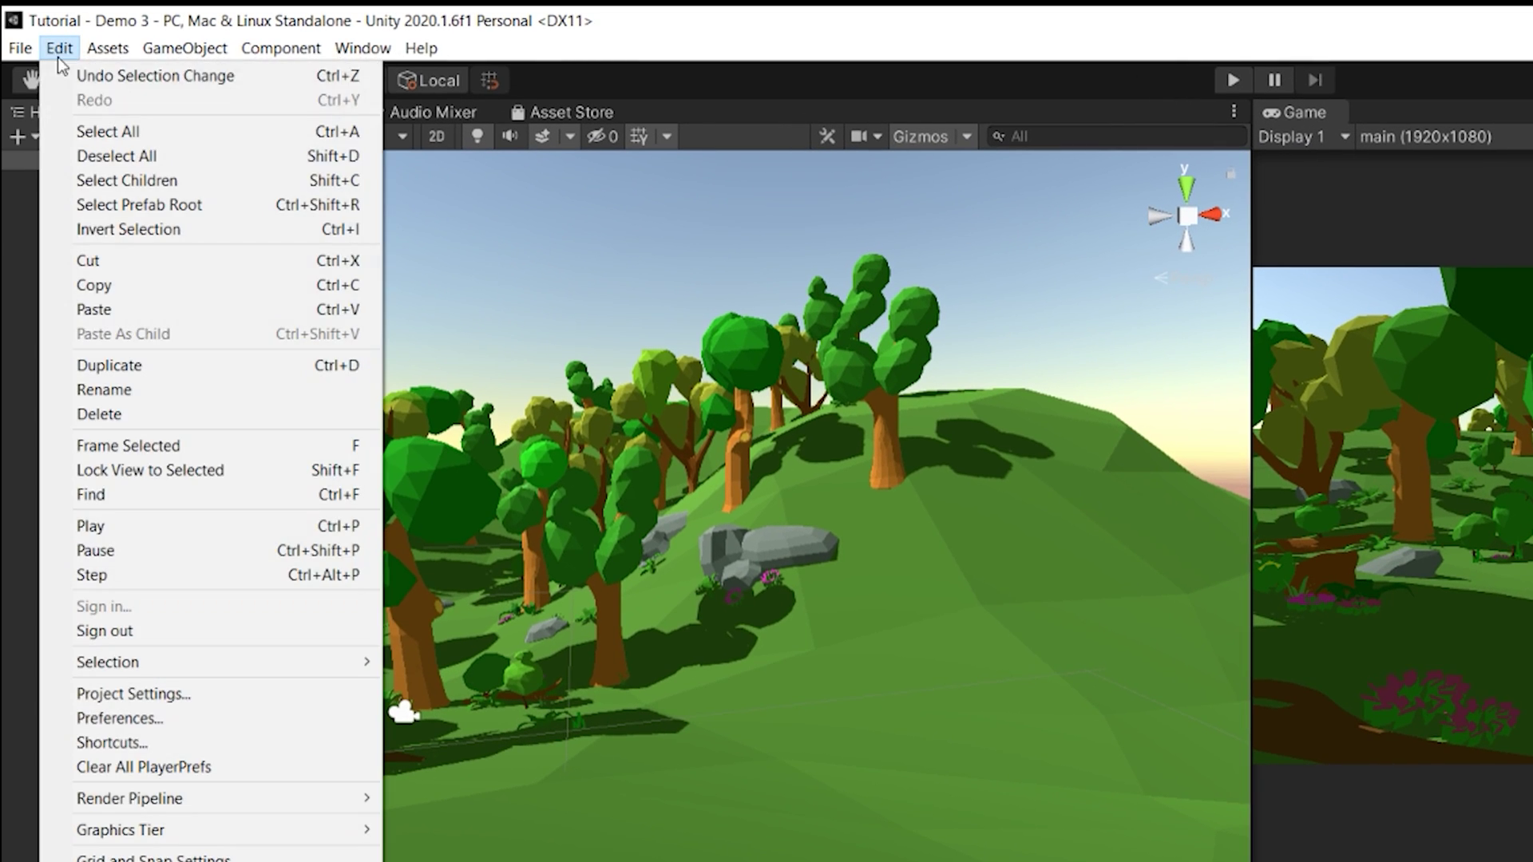
pyautogui.click(86, 695)
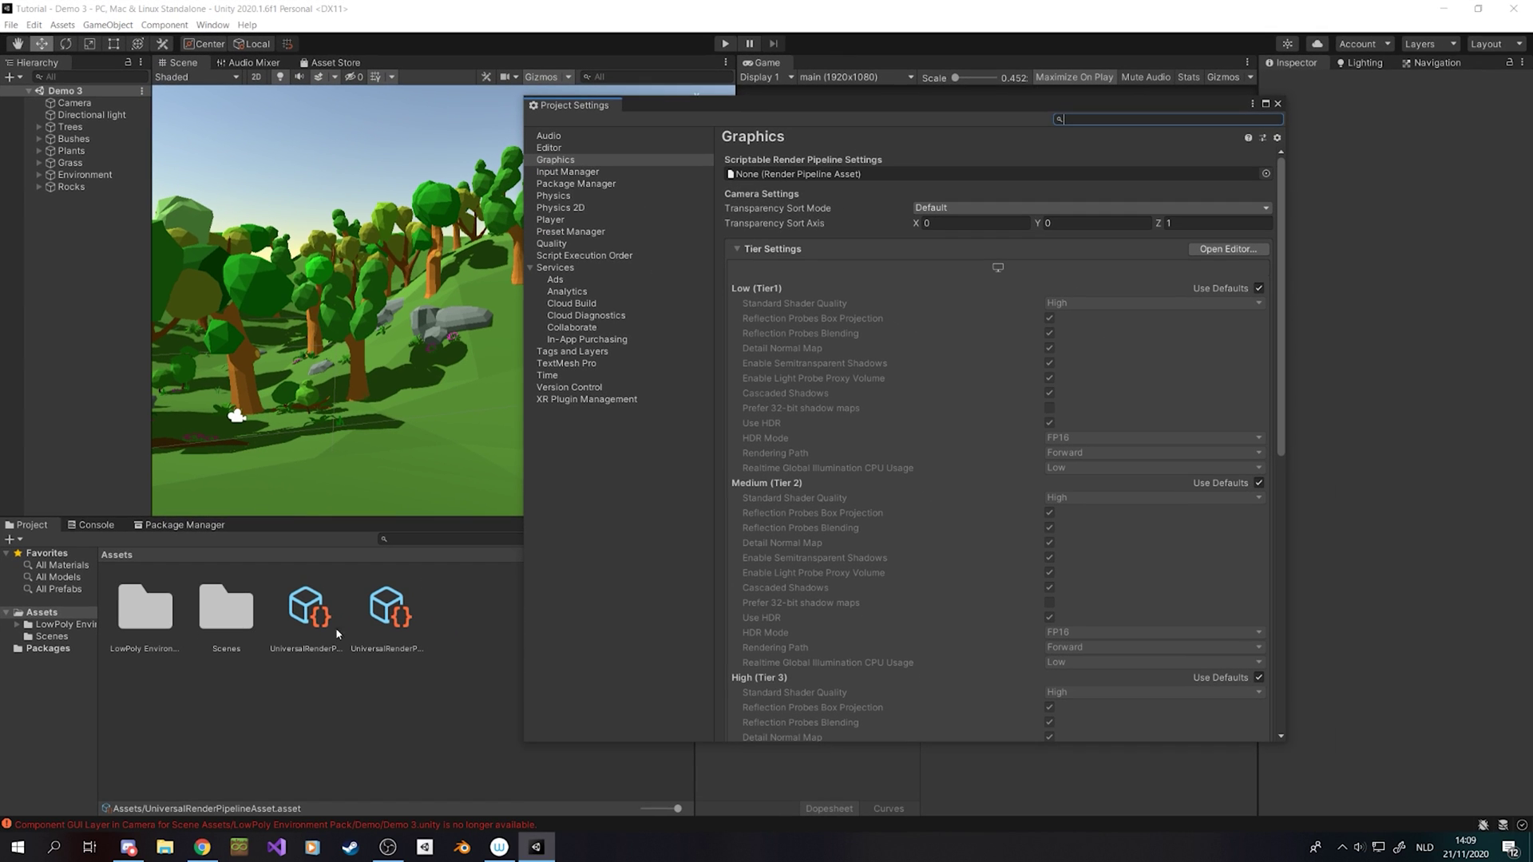
pyautogui.moveTo(340, 677); pyautogui.dragTo(887, 377)
pyautogui.moveTo(805, 341); pyautogui.dragTo(788, 173)
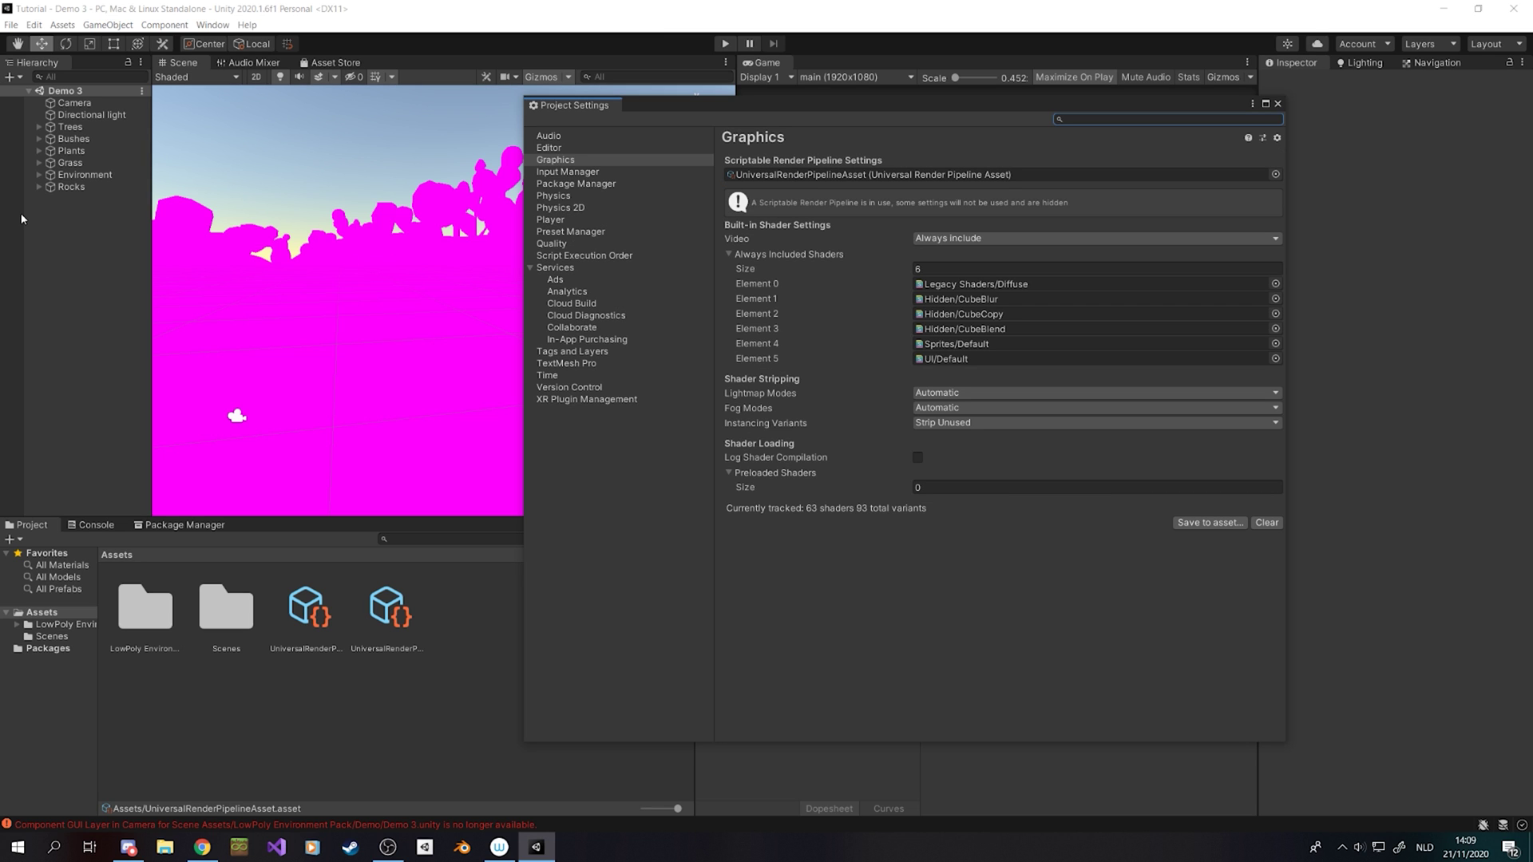
pyautogui.click(271, 275)
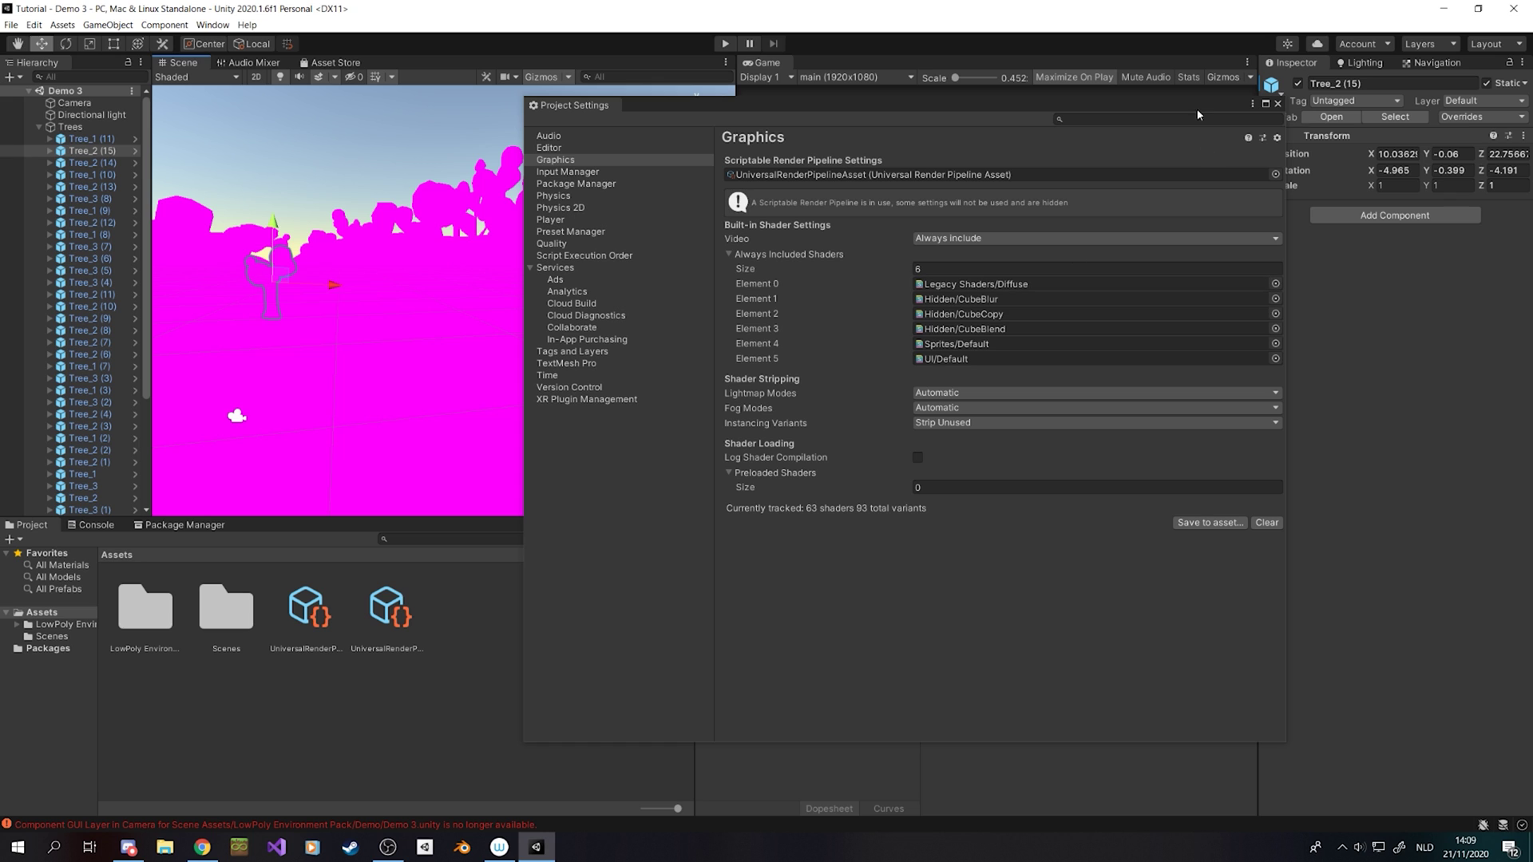
# Step: Close Project Settings and inspect the Tree_3 trunk's magenta Brown.8 Standard-shader material under Tree_3 (6)
pyautogui.click(1278, 103)
pyautogui.click(99, 259)
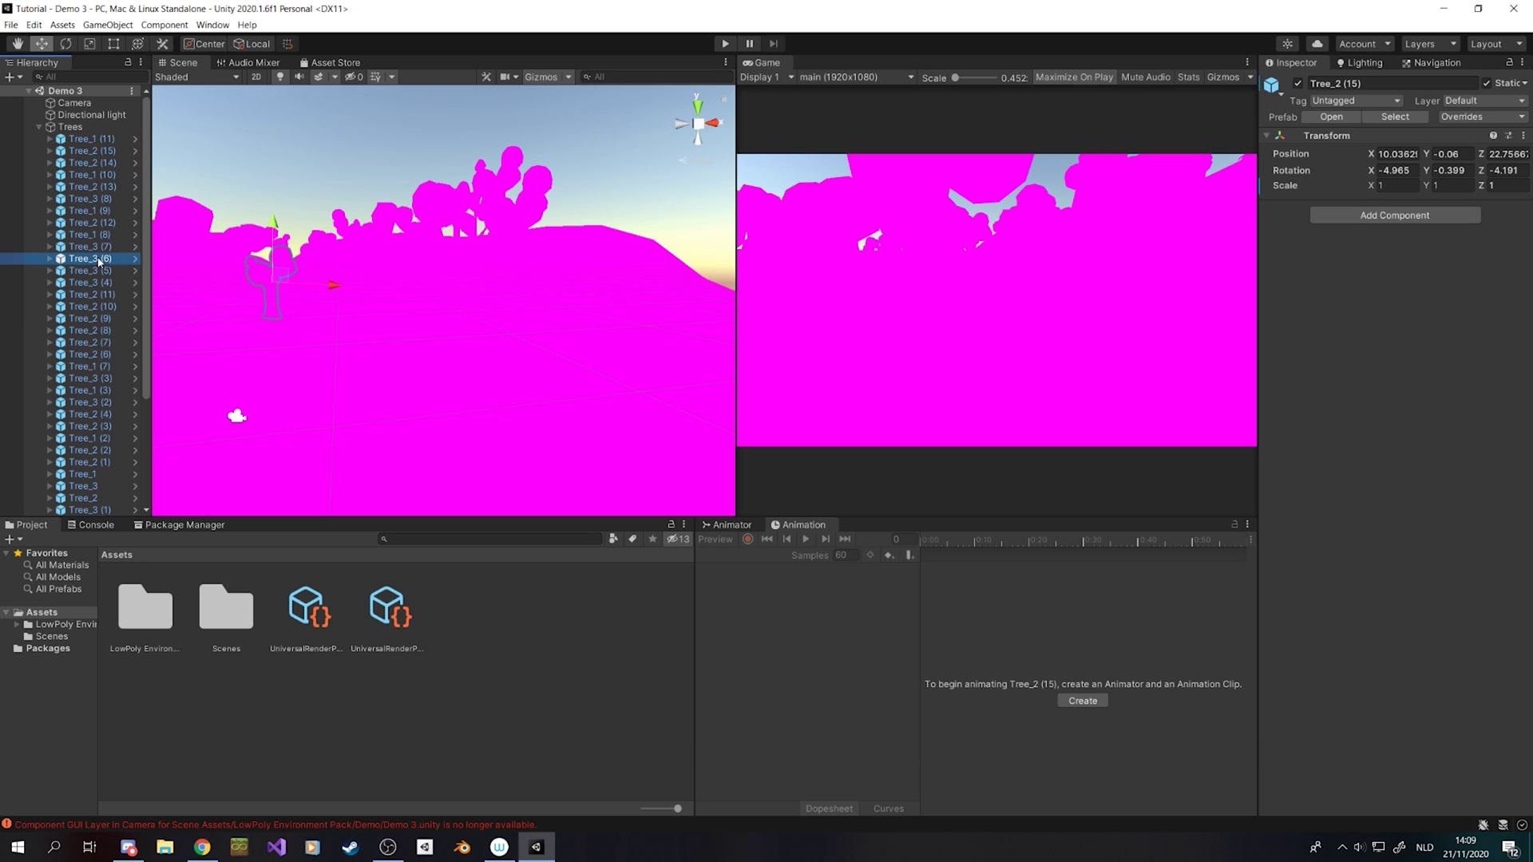
pyautogui.click(50, 258)
pyautogui.click(83, 271)
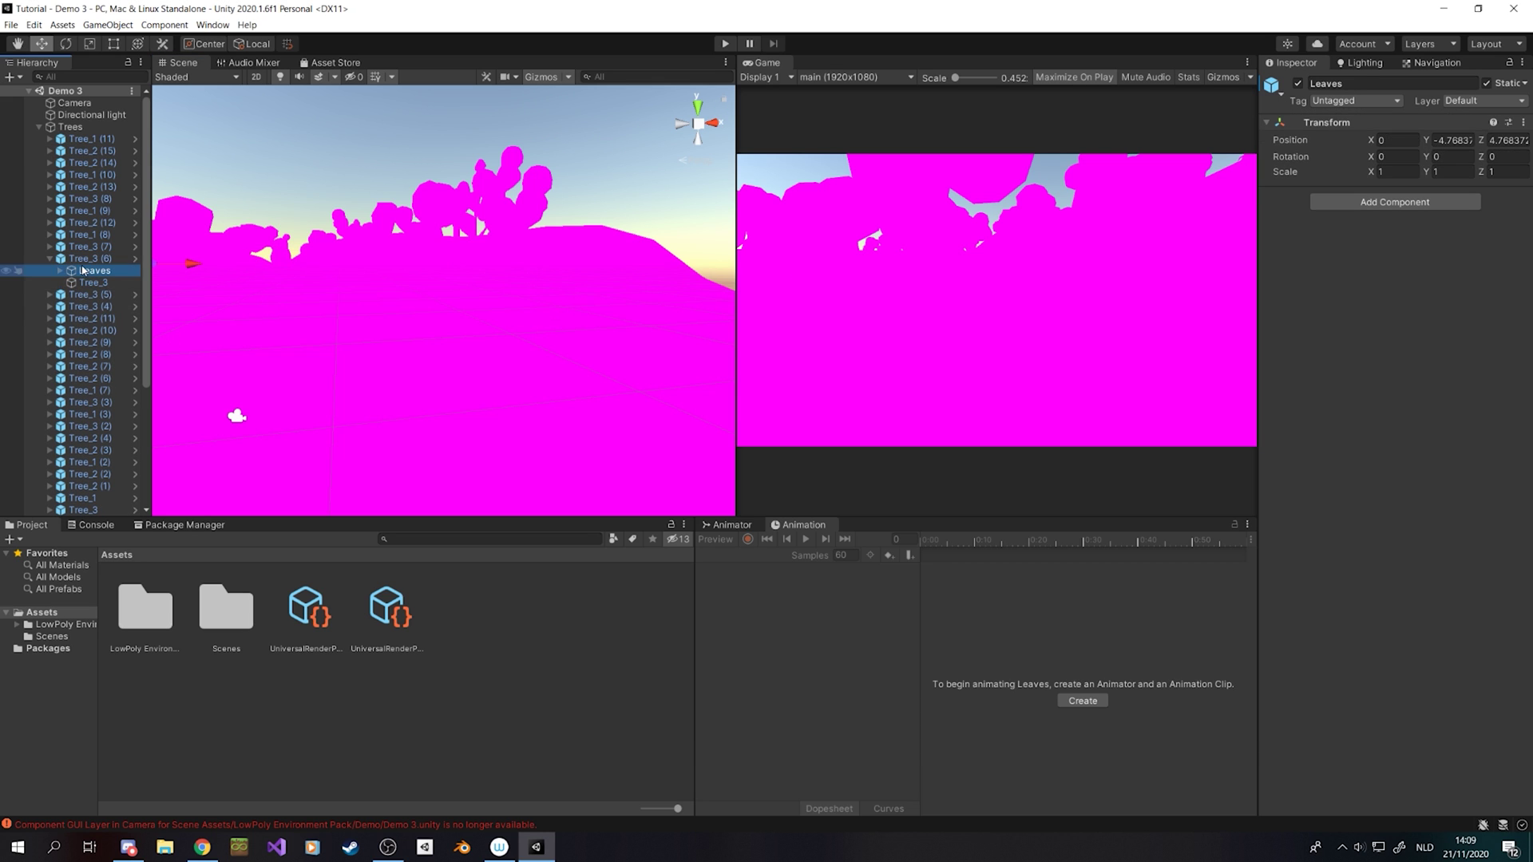
pyautogui.click(87, 283)
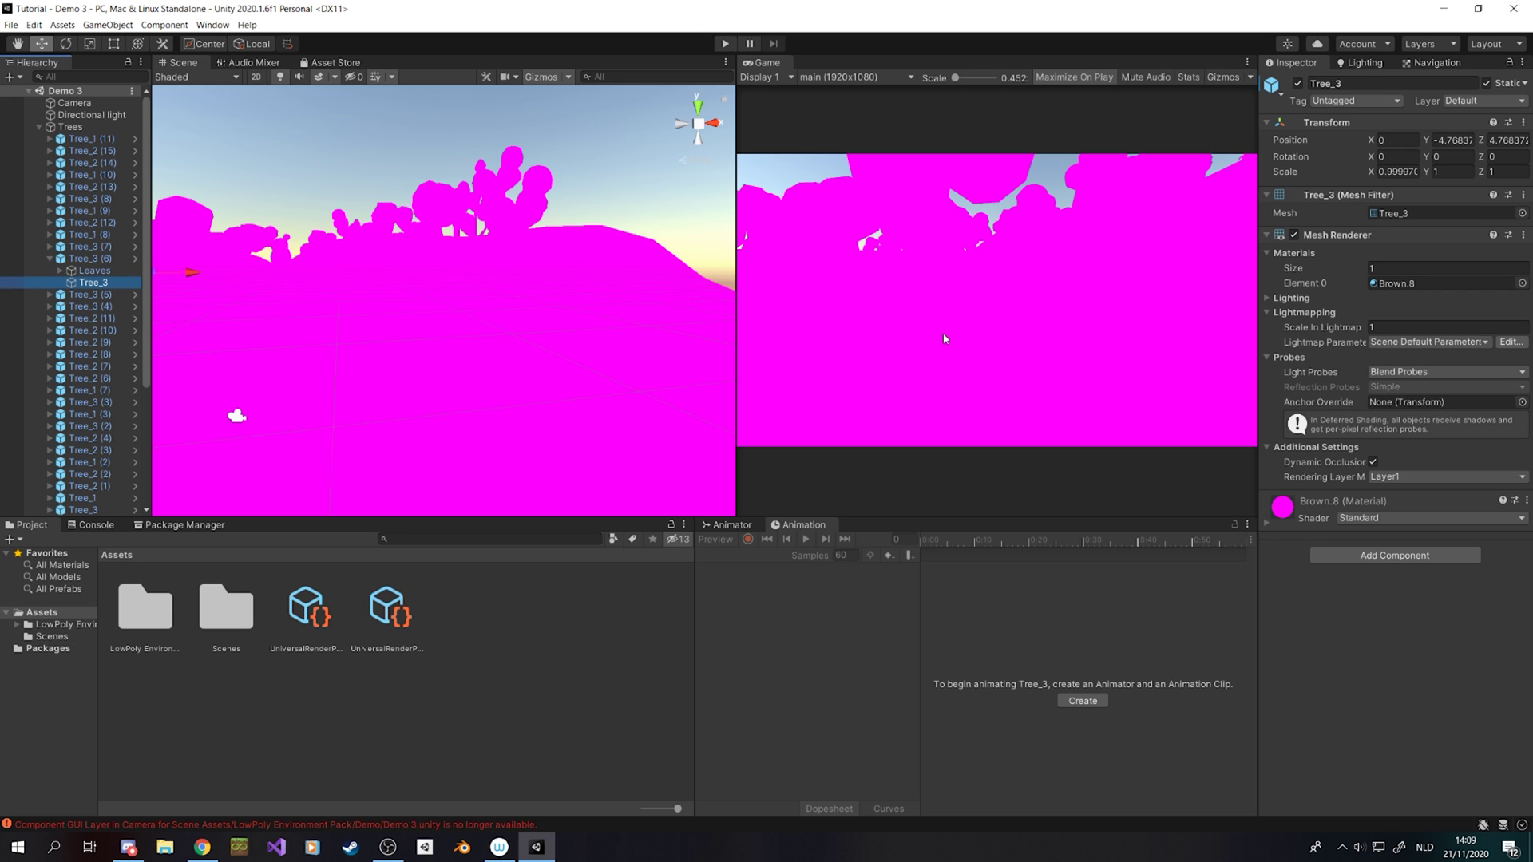
pyautogui.scroll(-3, 681, 316)
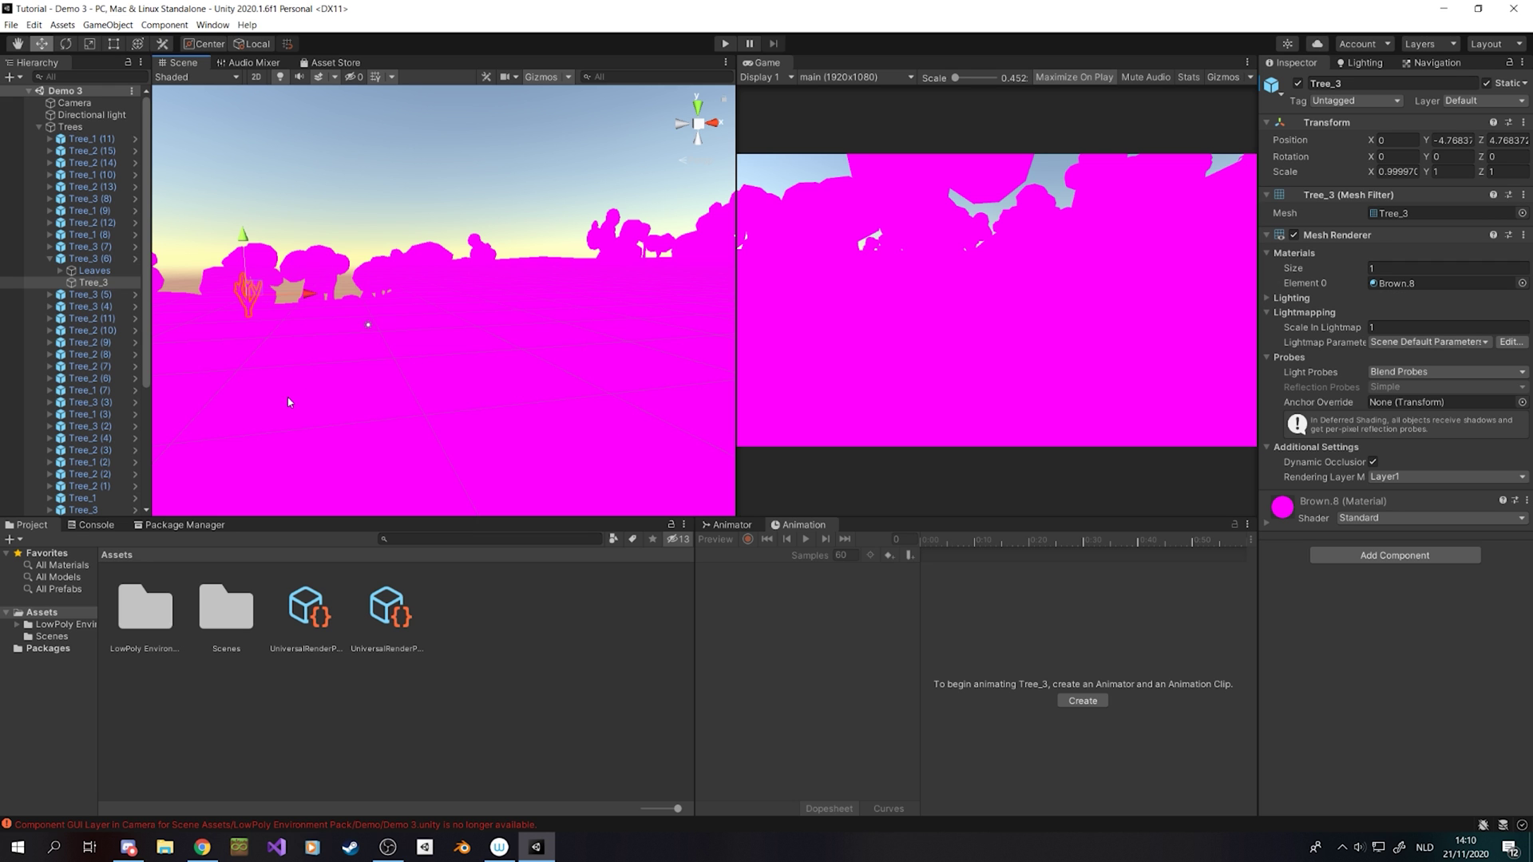
# Step: Upgrade all project materials to UniversalRP so the forest renders green and brown again
pyautogui.click(11, 25)
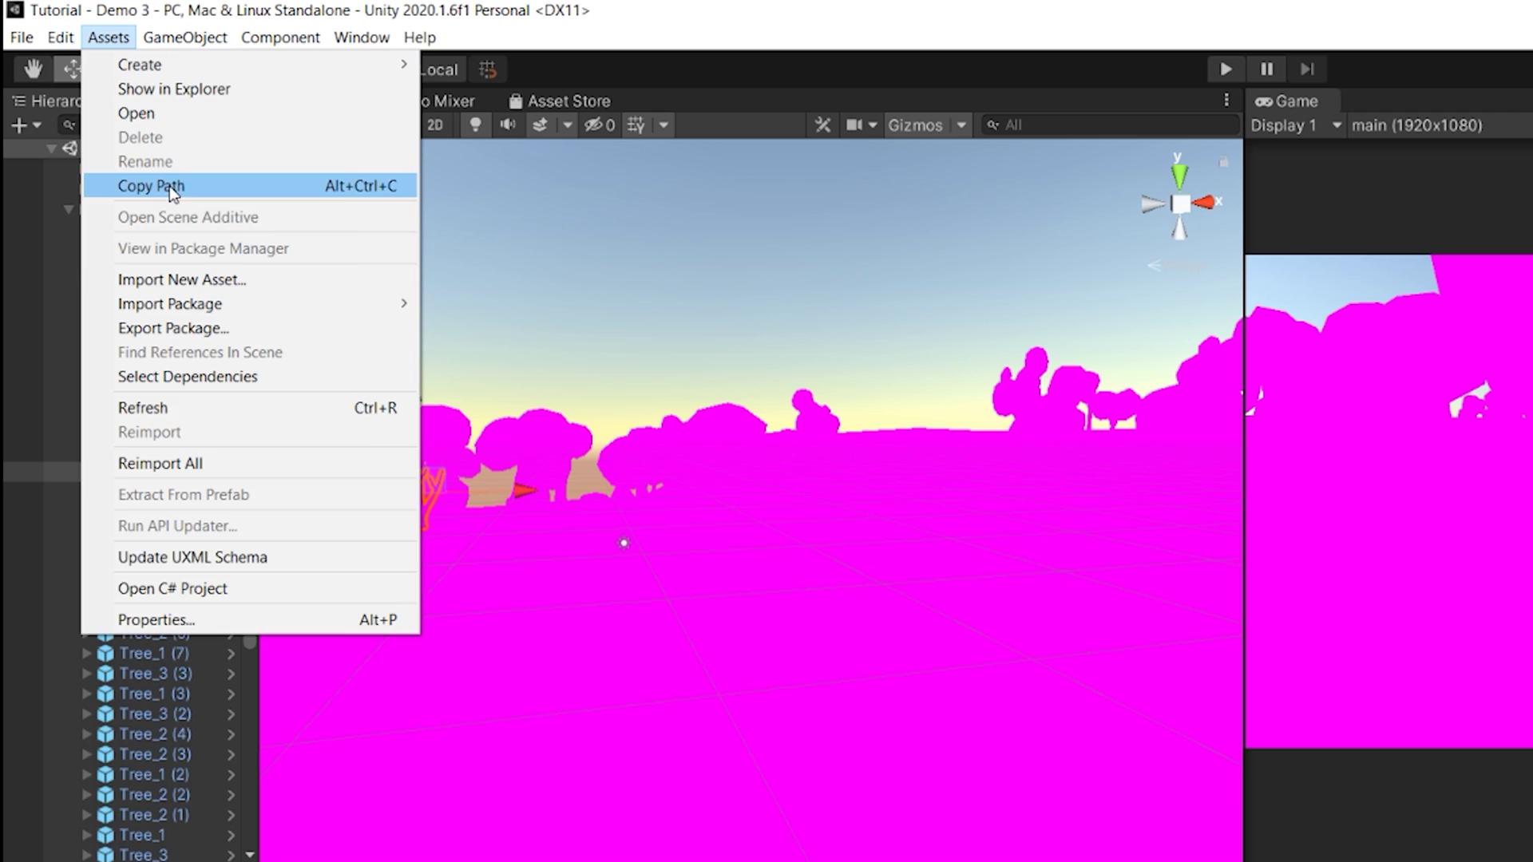
pyautogui.moveTo(43, 26)
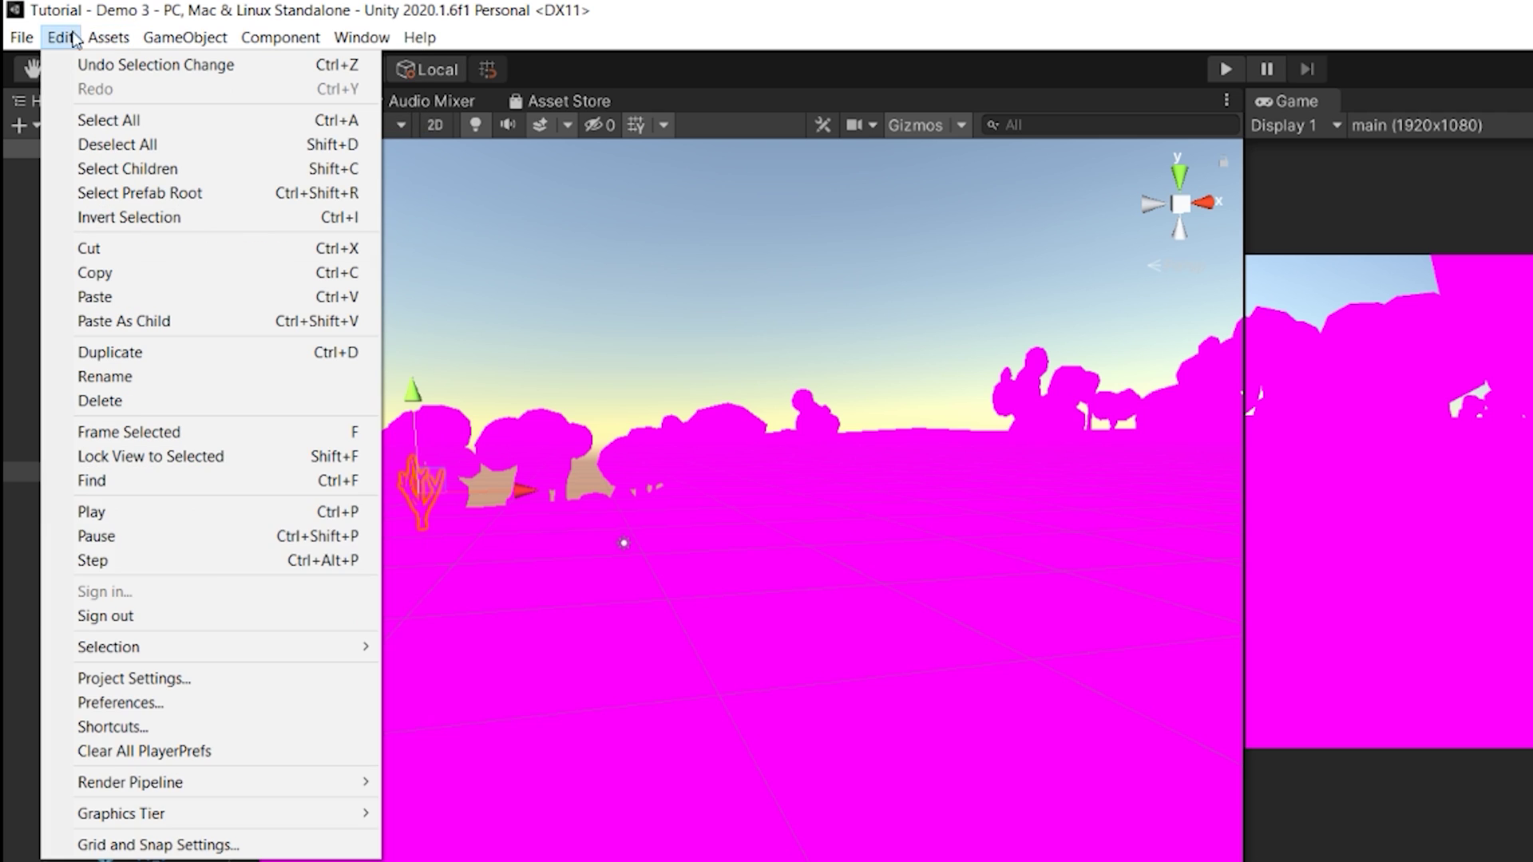
pyautogui.moveTo(182, 789)
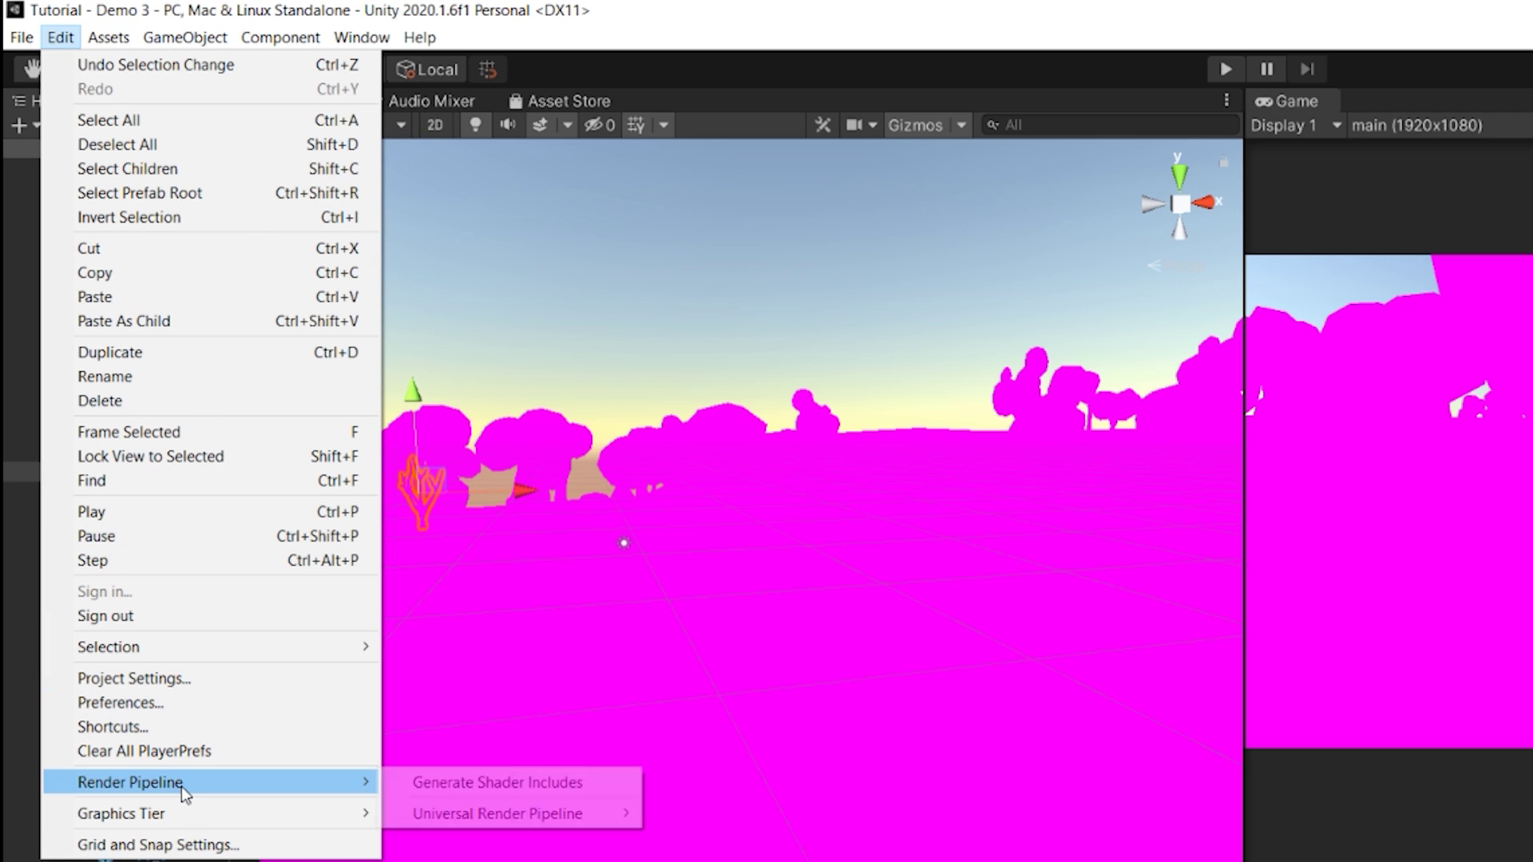
pyautogui.moveTo(438, 811)
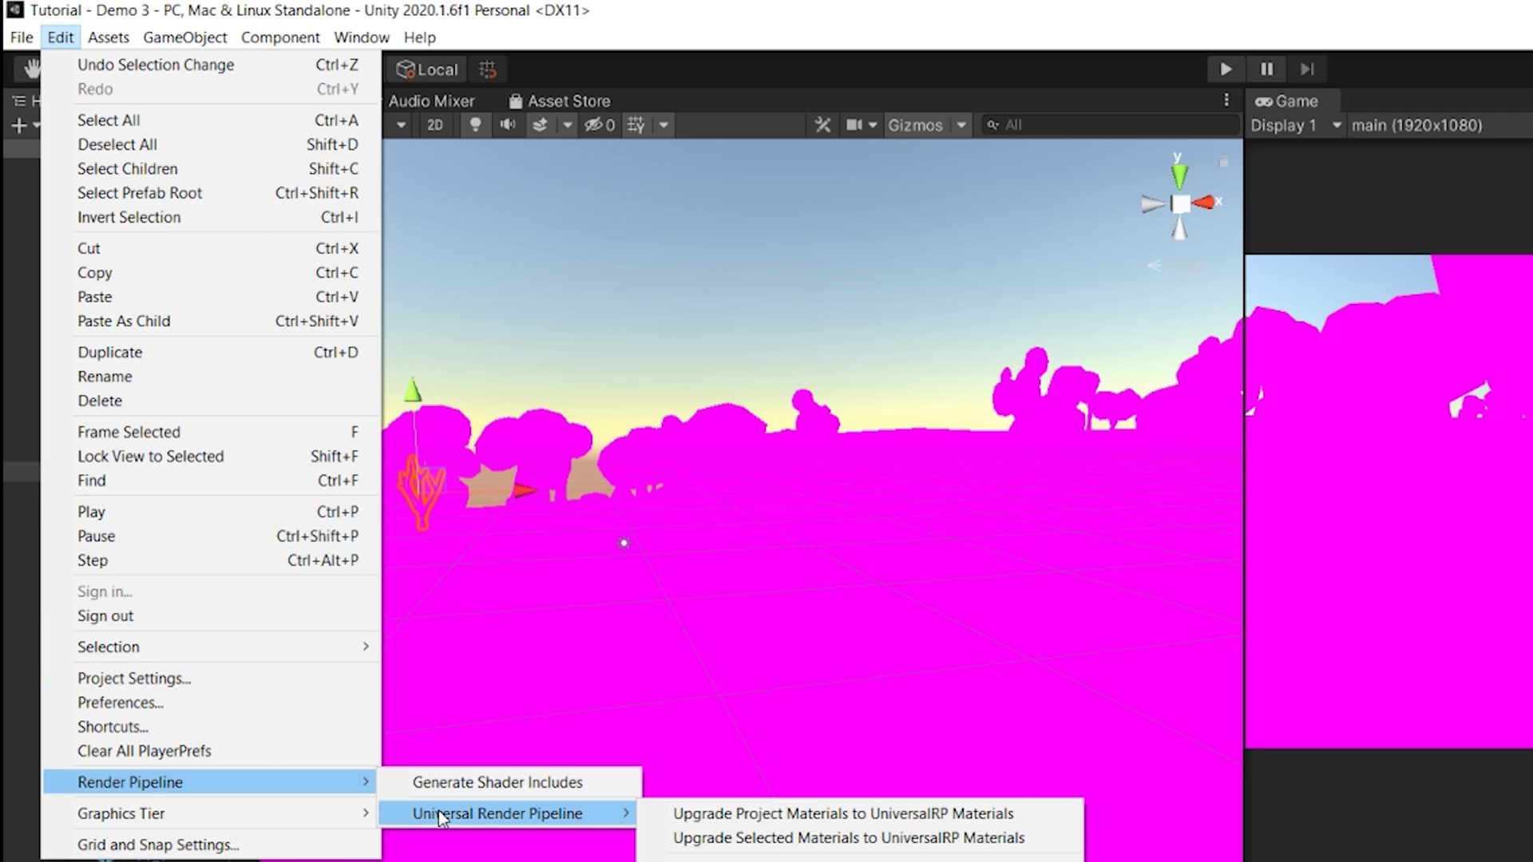
pyautogui.click(765, 821)
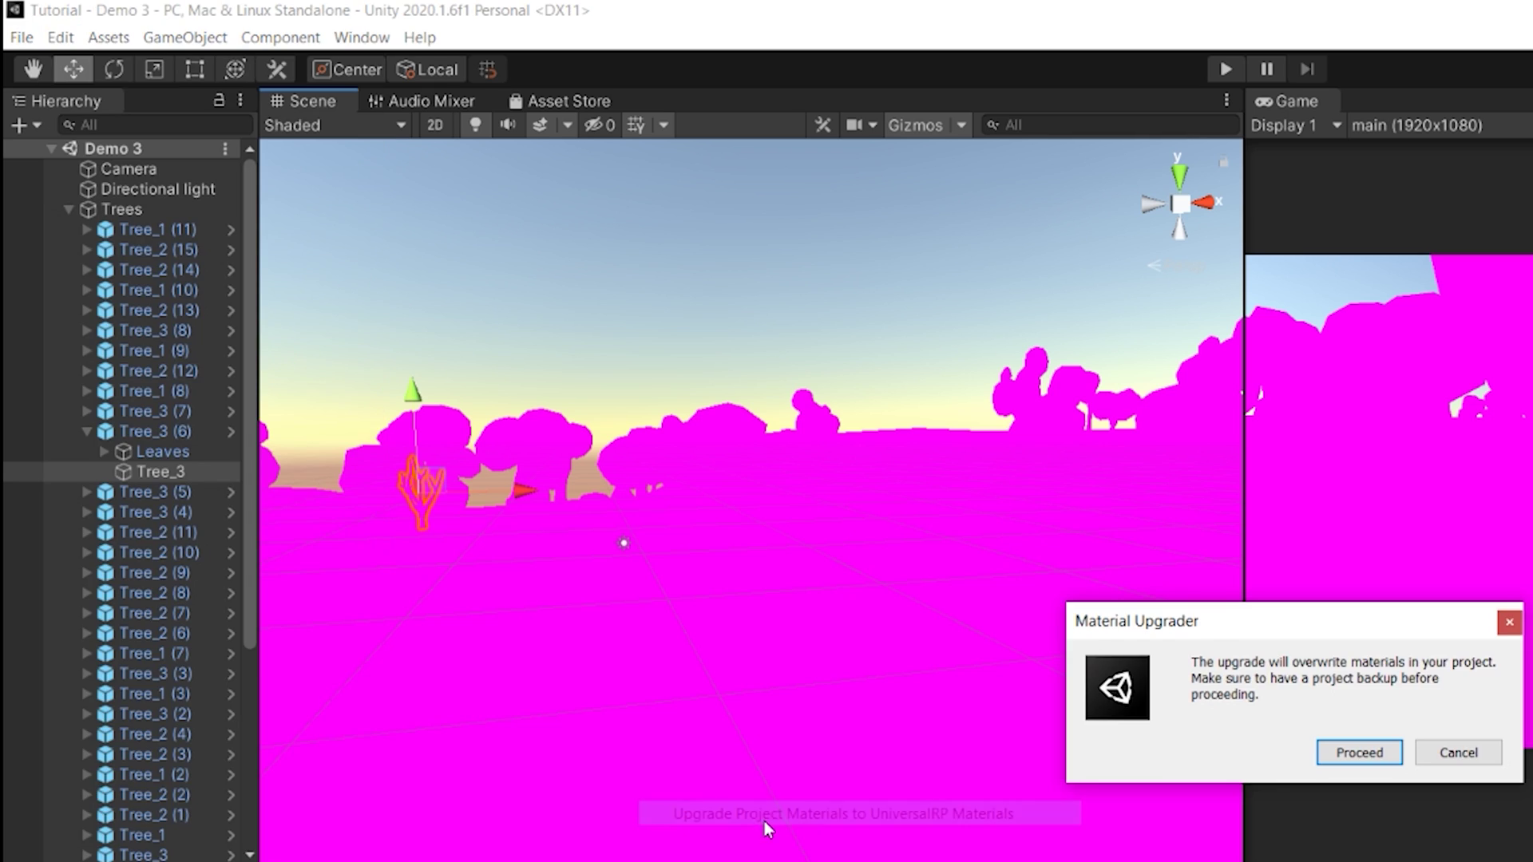
pyautogui.click(1375, 755)
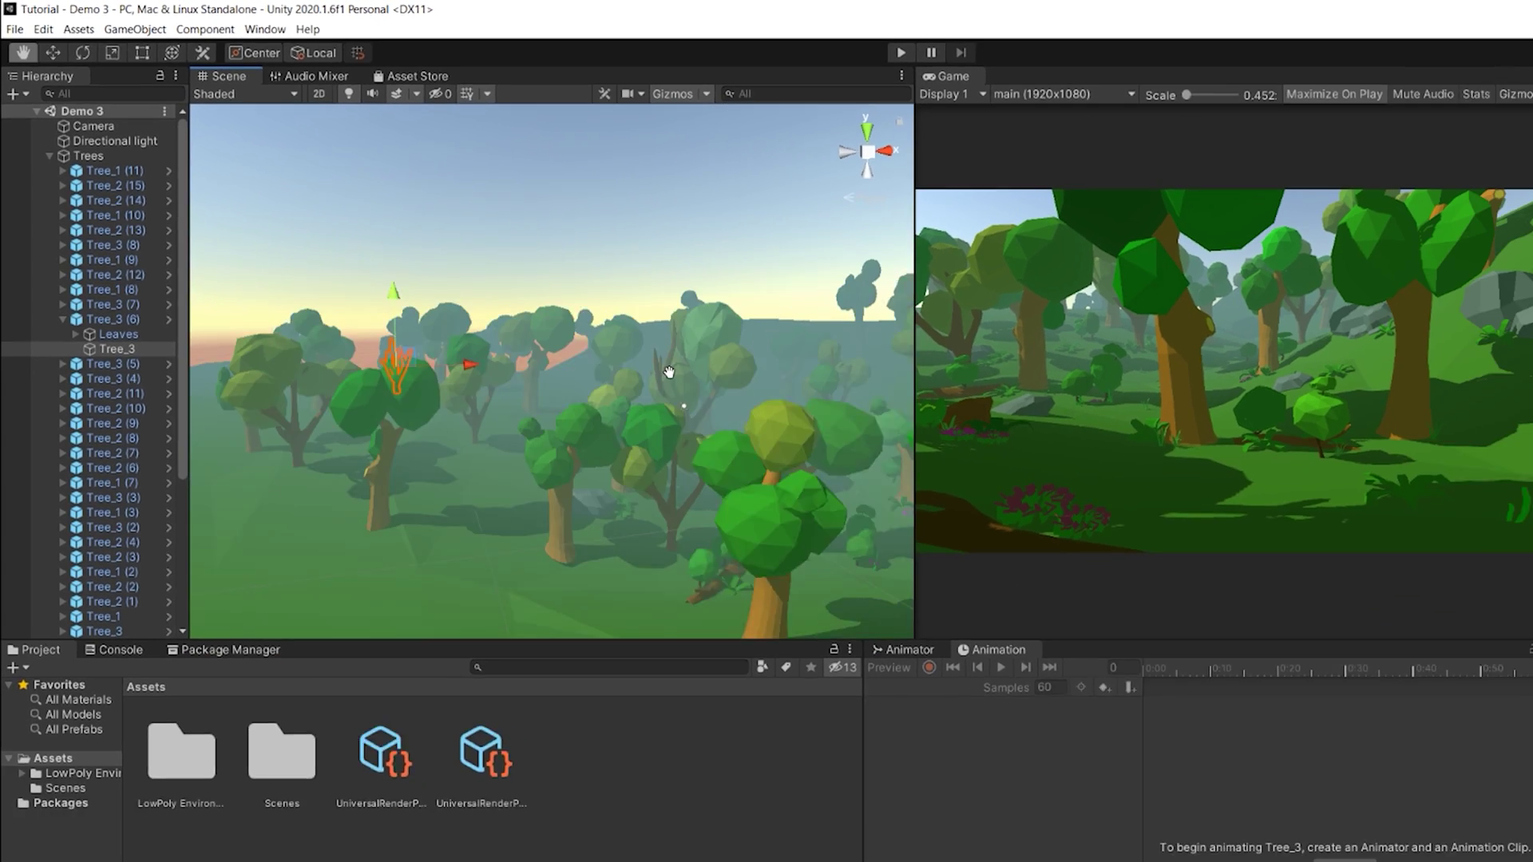
pyautogui.moveTo(561, 444); pyautogui.dragTo(660, 466, button='middle')
pyautogui.moveTo(390, 278); pyautogui.dragTo(479, 184, button='middle')
pyautogui.scroll(-10, 597, 235)
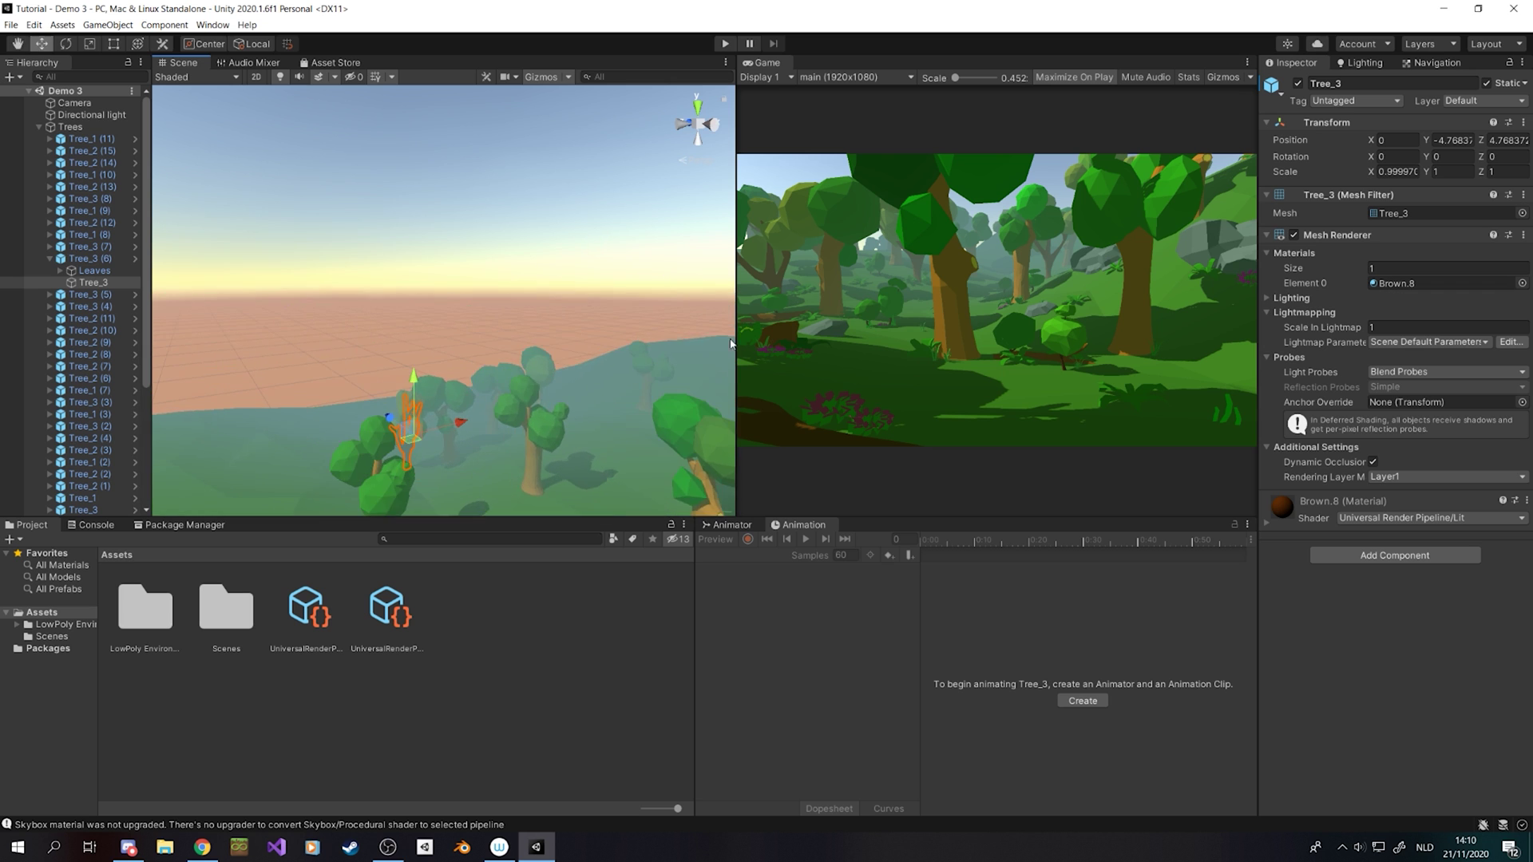
# Step: Frame the Camera in the scene view and show the UniversalRenderPipelineAsset settings in the Inspector
pyautogui.press('w')
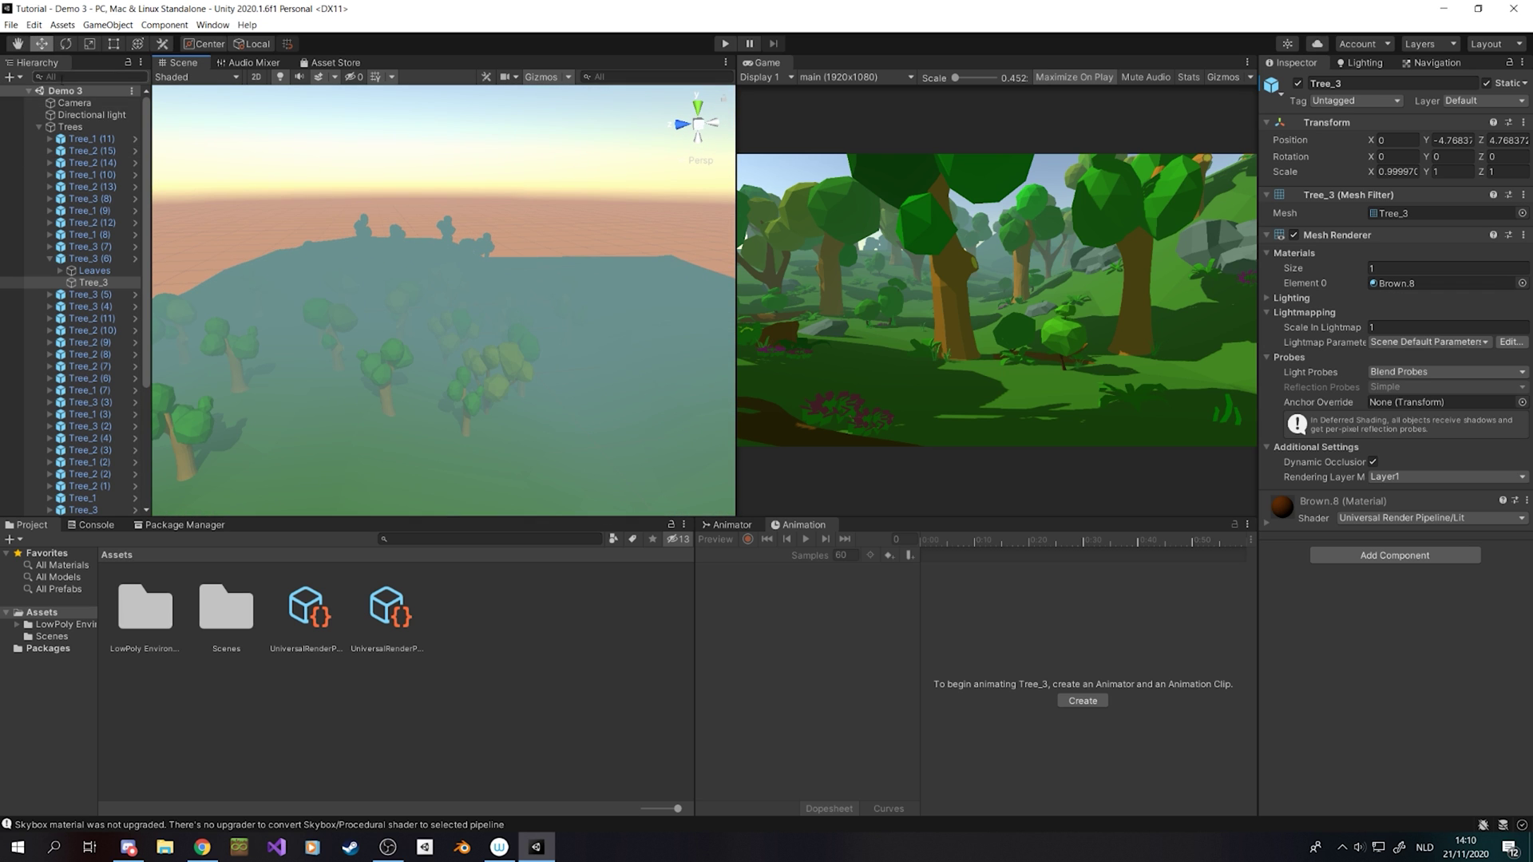
pyautogui.doubleClick(74, 103)
pyautogui.scroll(10, 379, 314)
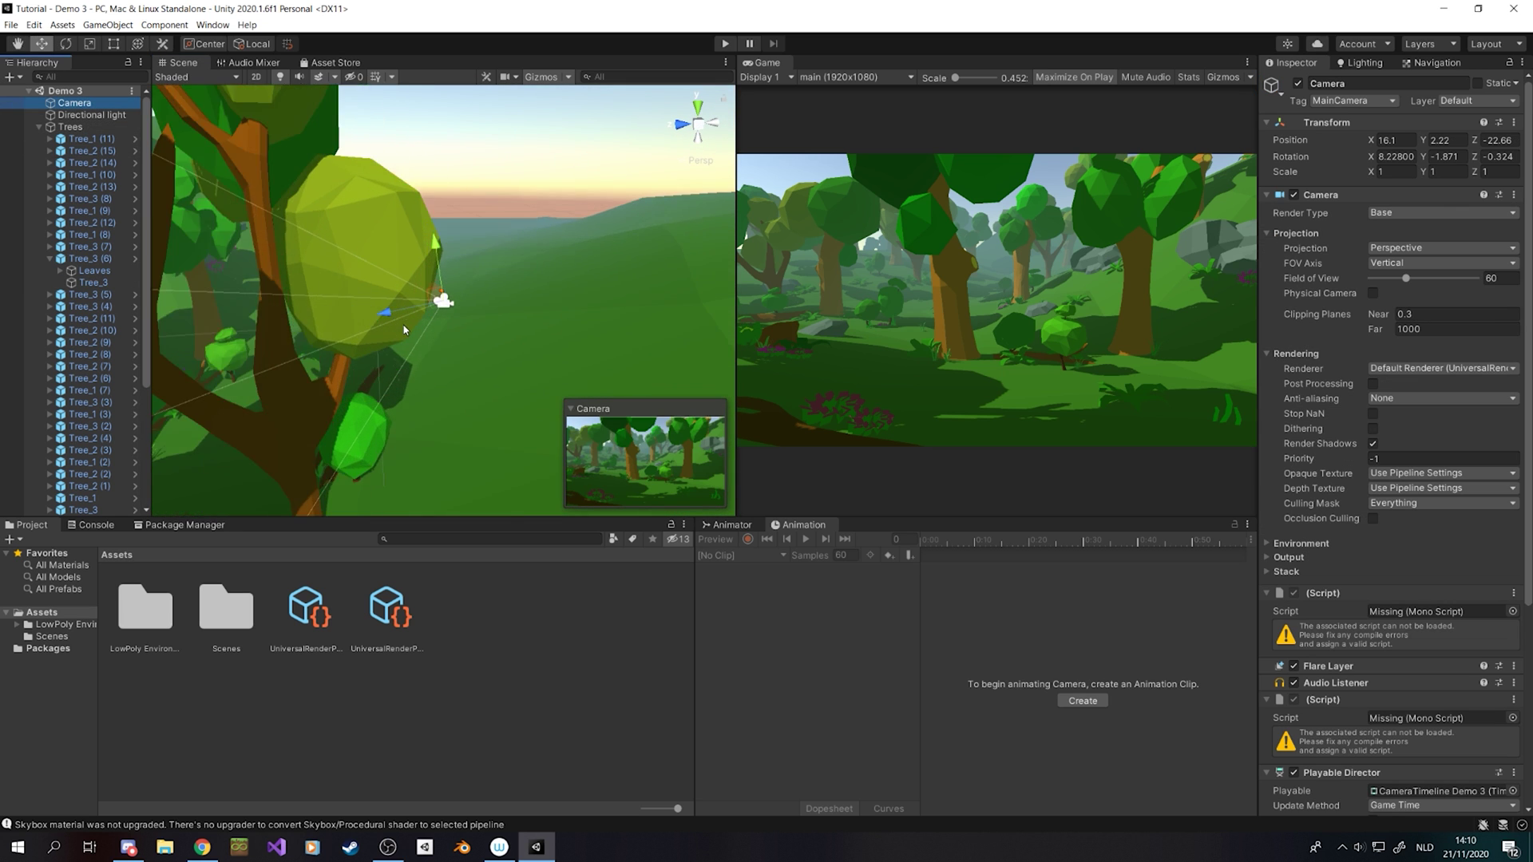
pyautogui.moveTo(380, 314); pyautogui.dragTo(563, 344, button='right')
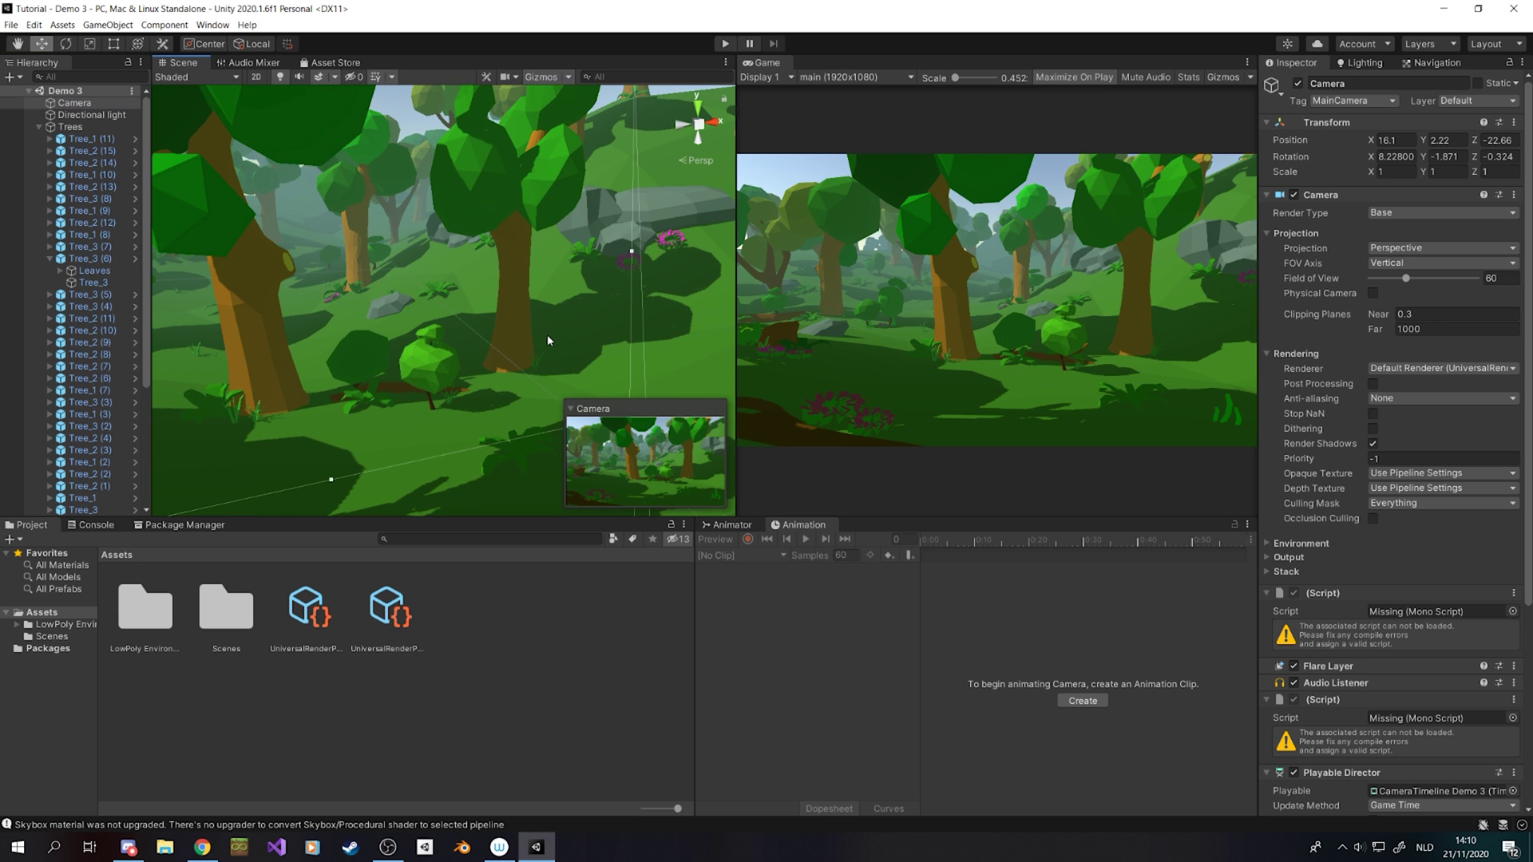
pyautogui.click(307, 608)
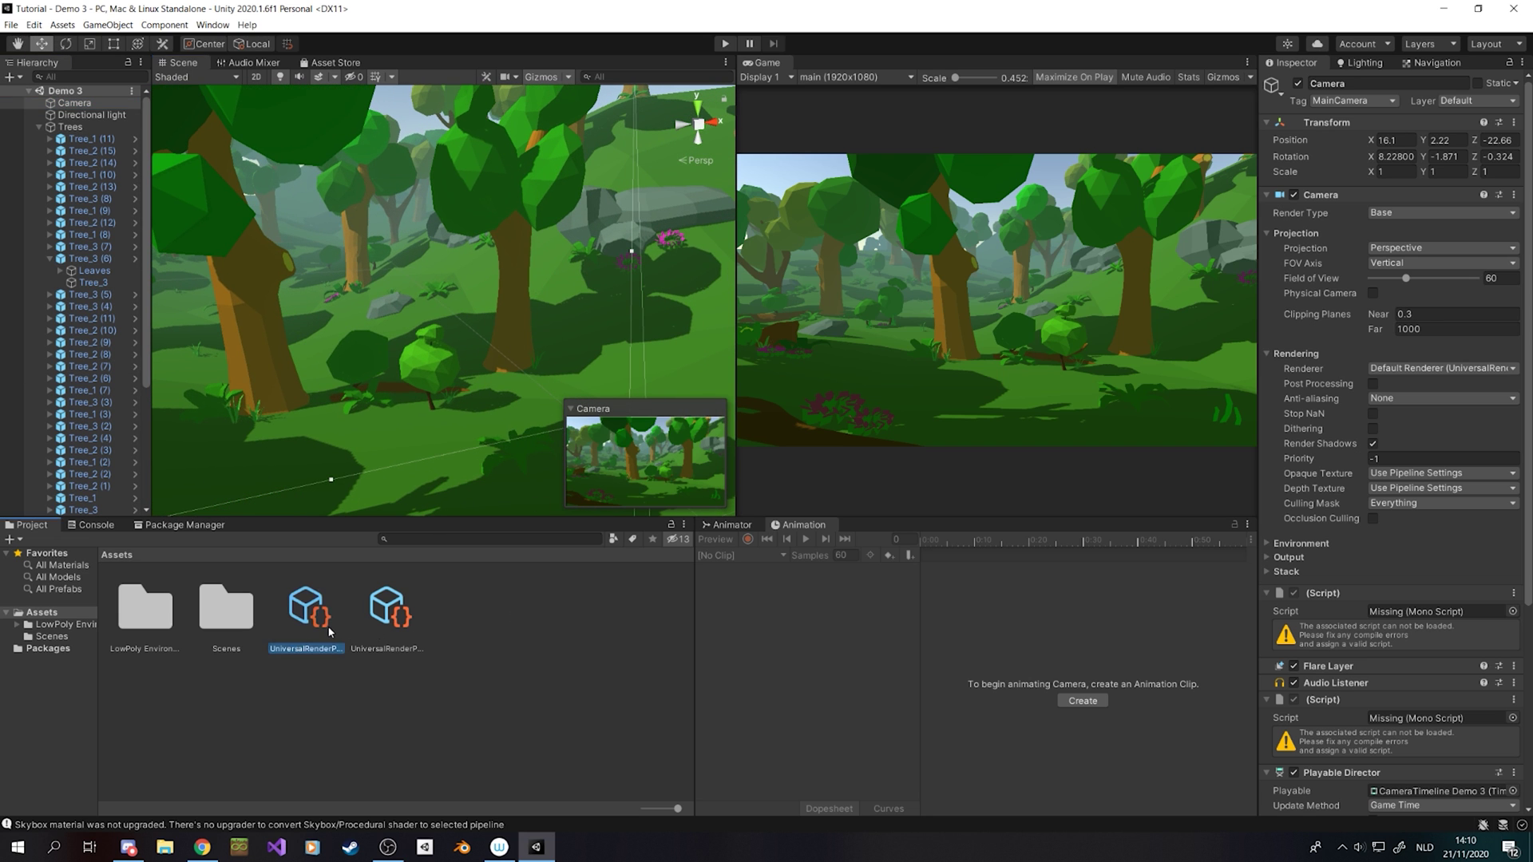
pyautogui.click(40, 127)
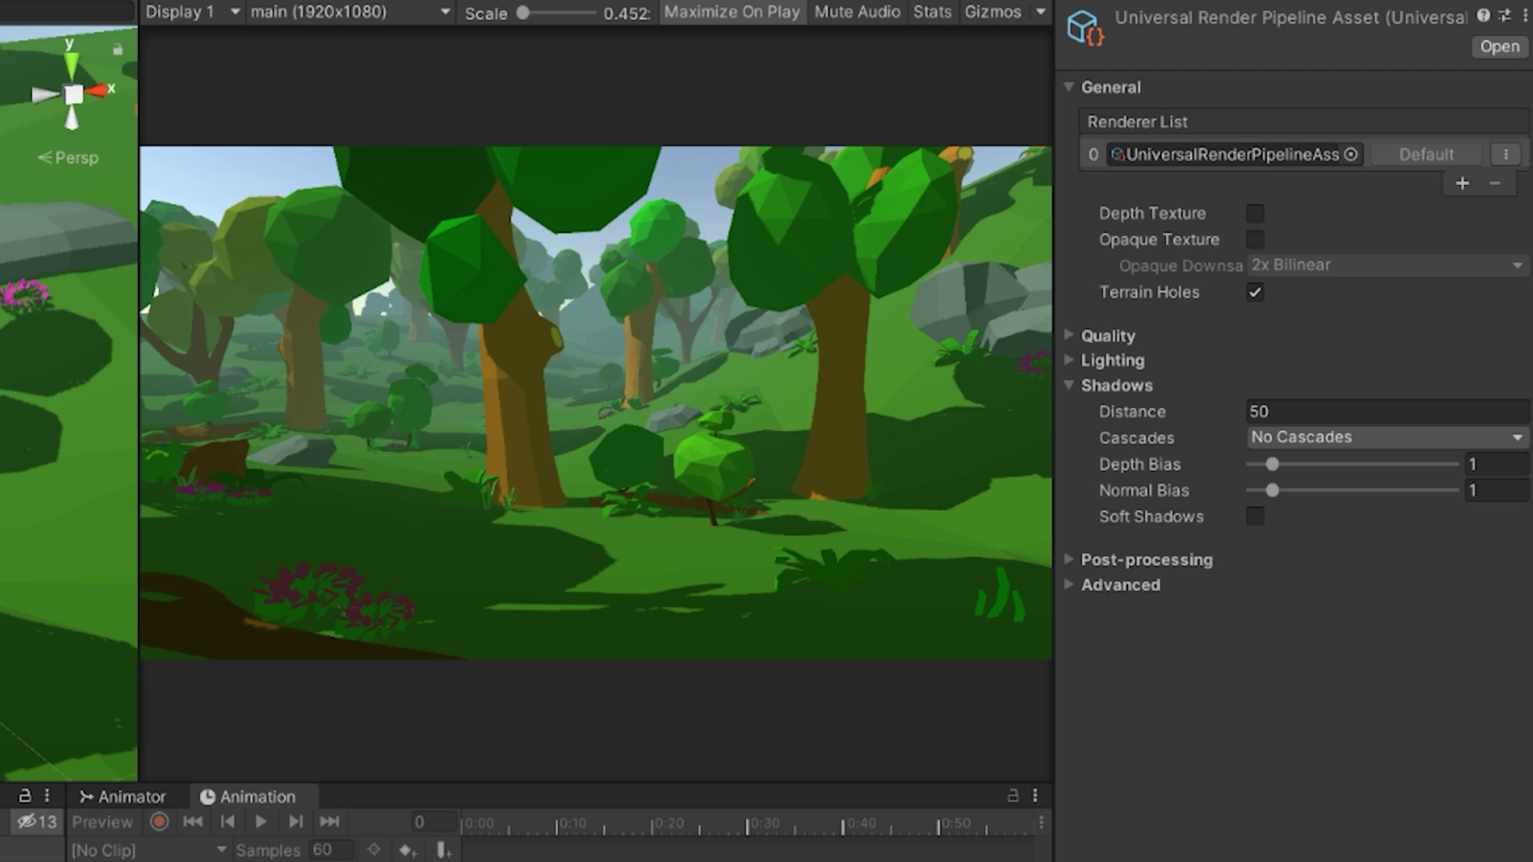
# Step: Fold away Shadows, expand the Quality settings and toggle HDR rendering
pyautogui.click(1082, 385)
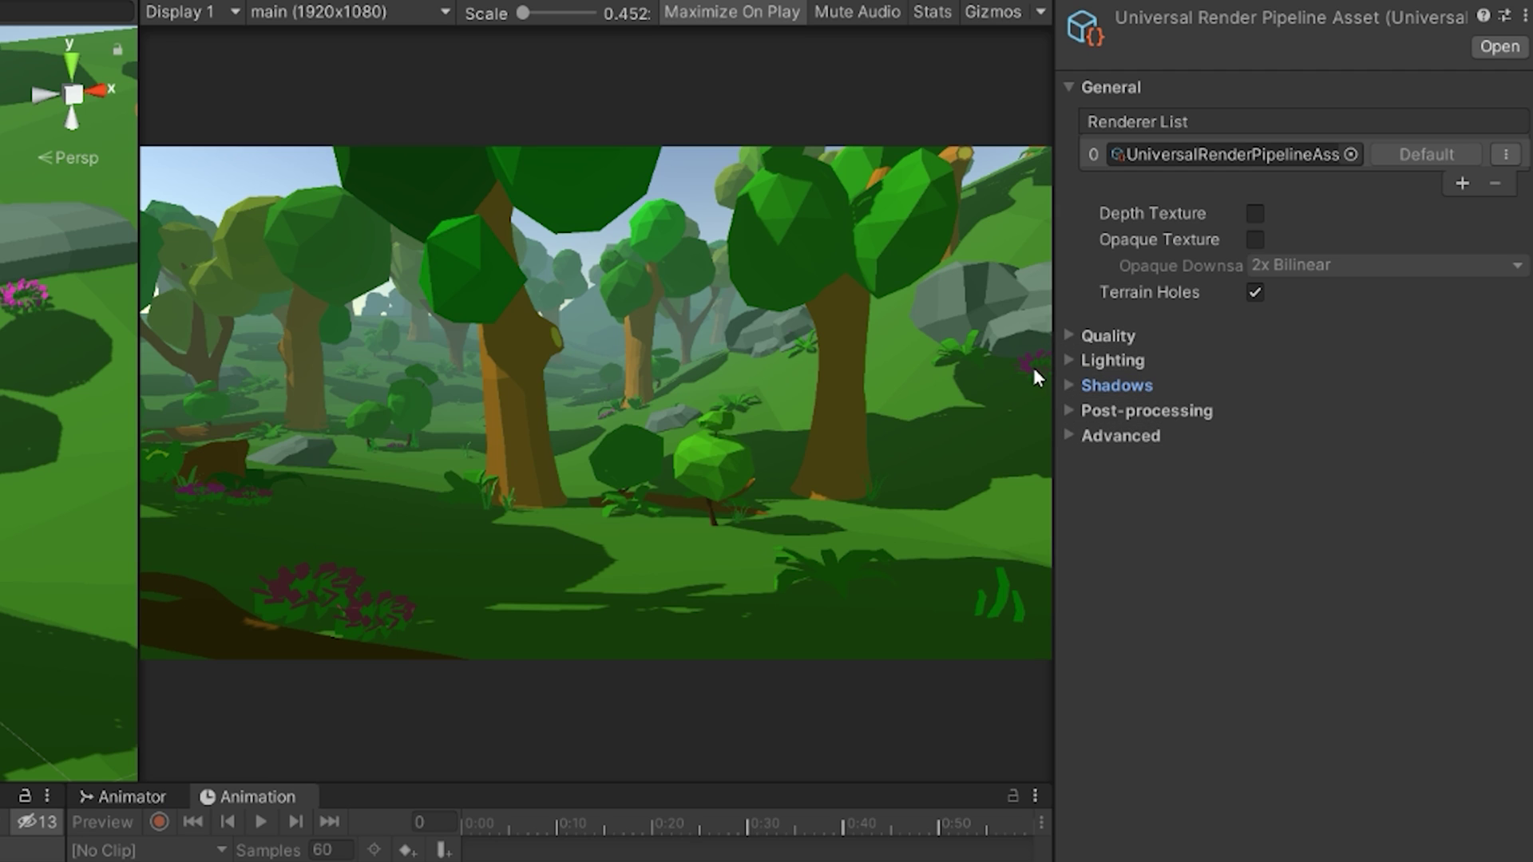
pyautogui.click(1123, 338)
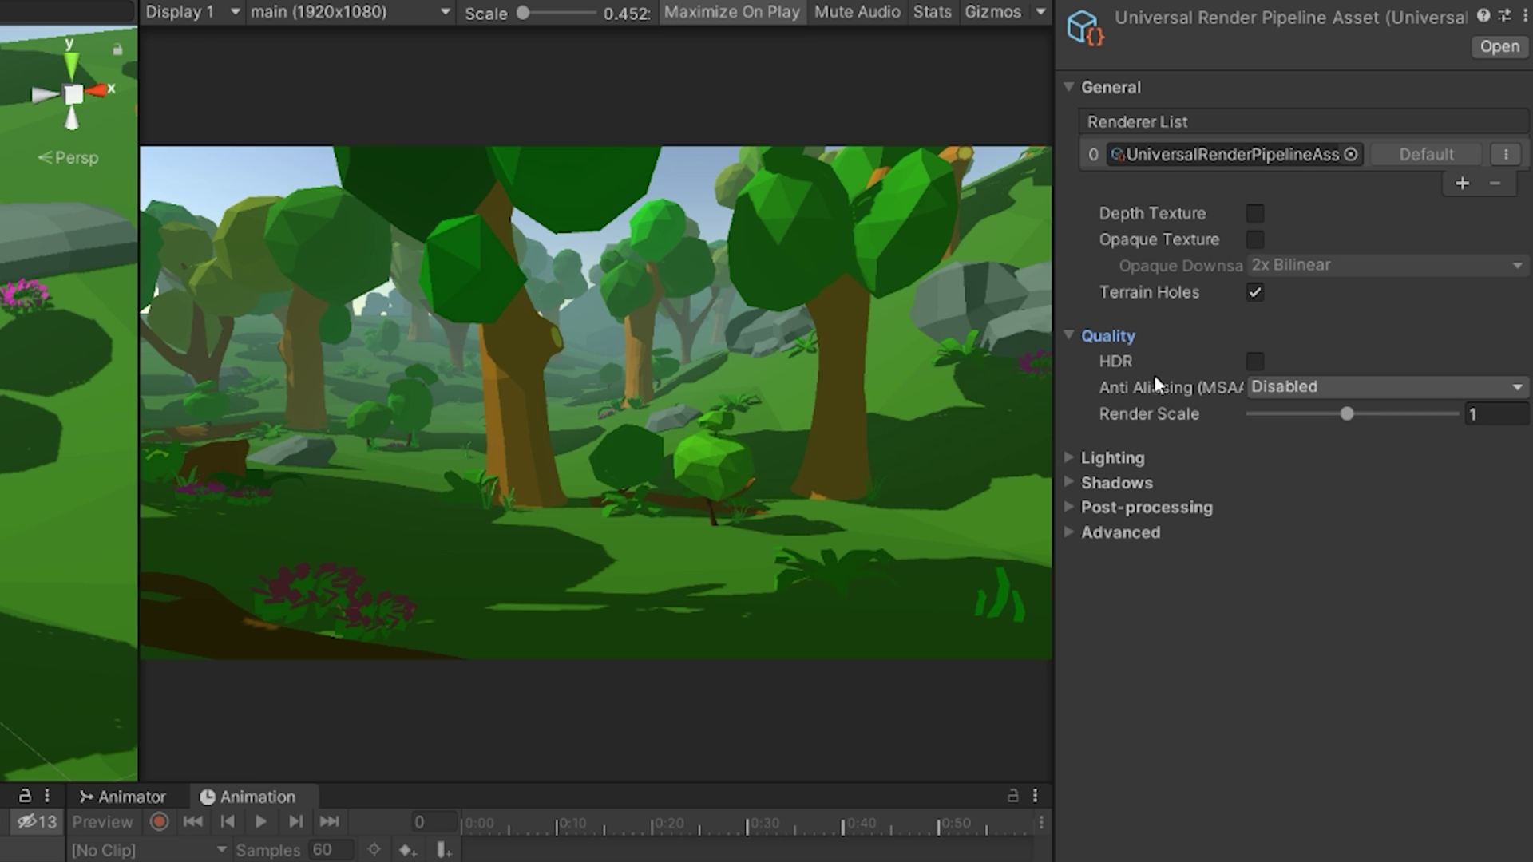
pyautogui.click(1256, 362)
# Step: Test a pixelated Render Scale of 0.1, then set Render Scale to 2
pyautogui.moveTo(1351, 414); pyautogui.dragTo(1119, 428)
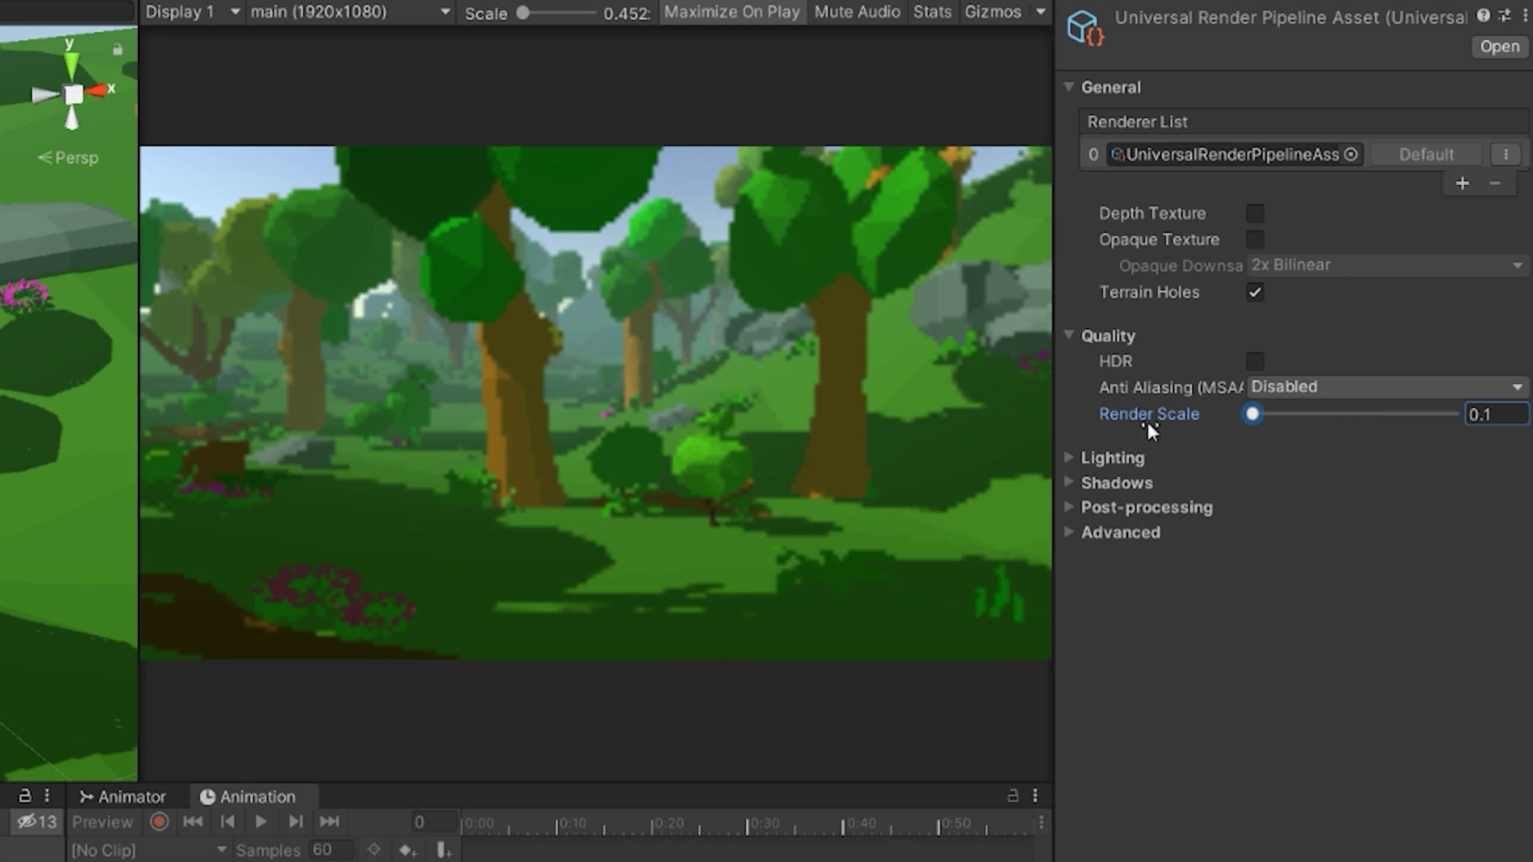
pyautogui.moveTo(1253, 413); pyautogui.dragTo(1340, 410)
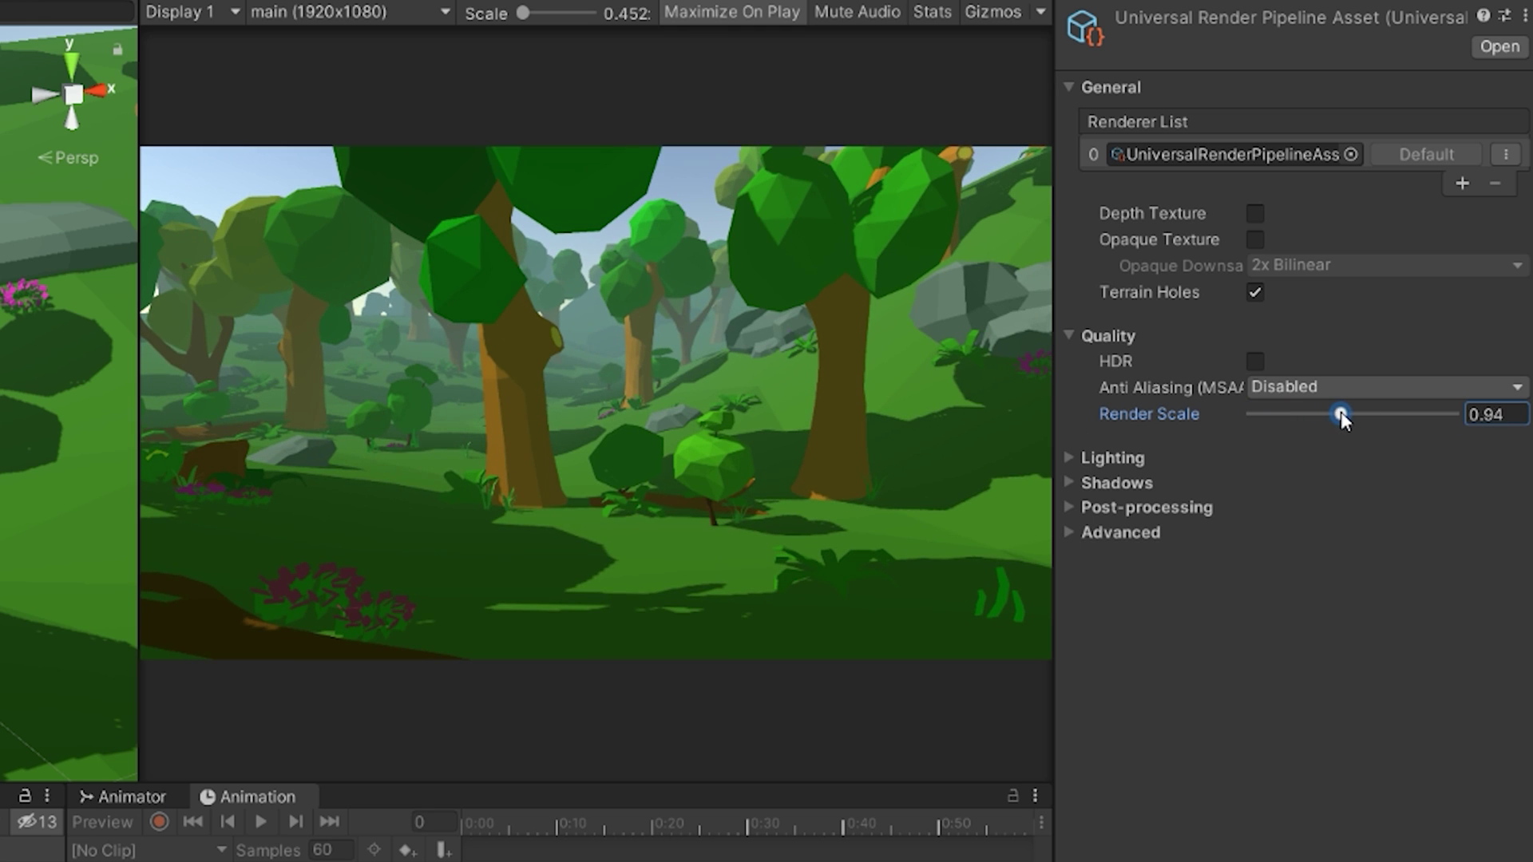
pyautogui.click(1486, 415)
pyautogui.write('1')
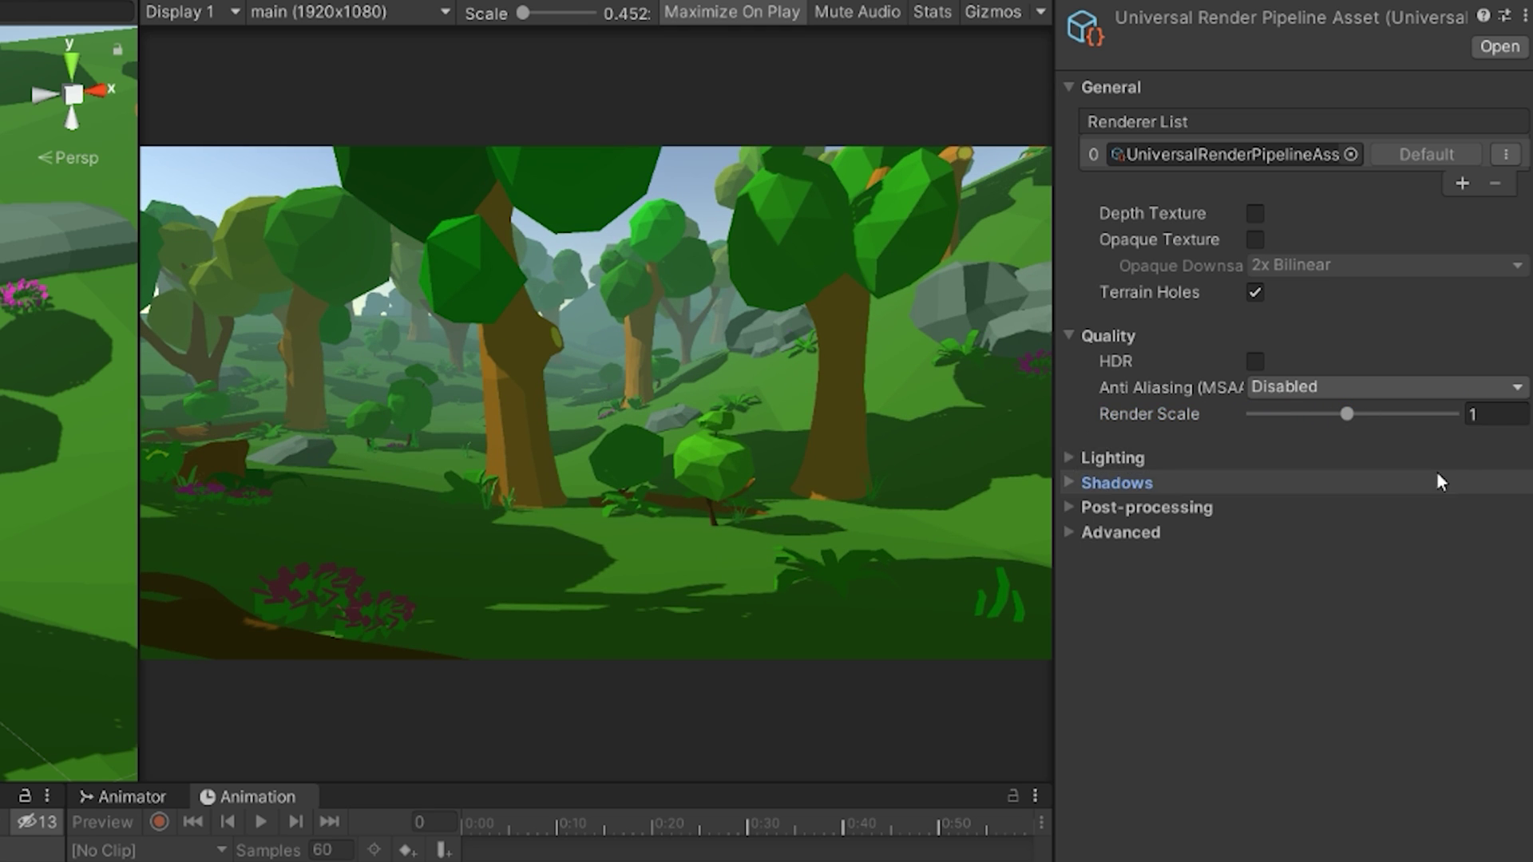
pyautogui.click(1437, 481)
pyautogui.click(1512, 412)
pyautogui.write('2')
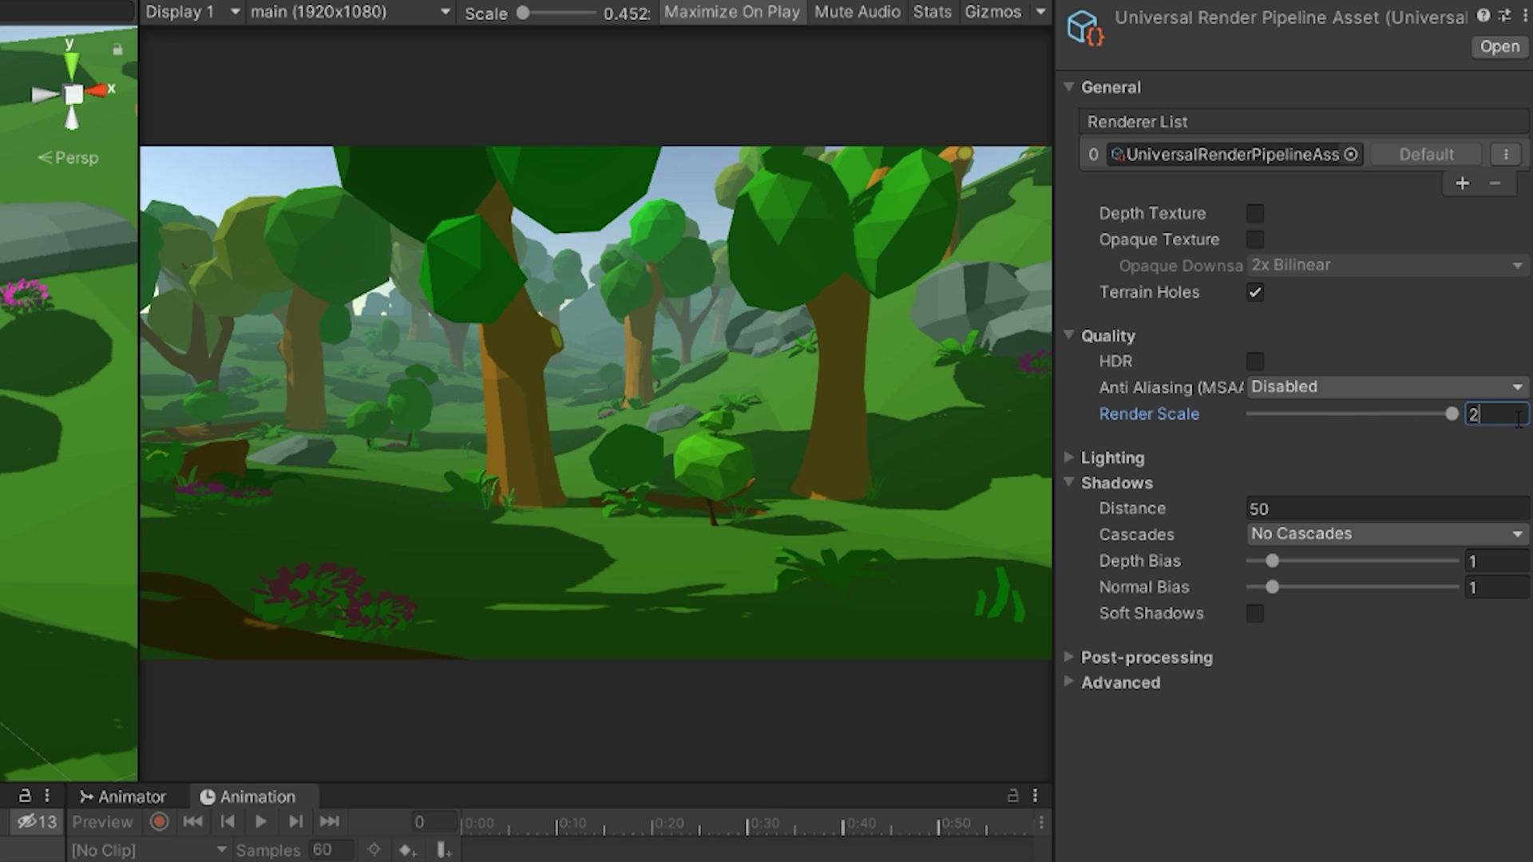
# Step: Set Render Scale to 1, compare a higher value in the zoomed Game view, then return it to 1
pyautogui.doubleClick(1520, 414)
pyautogui.write('1')
pyautogui.scroll(5, 373, 424)
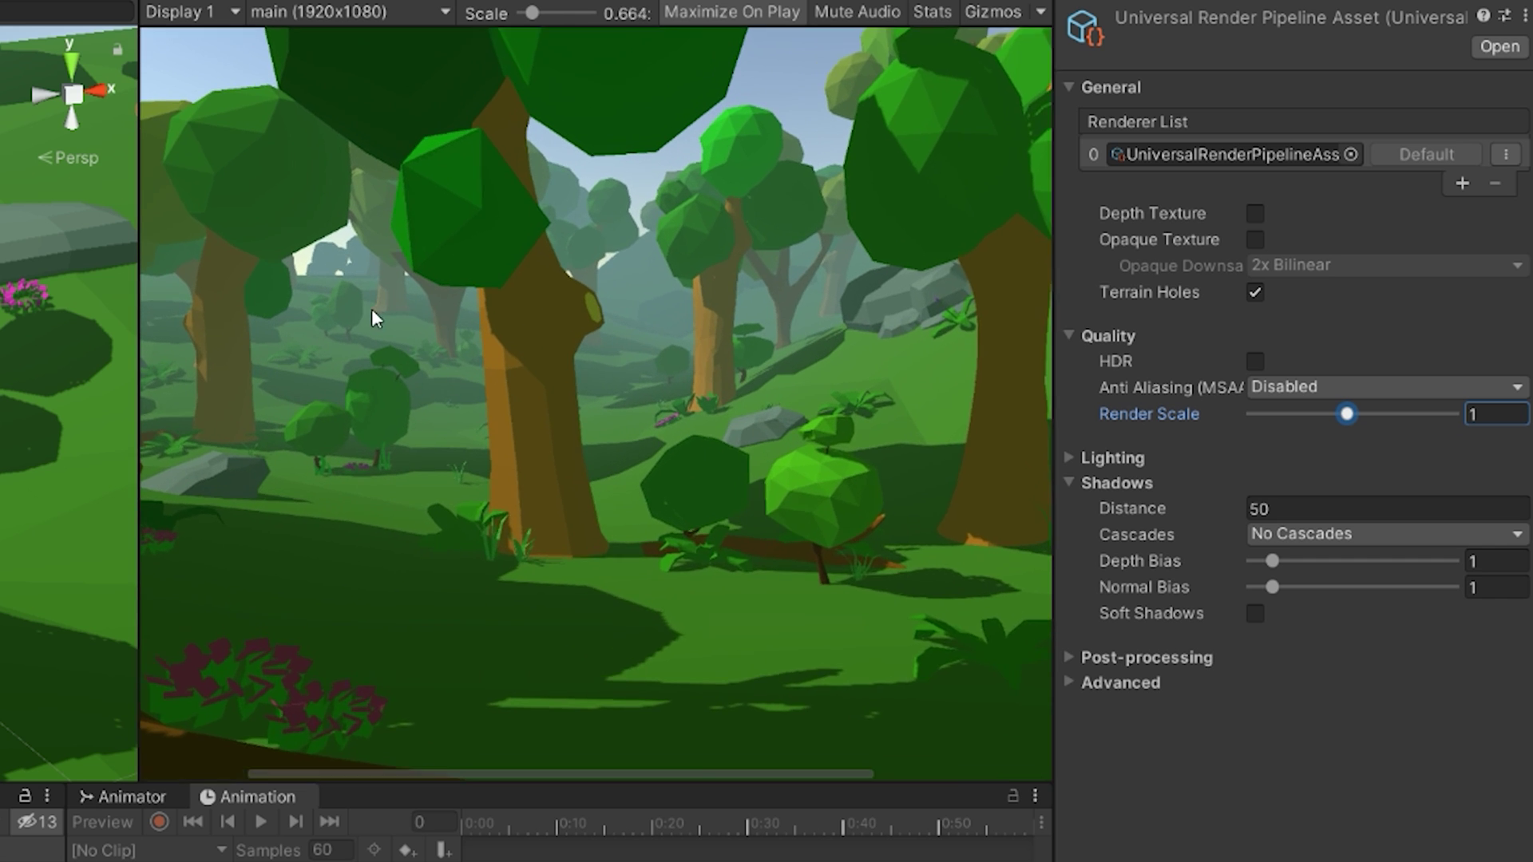
pyautogui.scroll(10, 538, 301)
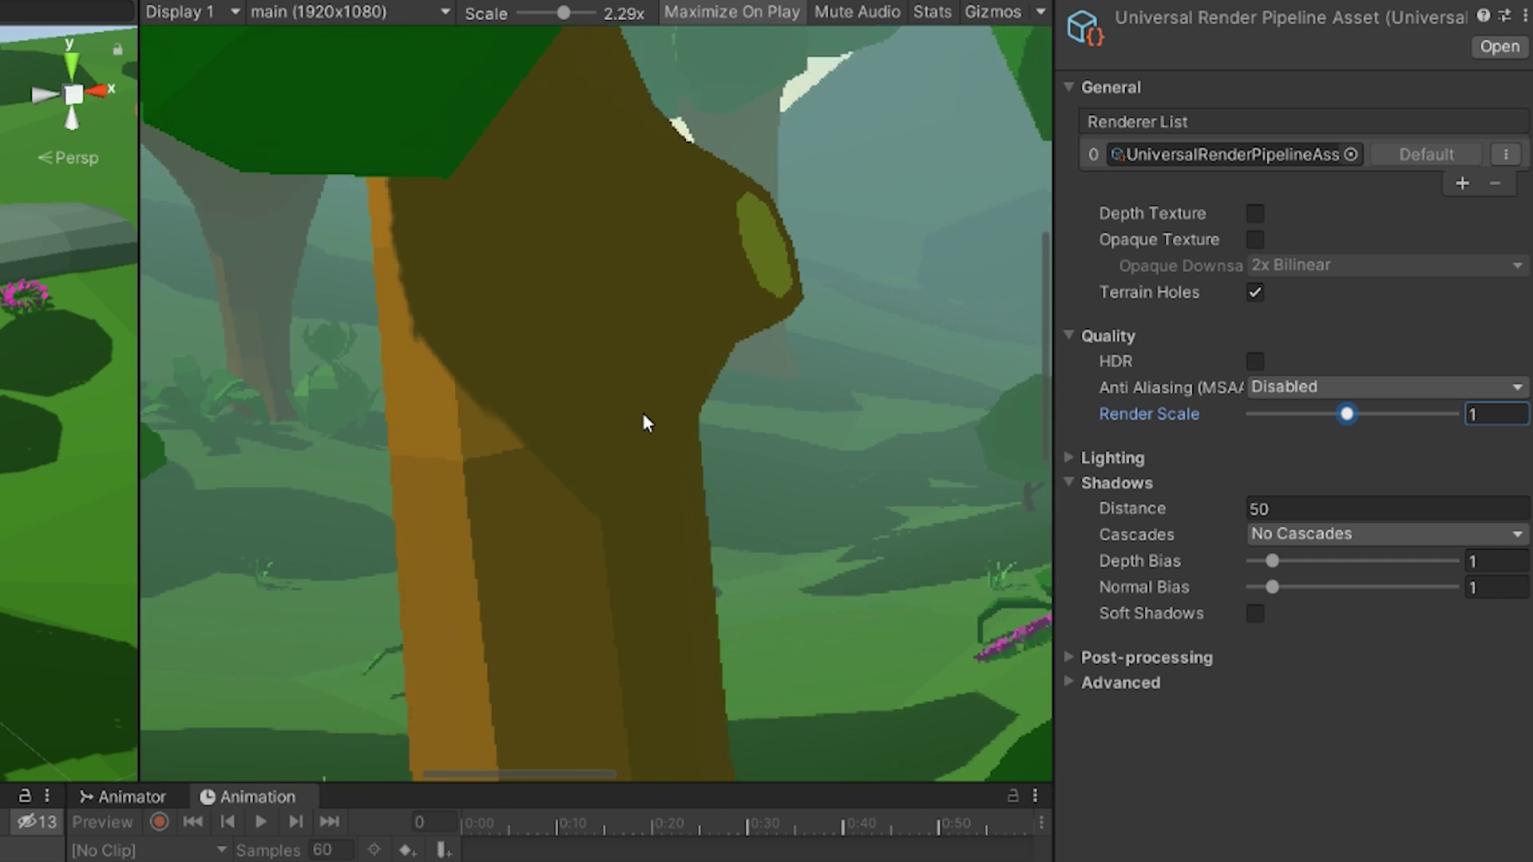
pyautogui.scroll(8, 643, 414)
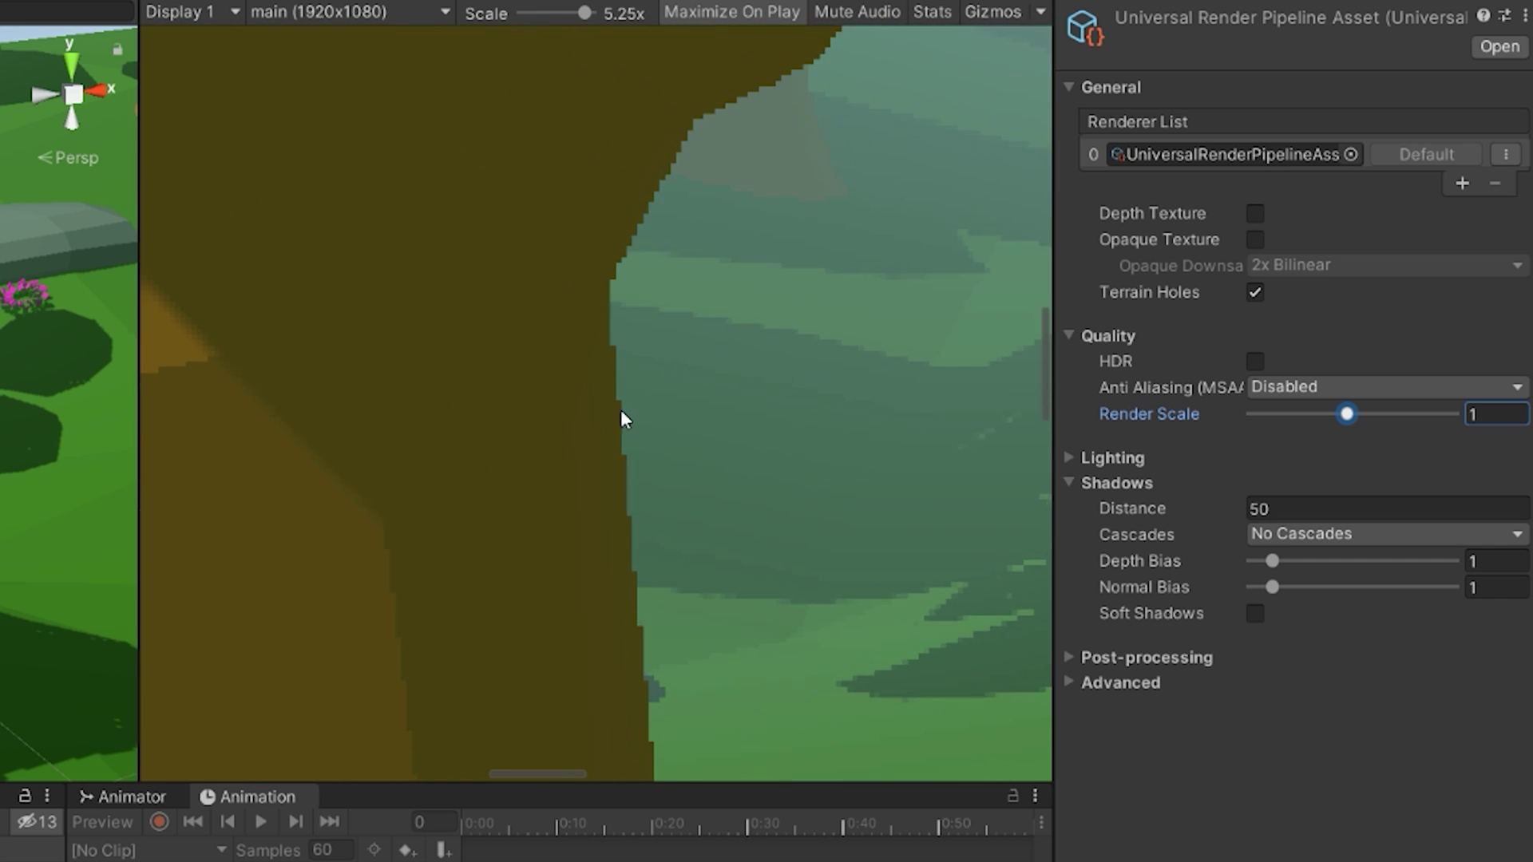
pyautogui.scroll(2, 624, 419)
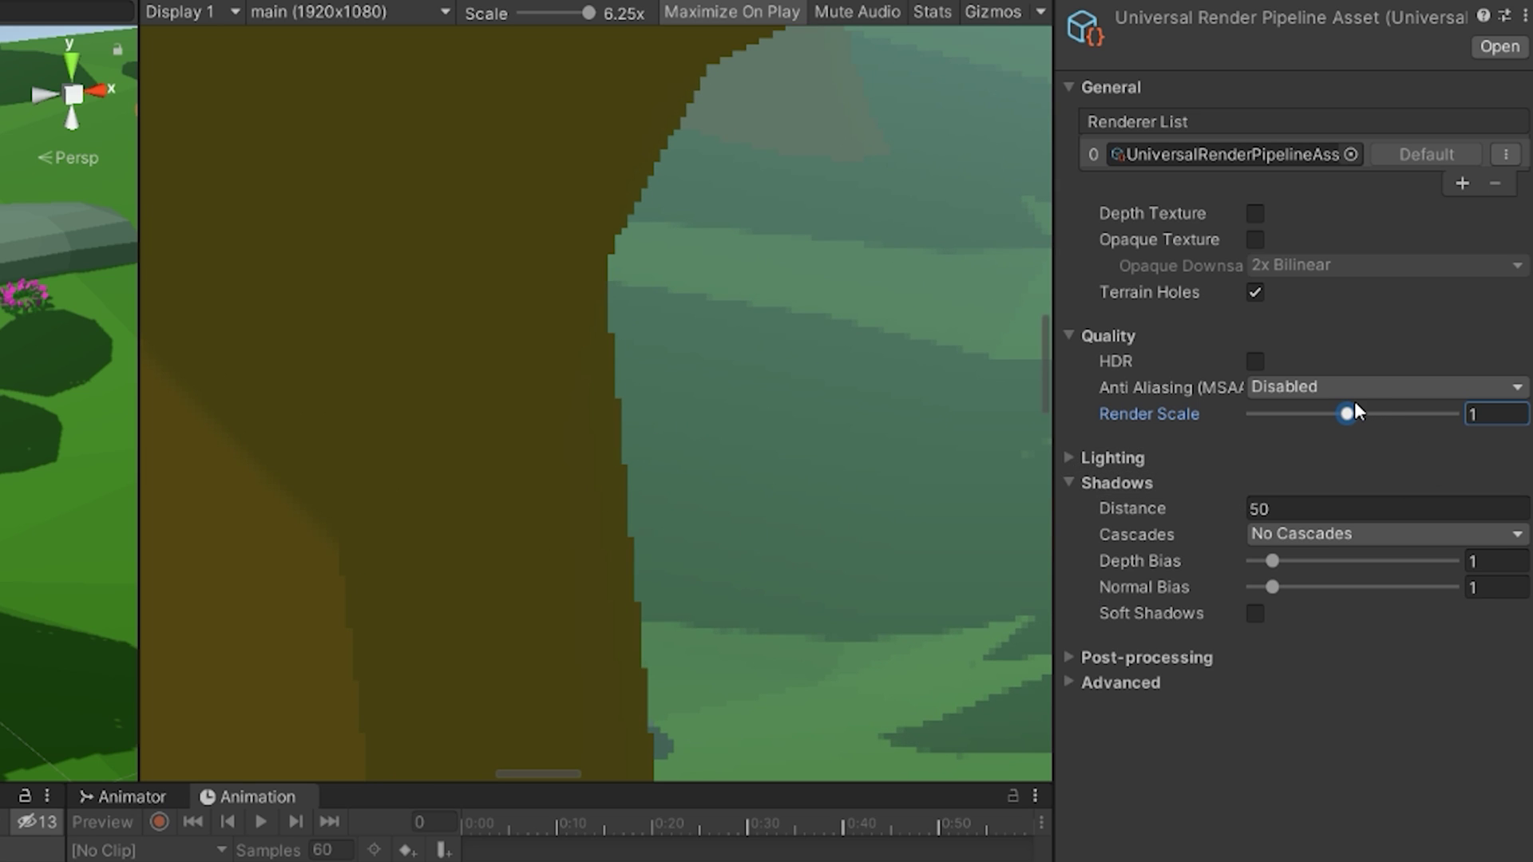
pyautogui.moveTo(1348, 416)
pyautogui.mouseDown()
pyautogui.moveTo(1489, 396)
pyautogui.moveTo(1444, 413)
pyautogui.moveTo(1208, 404)
pyautogui.moveTo(1399, 417)
pyautogui.moveTo(1364, 429)
pyautogui.mouseUp()
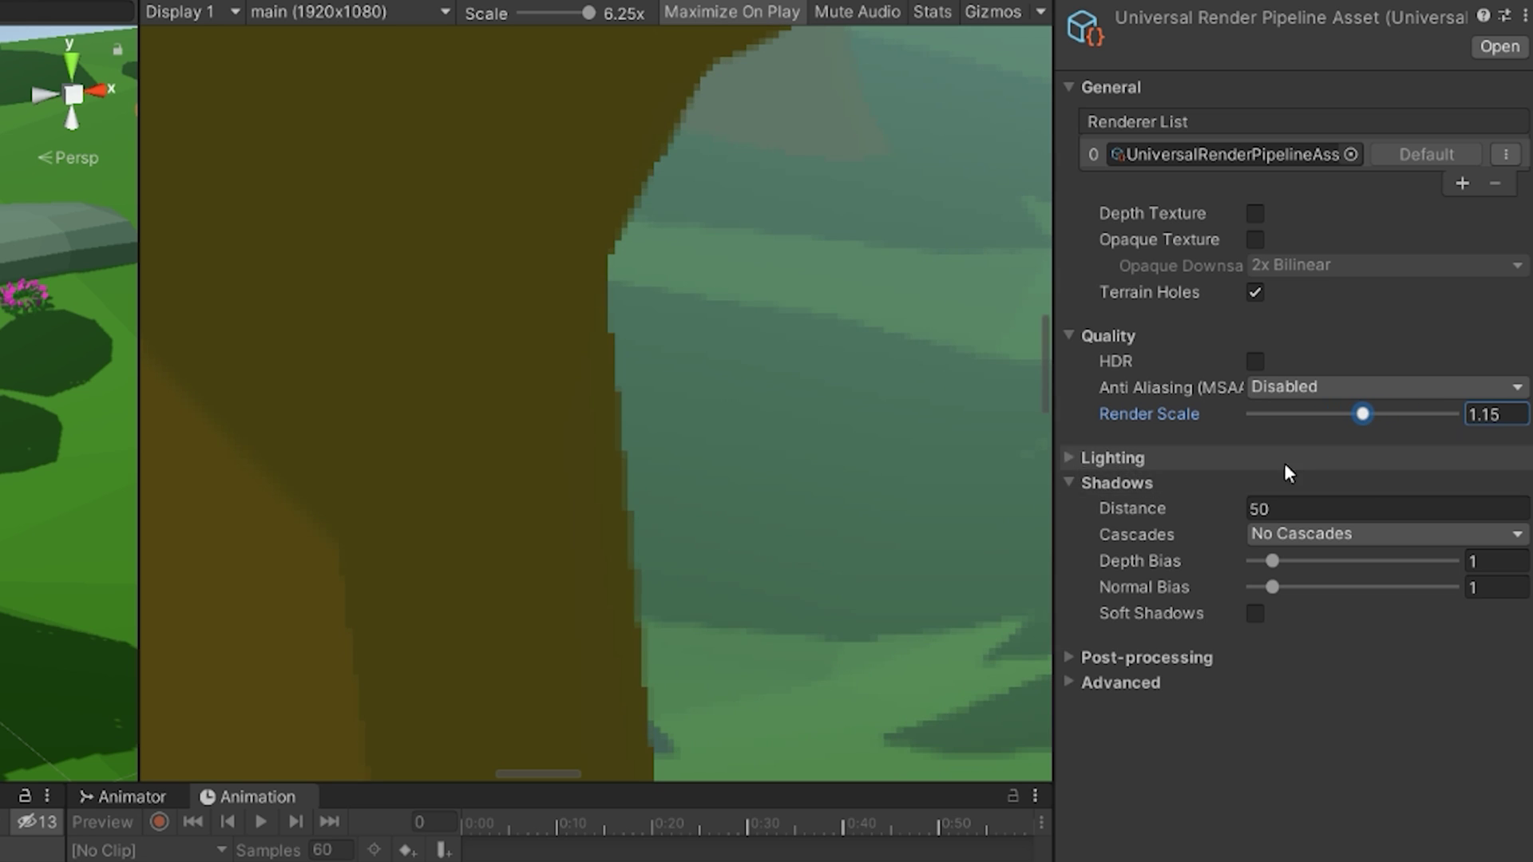
pyautogui.click(1502, 412)
pyautogui.write('1')
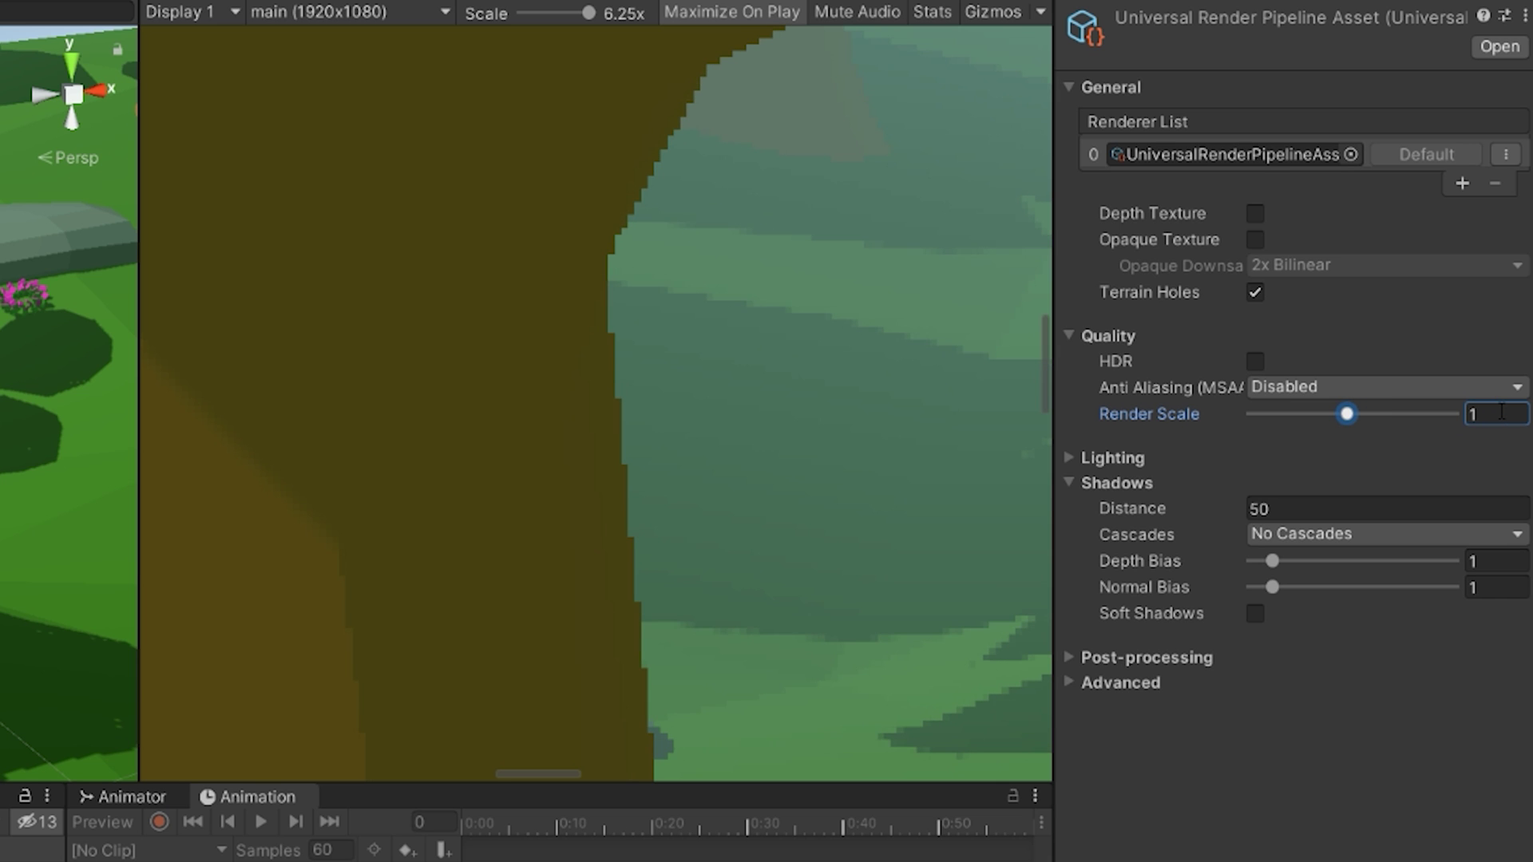
# Step: Collapse the Quality settings and expand the Lighting section
pyautogui.scroll(-10, 845, 359)
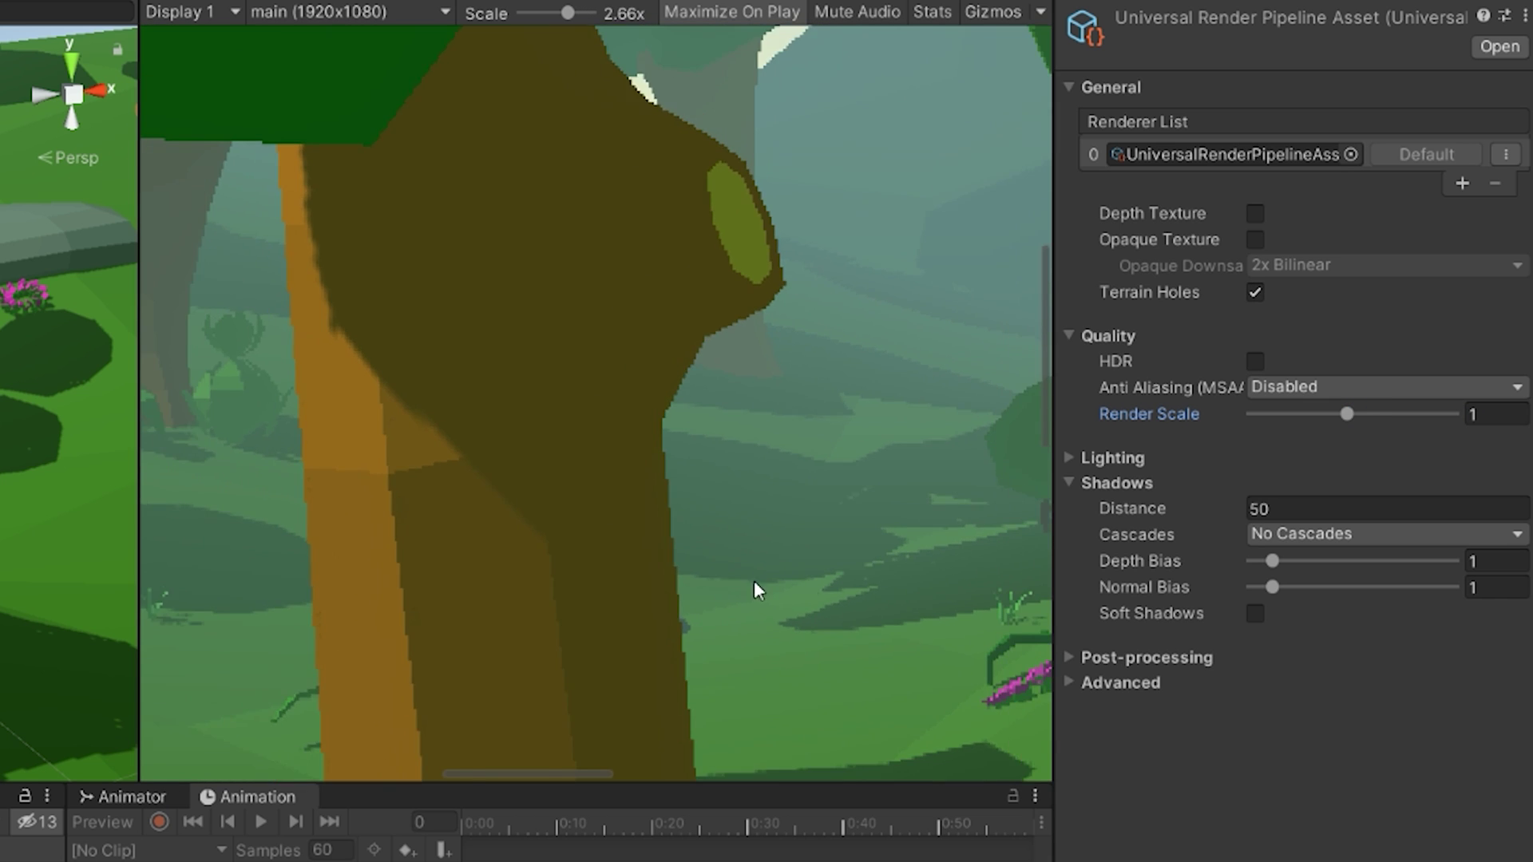
pyautogui.scroll(-6, 738, 661)
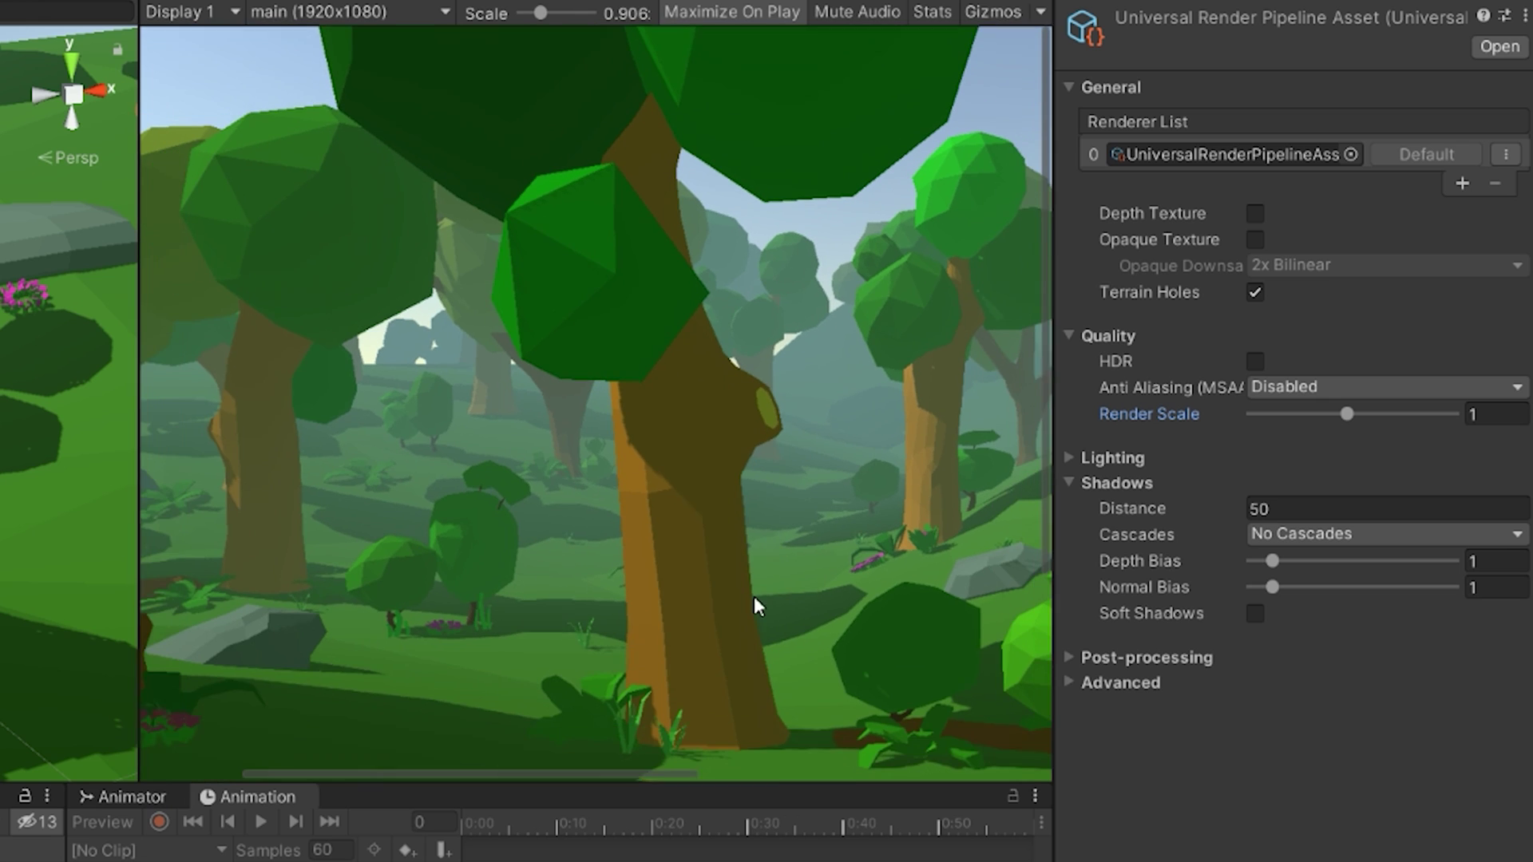
pyautogui.click(1078, 337)
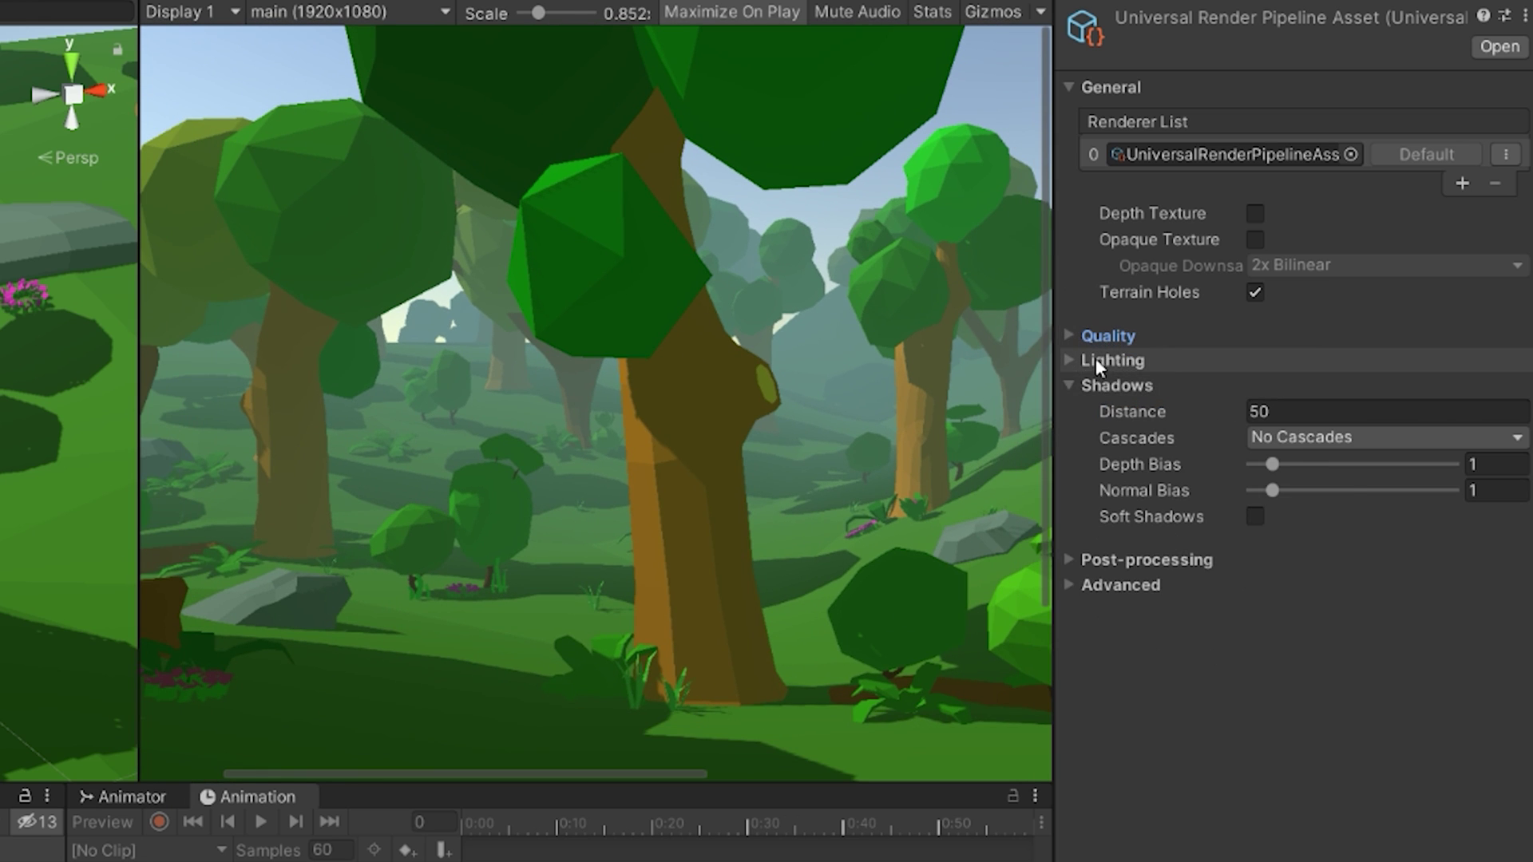
pyautogui.click(1097, 360)
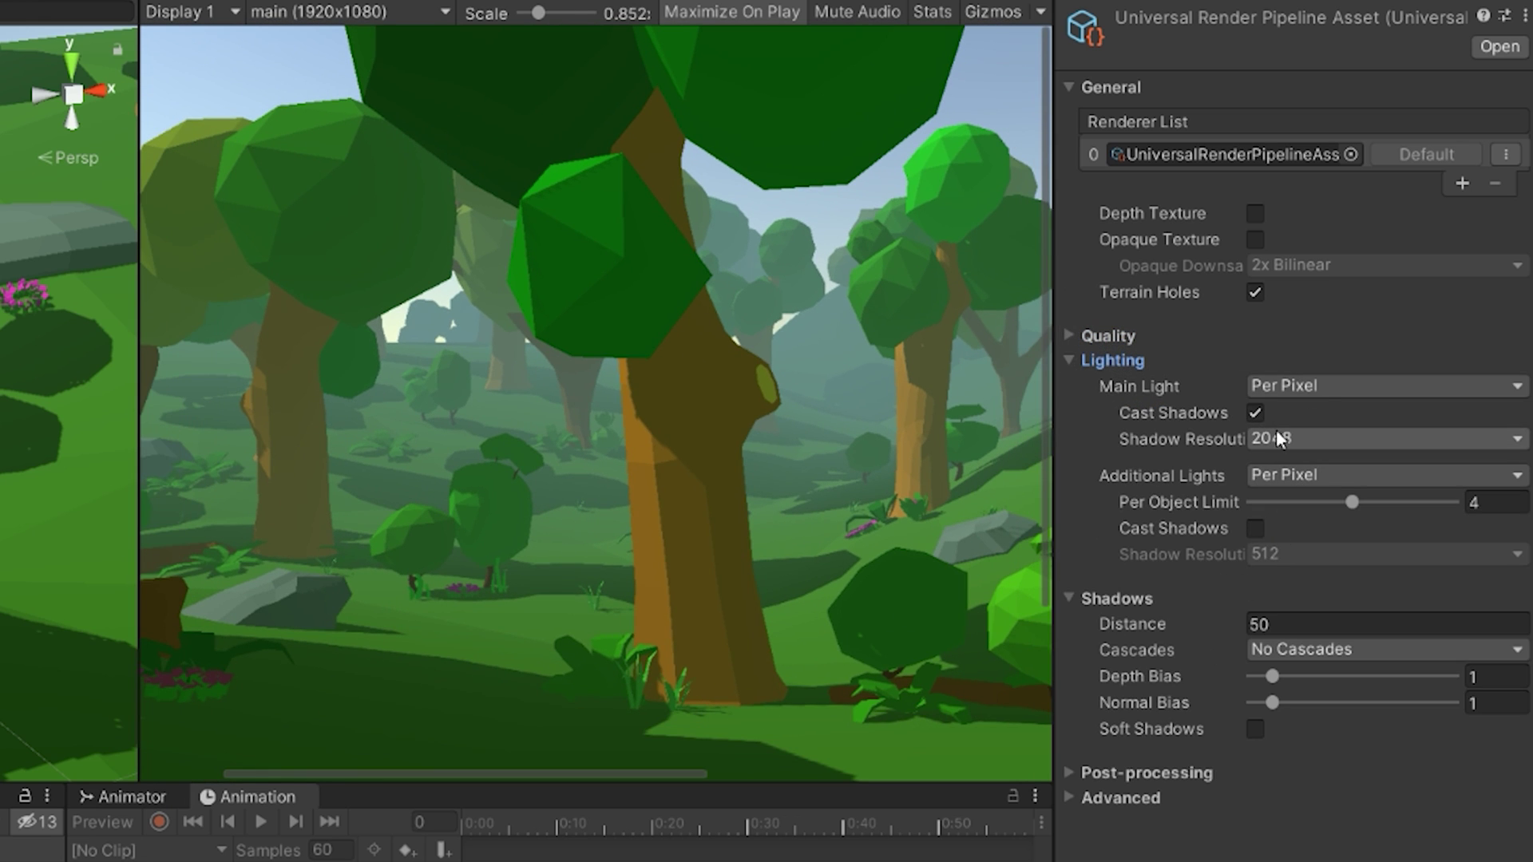
pyautogui.click(1286, 388)
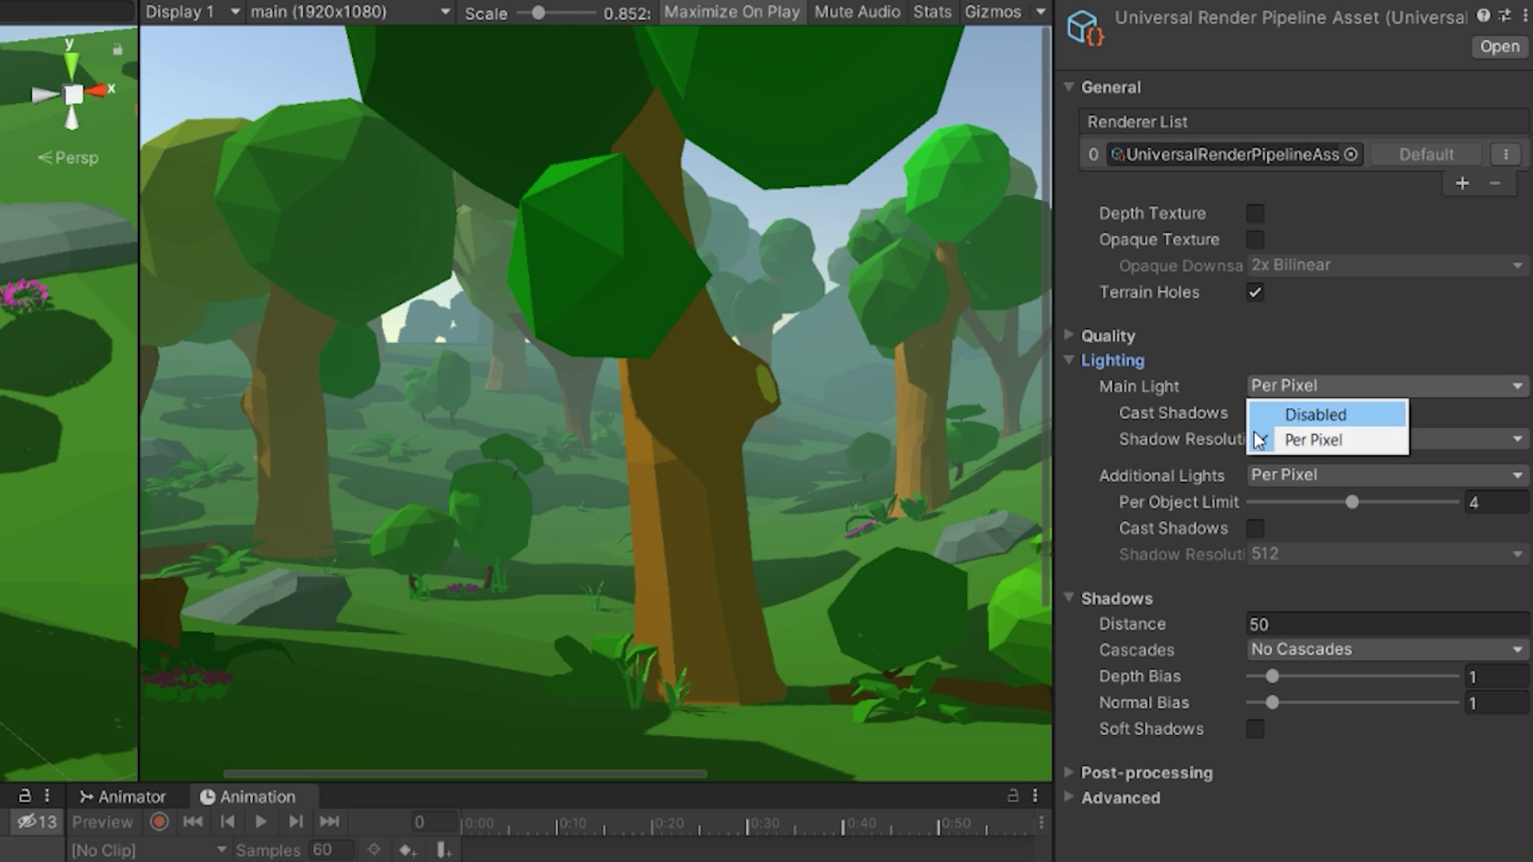
pyautogui.click(1282, 415)
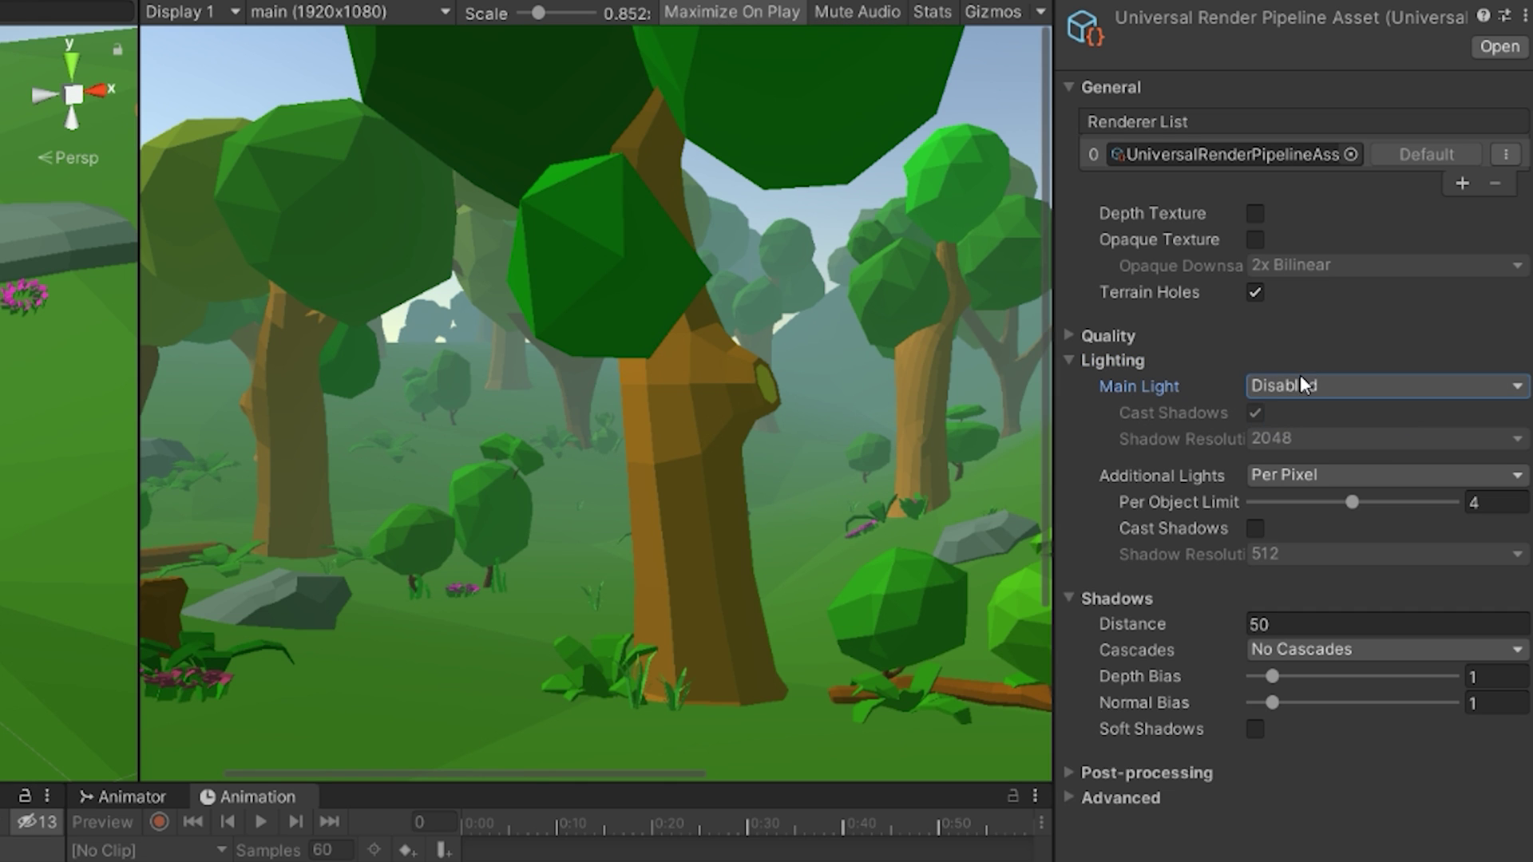
pyautogui.scroll(-5, 534, 393)
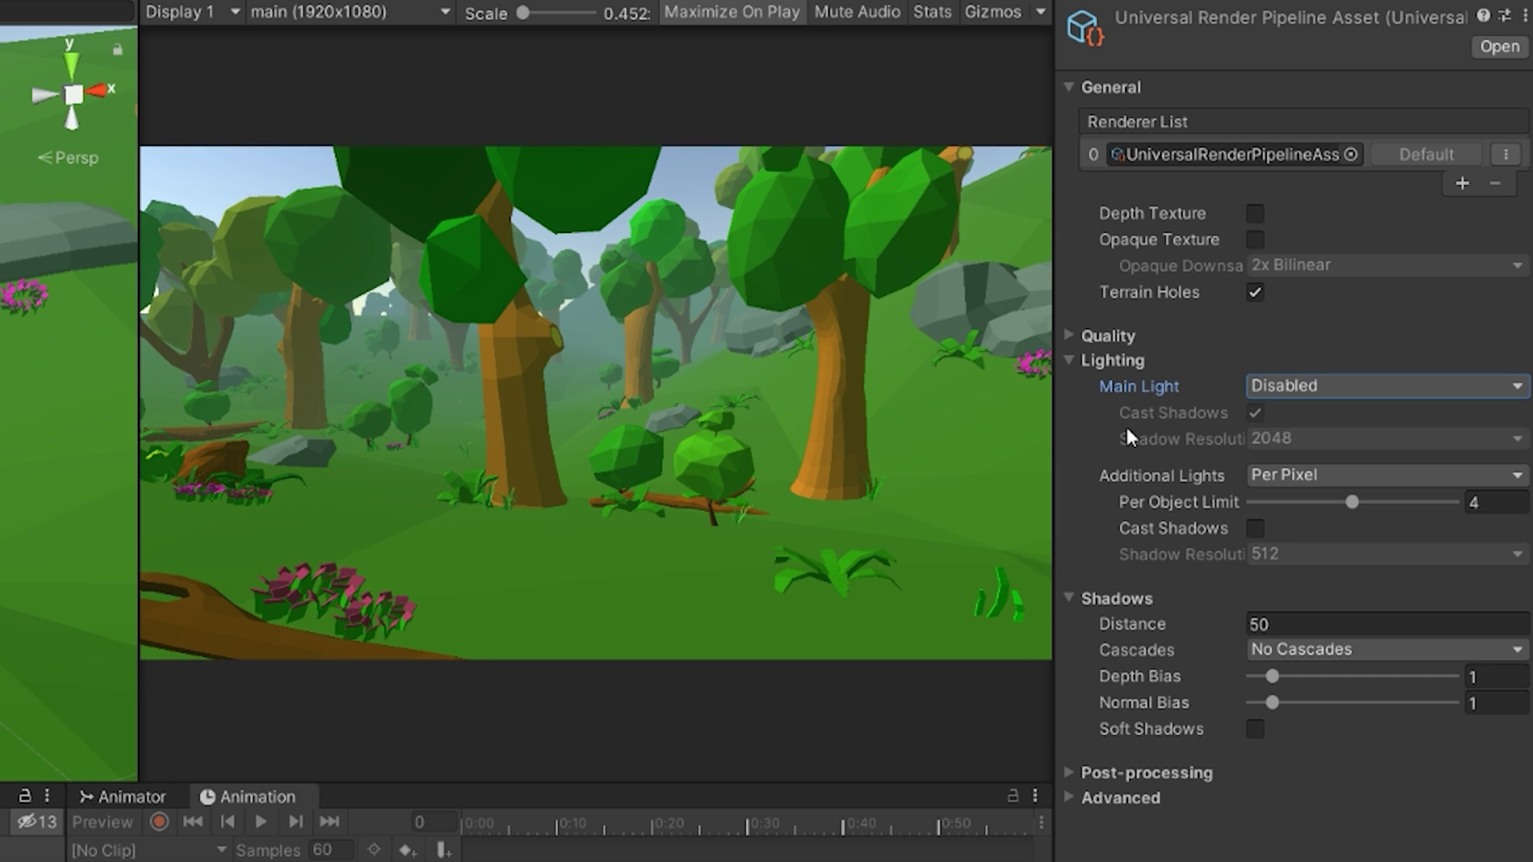
pyautogui.click(1414, 364)
pyautogui.click(1249, 363)
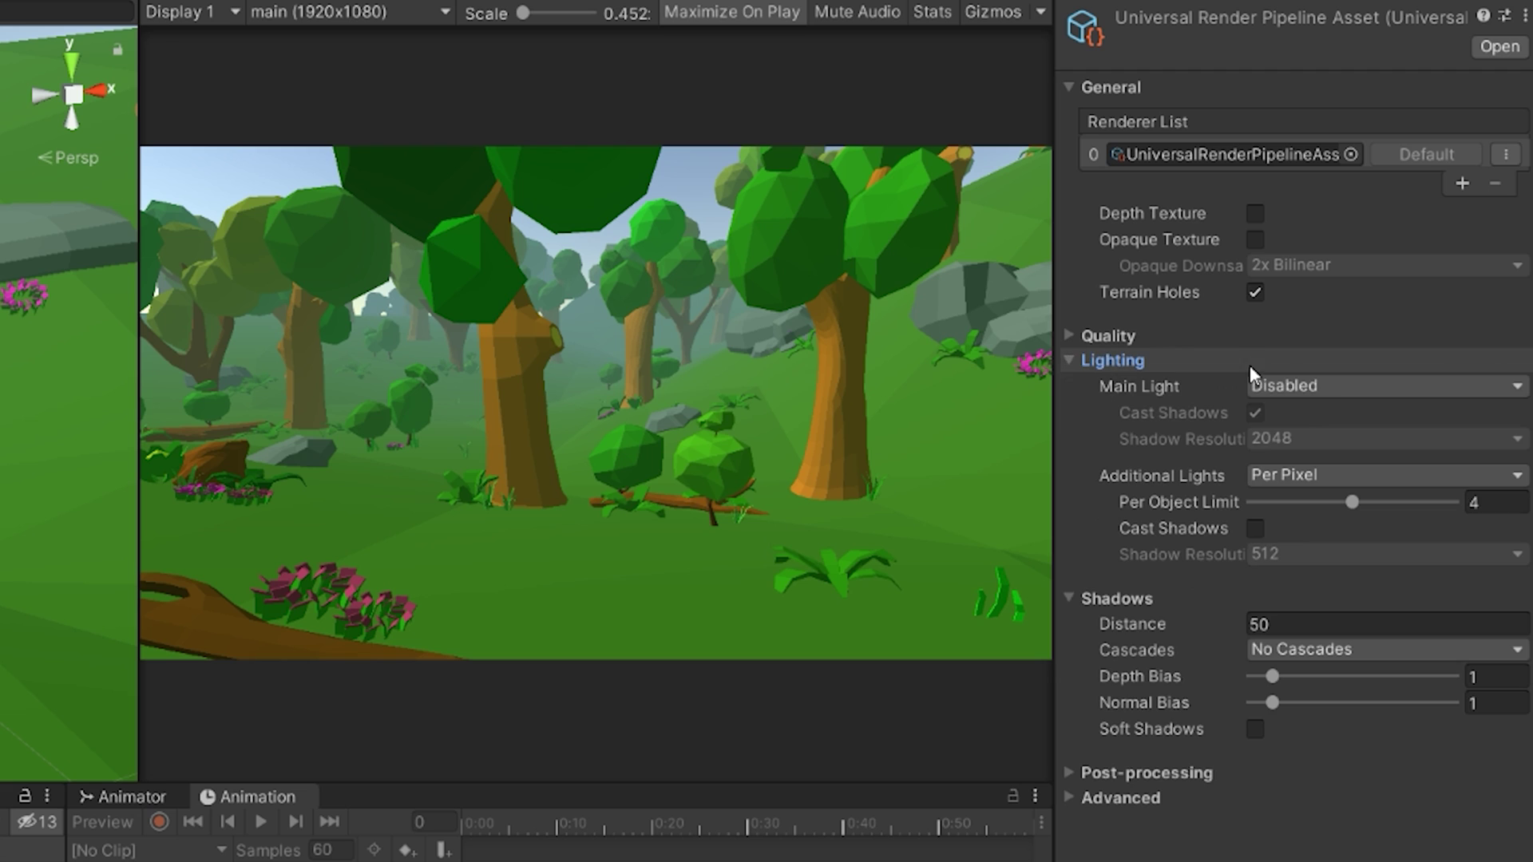
pyautogui.click(1330, 390)
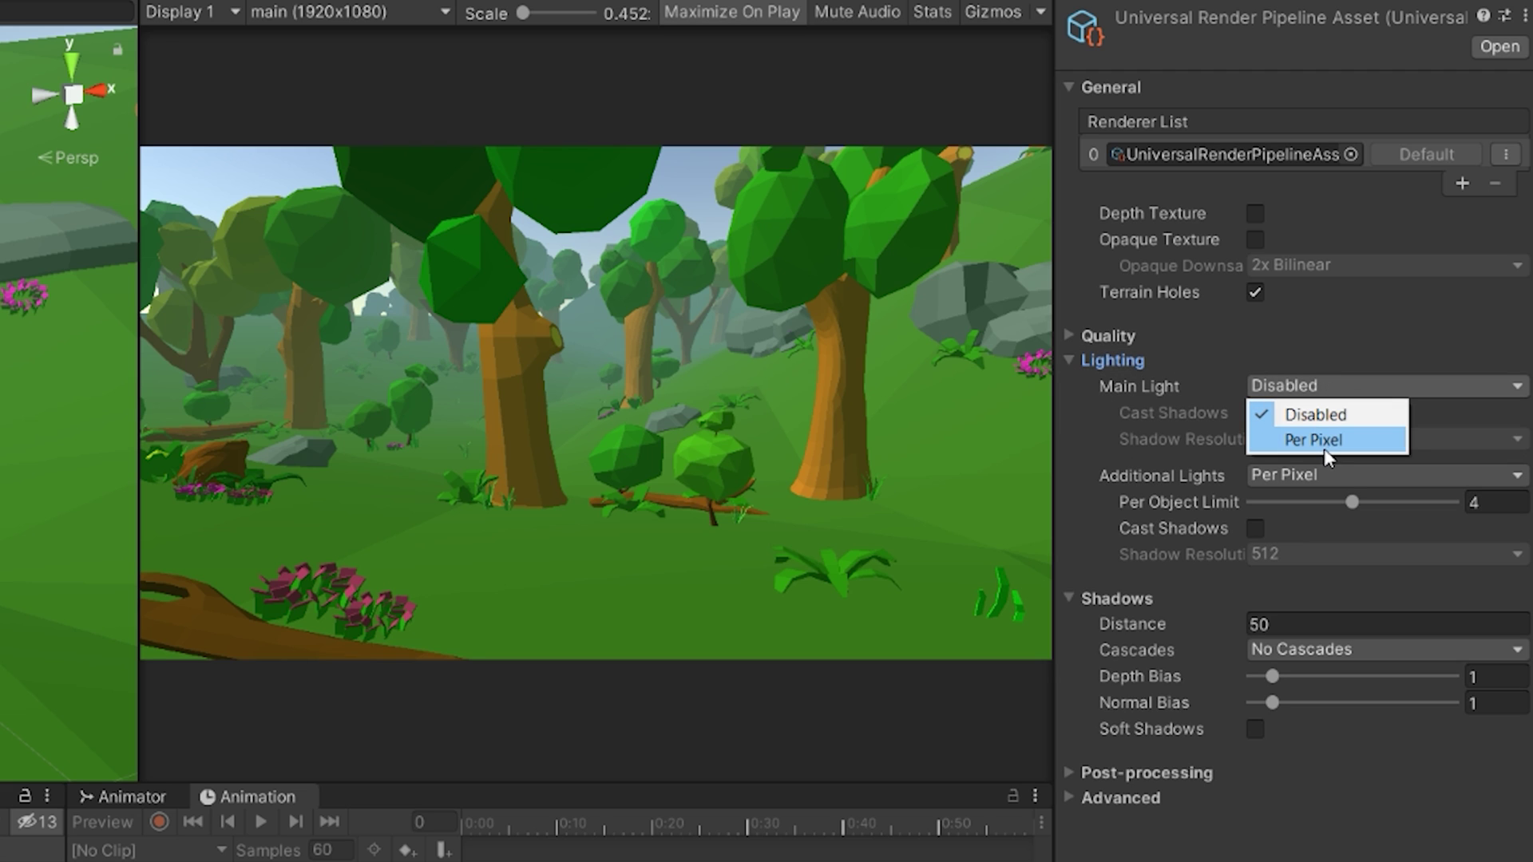
pyautogui.click(1323, 442)
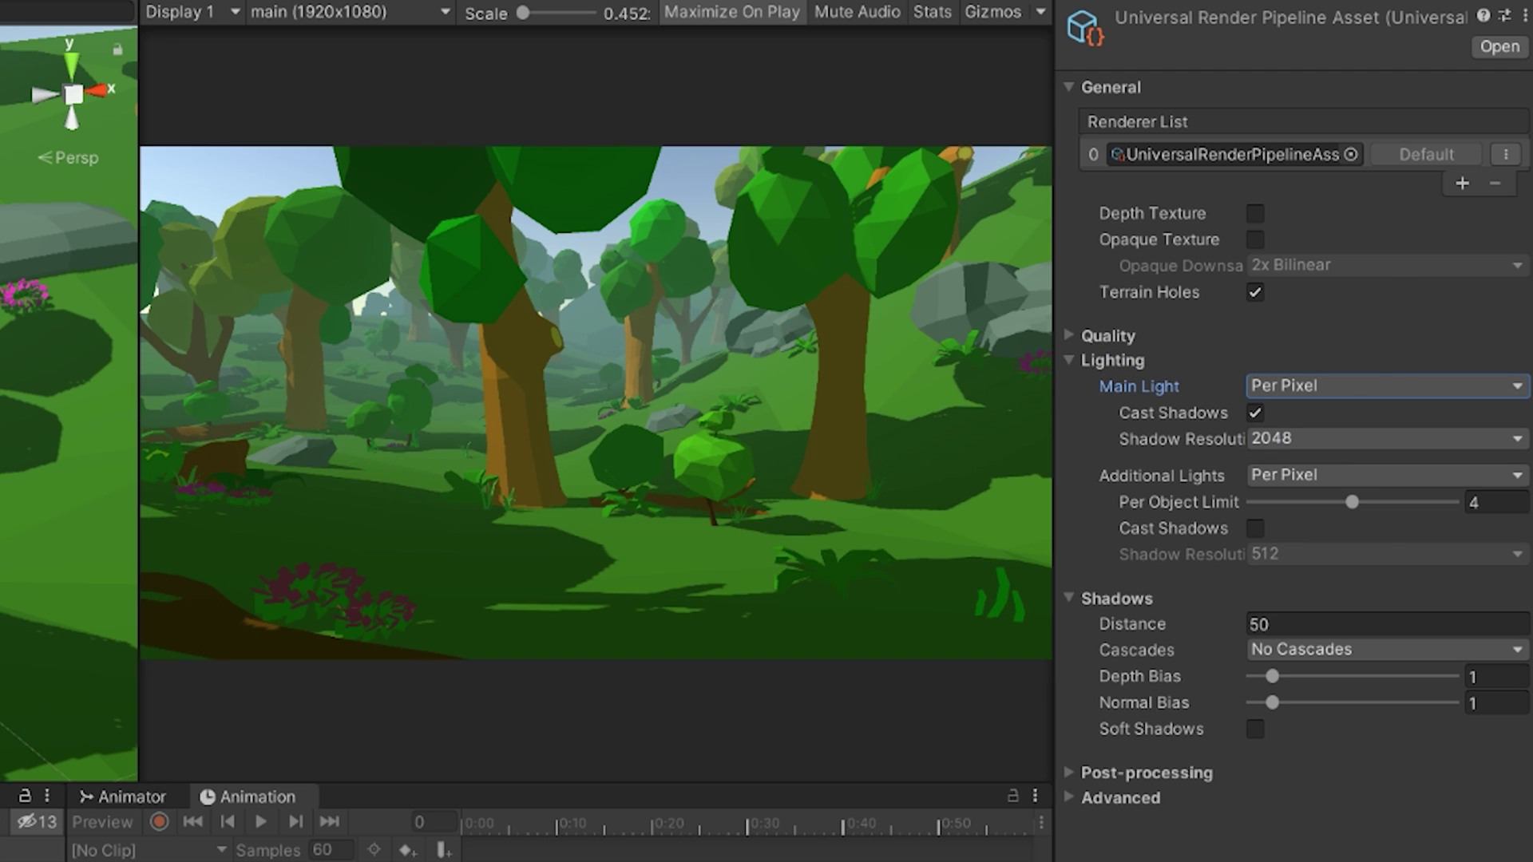
pyautogui.moveTo(72, 360); pyautogui.dragTo(24, 342, button='right')
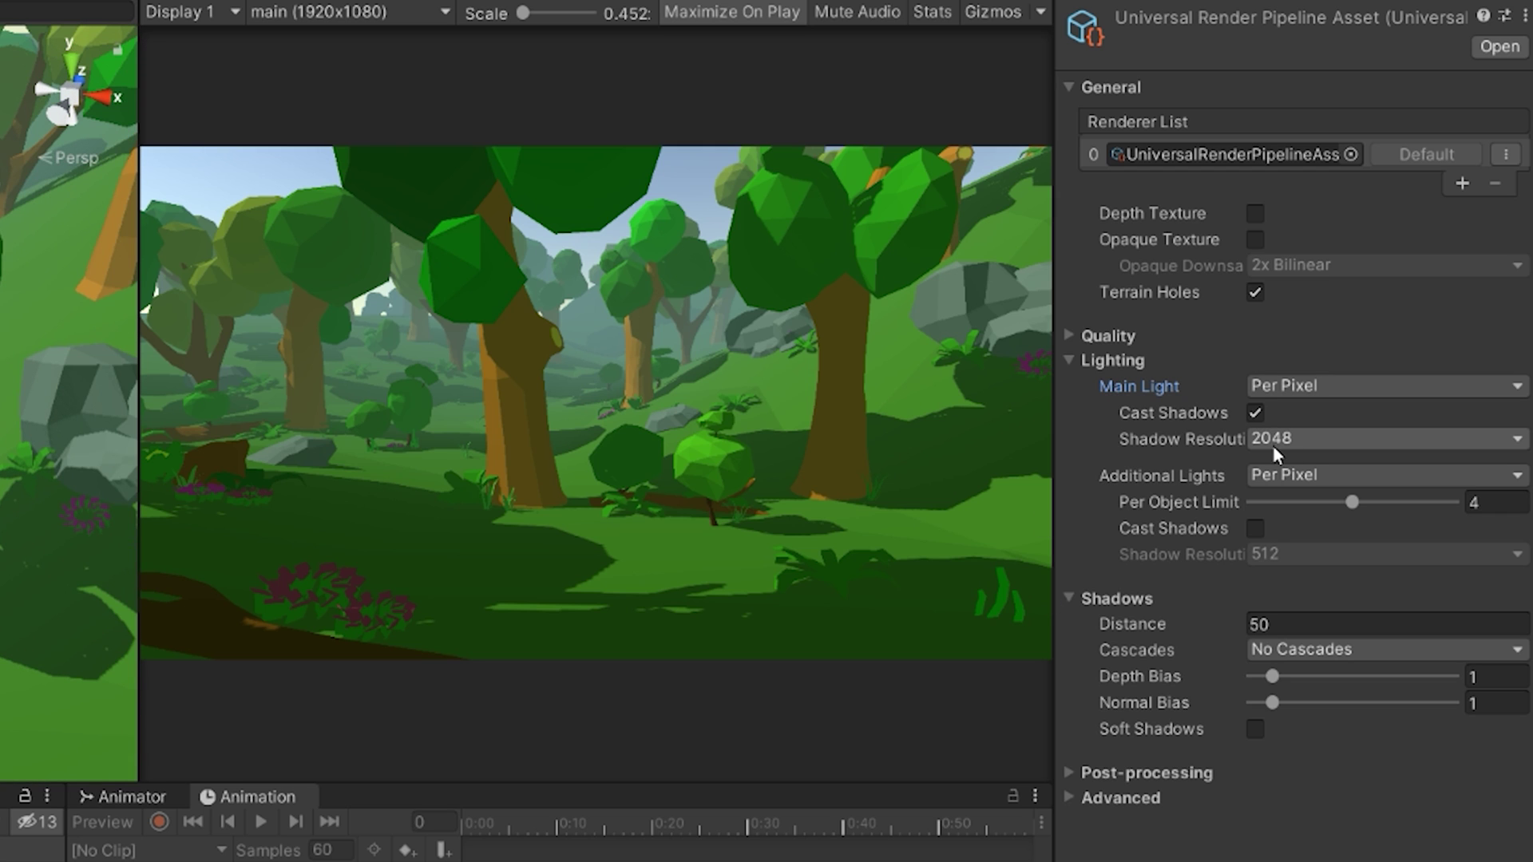
pyautogui.click(1261, 410)
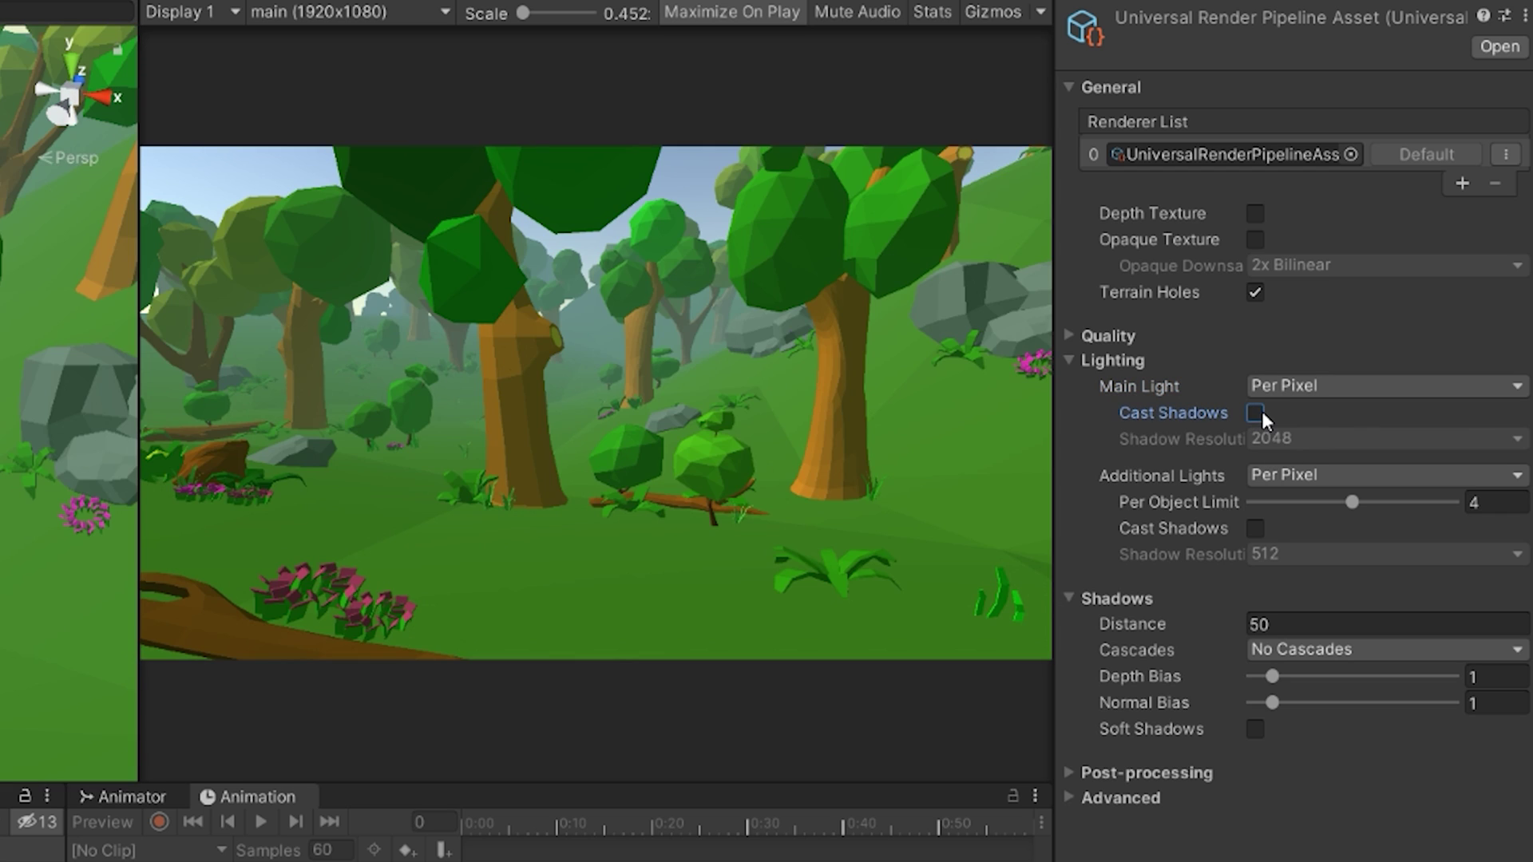
pyautogui.click(1262, 410)
pyautogui.click(1290, 439)
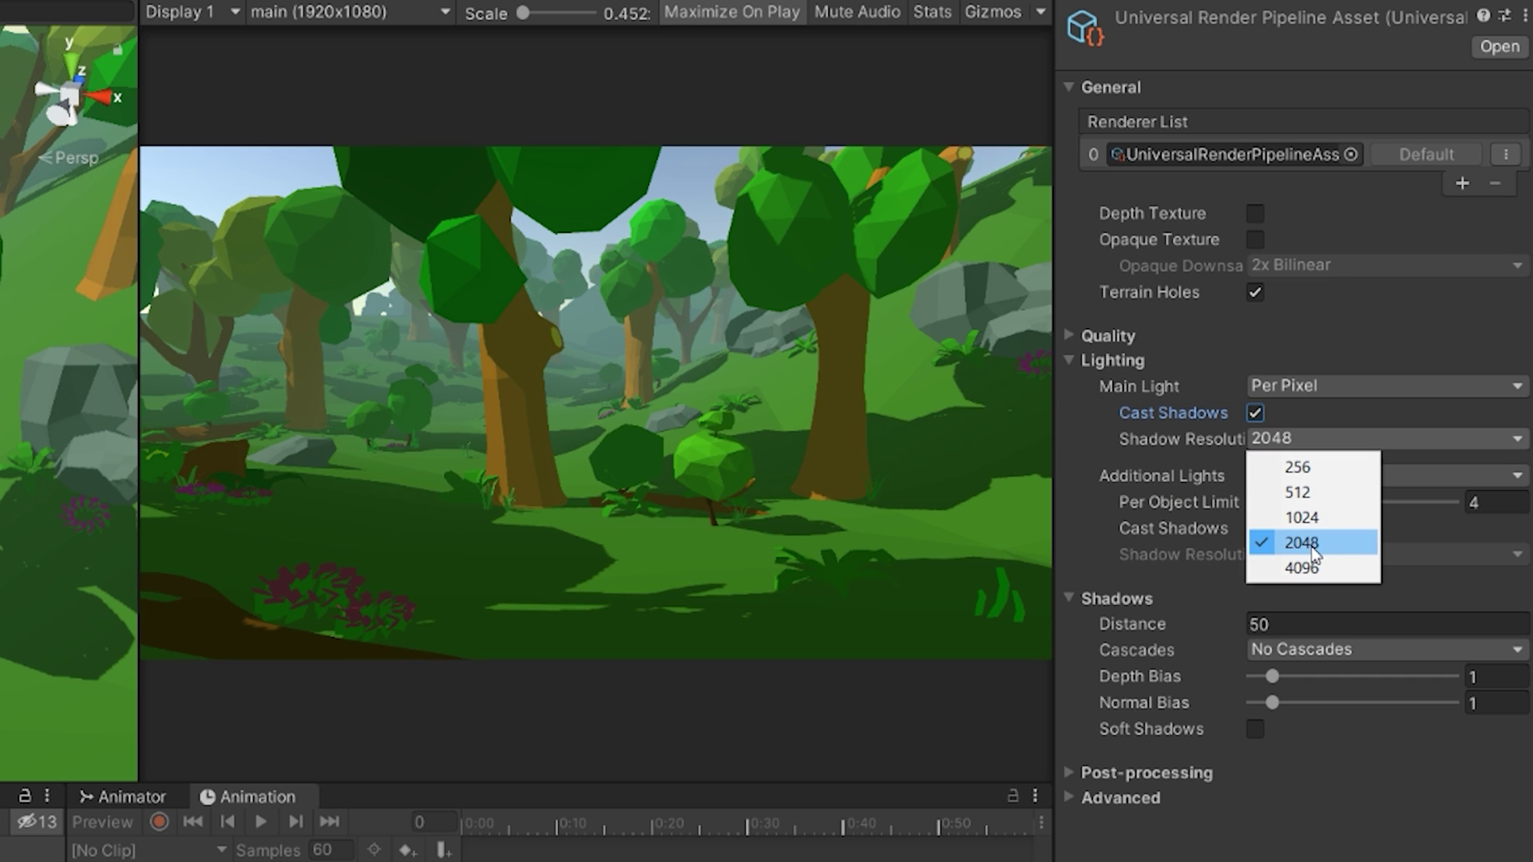
pyautogui.click(1334, 517)
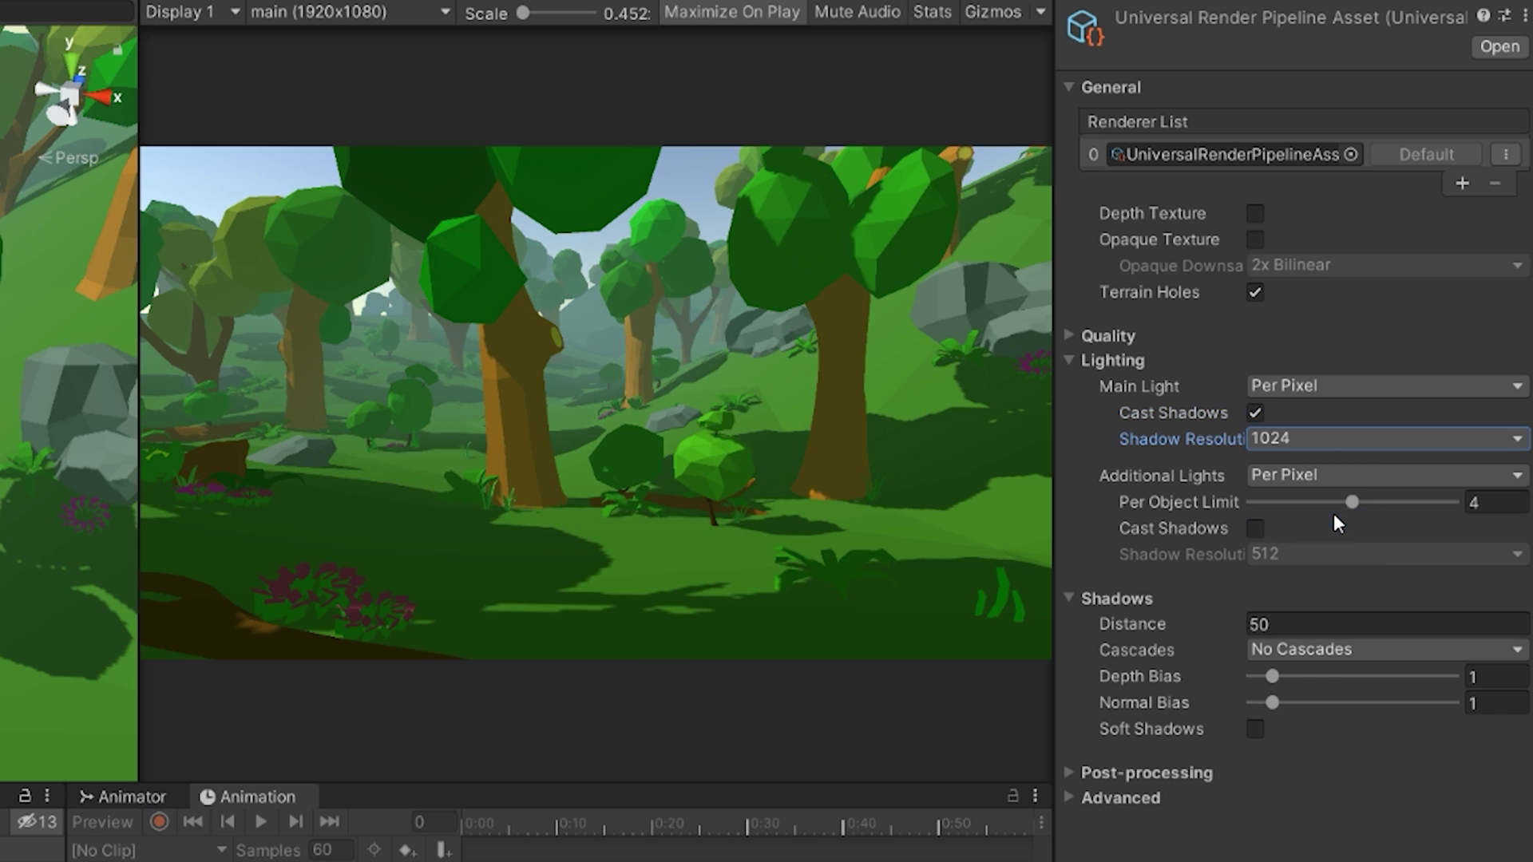
pyautogui.click(1323, 445)
pyautogui.click(1307, 568)
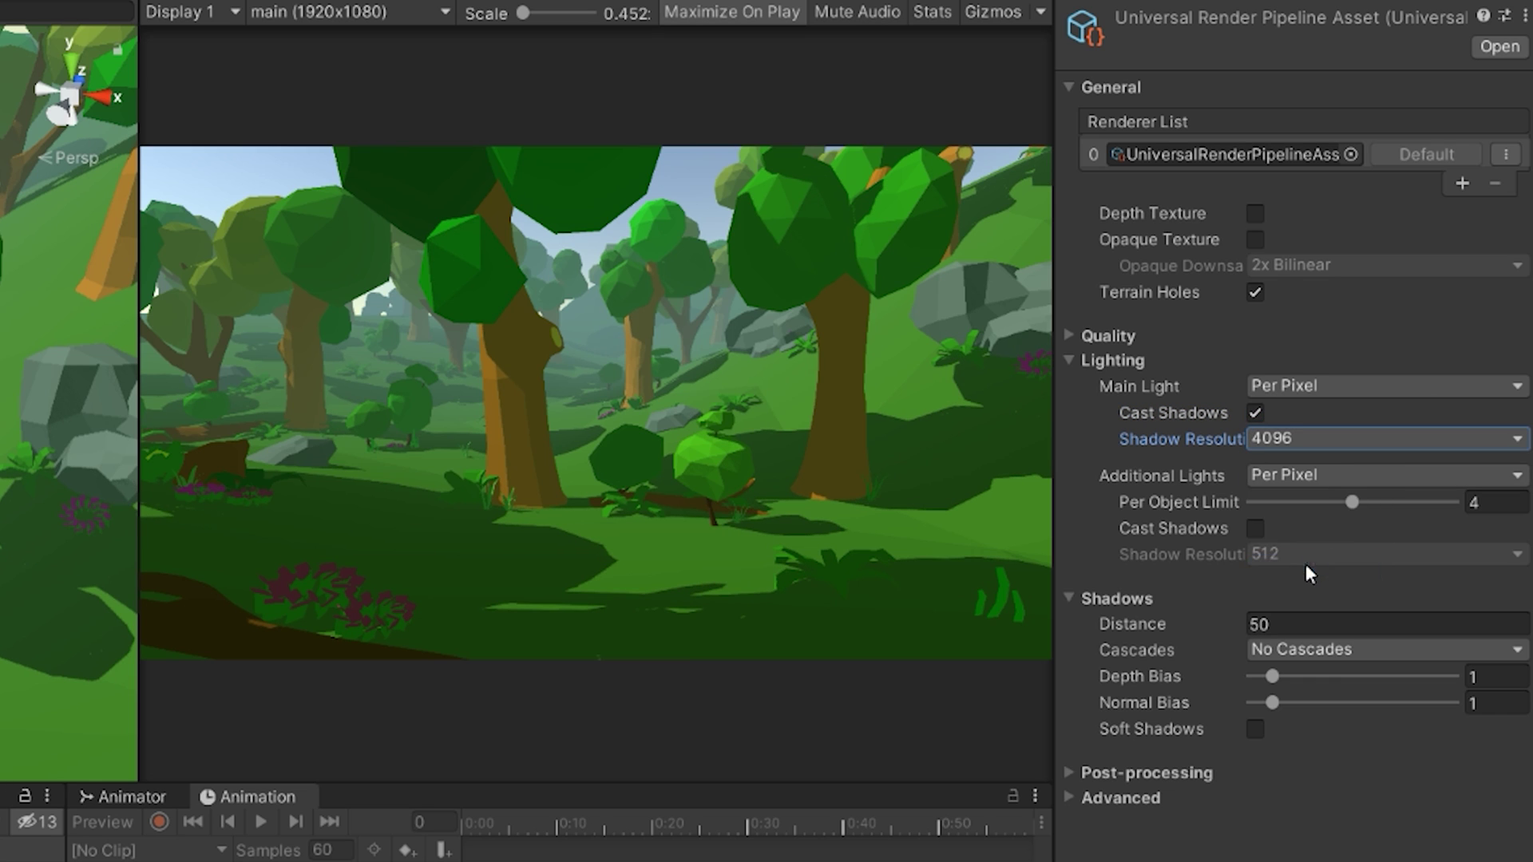
pyautogui.click(1338, 450)
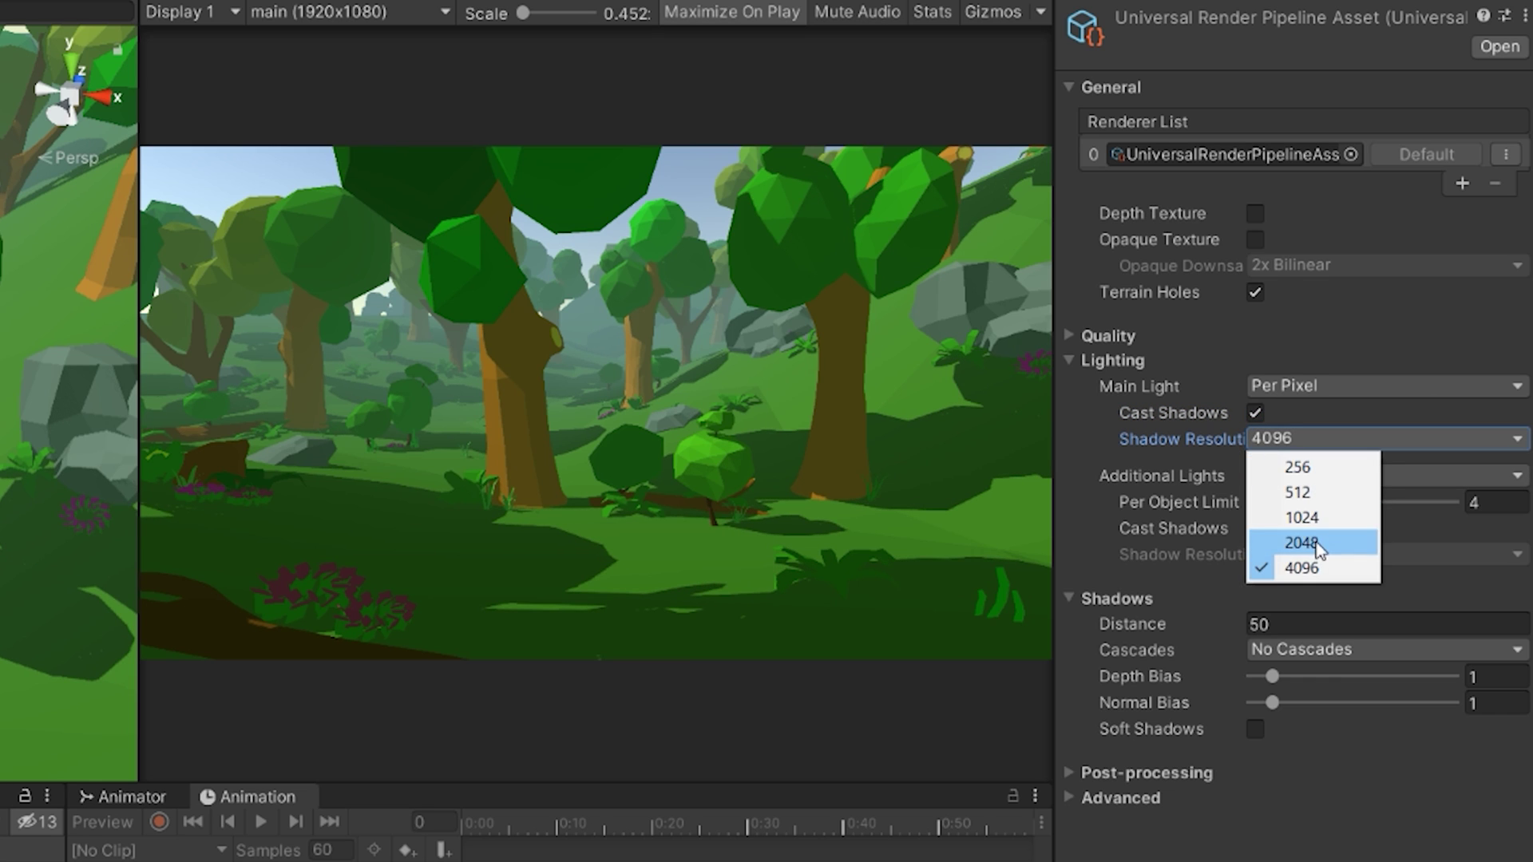
pyautogui.click(1332, 542)
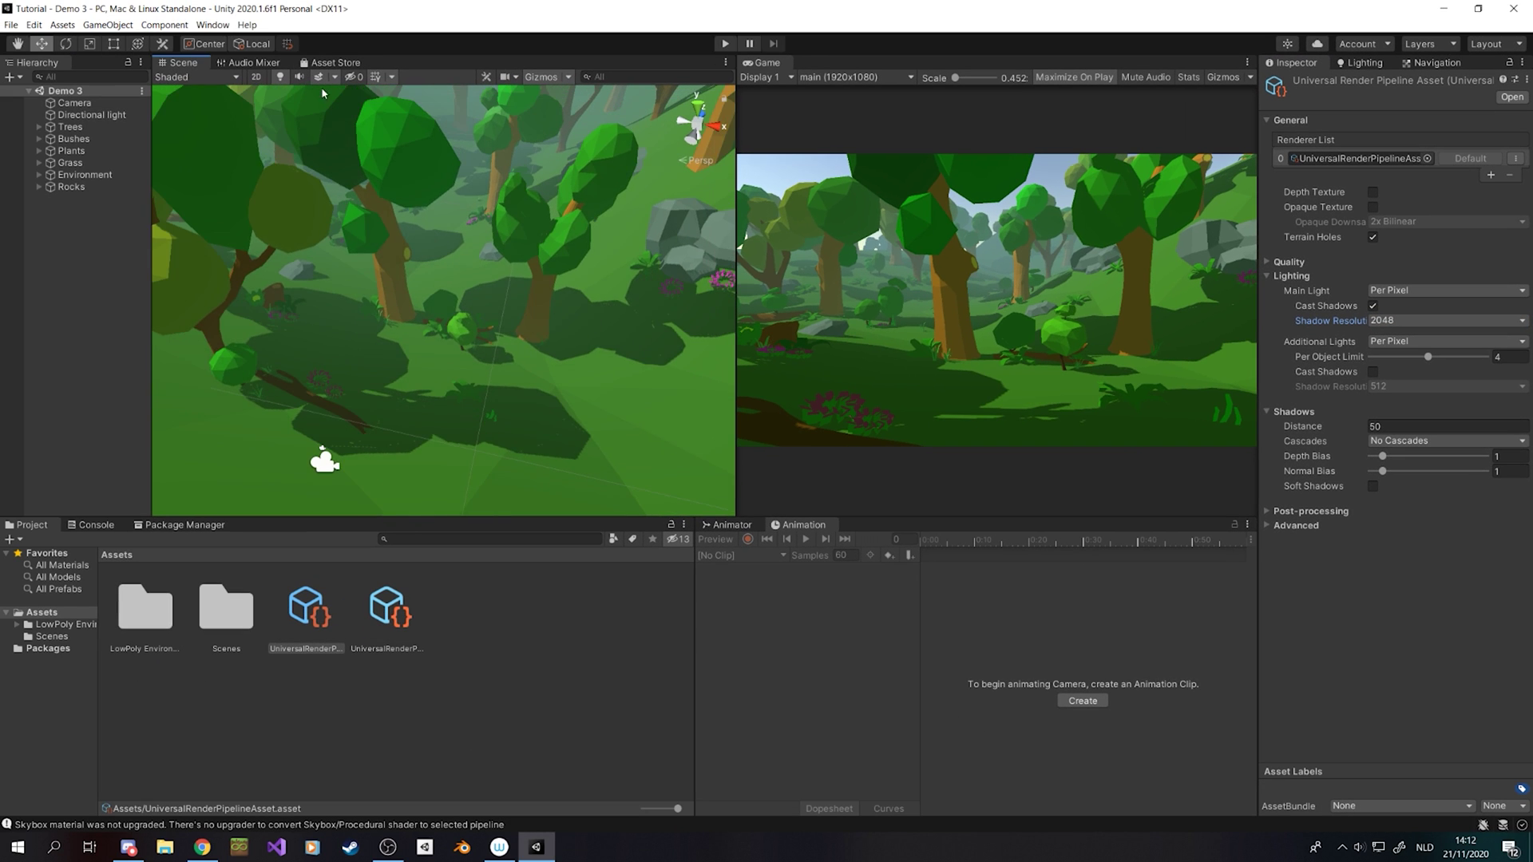
# Step: Duplicate the Directional light and rotate the copy to X 119.159, brightening the forest
pyautogui.scroll(-10, 503, 335)
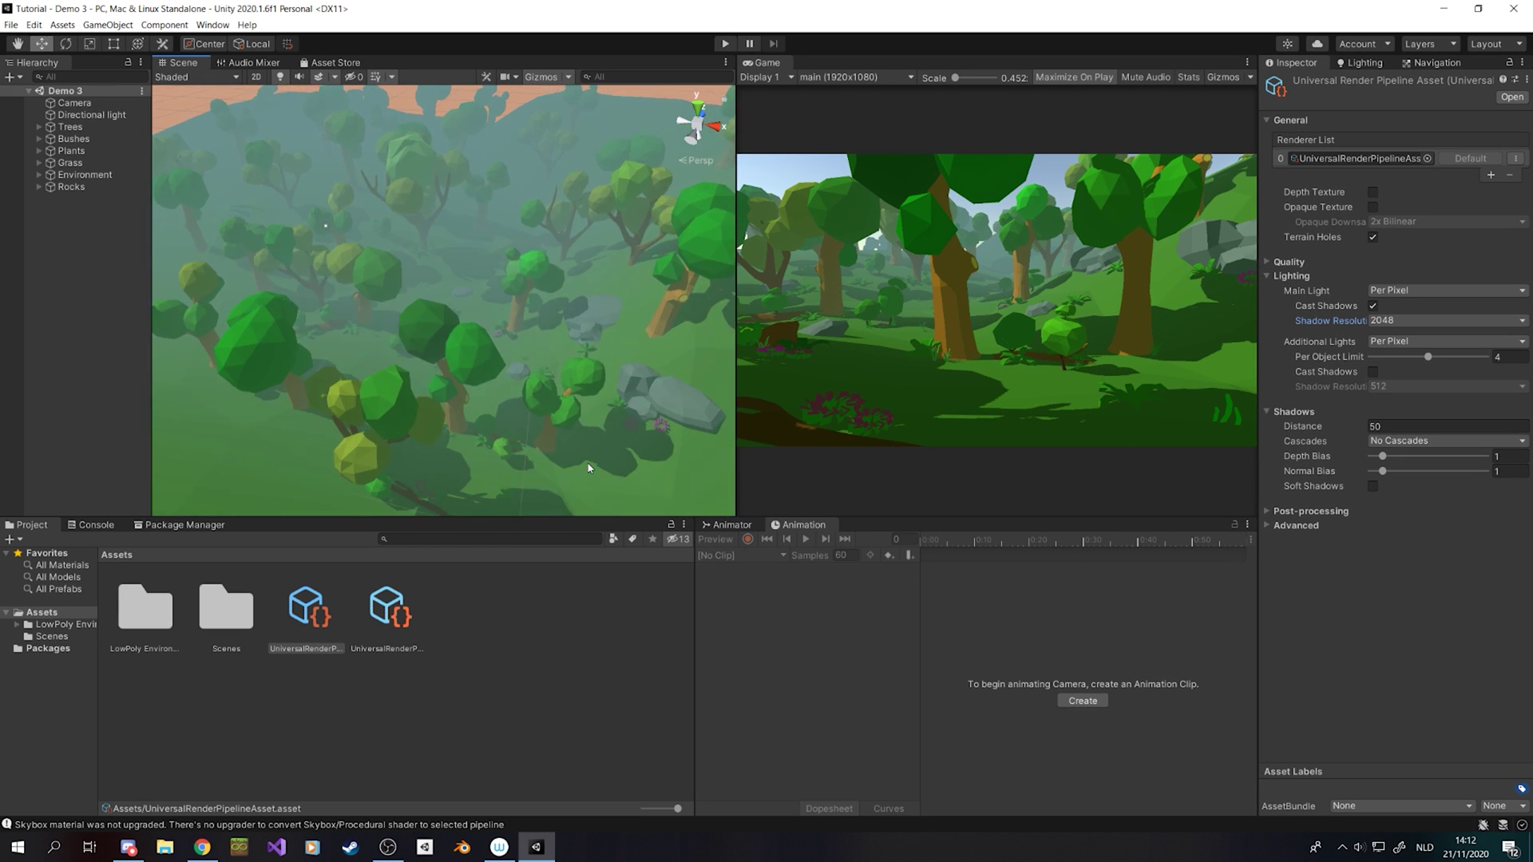
pyautogui.click(77, 115)
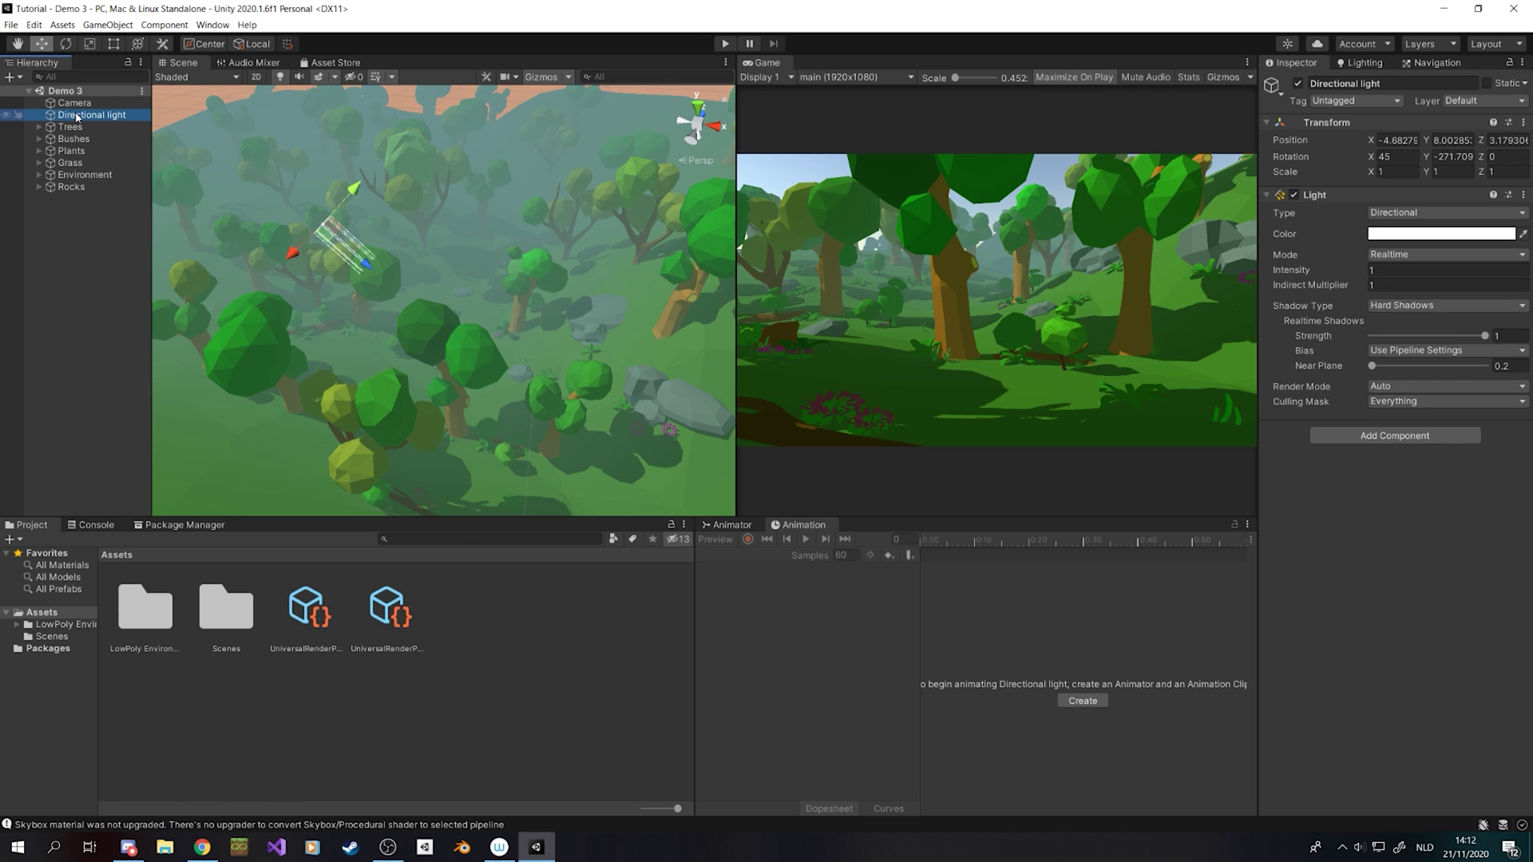
pyautogui.hotkey('ctrl', 'd')
pyautogui.hotkey('ctrl', 'd')
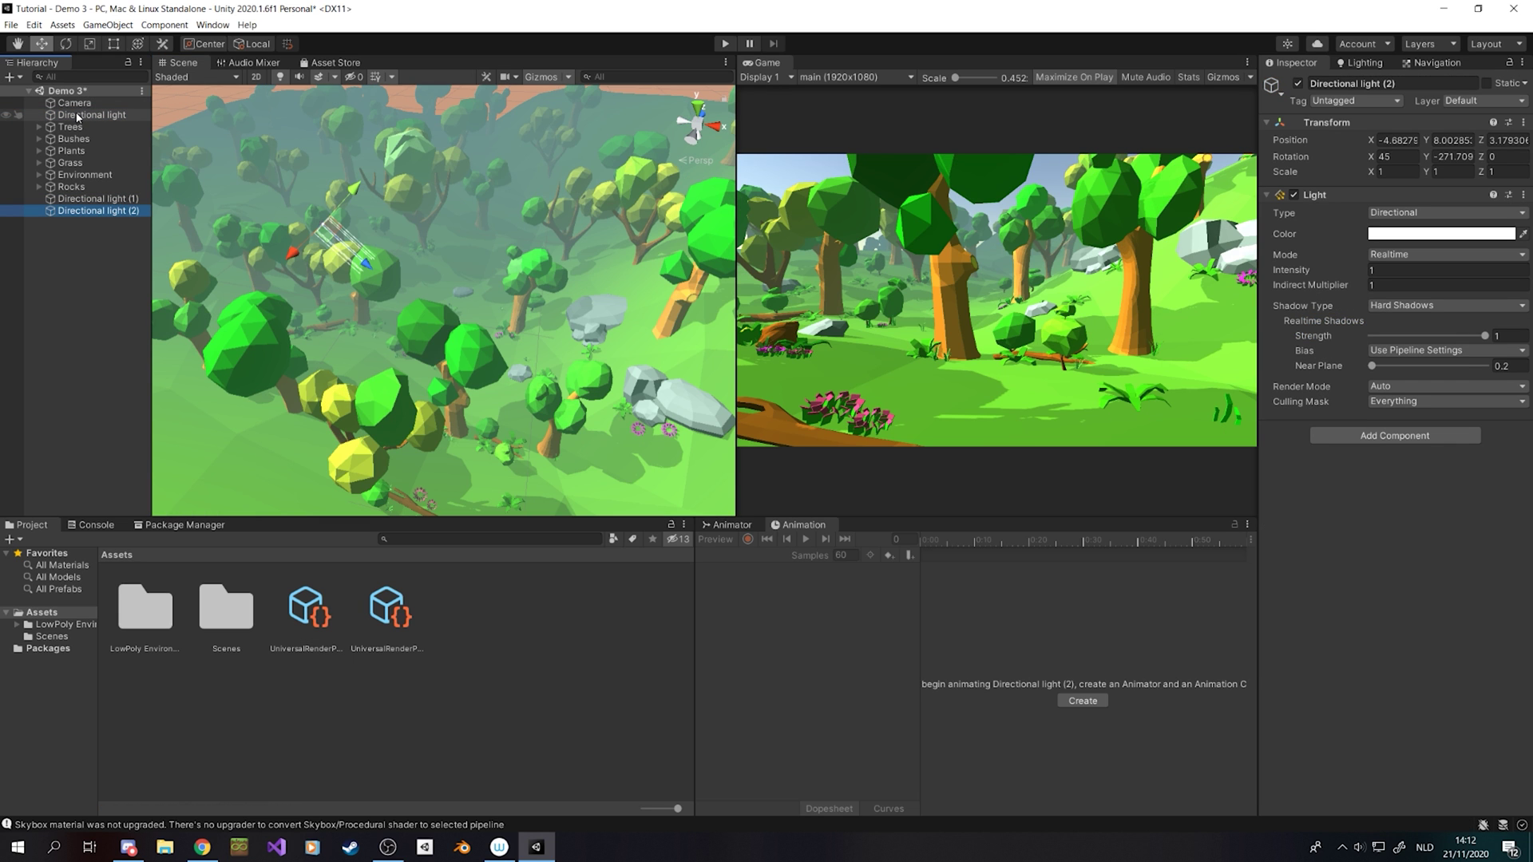
pyautogui.press('e')
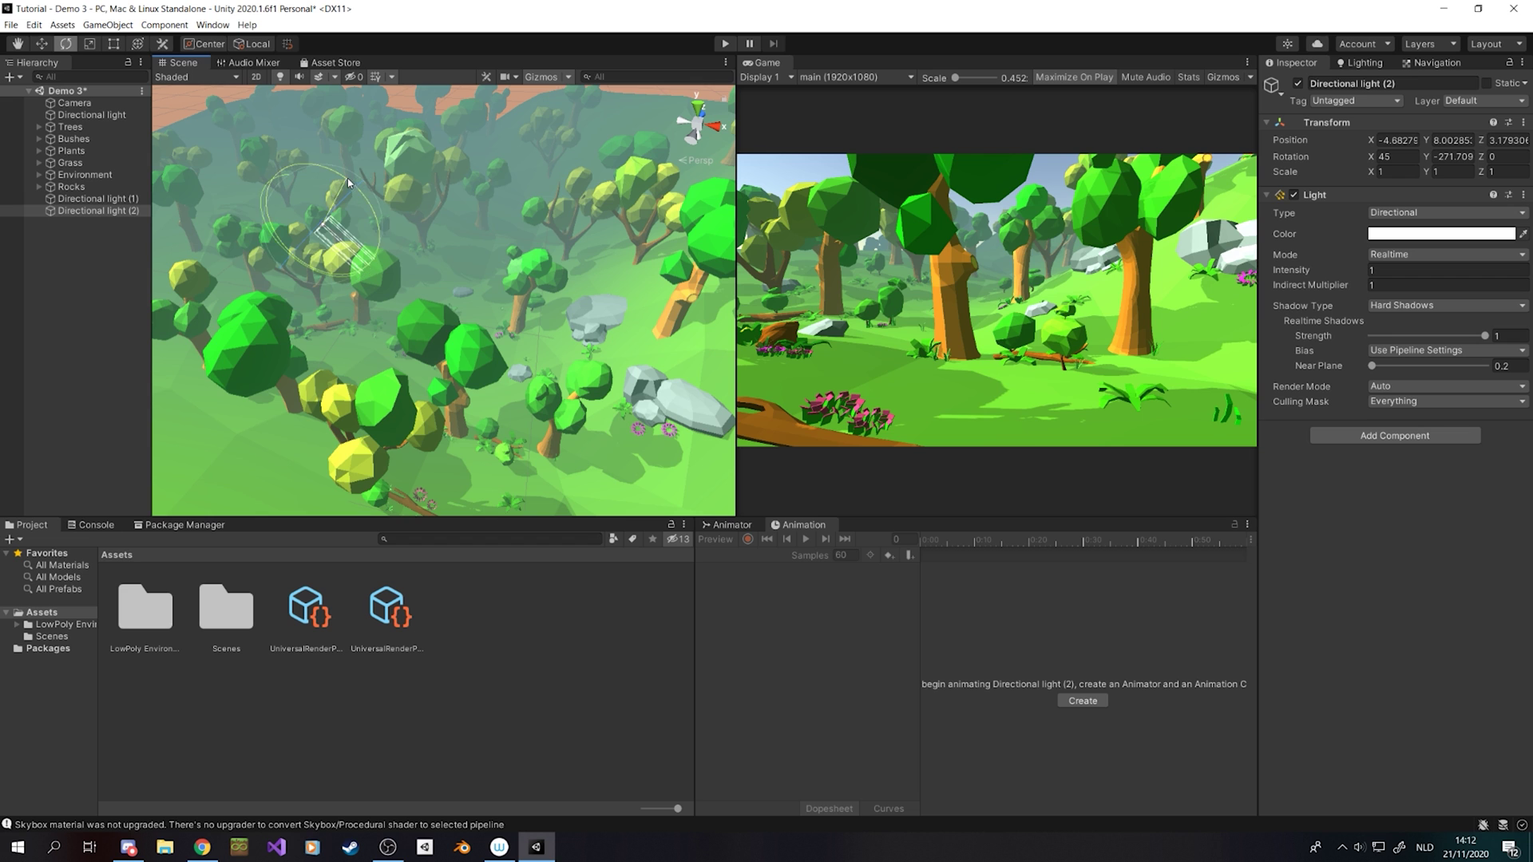
pyautogui.moveTo(347, 179); pyautogui.dragTo(410, 338)
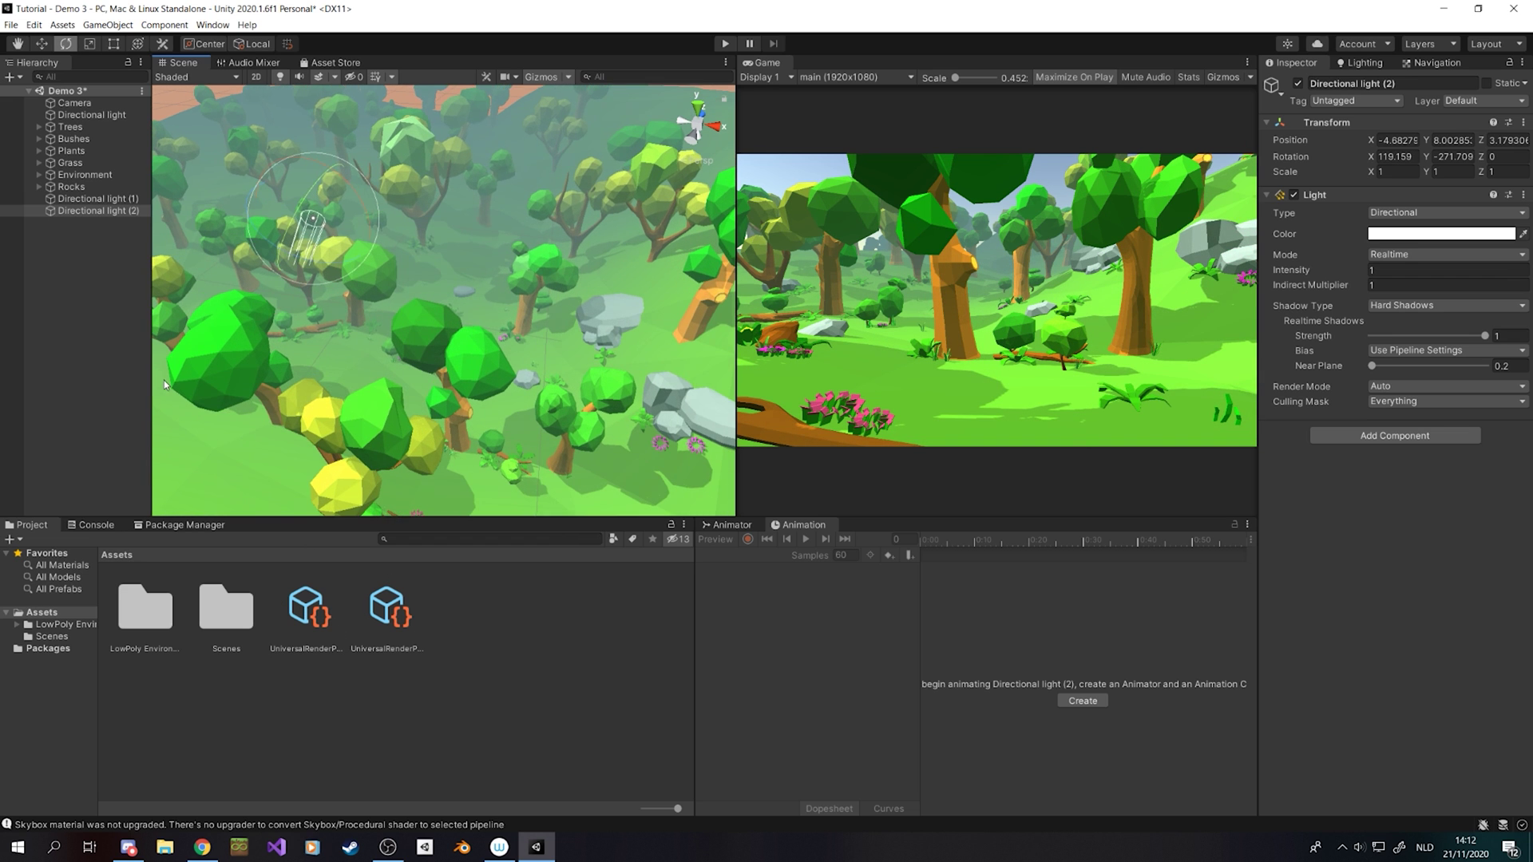
pyautogui.moveTo(164, 380); pyautogui.dragTo(558, 289, button='right')
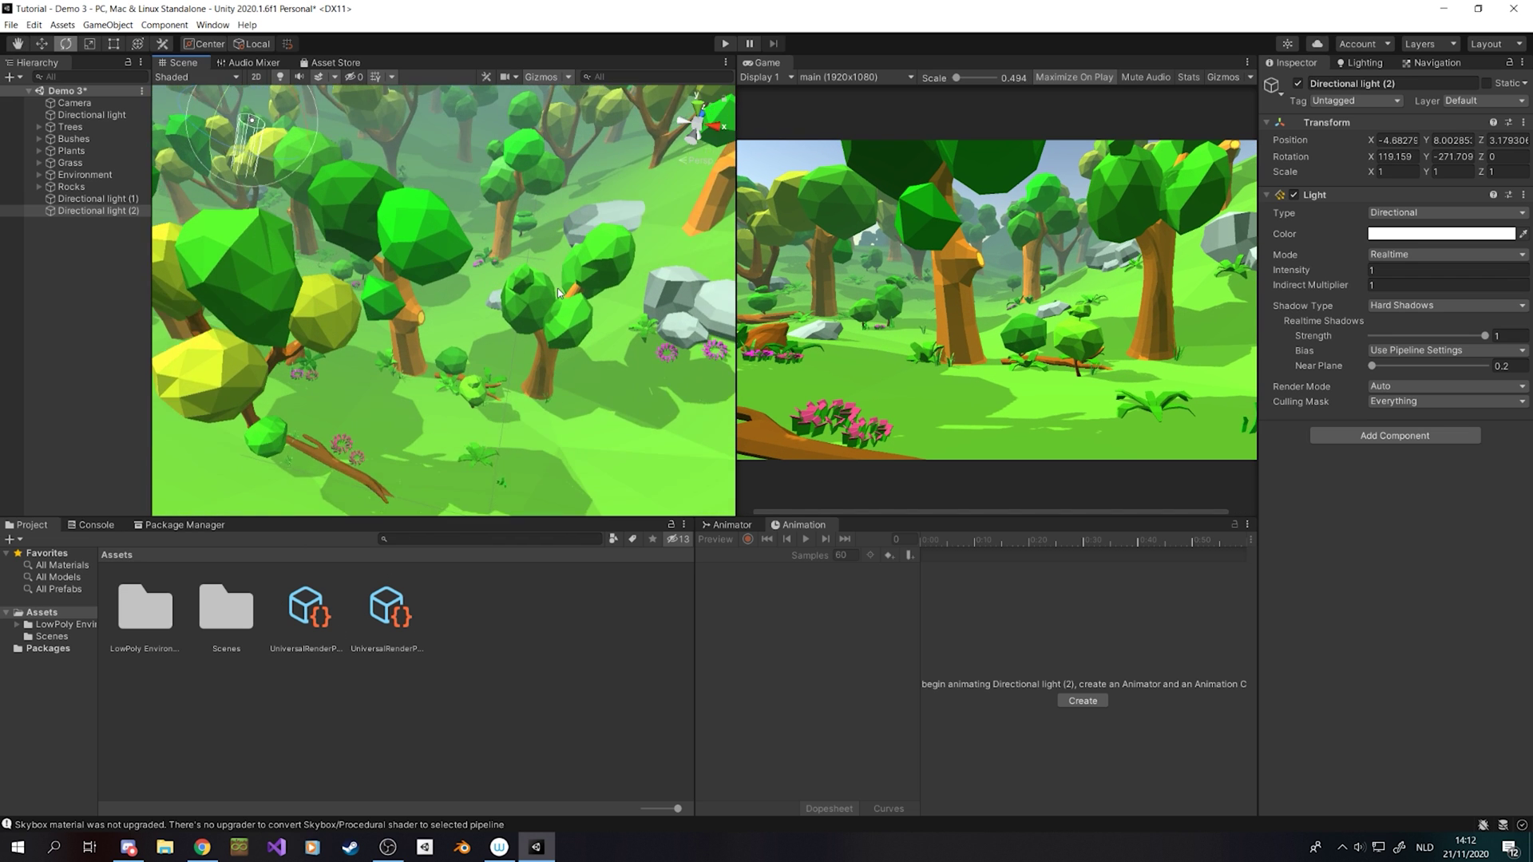
# Step: Show the URP pipeline asset's settings in the Inspector again
pyautogui.scroll(2, 558, 289)
pyautogui.scroll(2, 625, 299)
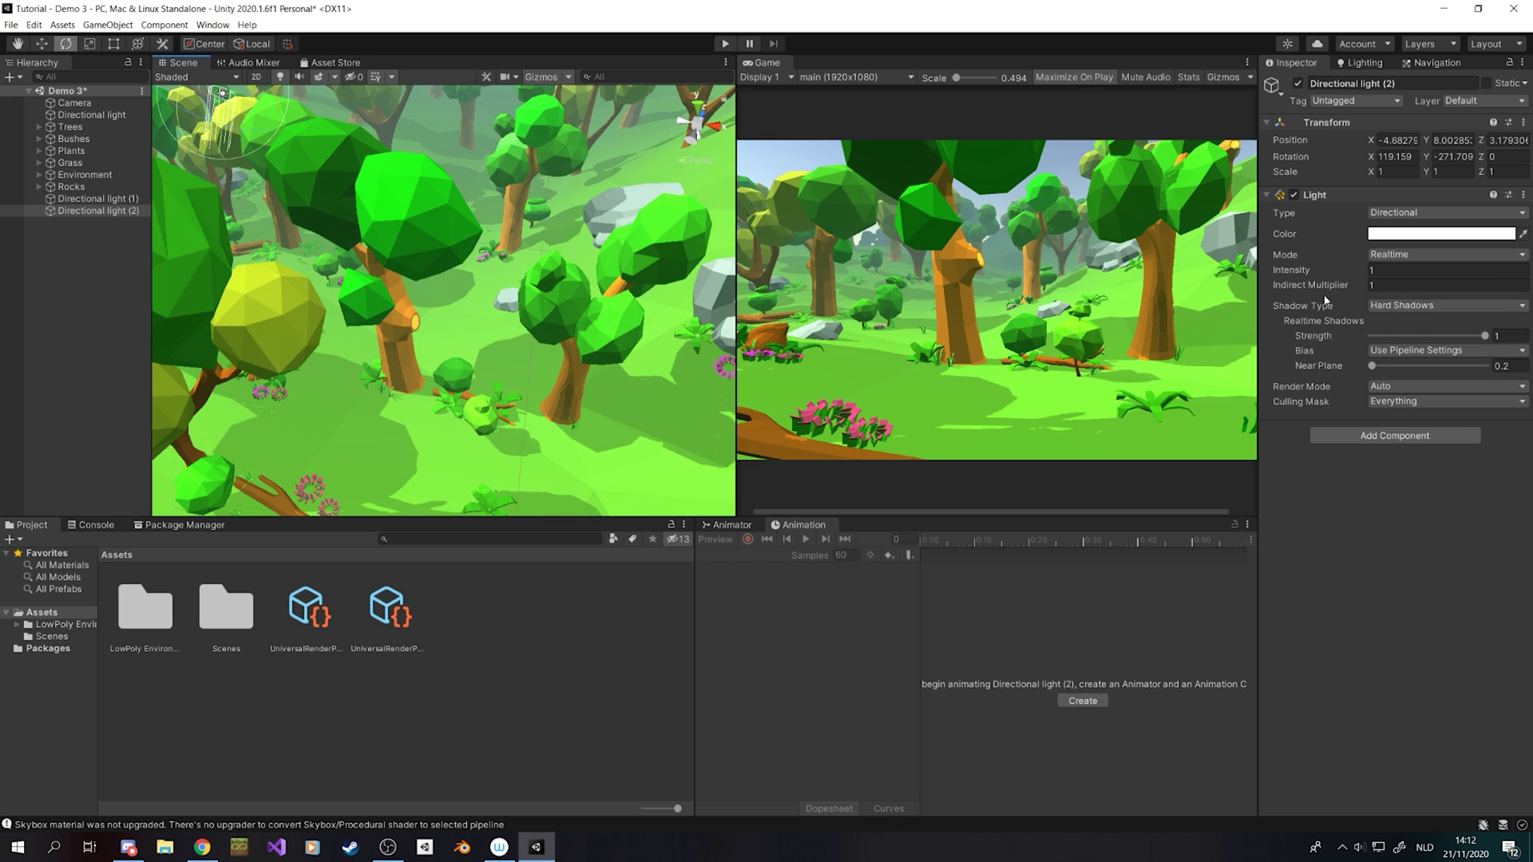
pyautogui.click(310, 608)
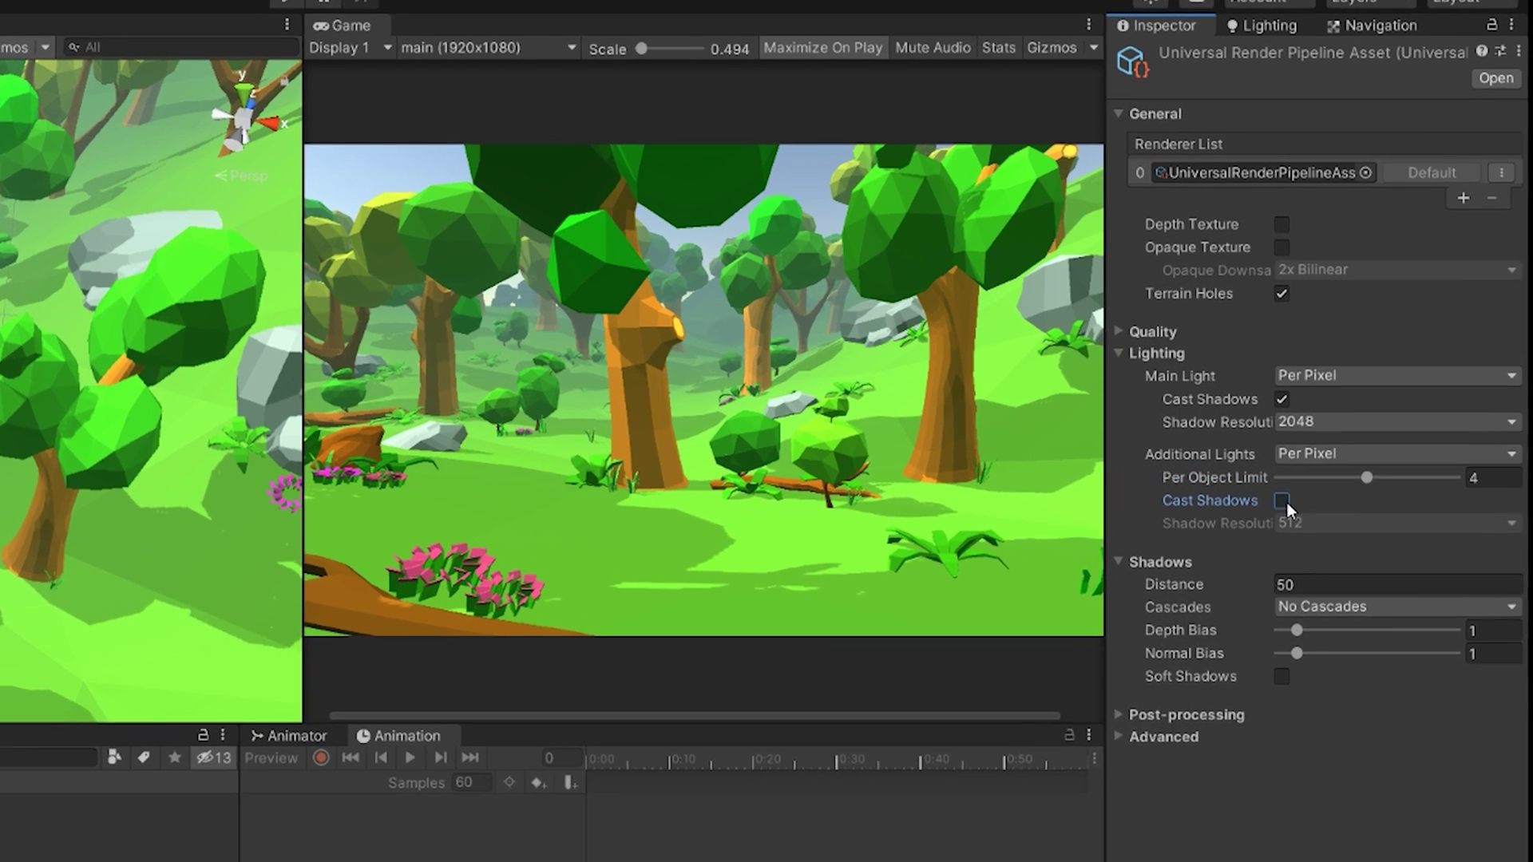
# Step: Try Additional Lights Per Object Limit values of 0, 1 and 2
pyautogui.moveTo(1366, 477); pyautogui.dragTo(1224, 489)
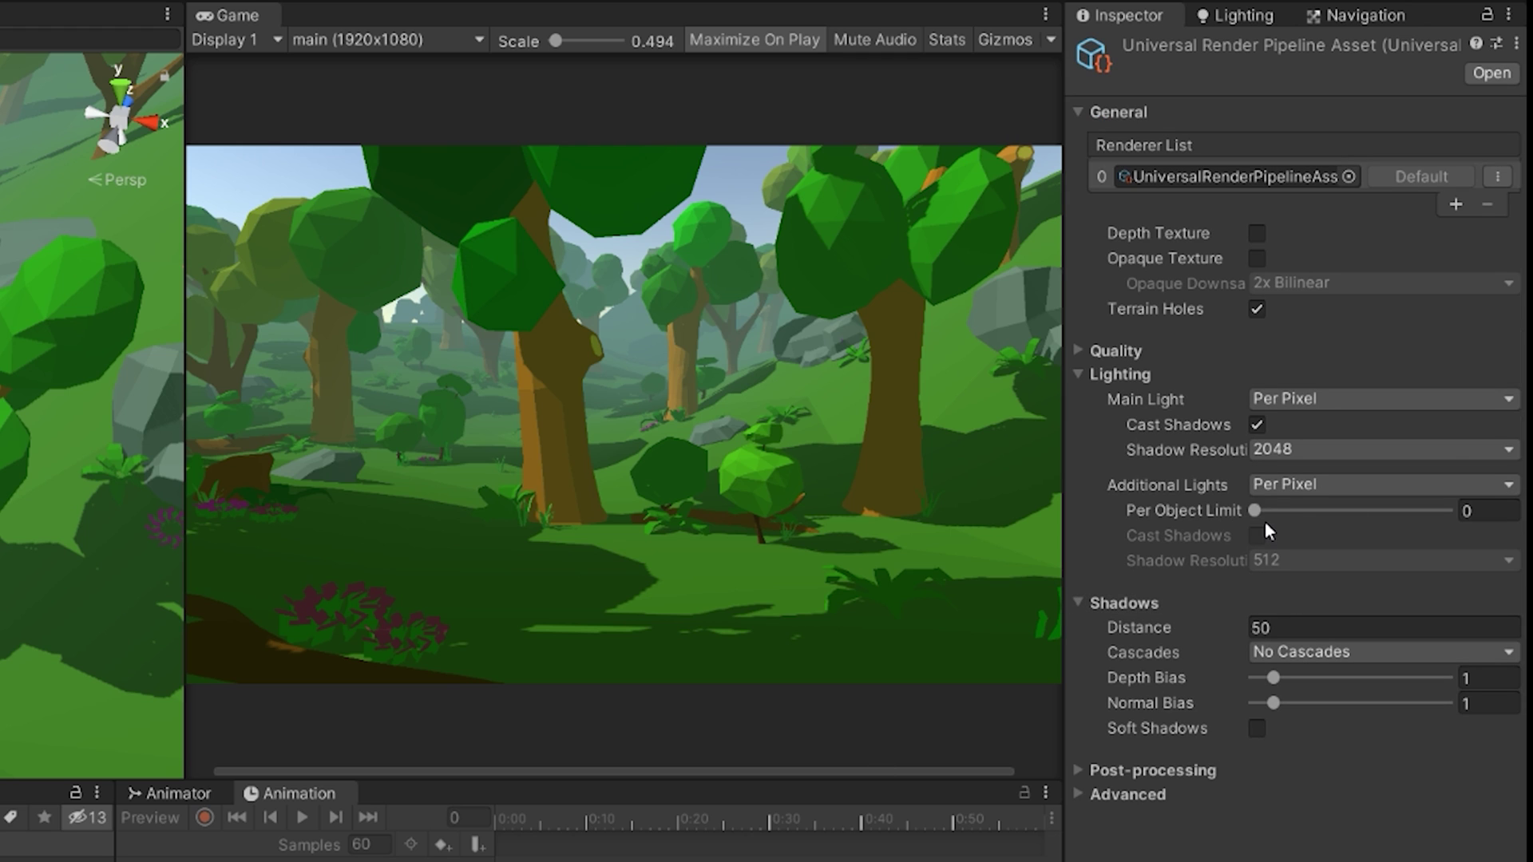
pyautogui.moveTo(1259, 502); pyautogui.dragTo(1281, 511)
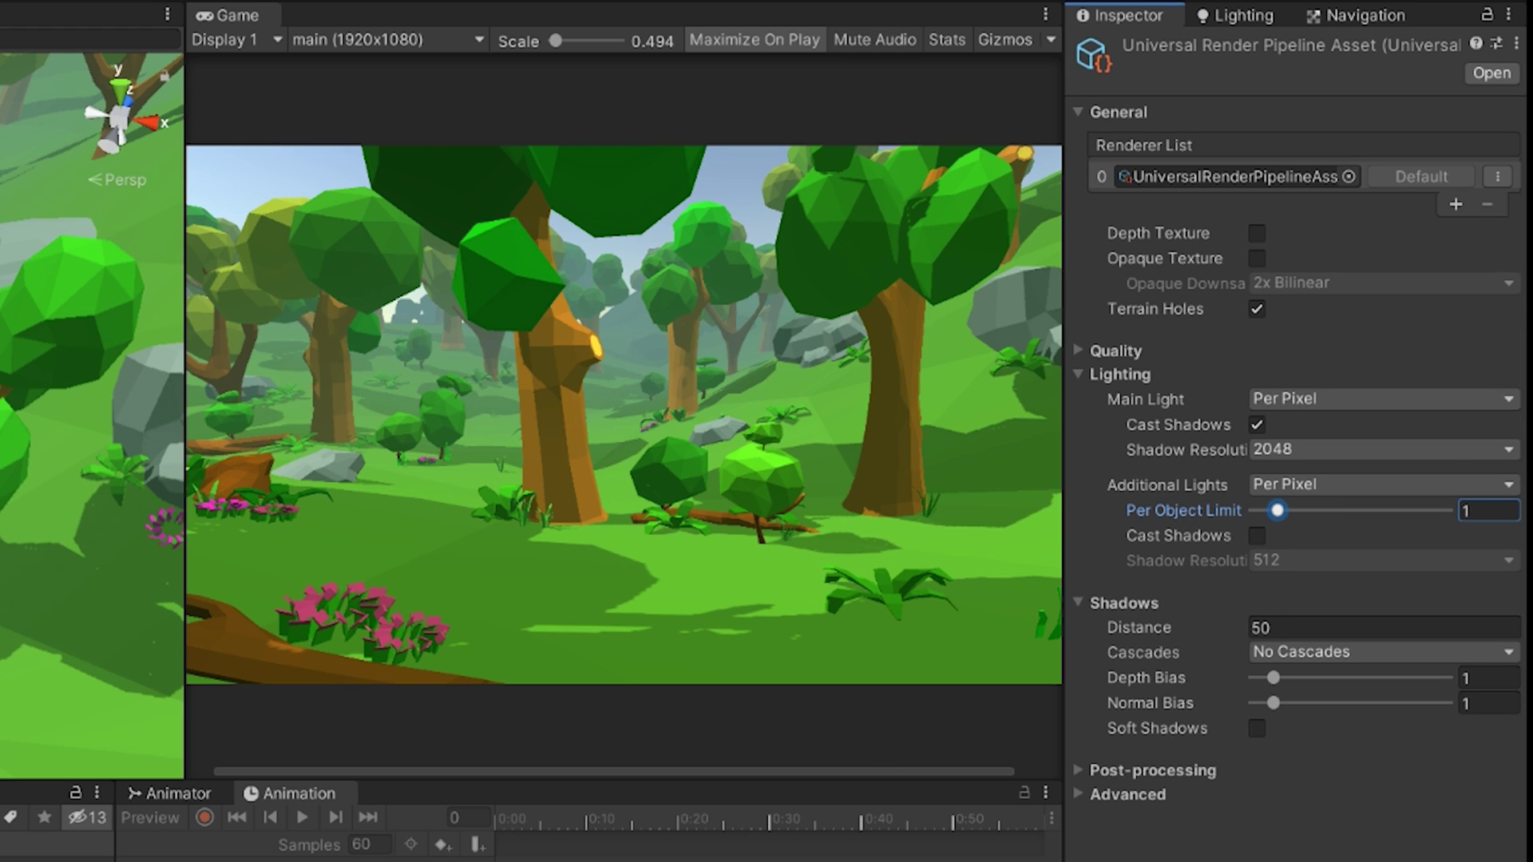
pyautogui.click(591, 750)
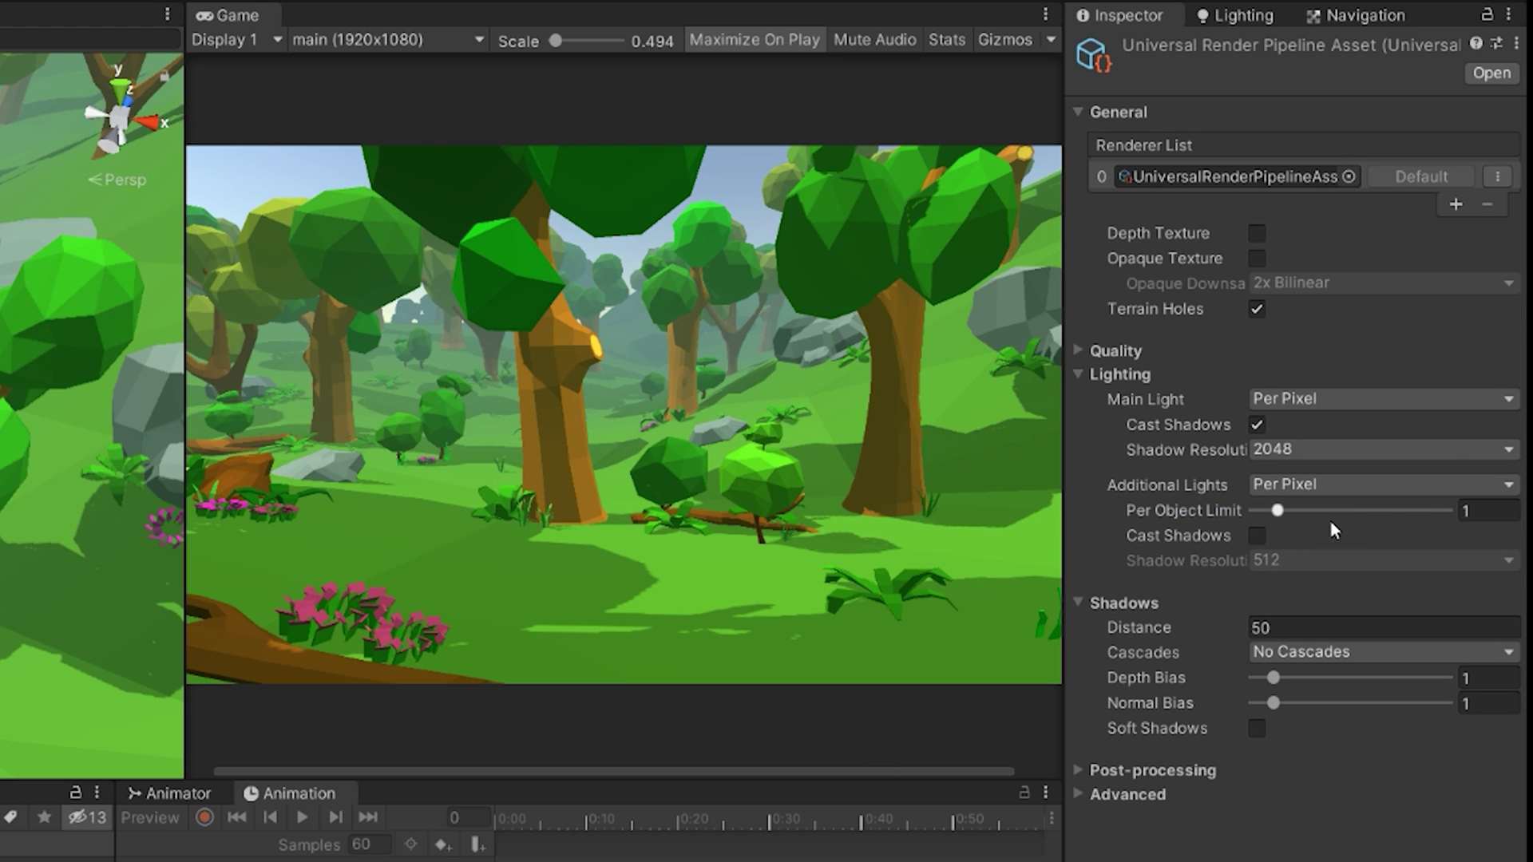
pyautogui.click(1277, 511)
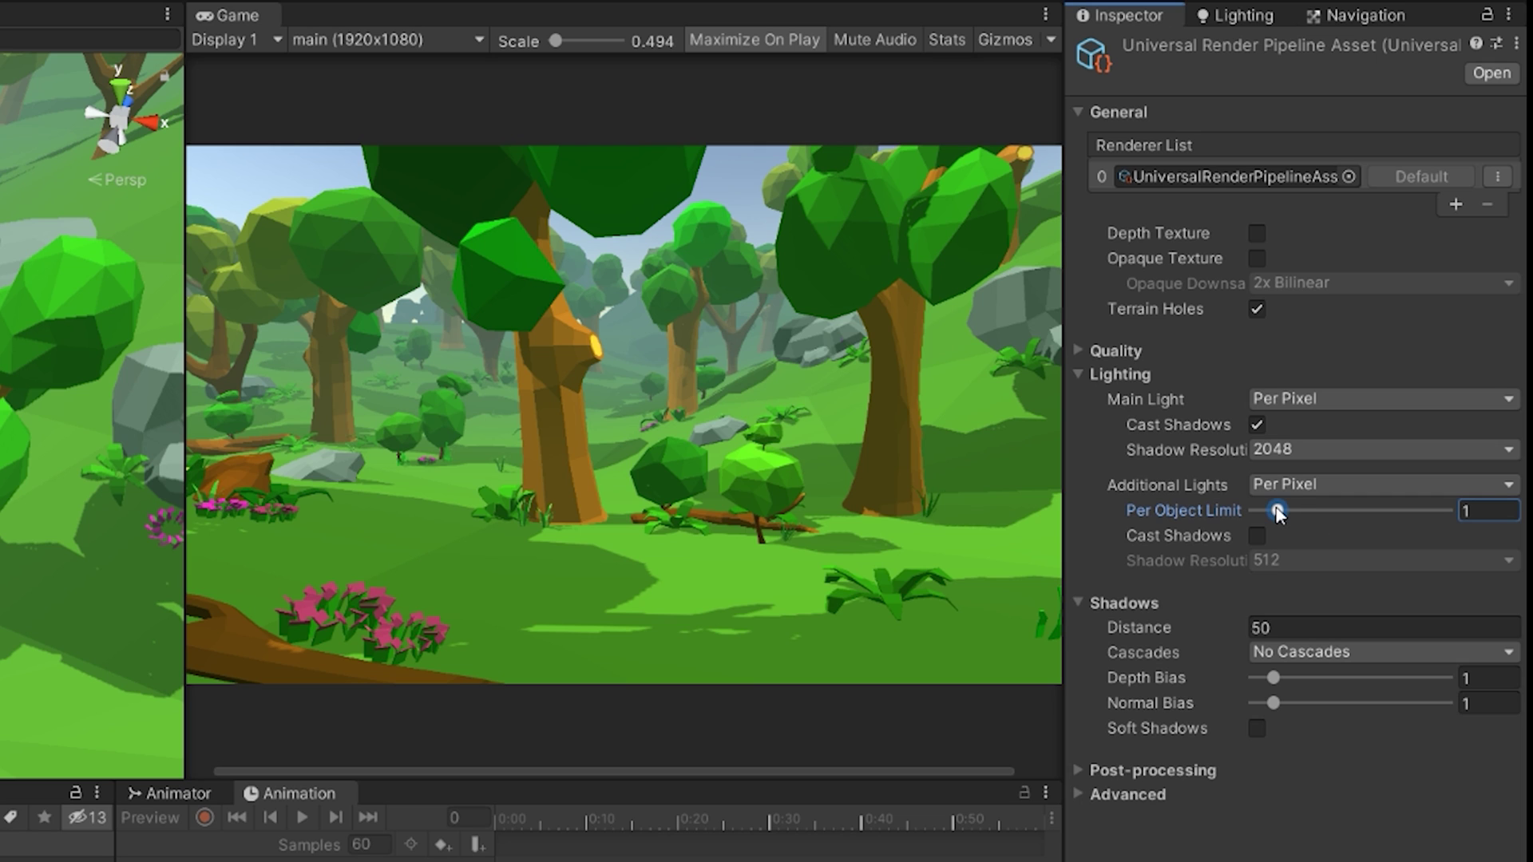
pyautogui.moveTo(1277, 511); pyautogui.dragTo(1300, 512)
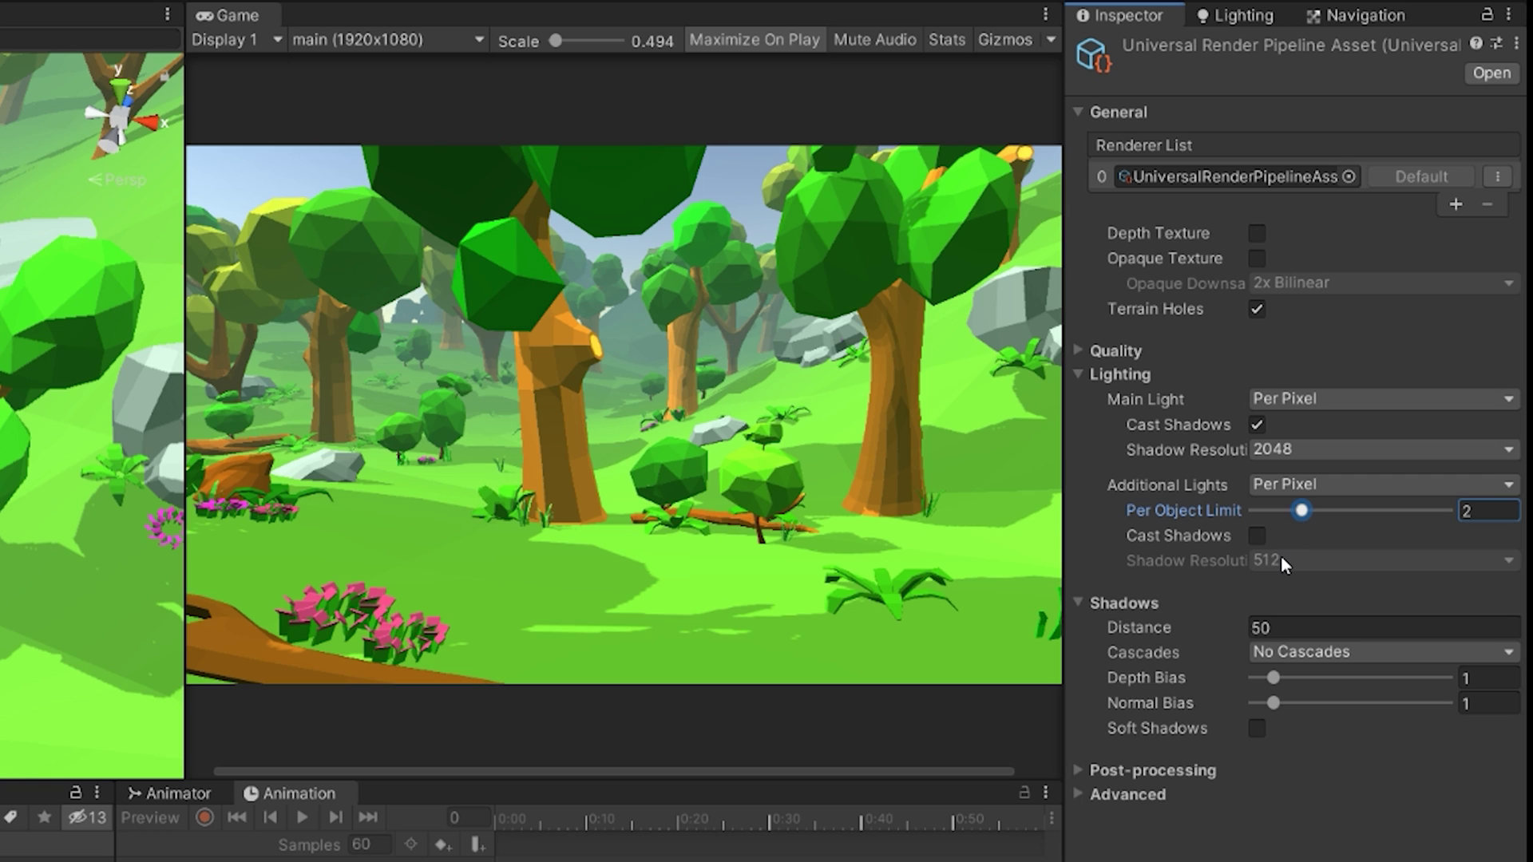
pyautogui.moveTo(1303, 511)
pyautogui.mouseDown()
pyautogui.moveTo(1353, 511)
pyautogui.moveTo(1324, 511)
pyautogui.mouseUp()
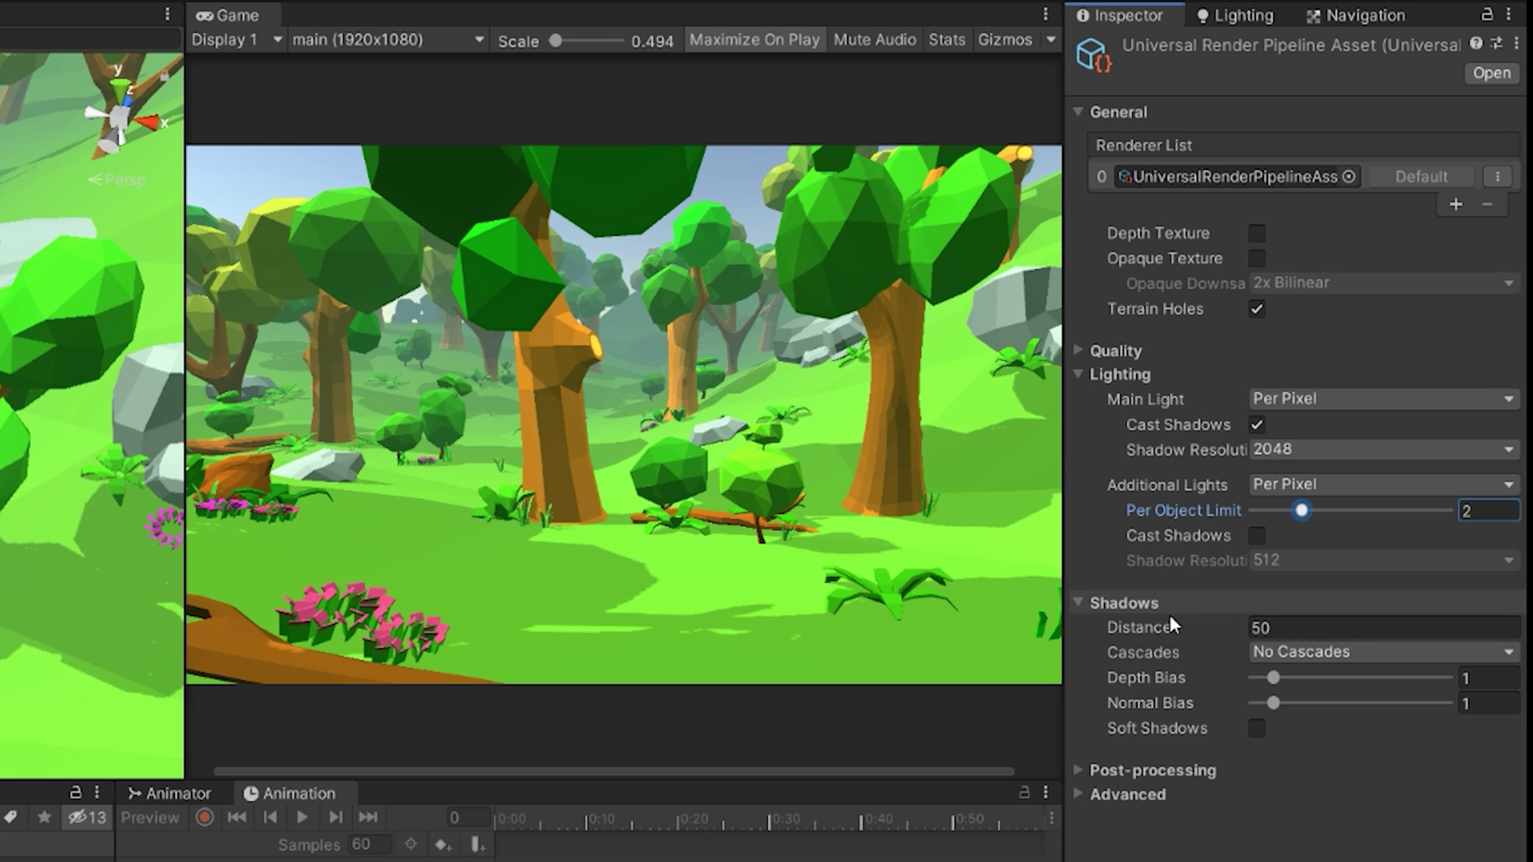
# Step: Test additional-light shadows at 4096 resolution, then leave them turned off
pyautogui.click(1257, 536)
pyautogui.click(1282, 560)
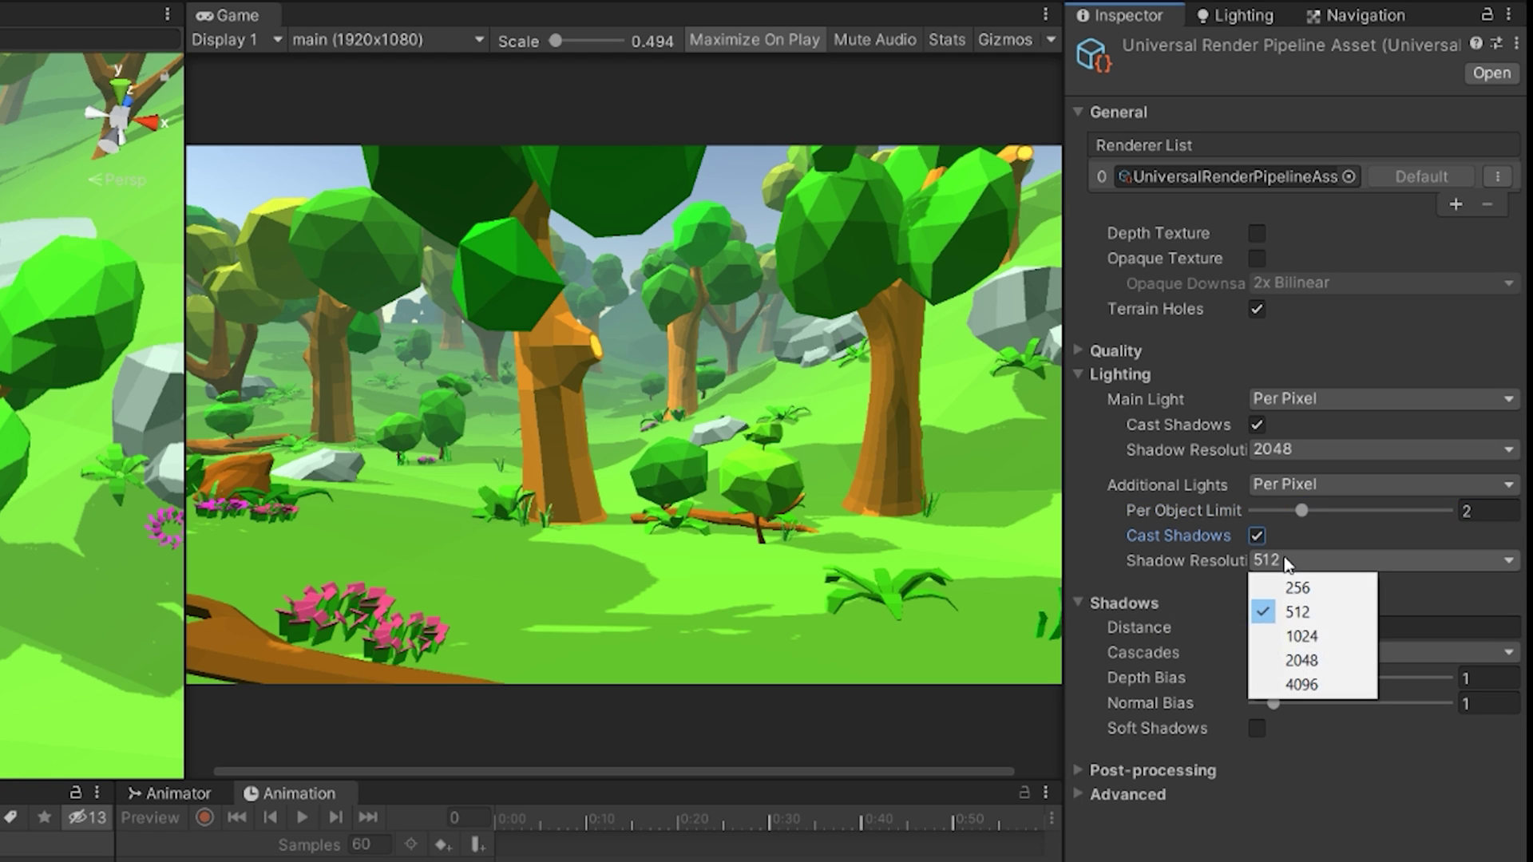
pyautogui.click(1311, 681)
pyautogui.click(1305, 558)
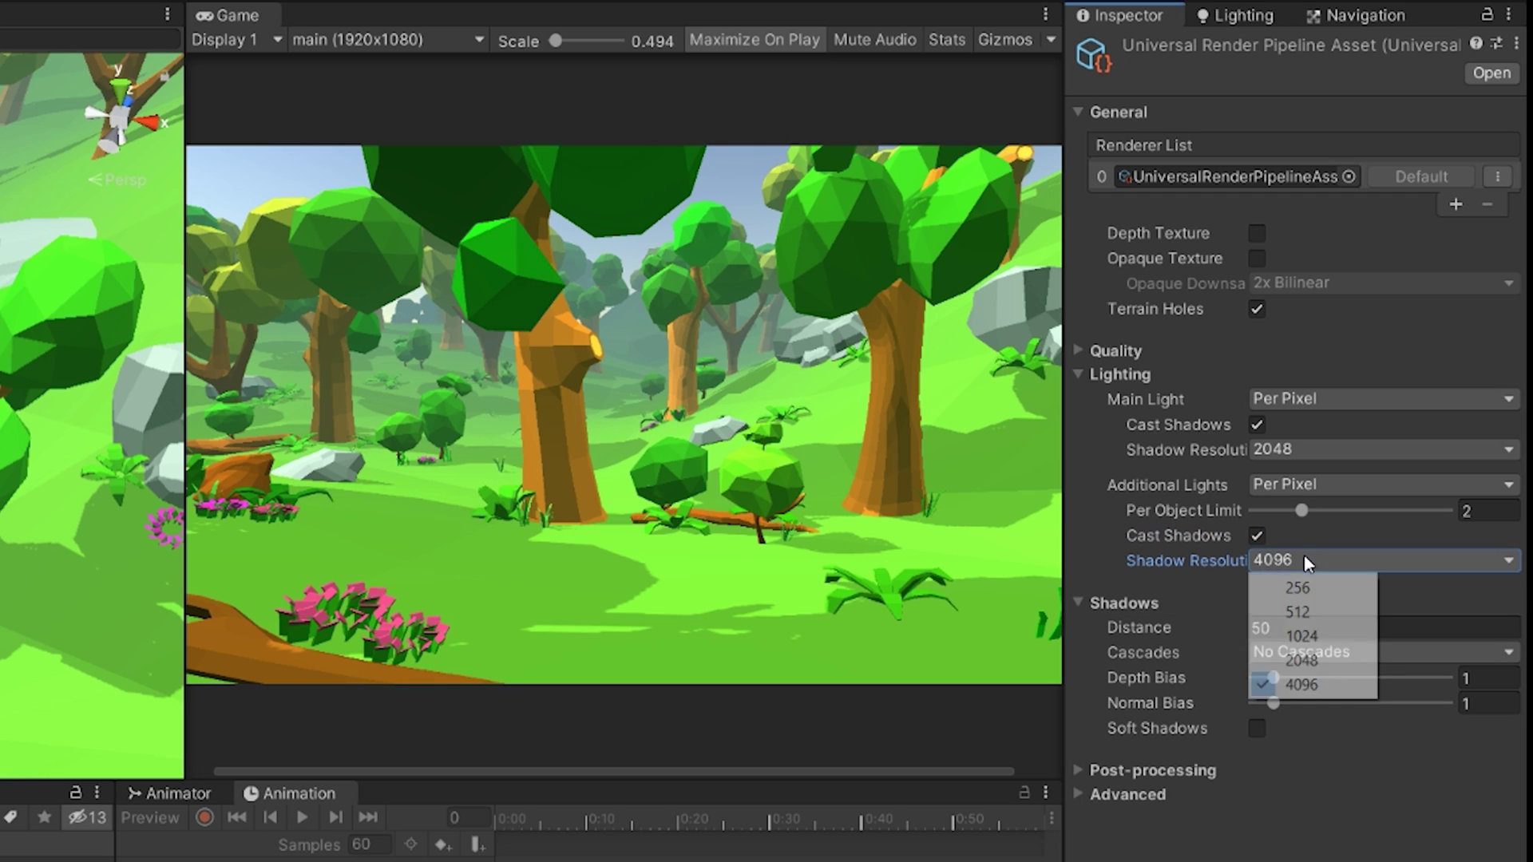
pyautogui.click(1257, 535)
pyautogui.click(1256, 536)
pyautogui.click(1256, 536)
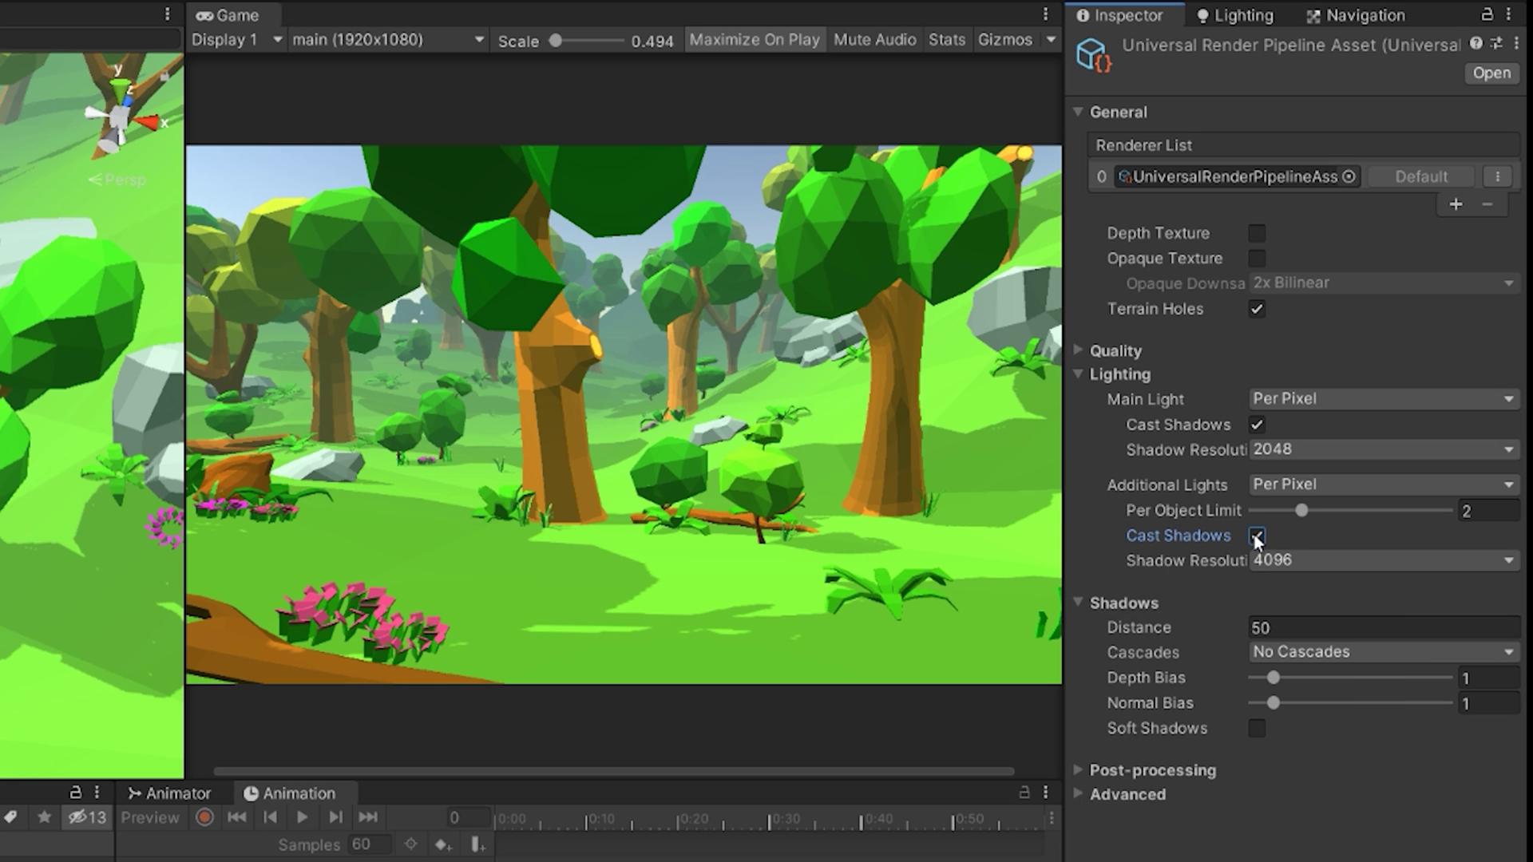
pyautogui.click(1256, 536)
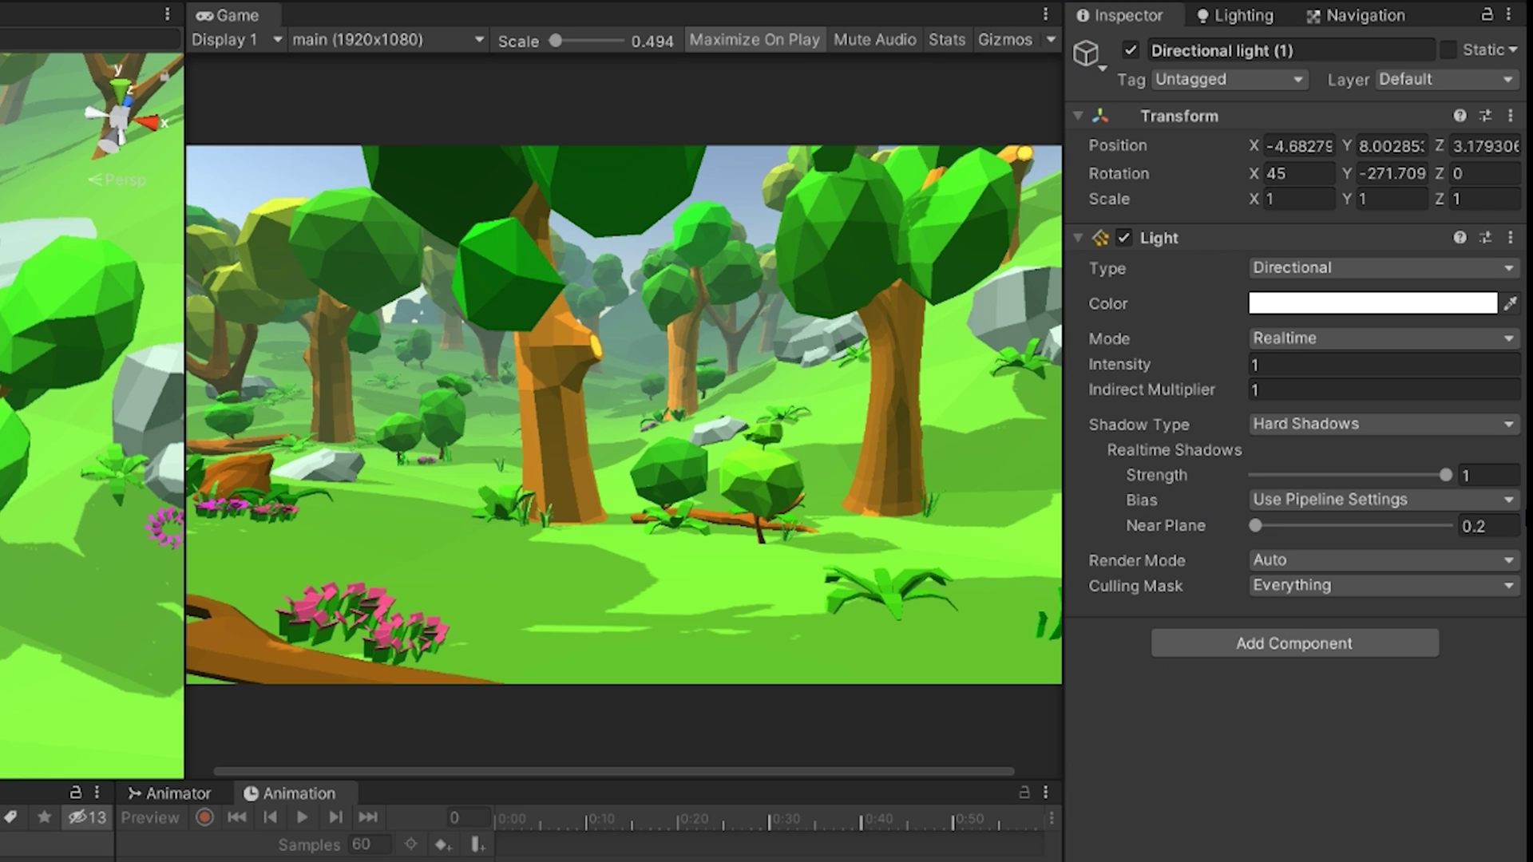
# Step: Keep shadow type as Hard Shadows and lower the per-object limit to 0
pyautogui.click(1305, 428)
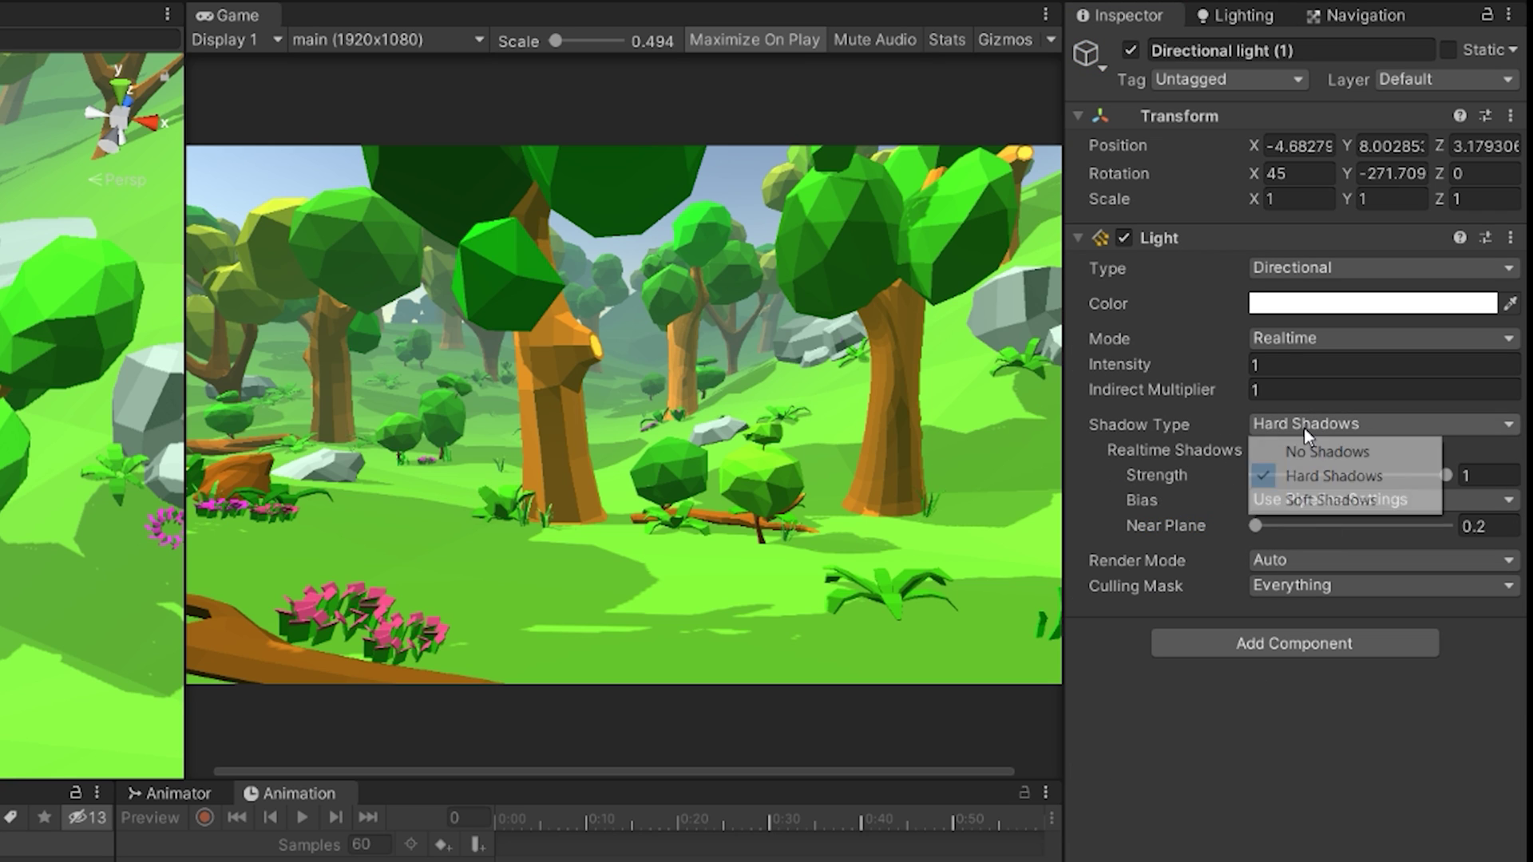
pyautogui.click(1302, 424)
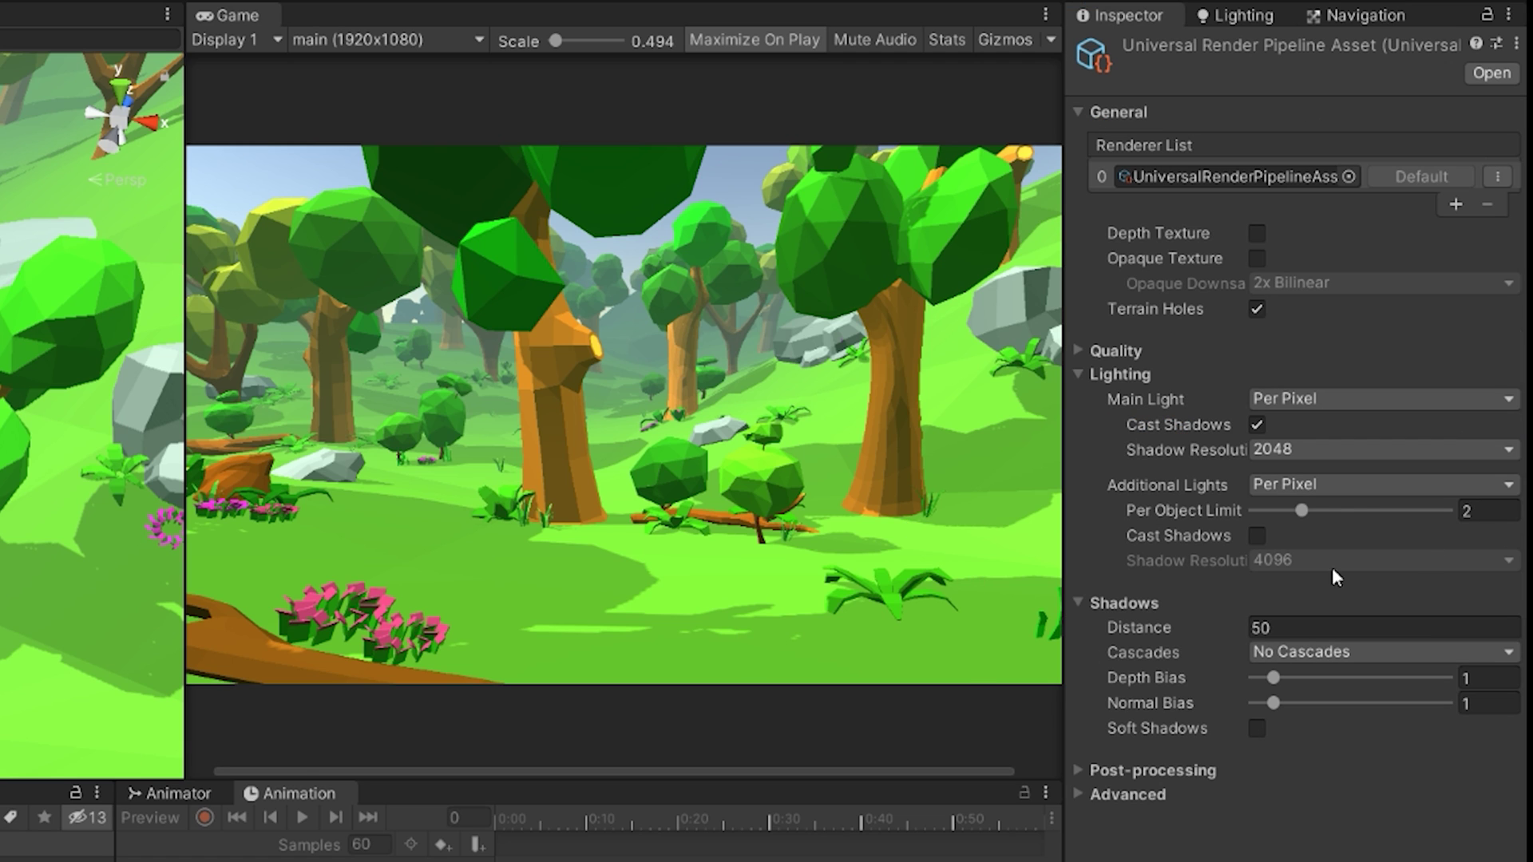
pyautogui.moveTo(1300, 510); pyautogui.dragTo(1251, 513)
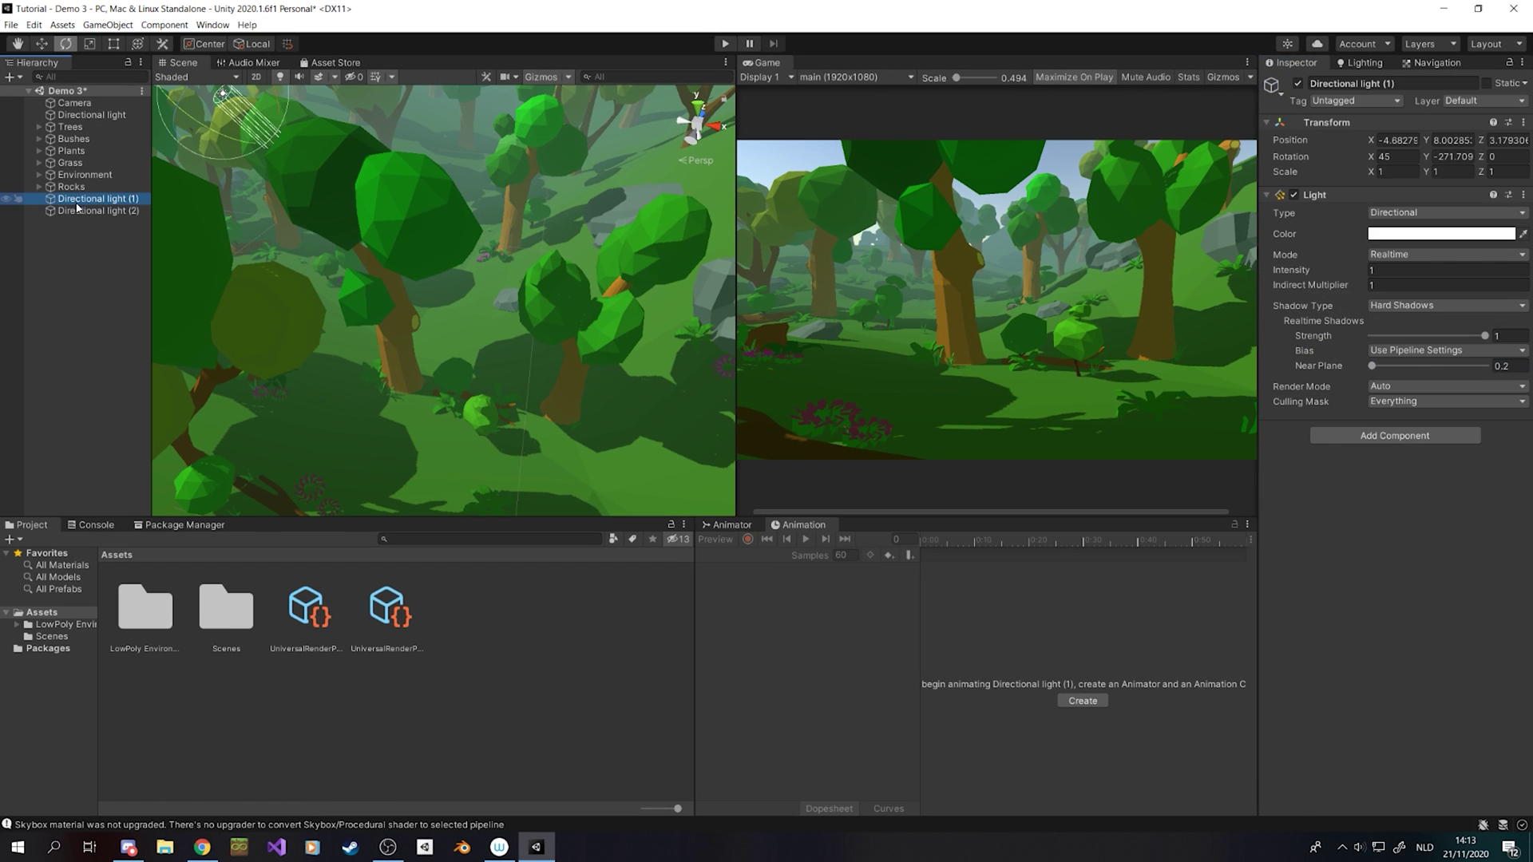
# Step: Delete Directional light (1) and (2), then show the pipeline asset with Lighting collapsed
pyautogui.click(76, 208)
pyautogui.click(77, 201)
pyautogui.press('Delete')
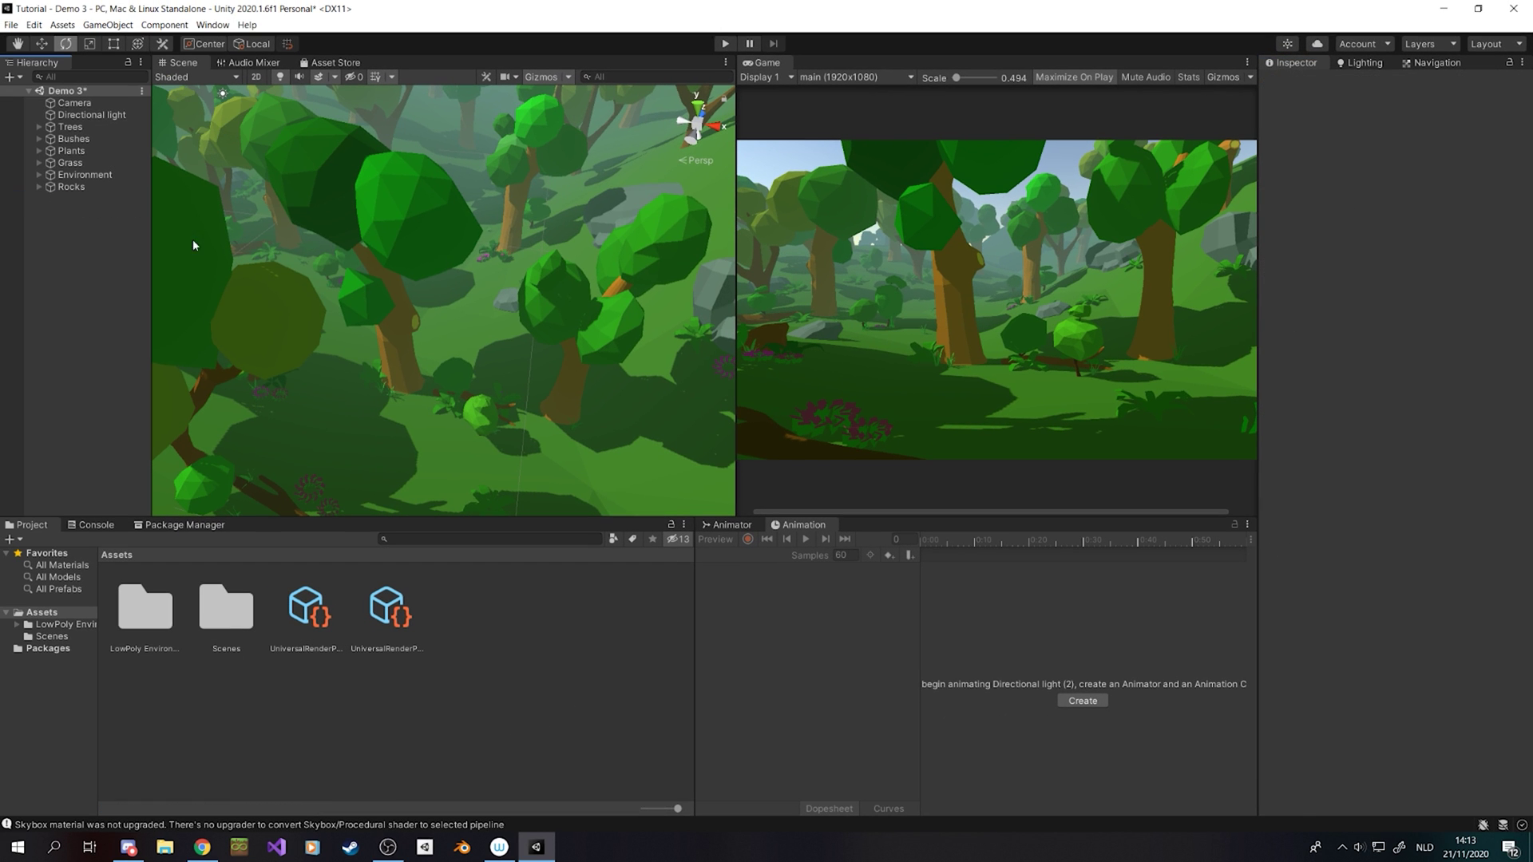
pyautogui.click(316, 625)
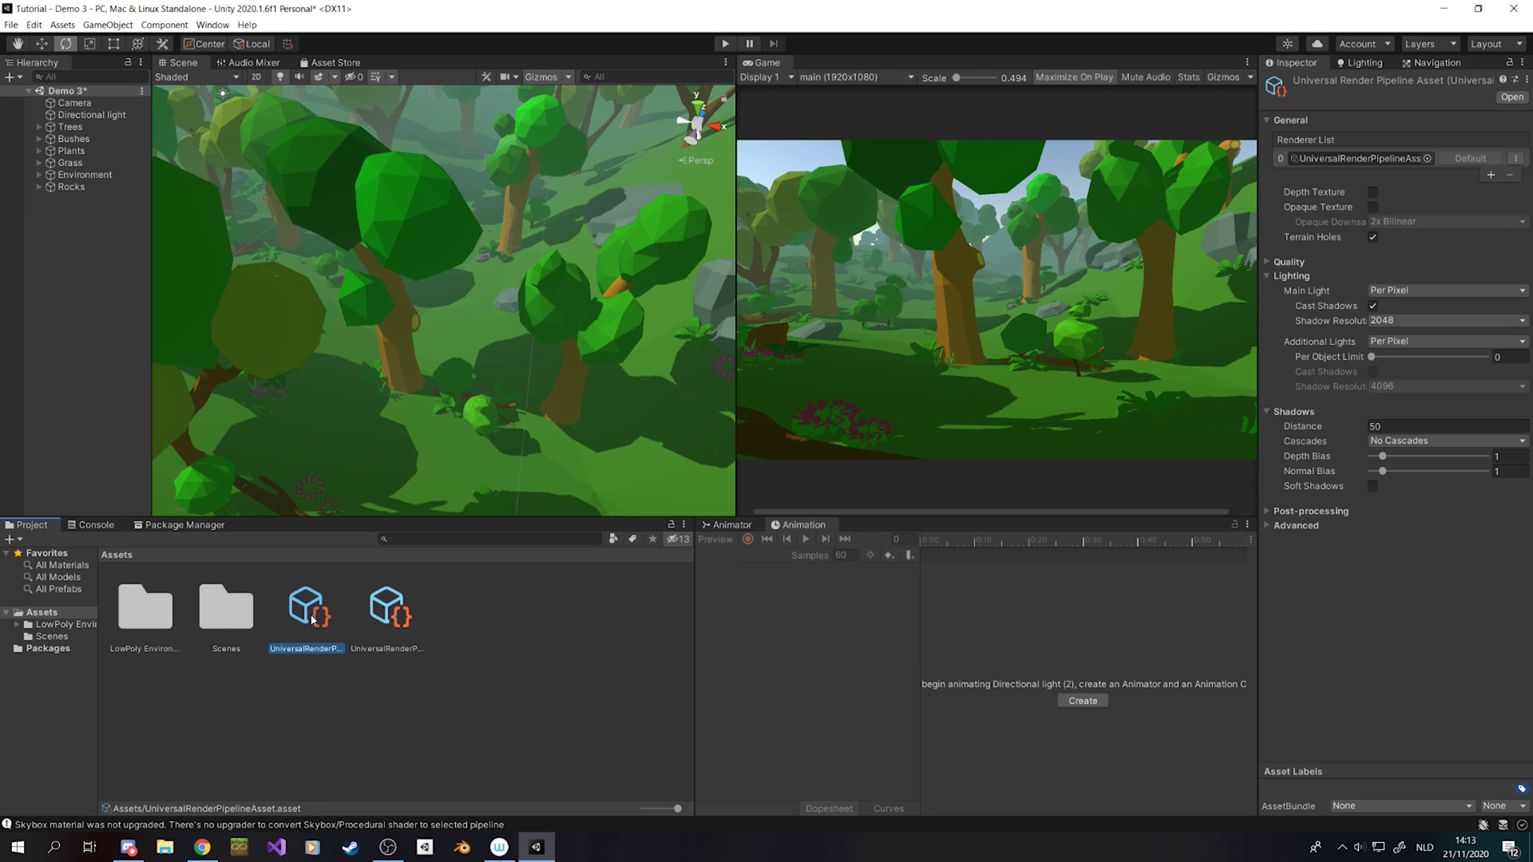
pyautogui.click(1293, 277)
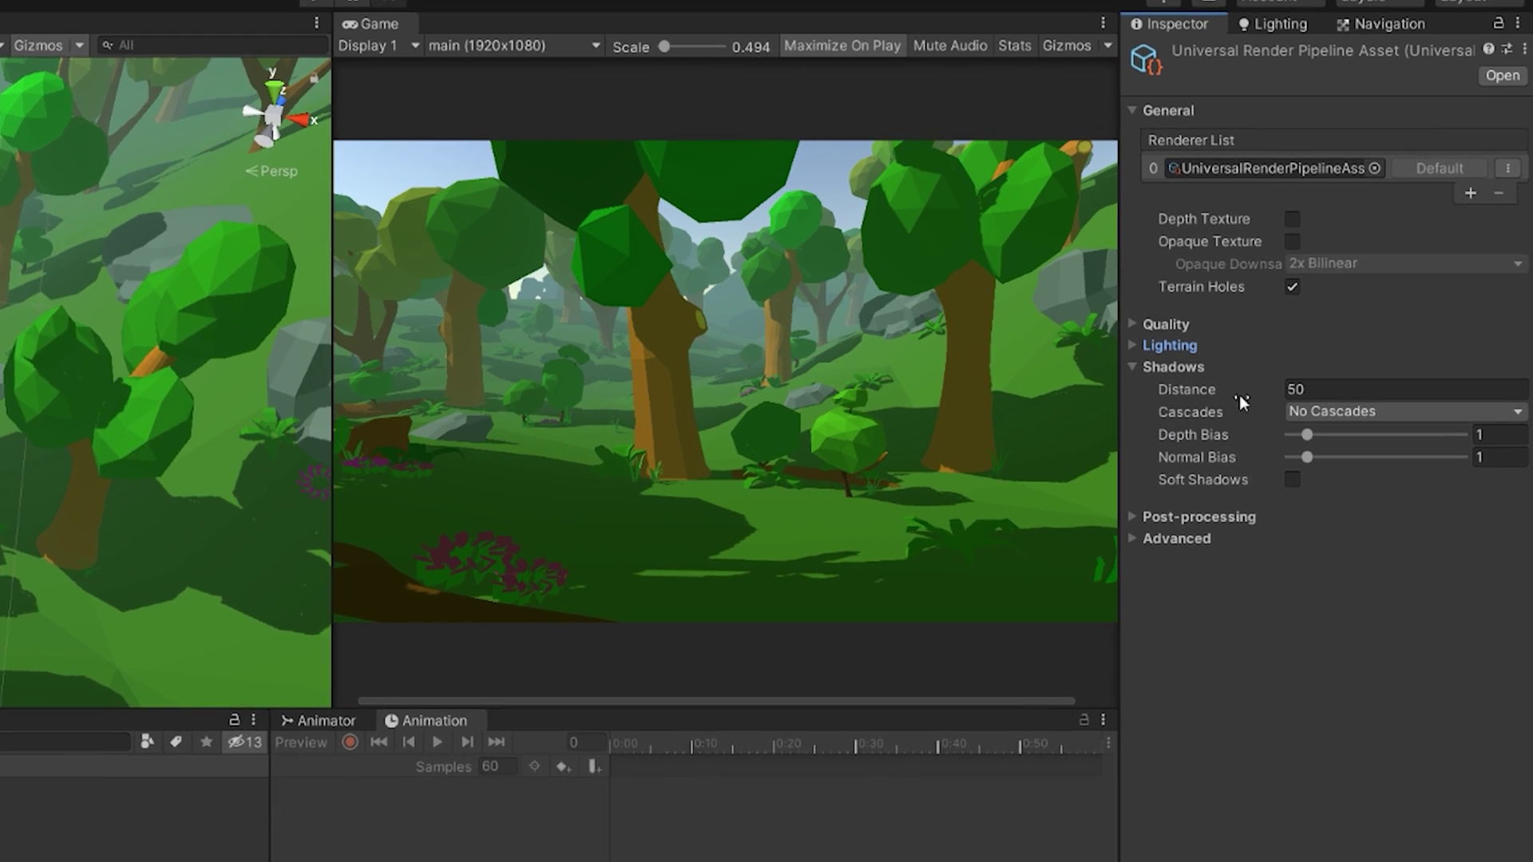
# Step: Compare very short shadow distances, then raise the shadow distance from 50 to 55
pyautogui.moveTo(1239, 394); pyautogui.dragTo(1051, 384)
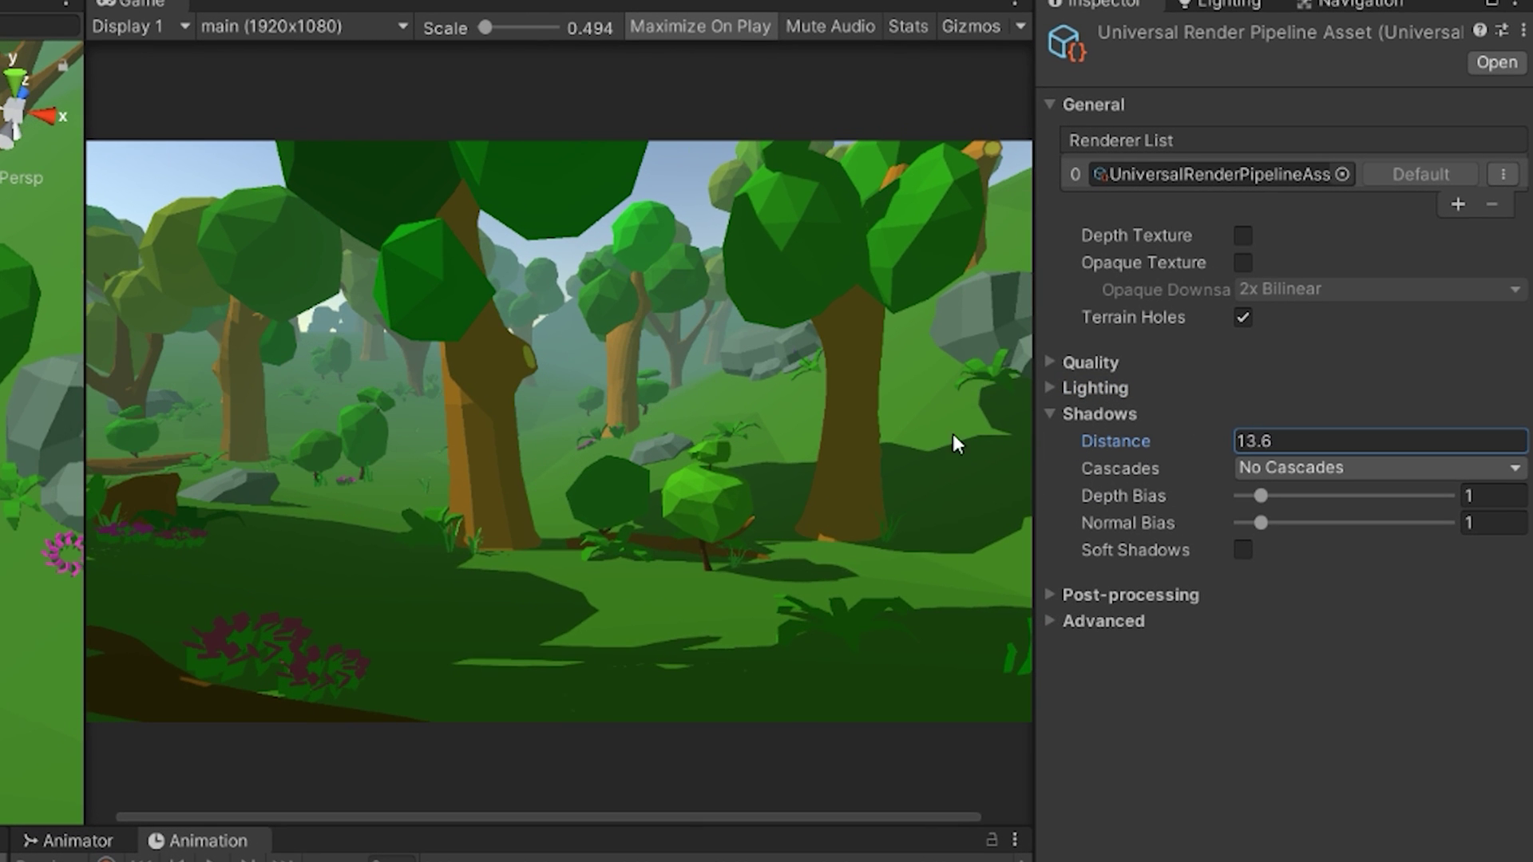
pyautogui.moveTo(953, 437); pyautogui.dragTo(896, 433)
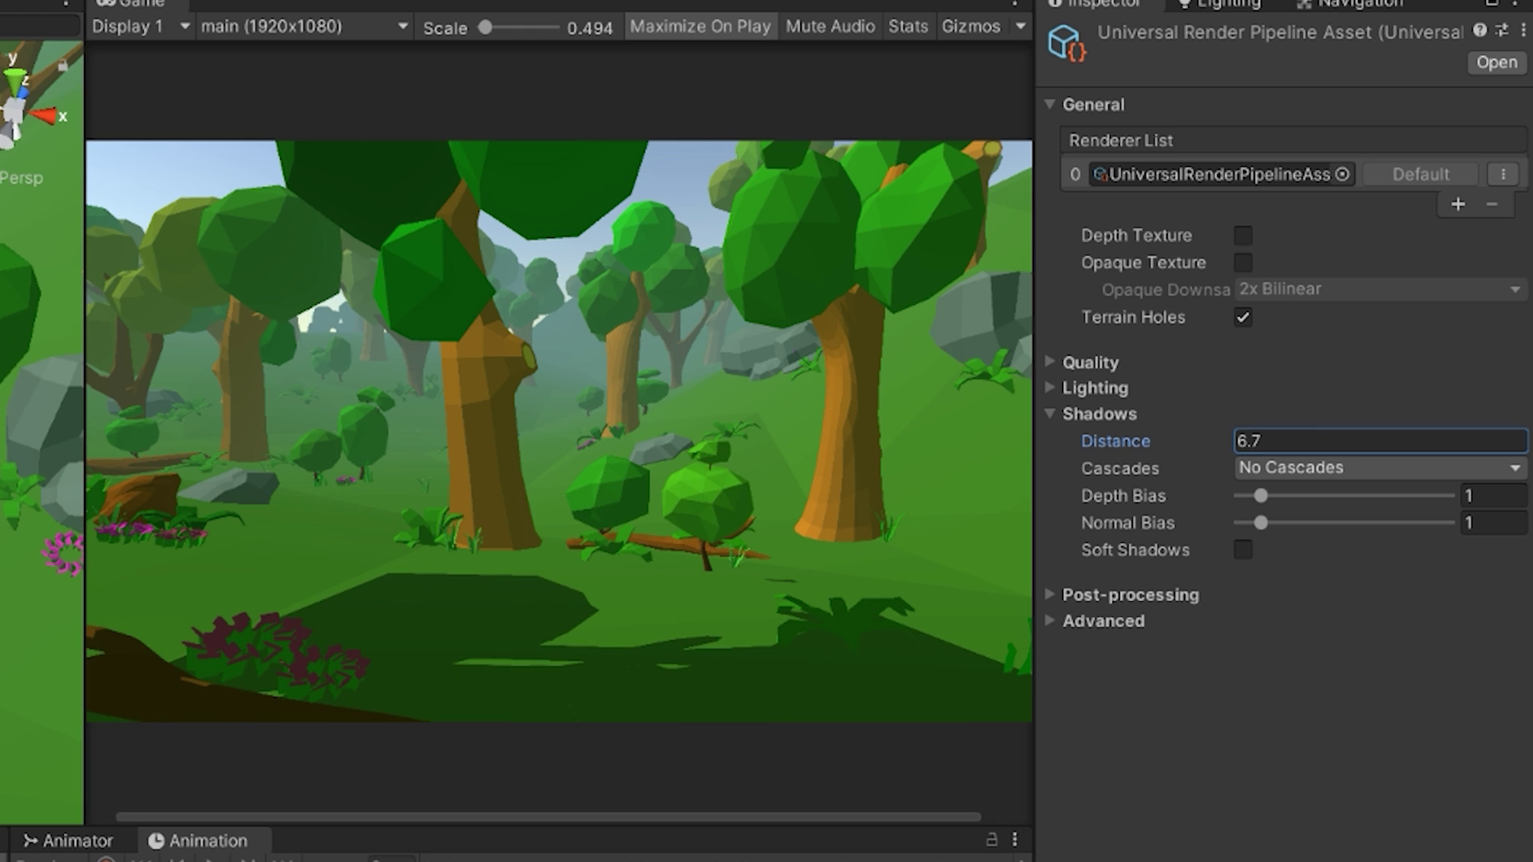
pyautogui.moveTo(48, 495); pyautogui.dragTo(56, 519, button='right')
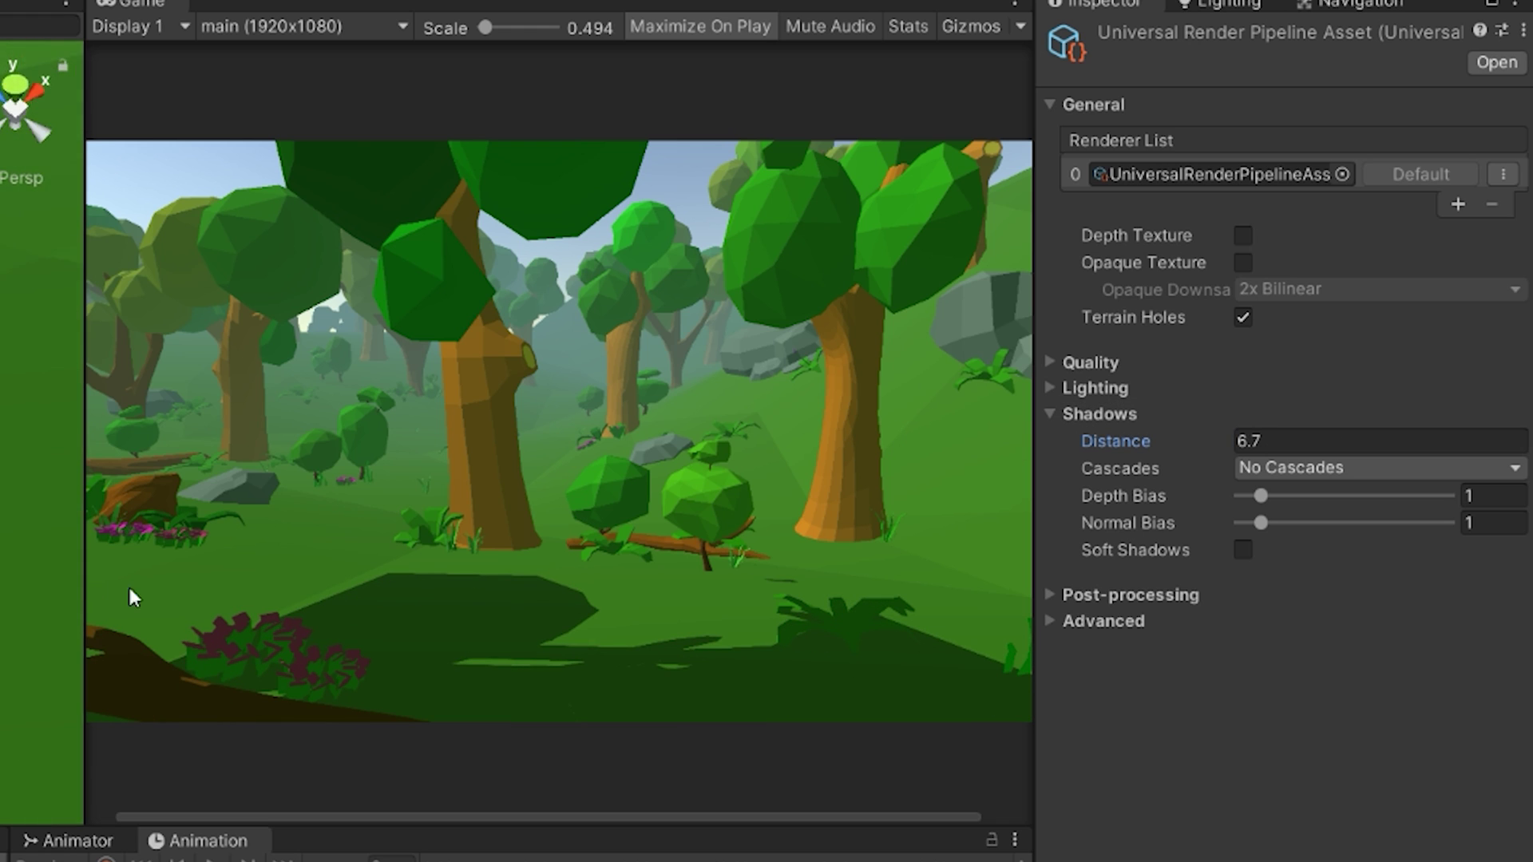
pyautogui.moveTo(131, 597); pyautogui.dragTo(457, 351, button='right')
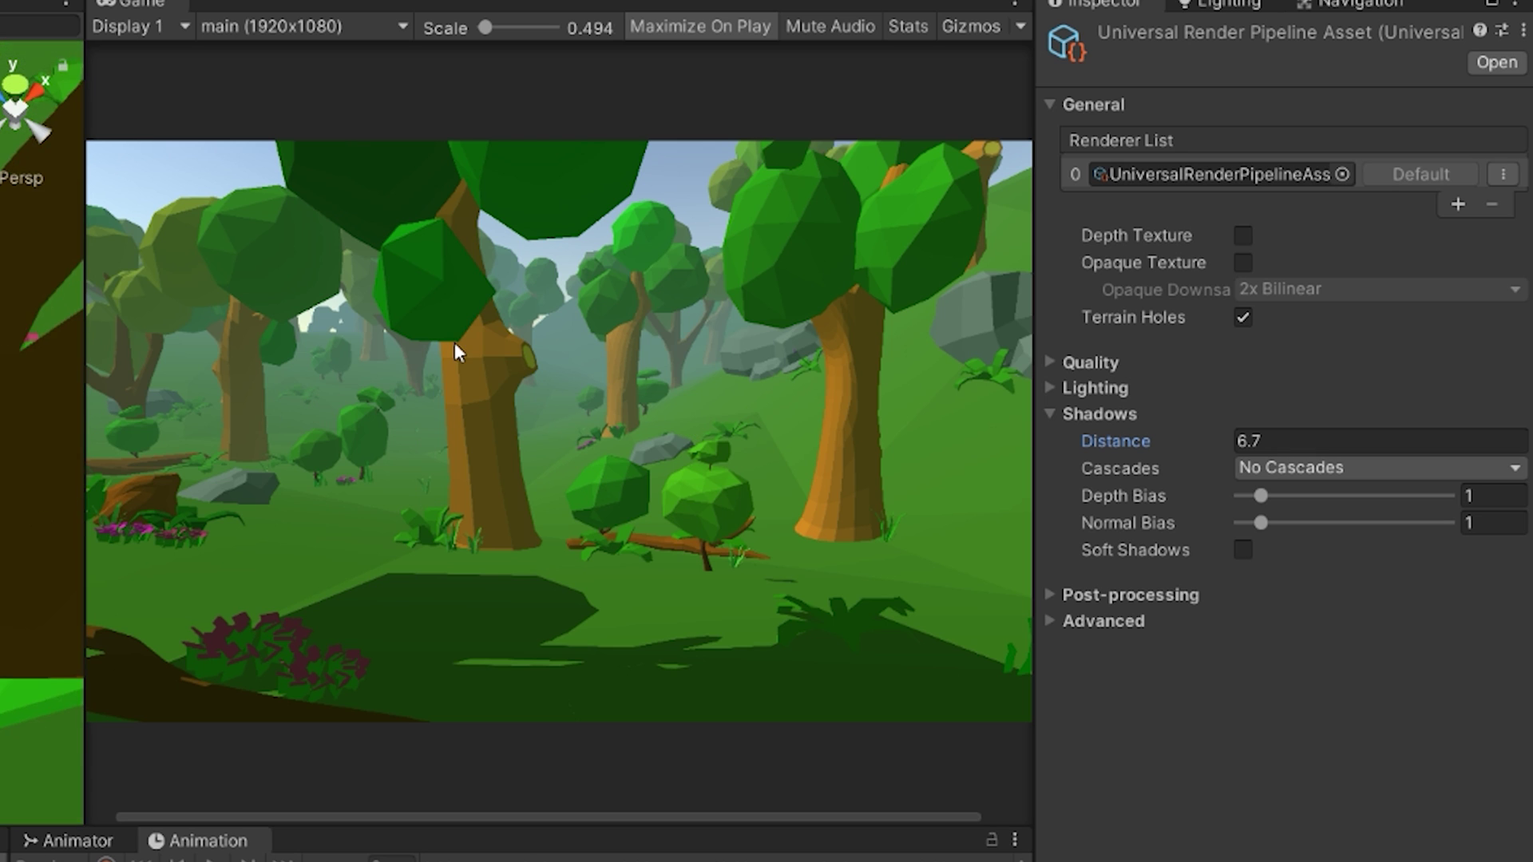
pyautogui.scroll(-1, 160, 607)
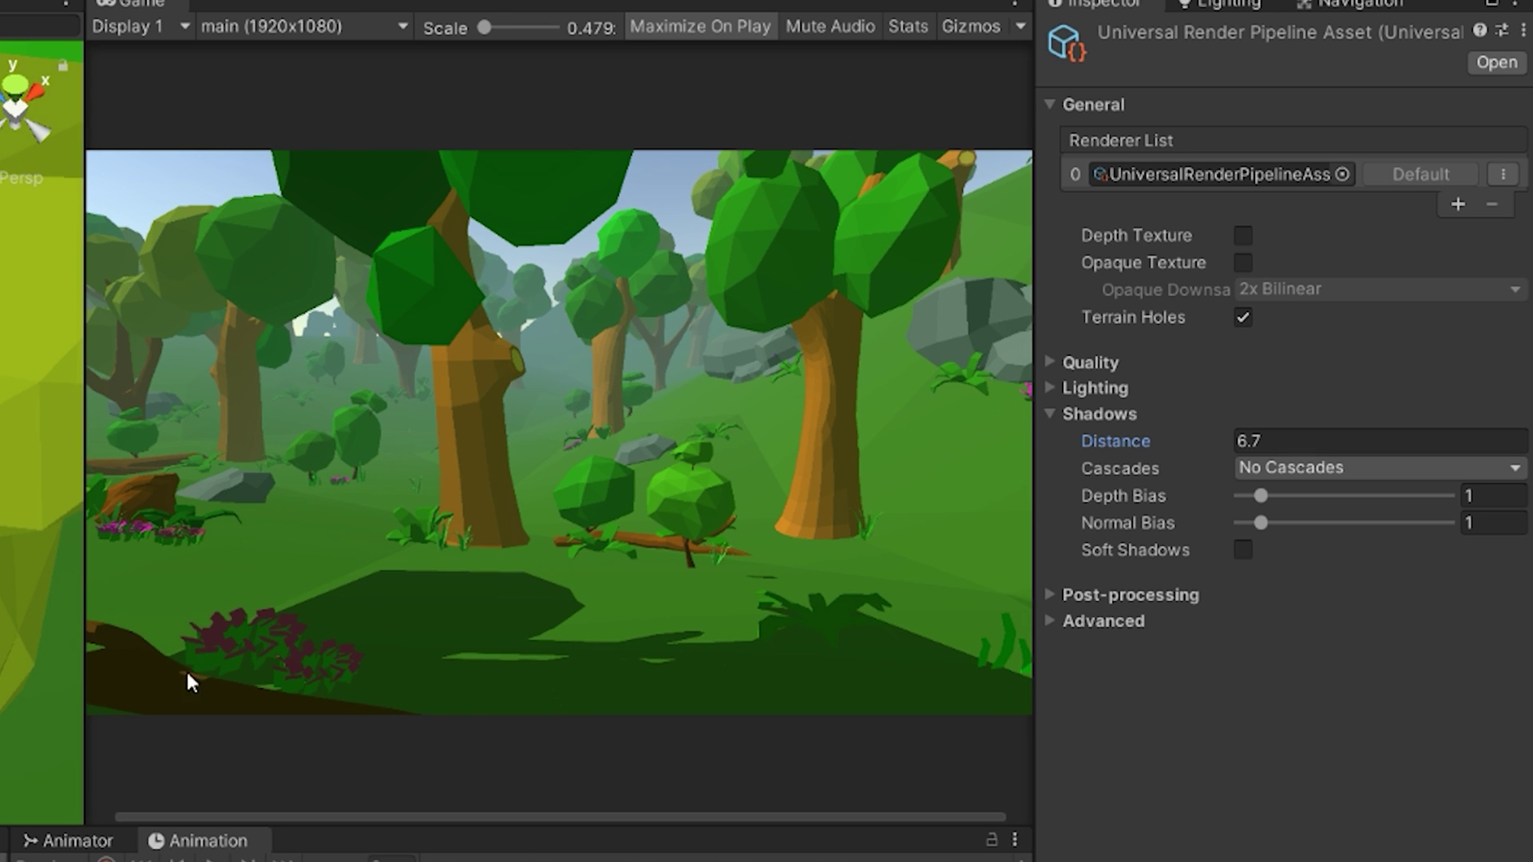
pyautogui.moveTo(1228, 432); pyautogui.dragTo(1501, 411)
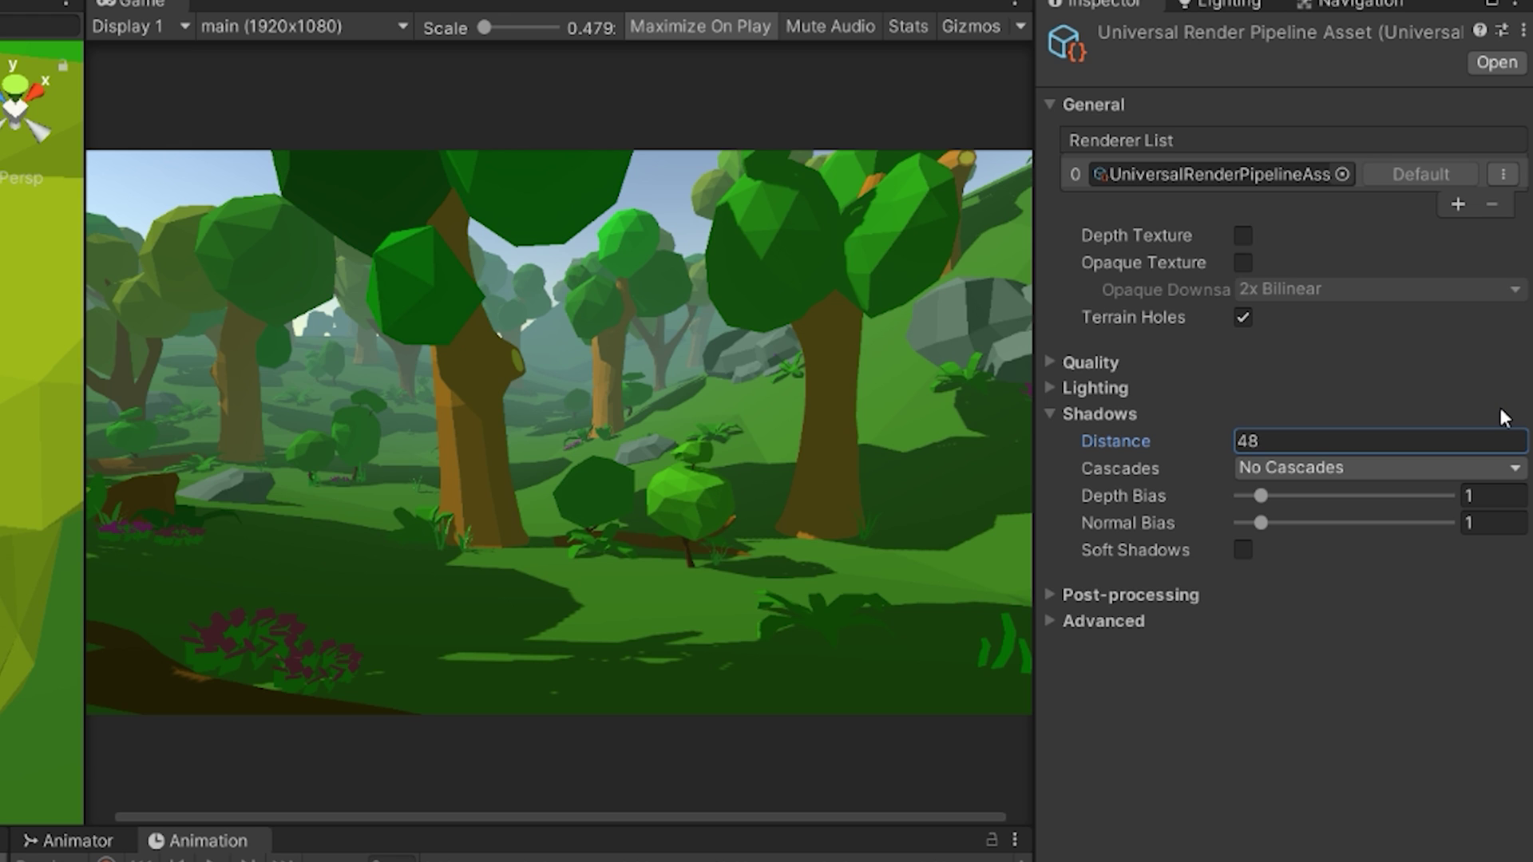
pyautogui.moveTo(1505, 415)
pyautogui.mouseDown()
pyautogui.moveTo(1529, 408)
pyautogui.moveTo(1486, 413)
pyautogui.moveTo(1531, 409)
pyautogui.mouseUp()
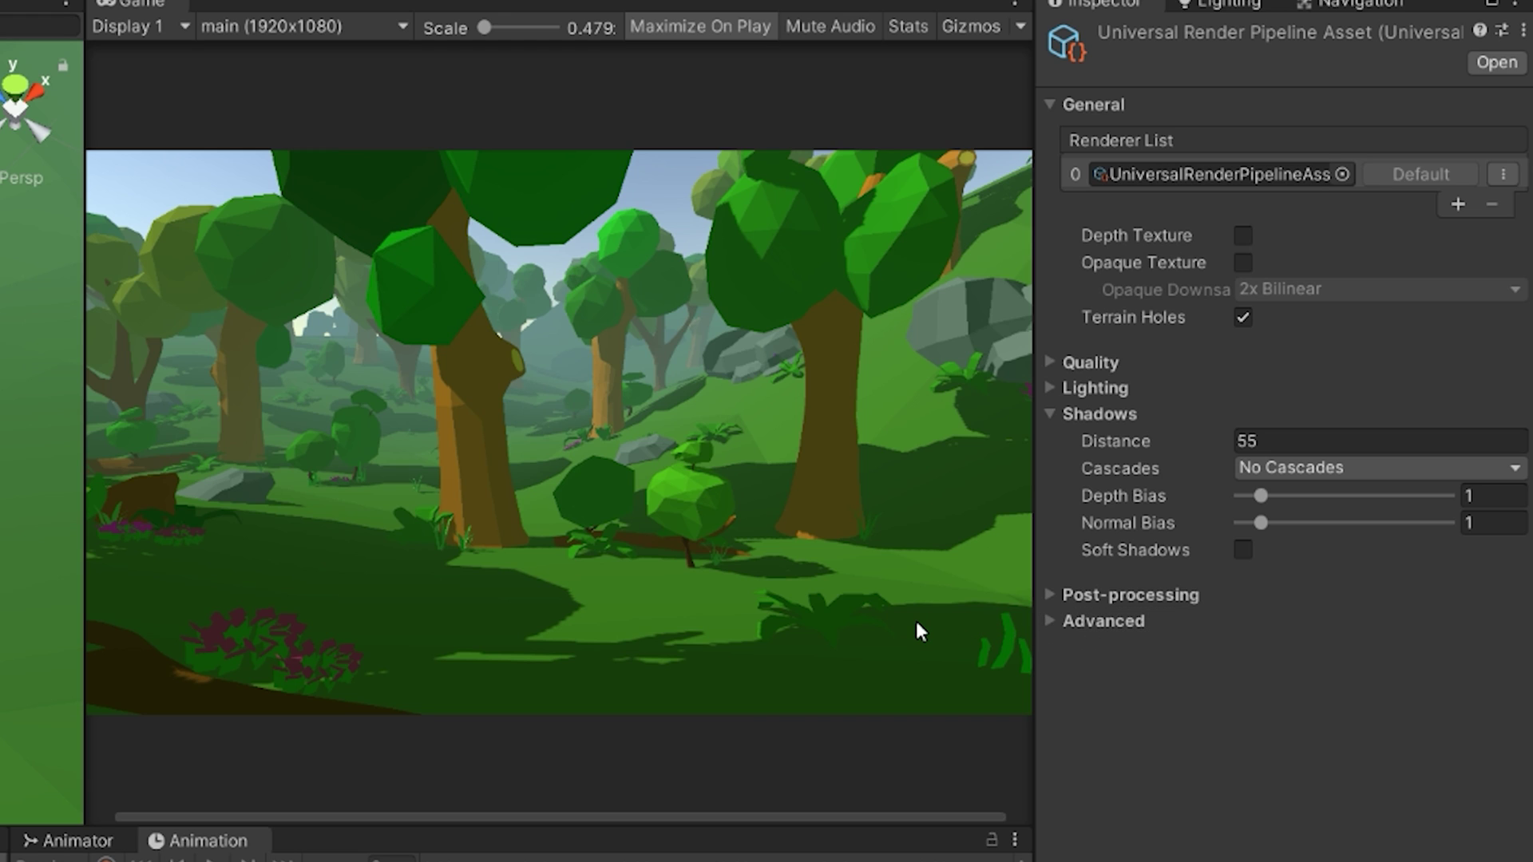
# Step: Switch shadows to Two Cascades and drag the split to 30.8% / 69.2%
pyautogui.click(1268, 466)
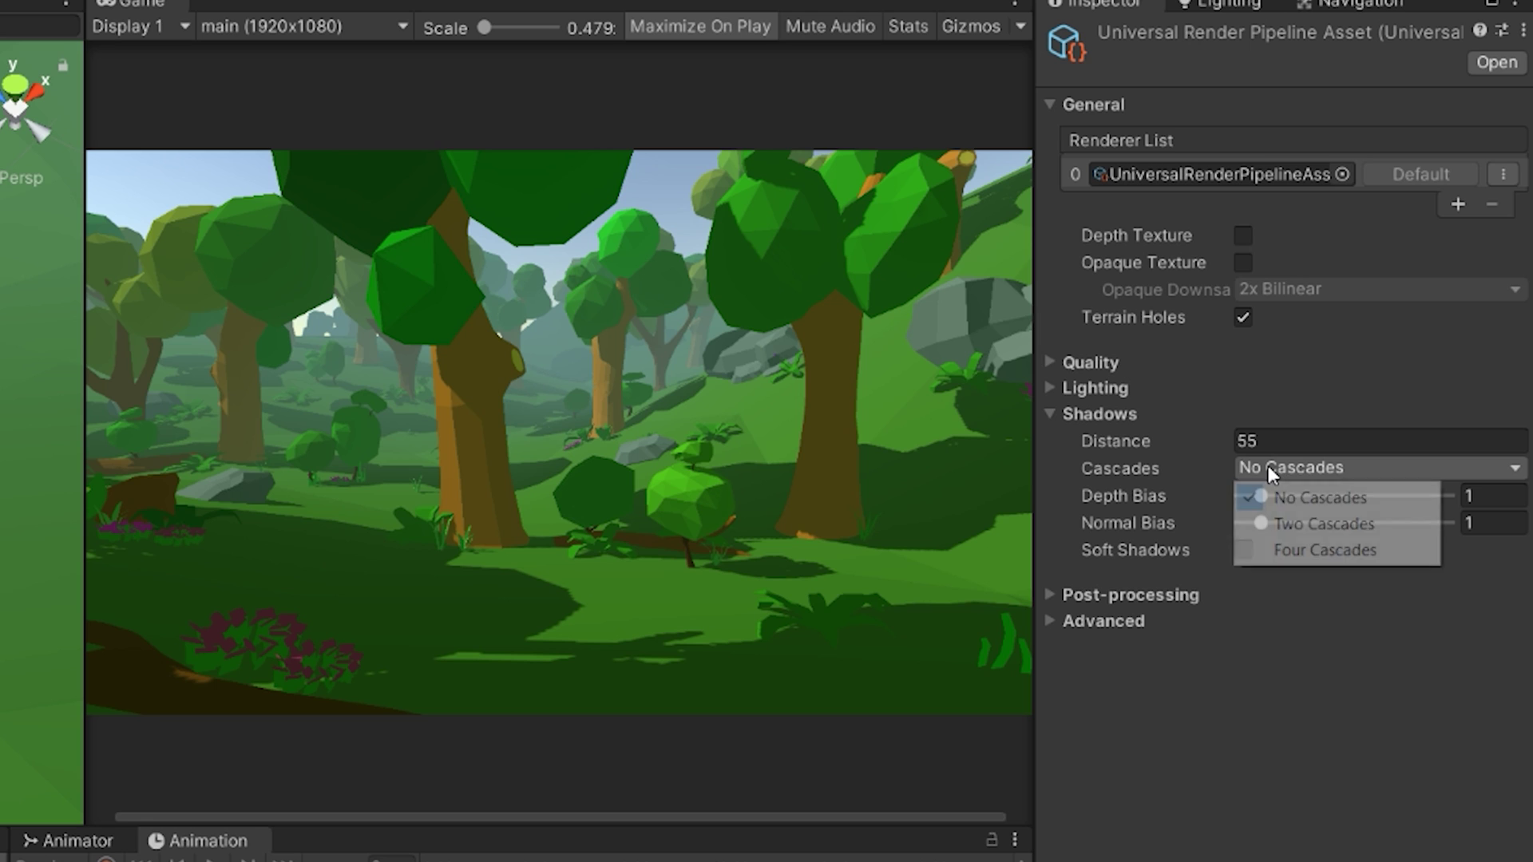
pyautogui.click(1286, 525)
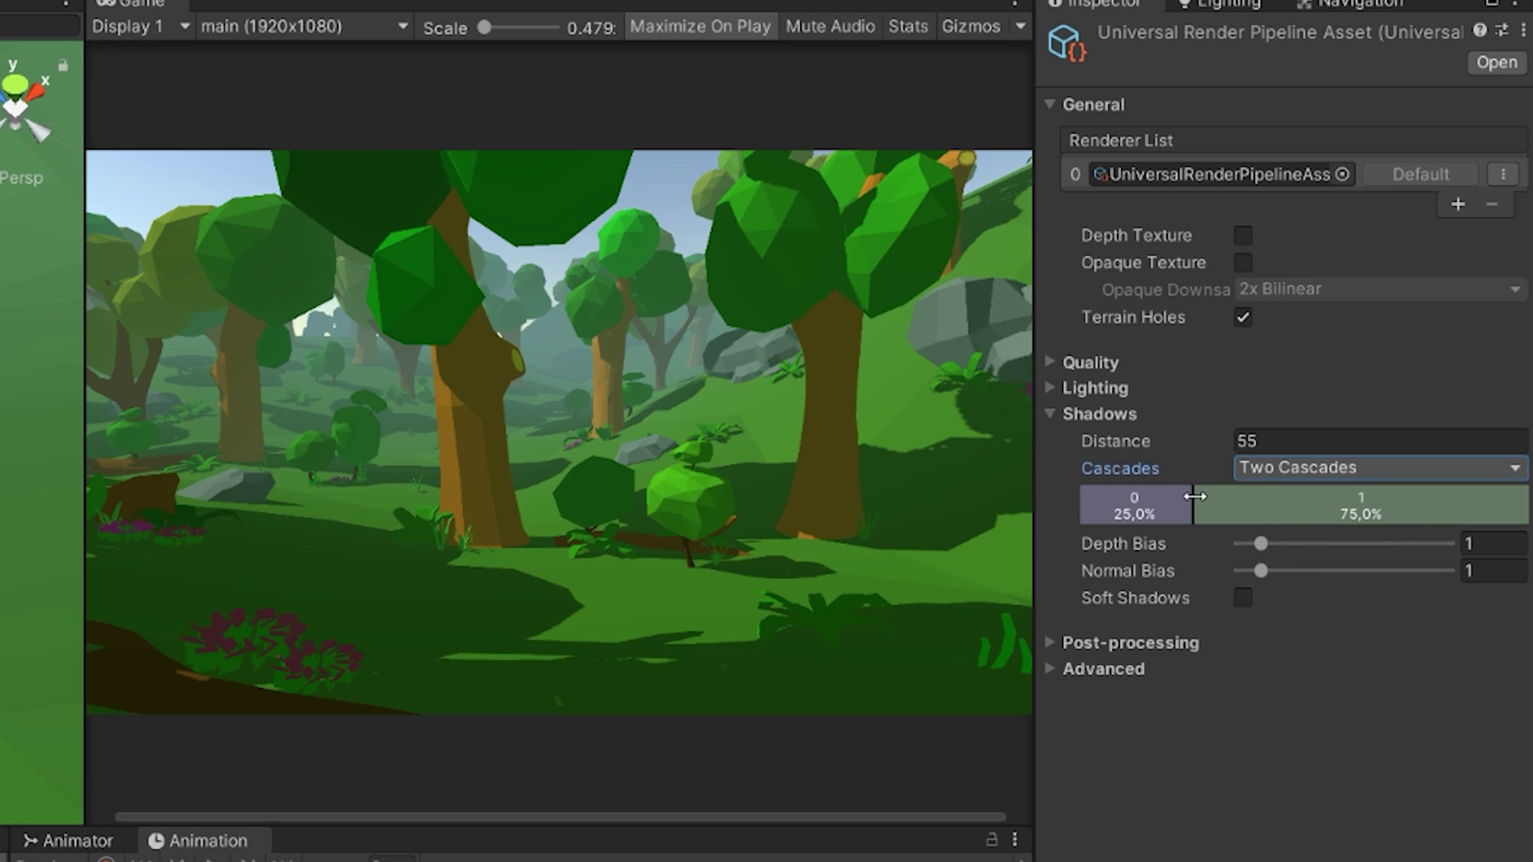
pyautogui.moveTo(1193, 499); pyautogui.dragTo(1086, 510)
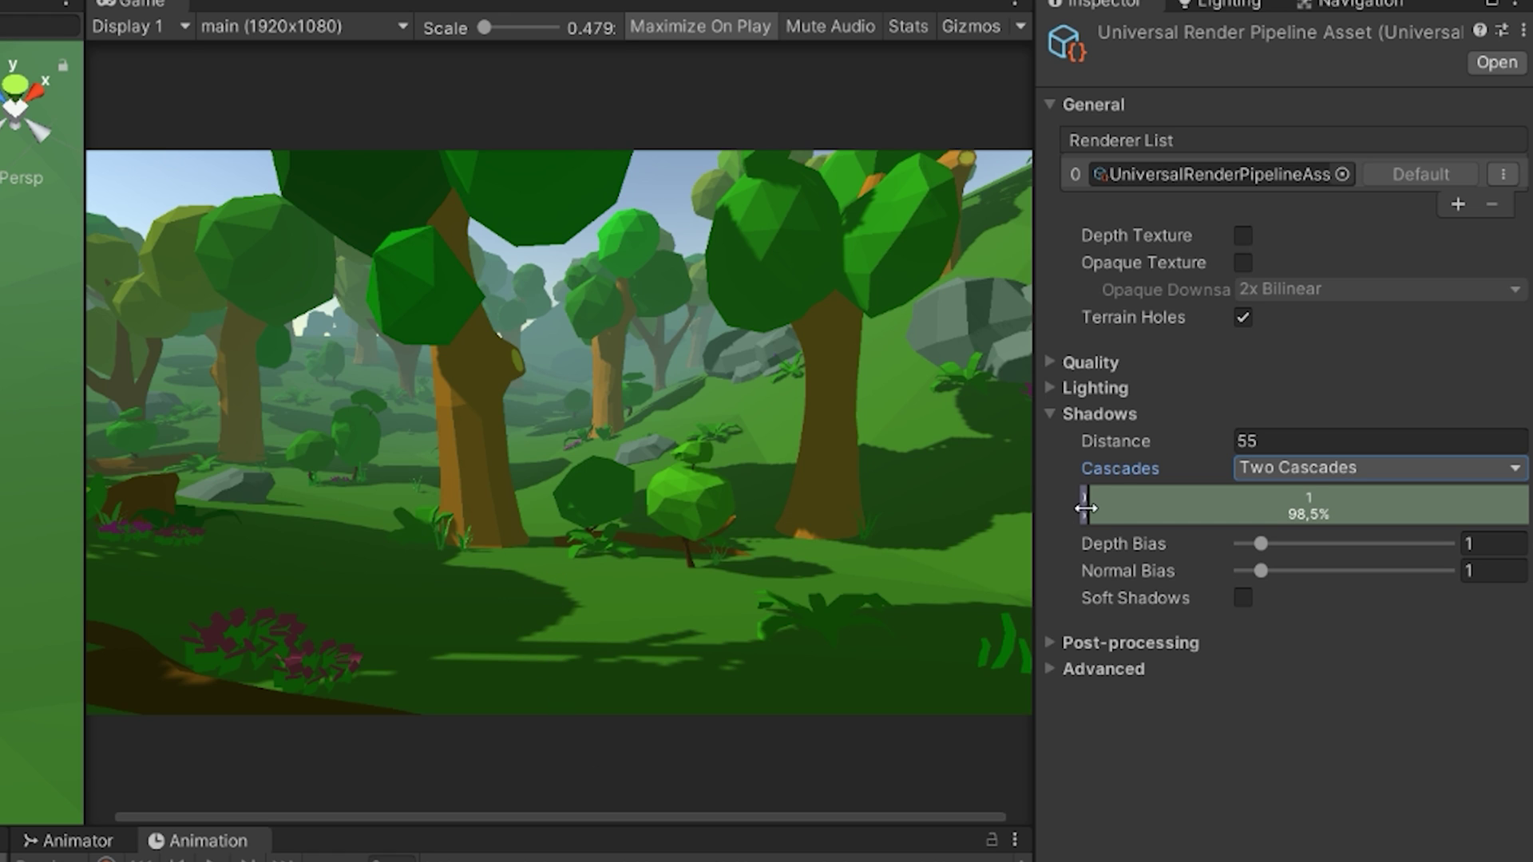
pyautogui.moveTo(1086, 508); pyautogui.dragTo(1209, 515)
pyautogui.scroll(4, 592, 409)
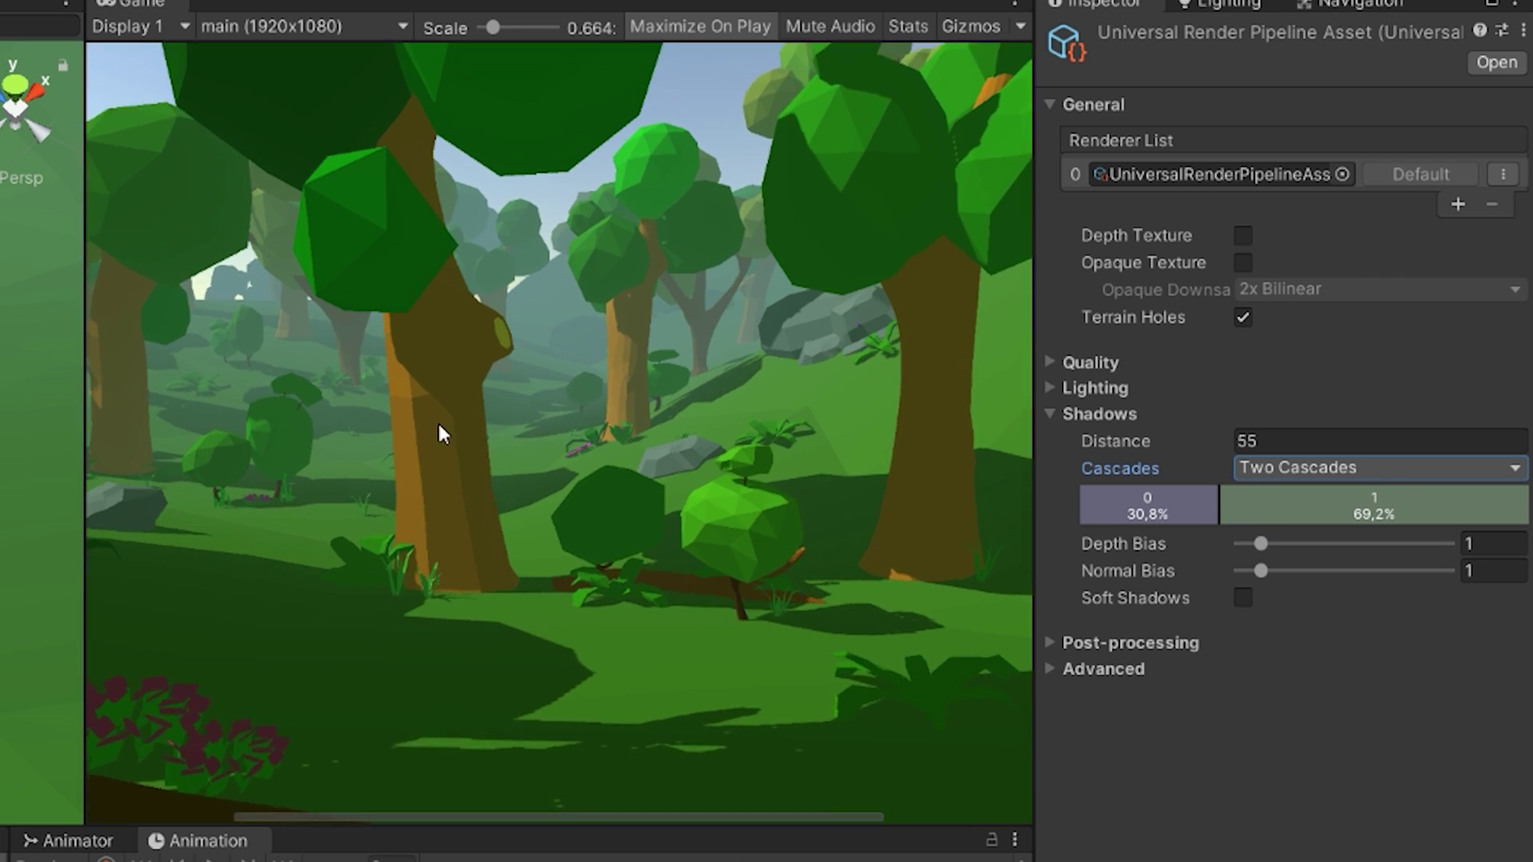
pyautogui.scroll(5, 437, 420)
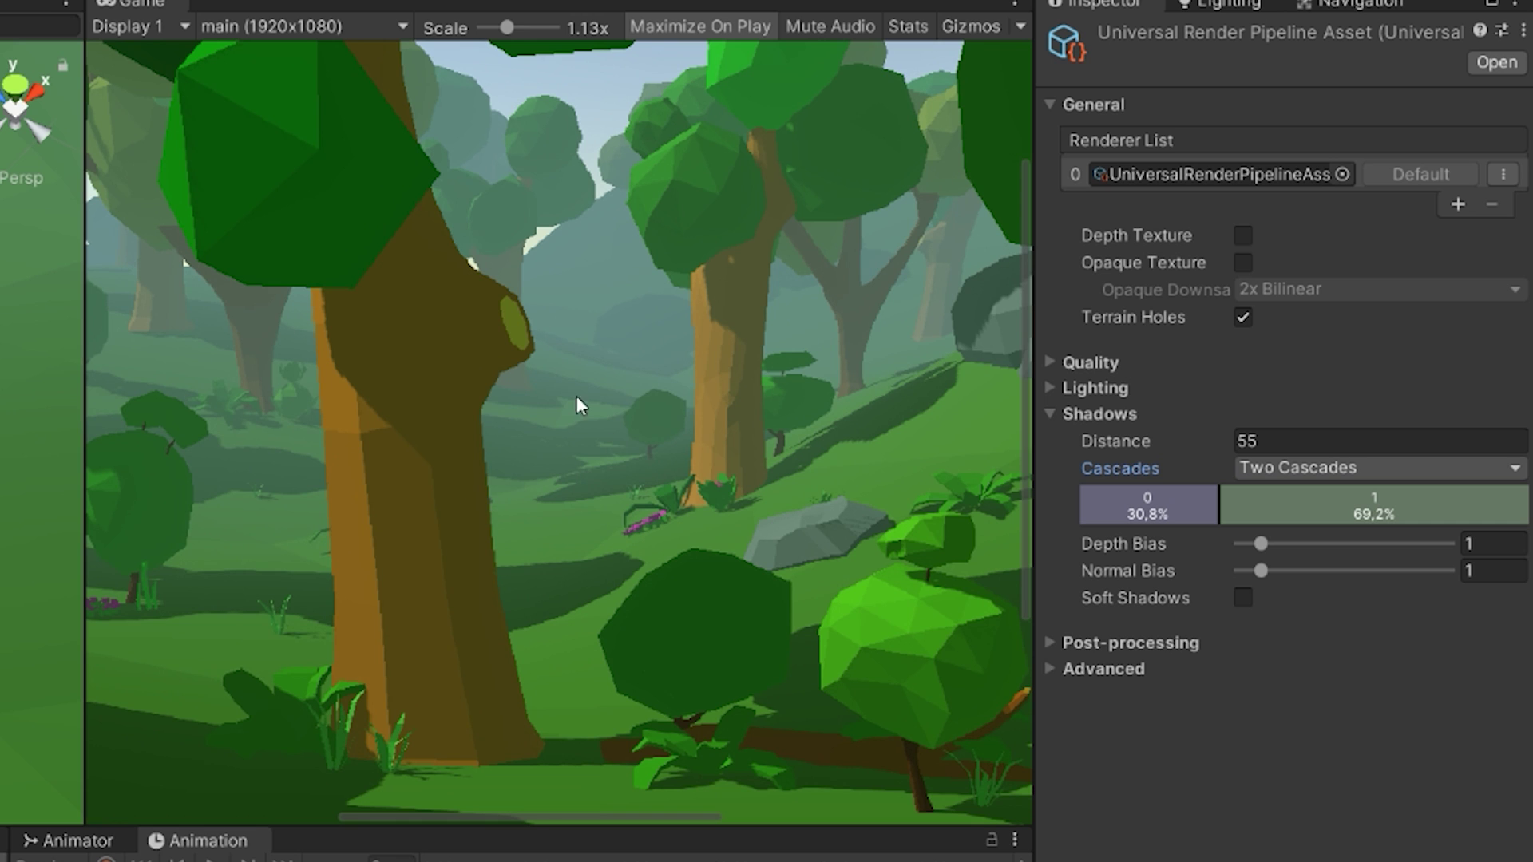
# Step: Switch to Four Cascades split 27.1%, 14.8%, 20.5% and 37.5%
pyautogui.scroll(-5, 696, 523)
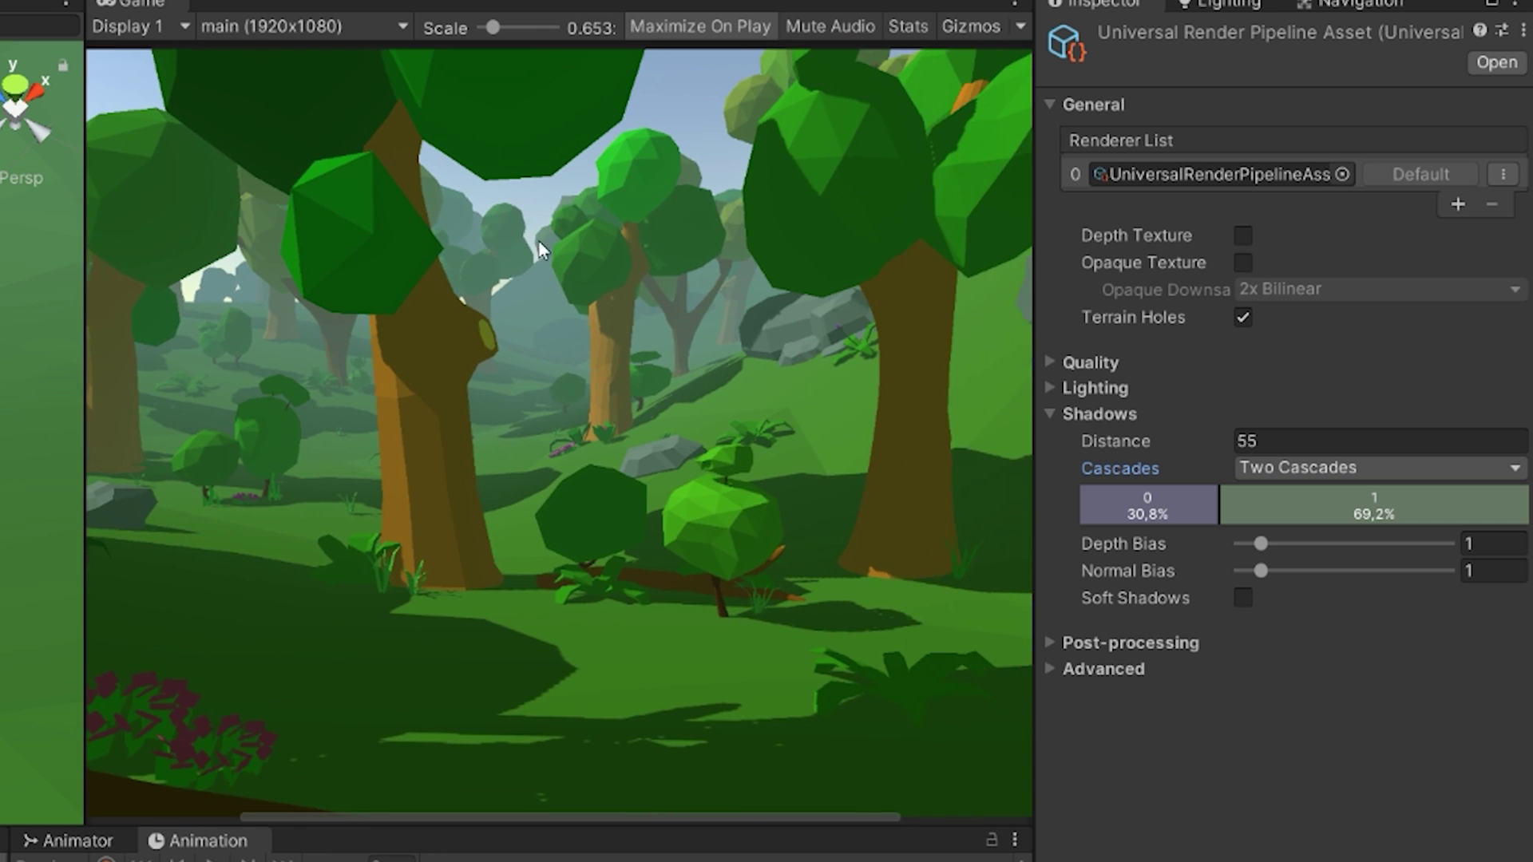
pyautogui.click(1325, 460)
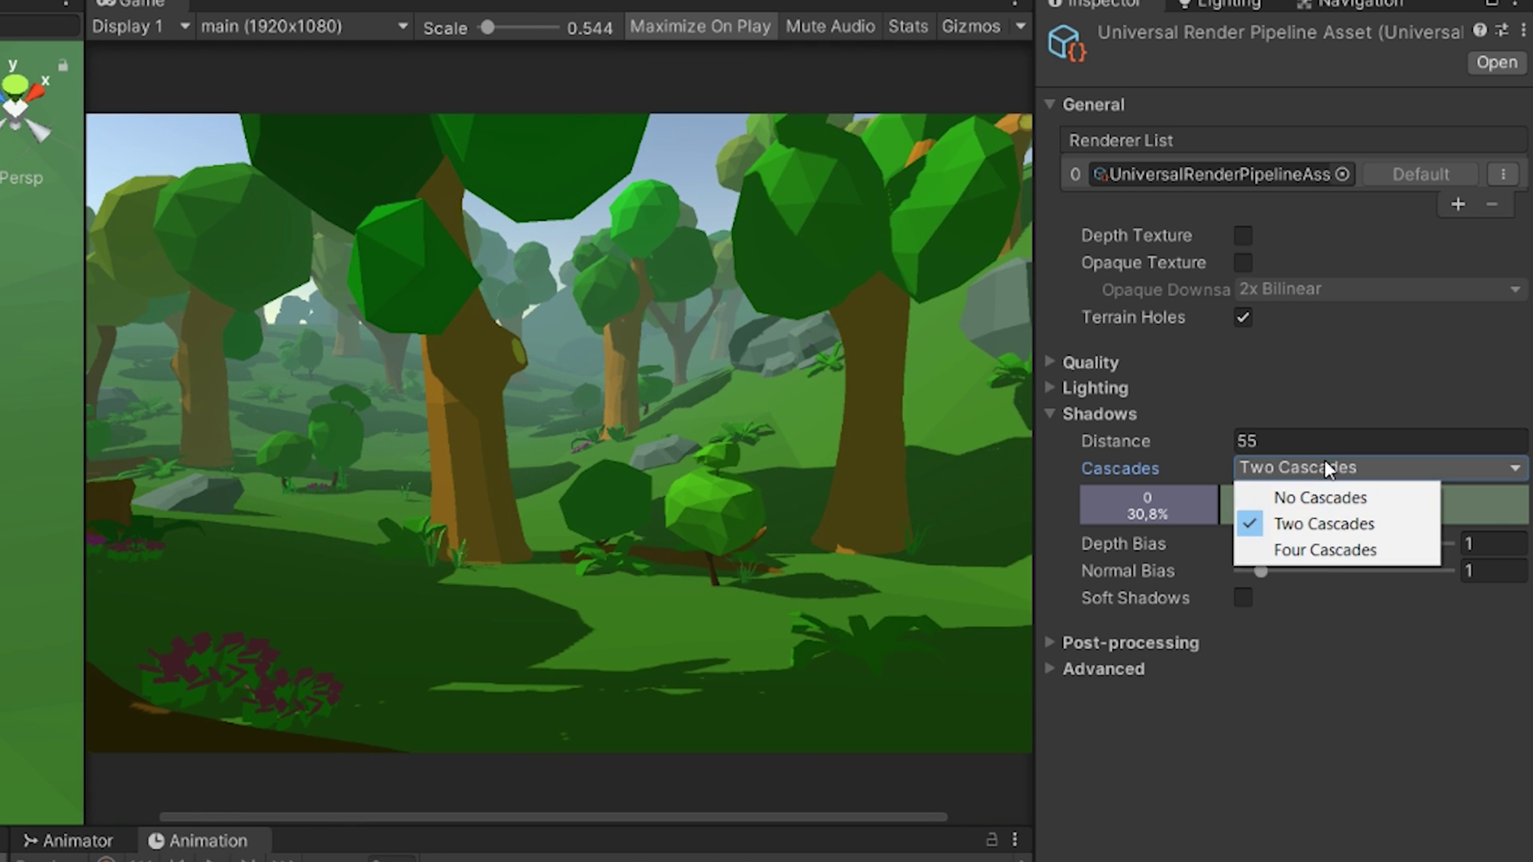
pyautogui.click(1307, 560)
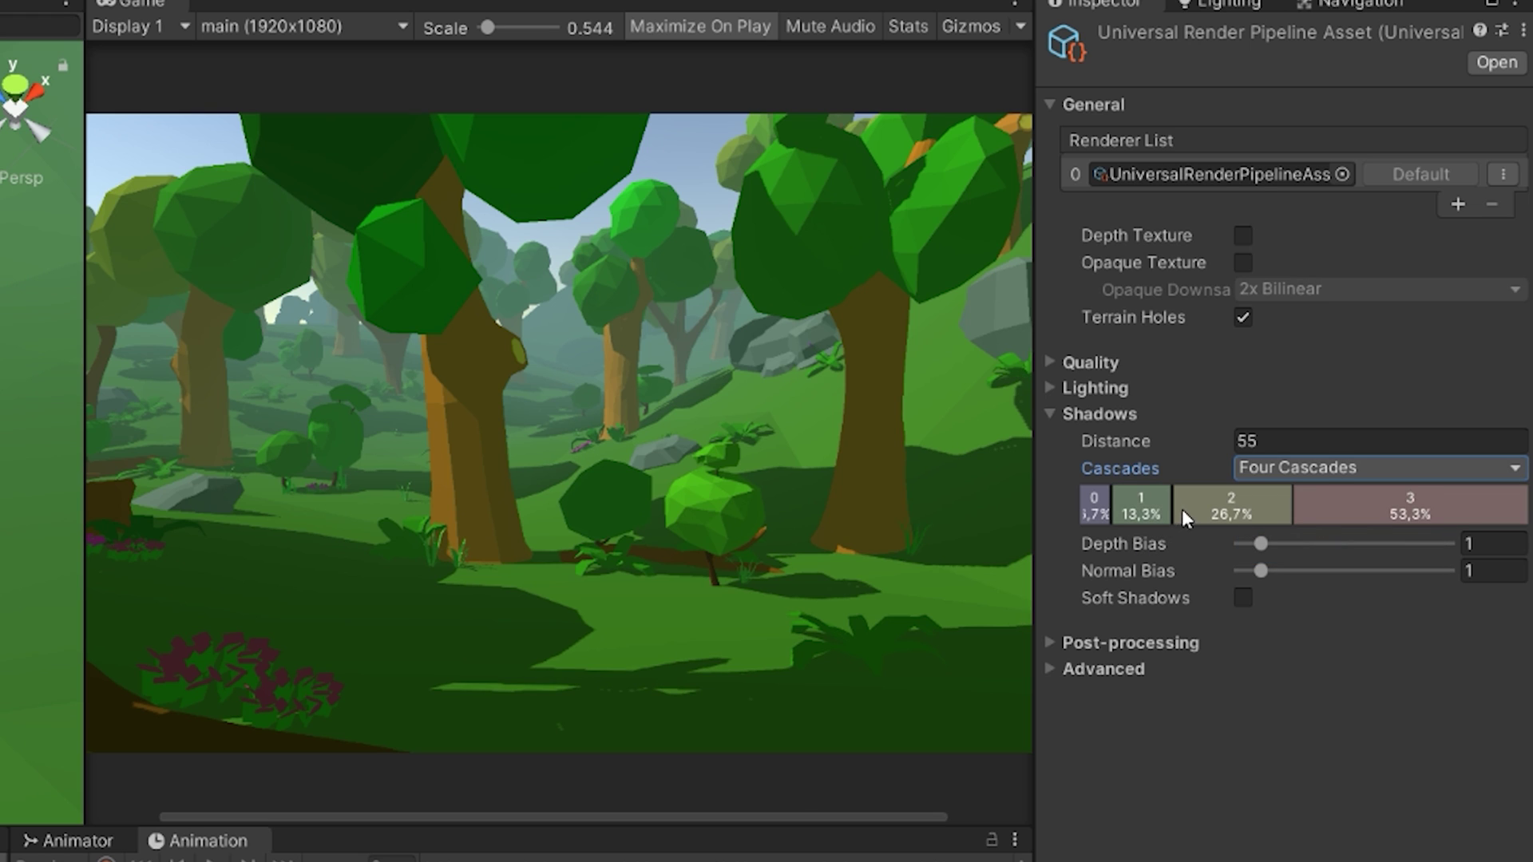
pyautogui.moveTo(1174, 504); pyautogui.dragTo(1362, 503)
pyautogui.moveTo(1239, 503); pyautogui.dragTo(1269, 504)
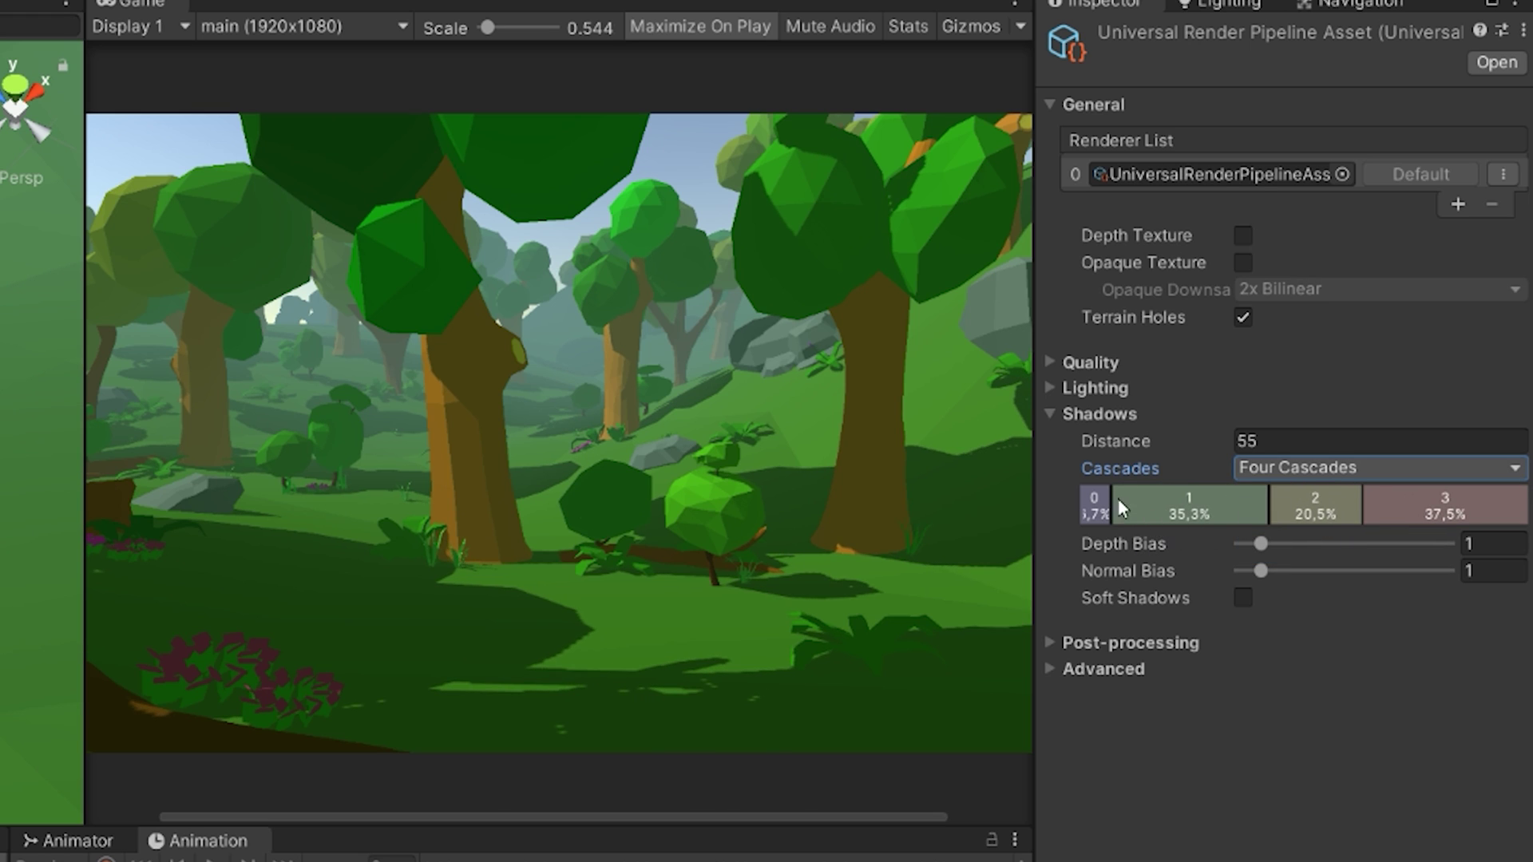
pyautogui.moveTo(1117, 503); pyautogui.dragTo(1201, 501)
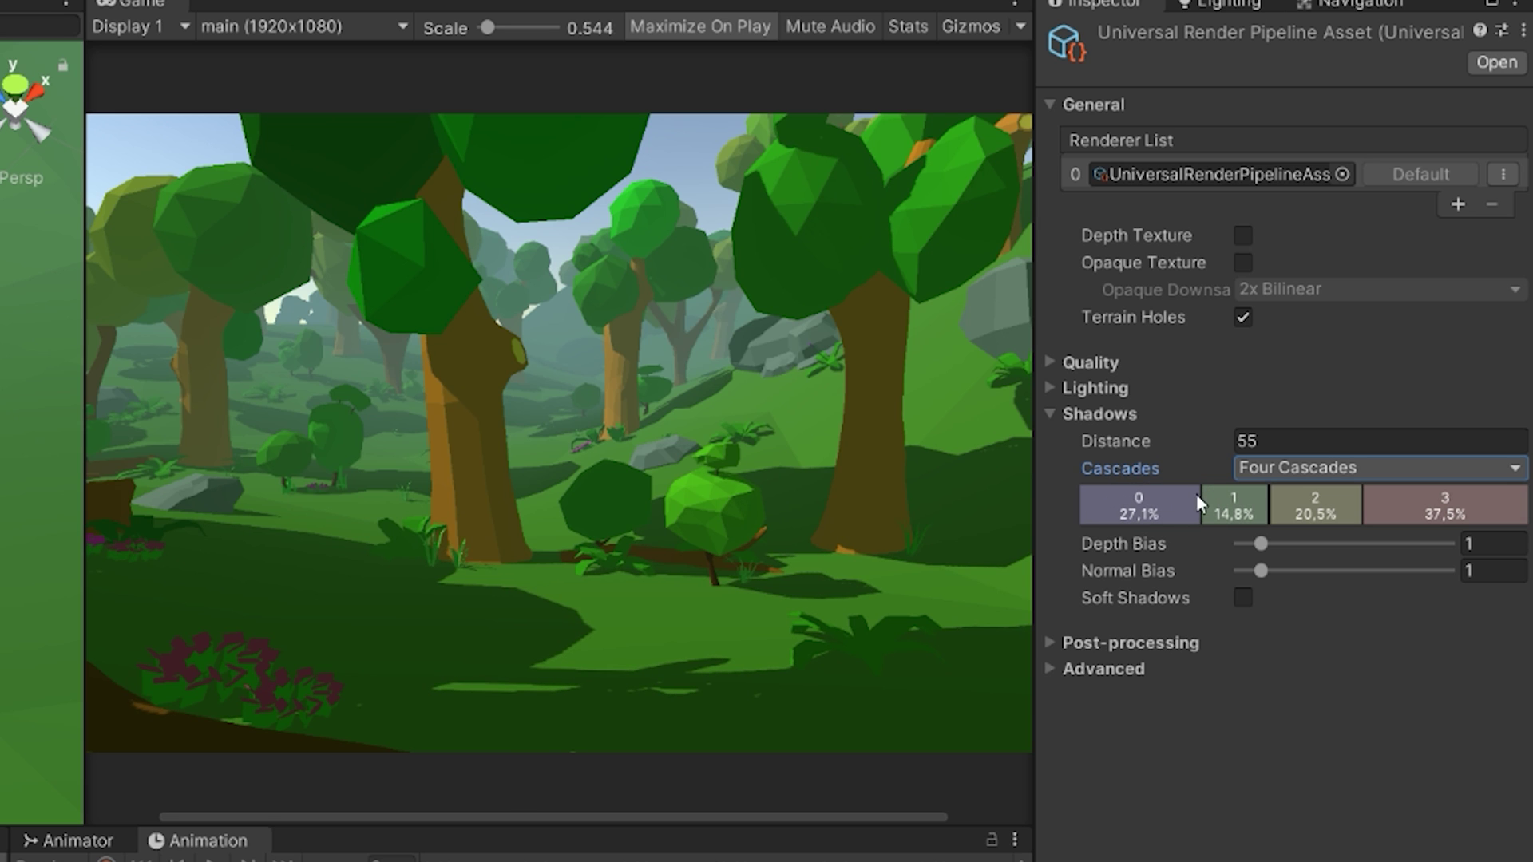
# Step: Drag the Depth Bias slider up to its maximum of 10
pyautogui.scroll(-3, 662, 539)
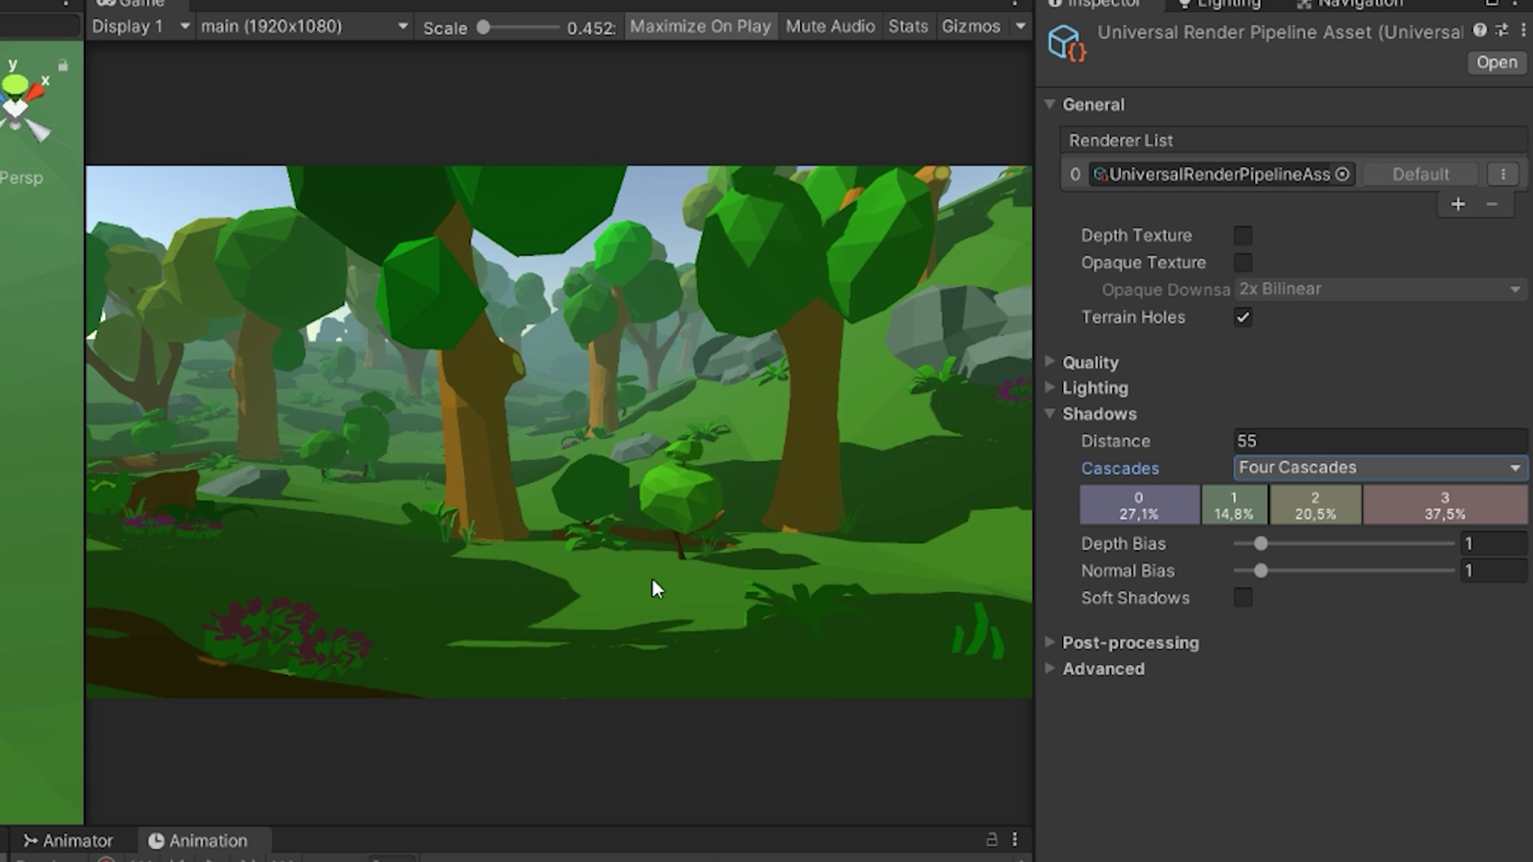
pyautogui.scroll(4, 682, 533)
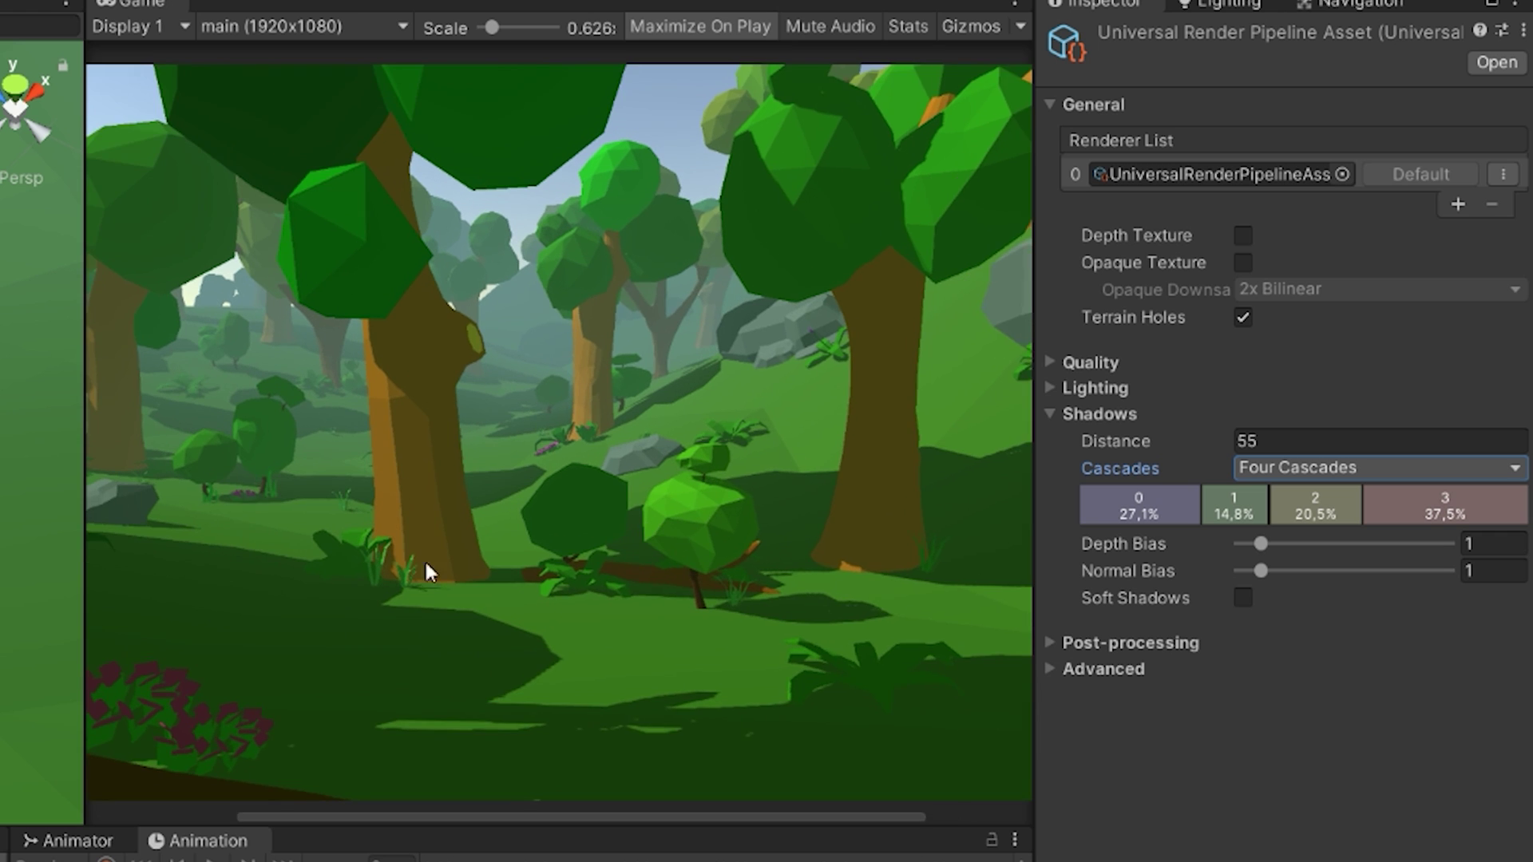
pyautogui.scroll(4, 424, 559)
pyautogui.scroll(-2, 489, 537)
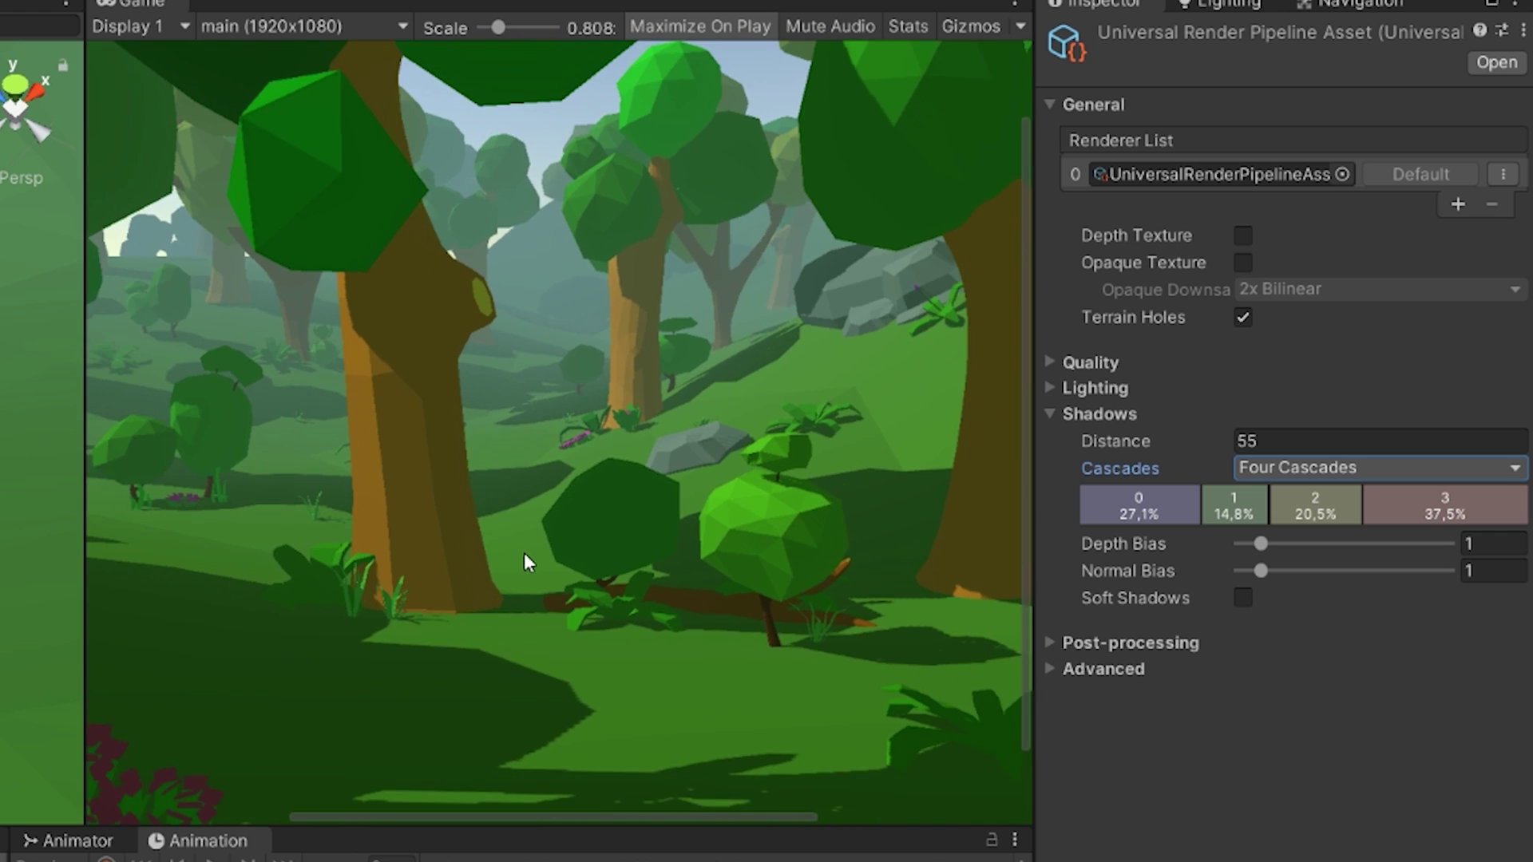
pyautogui.scroll(-4, 525, 554)
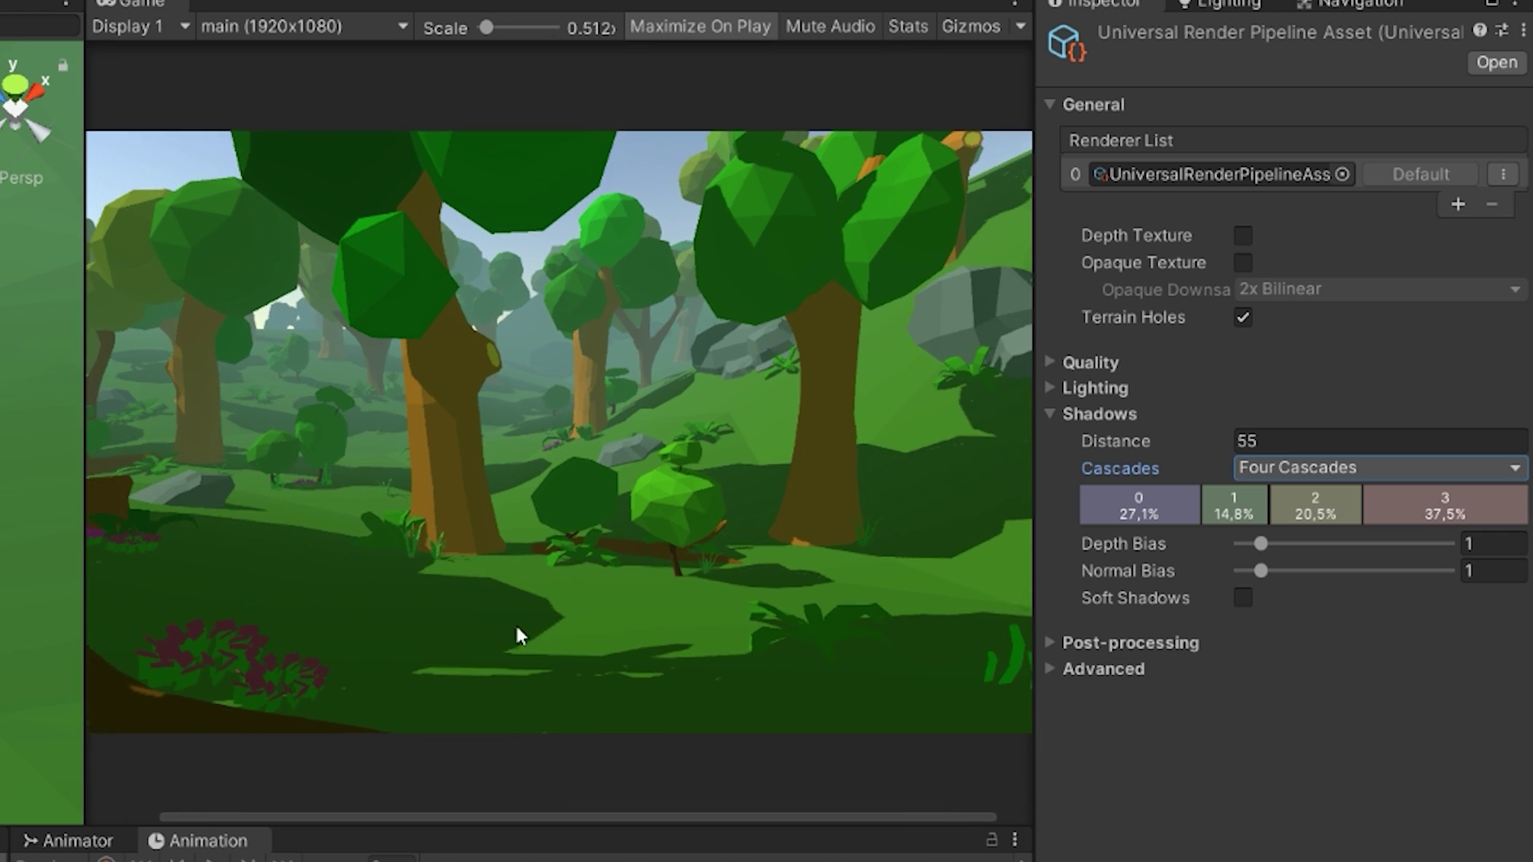
pyautogui.scroll(-2, 517, 635)
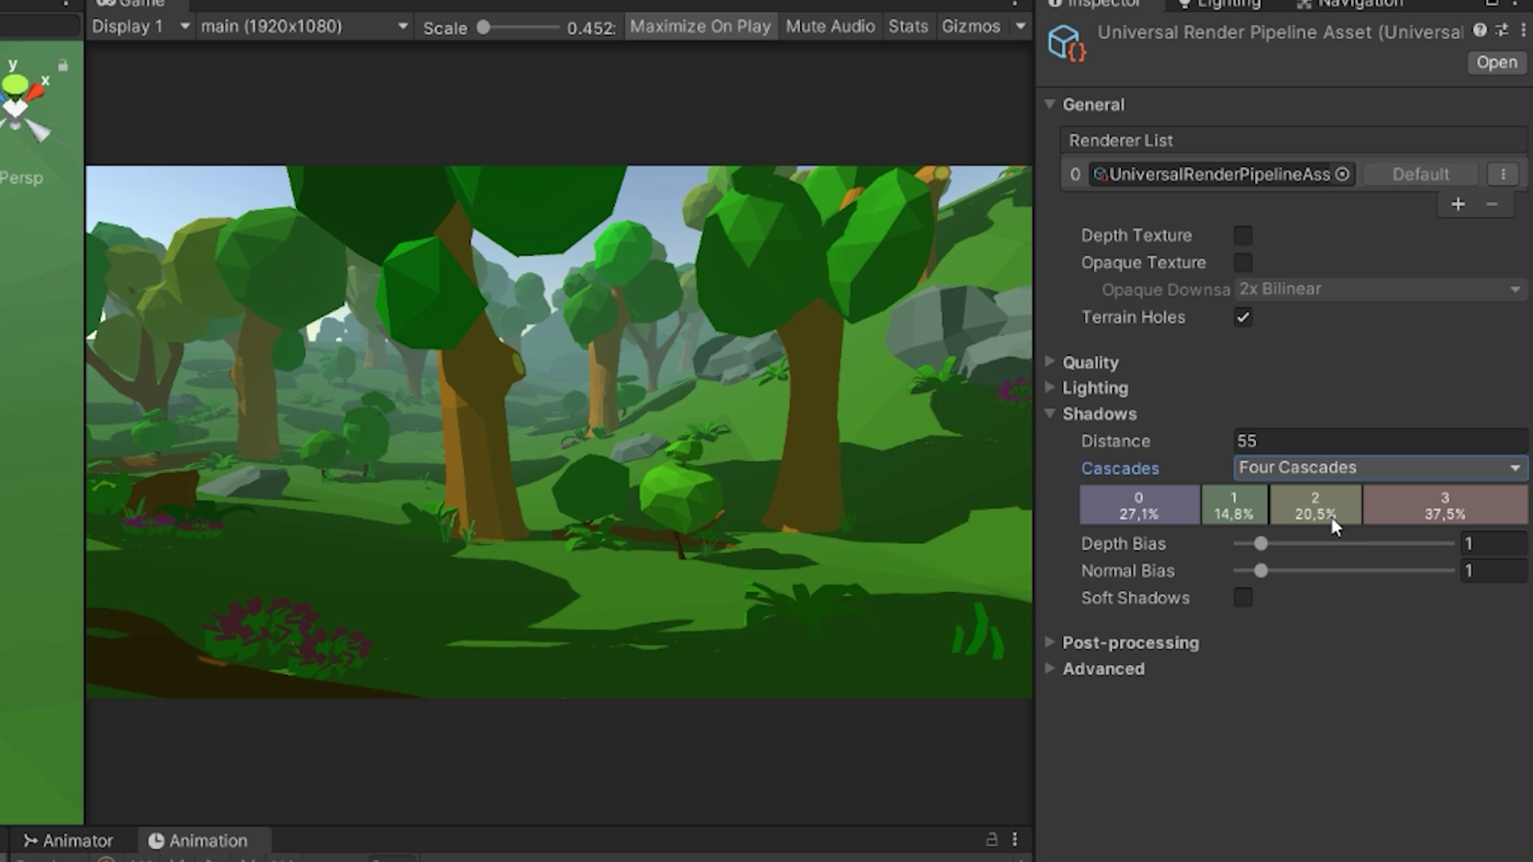
pyautogui.moveTo(1272, 543); pyautogui.dragTo(995, 531)
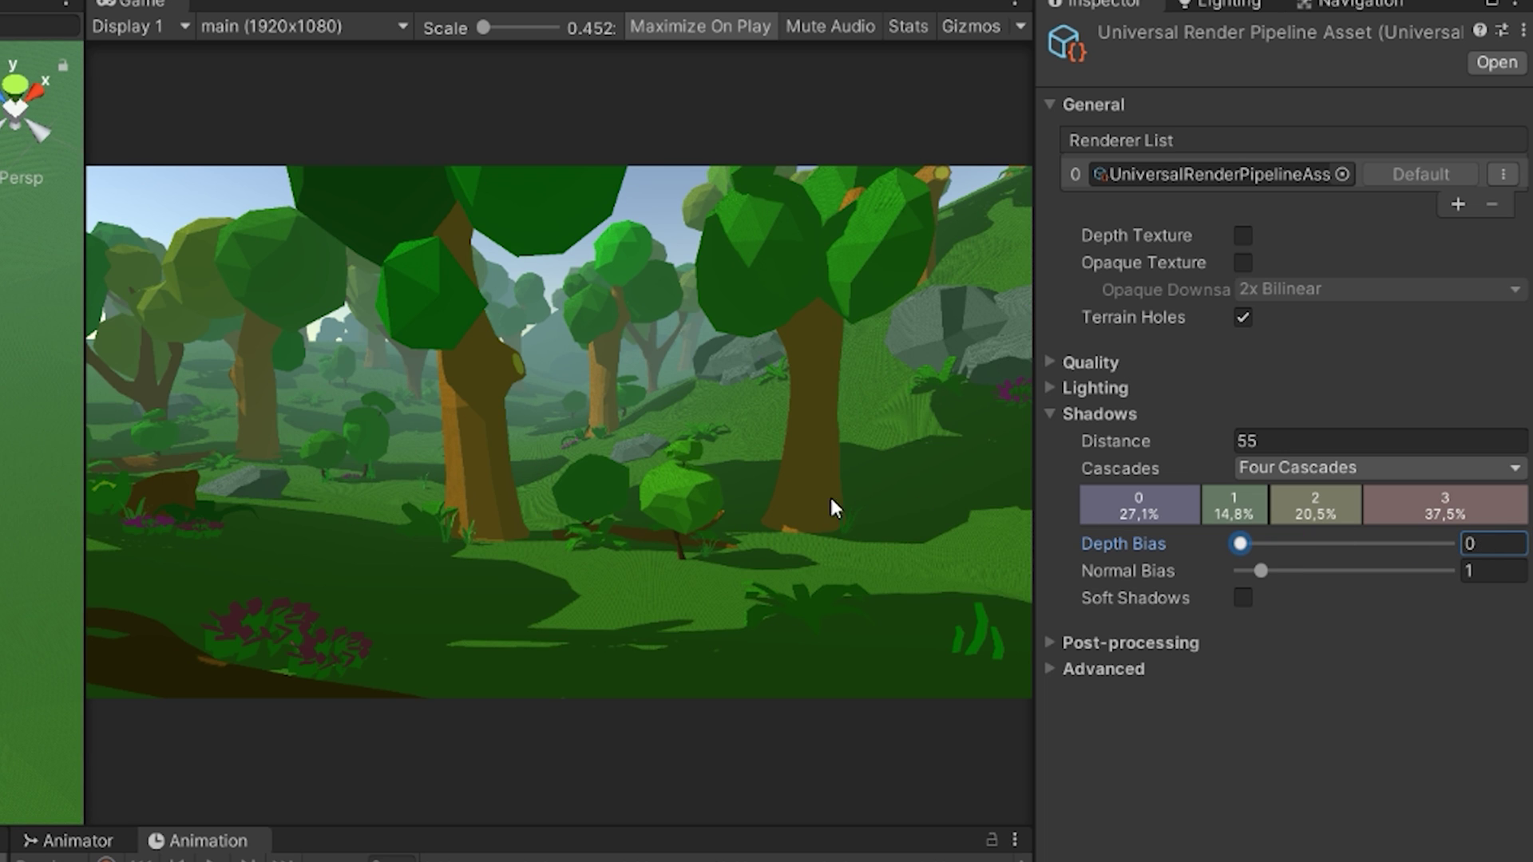
# Step: Try Depth Bias values of 1.97, 0 and about 0.85 while viewing the shadows
pyautogui.write('1.97')
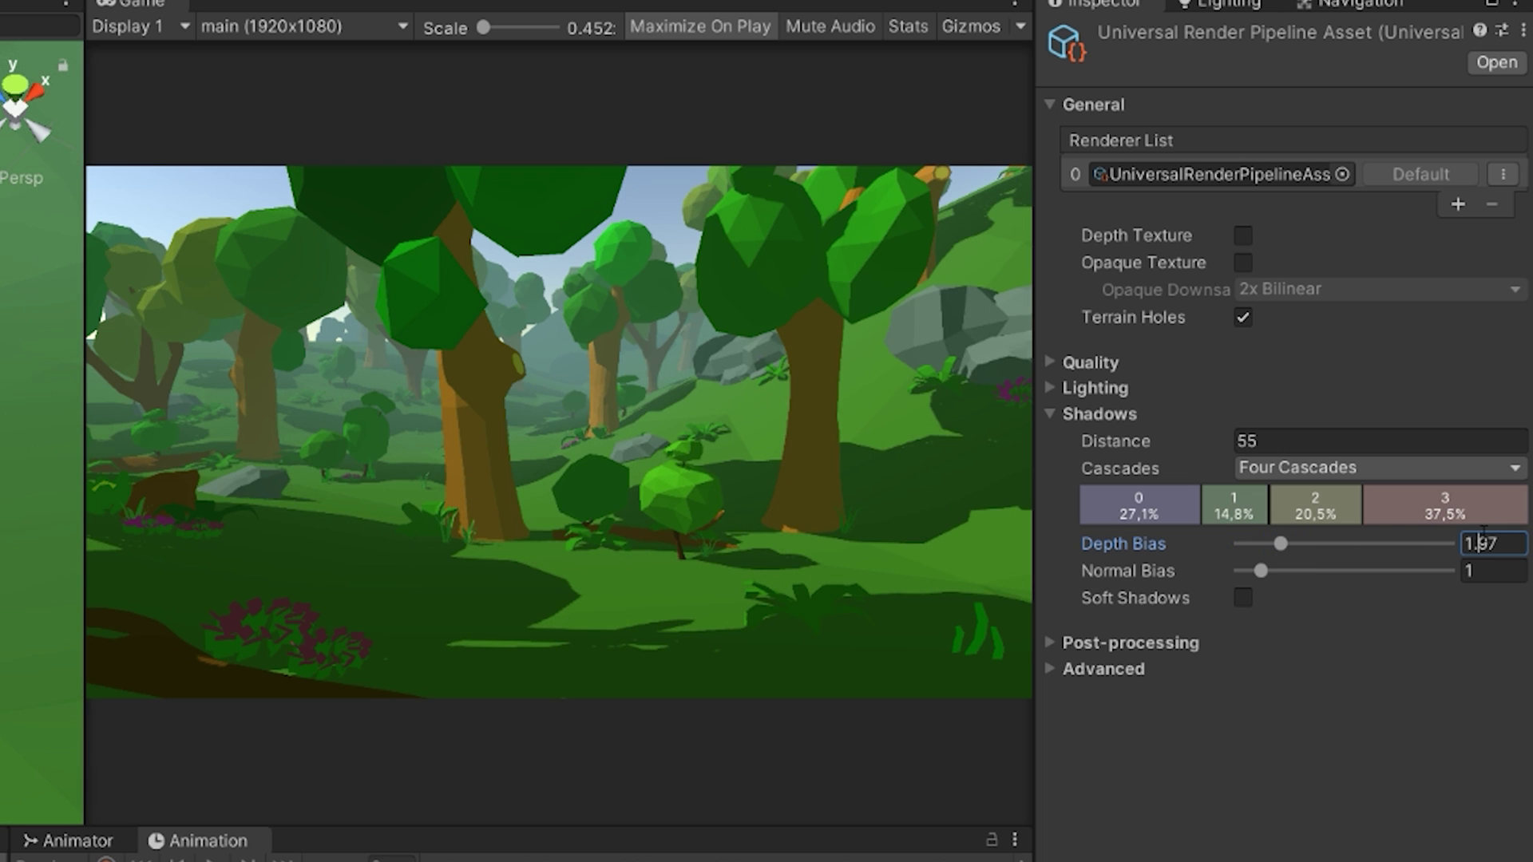
pyautogui.press('Return')
pyautogui.press('BackSpace')
pyautogui.press('Return')
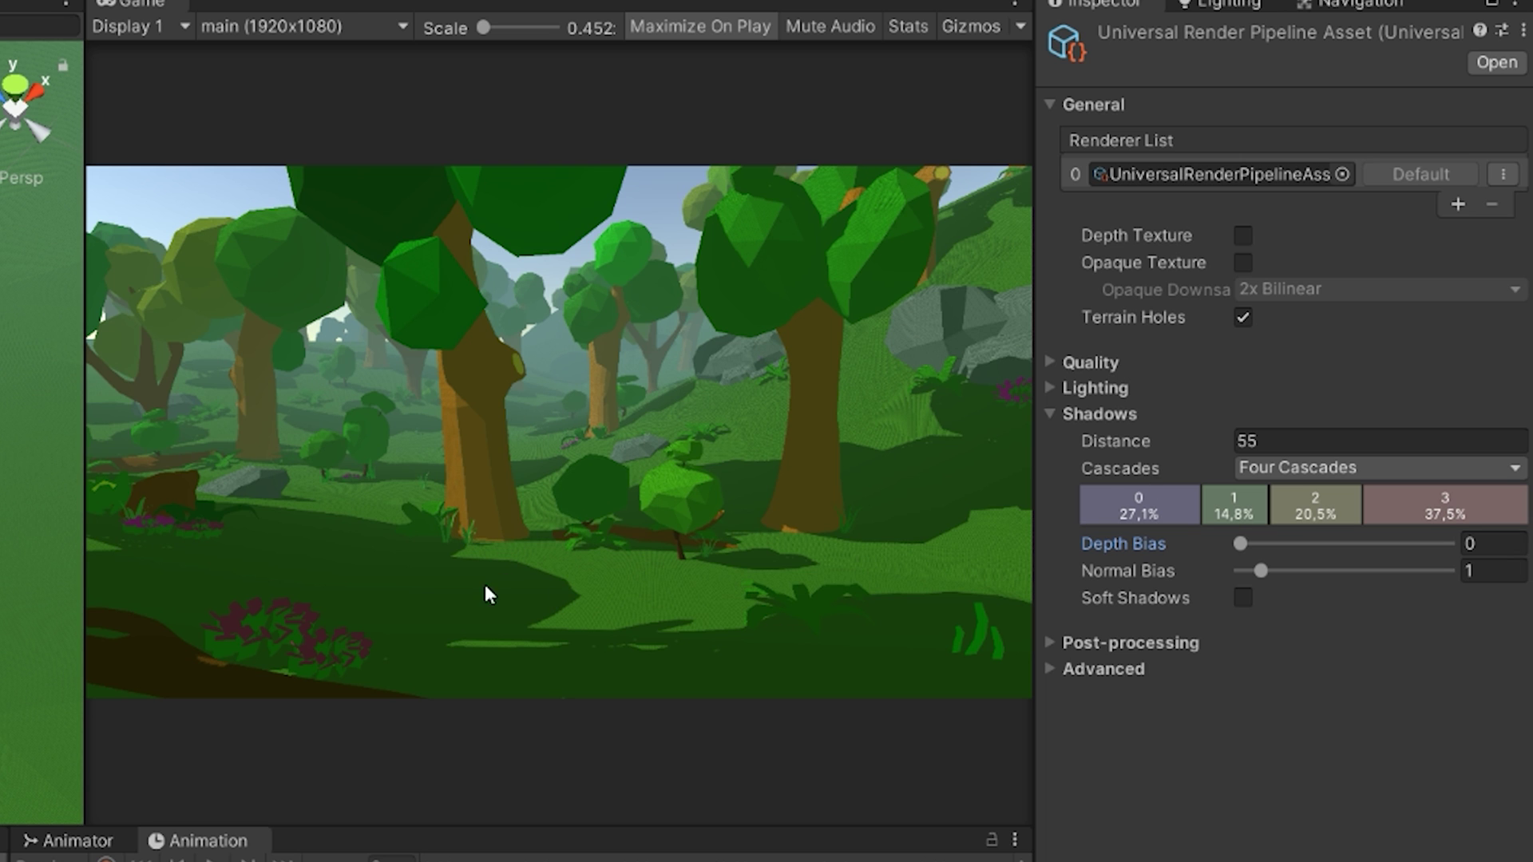
pyautogui.scroll(1, 462, 603)
pyautogui.scroll(8, 462, 603)
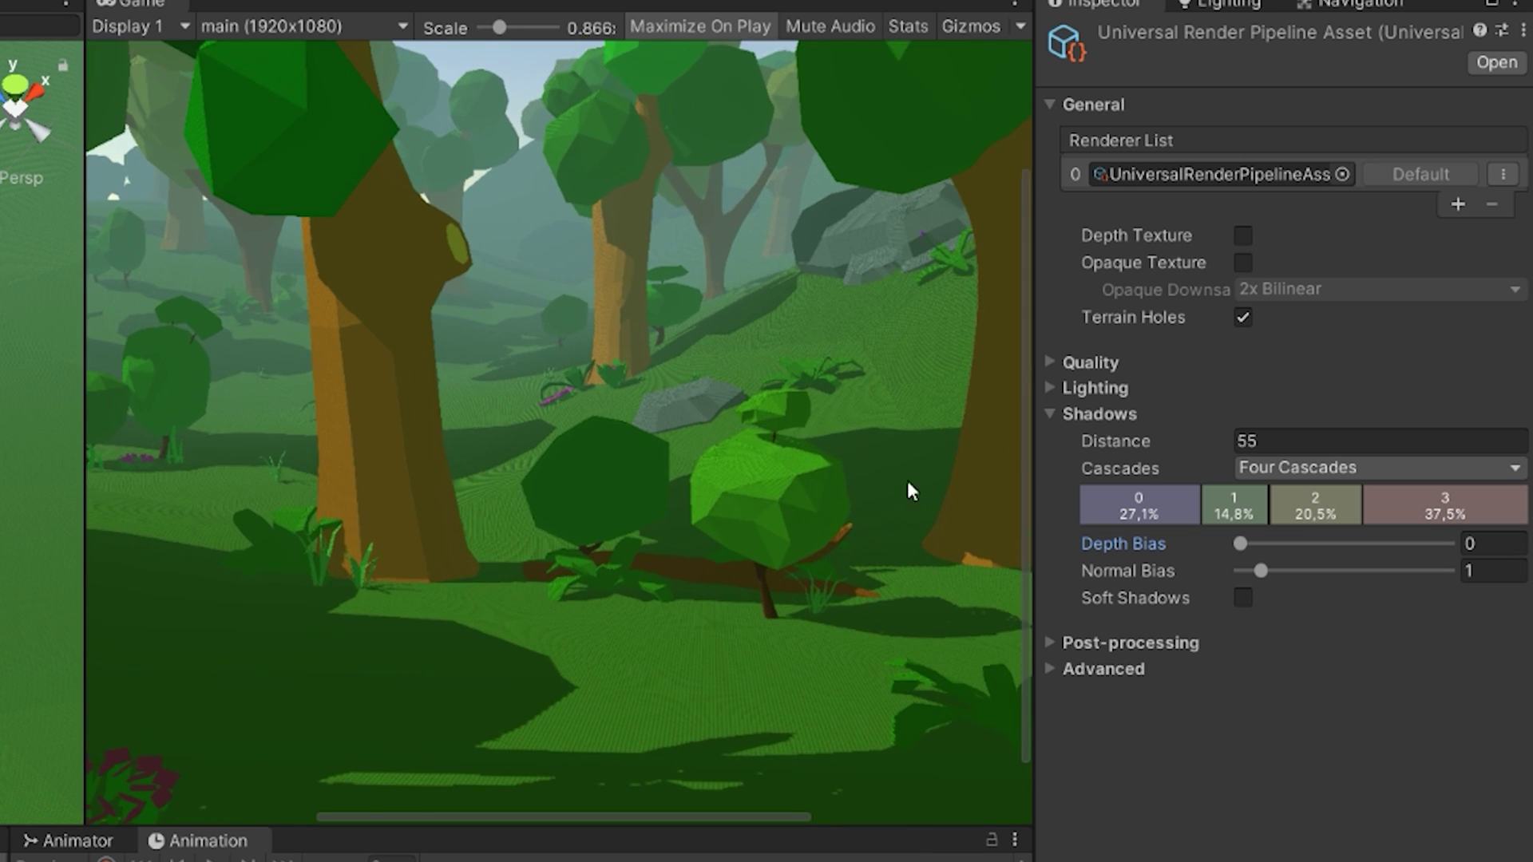
pyautogui.scroll(1, 855, 215)
pyautogui.moveTo(855, 216); pyautogui.dragTo(441, 548, button='middle')
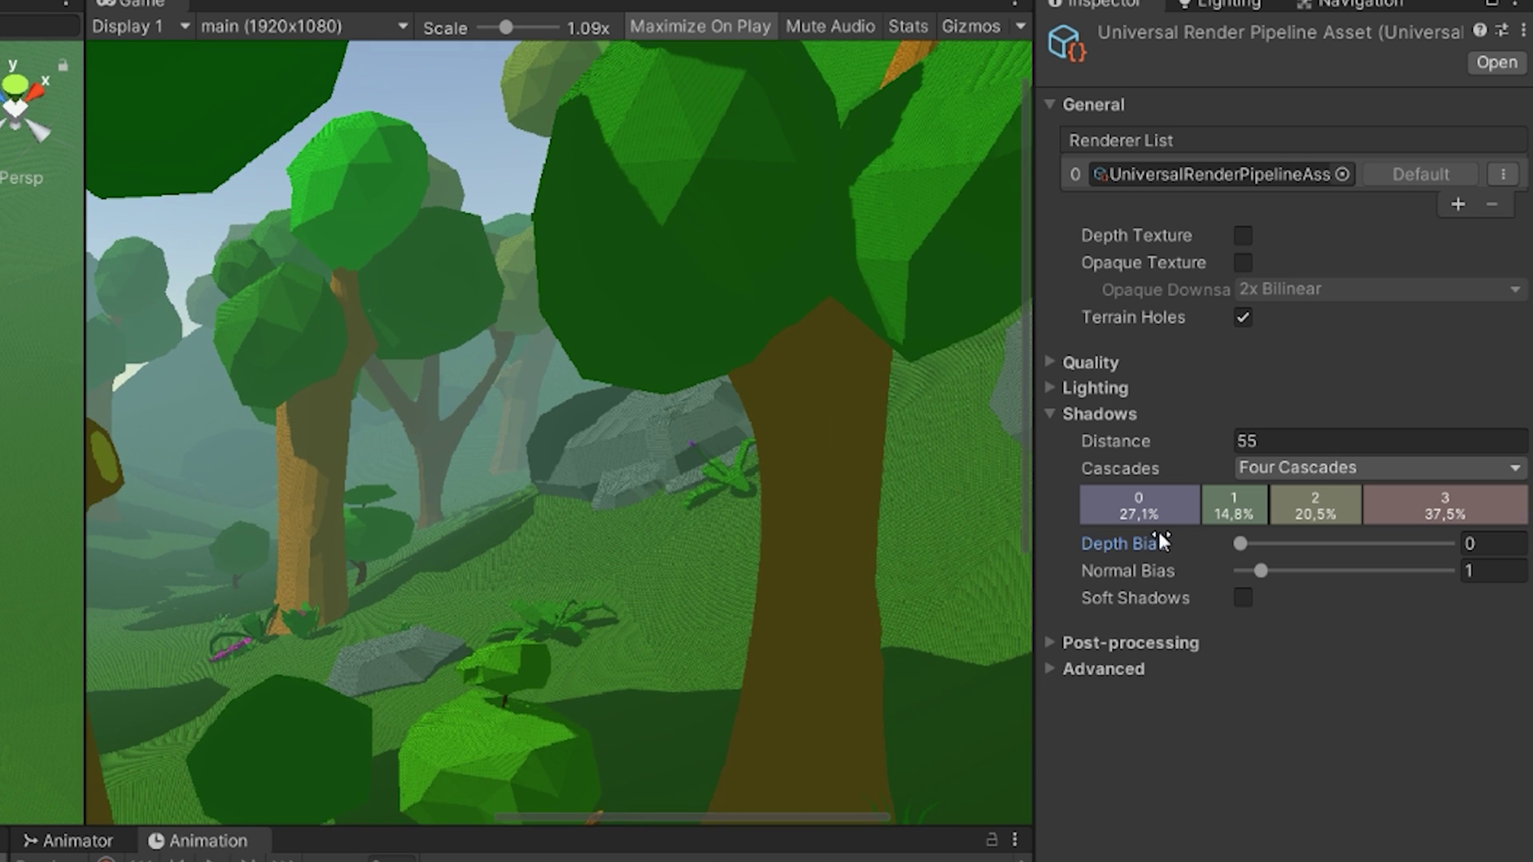
pyautogui.moveTo(1252, 548); pyautogui.dragTo(1290, 521)
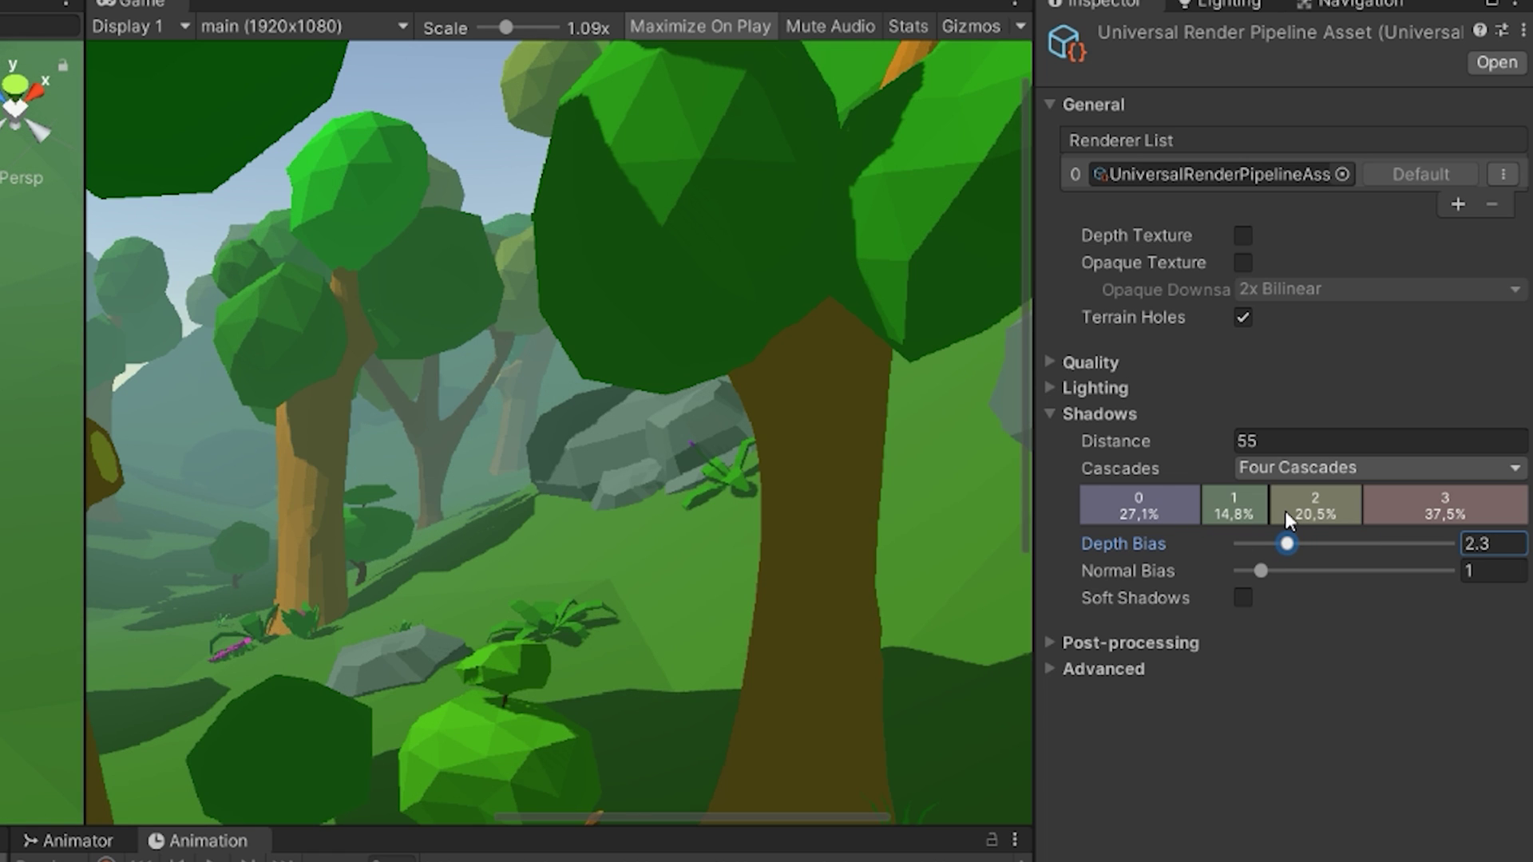
# Step: Set Depth Bias to exactly 1
pyautogui.scroll(2, 750, 554)
pyautogui.click(1483, 543)
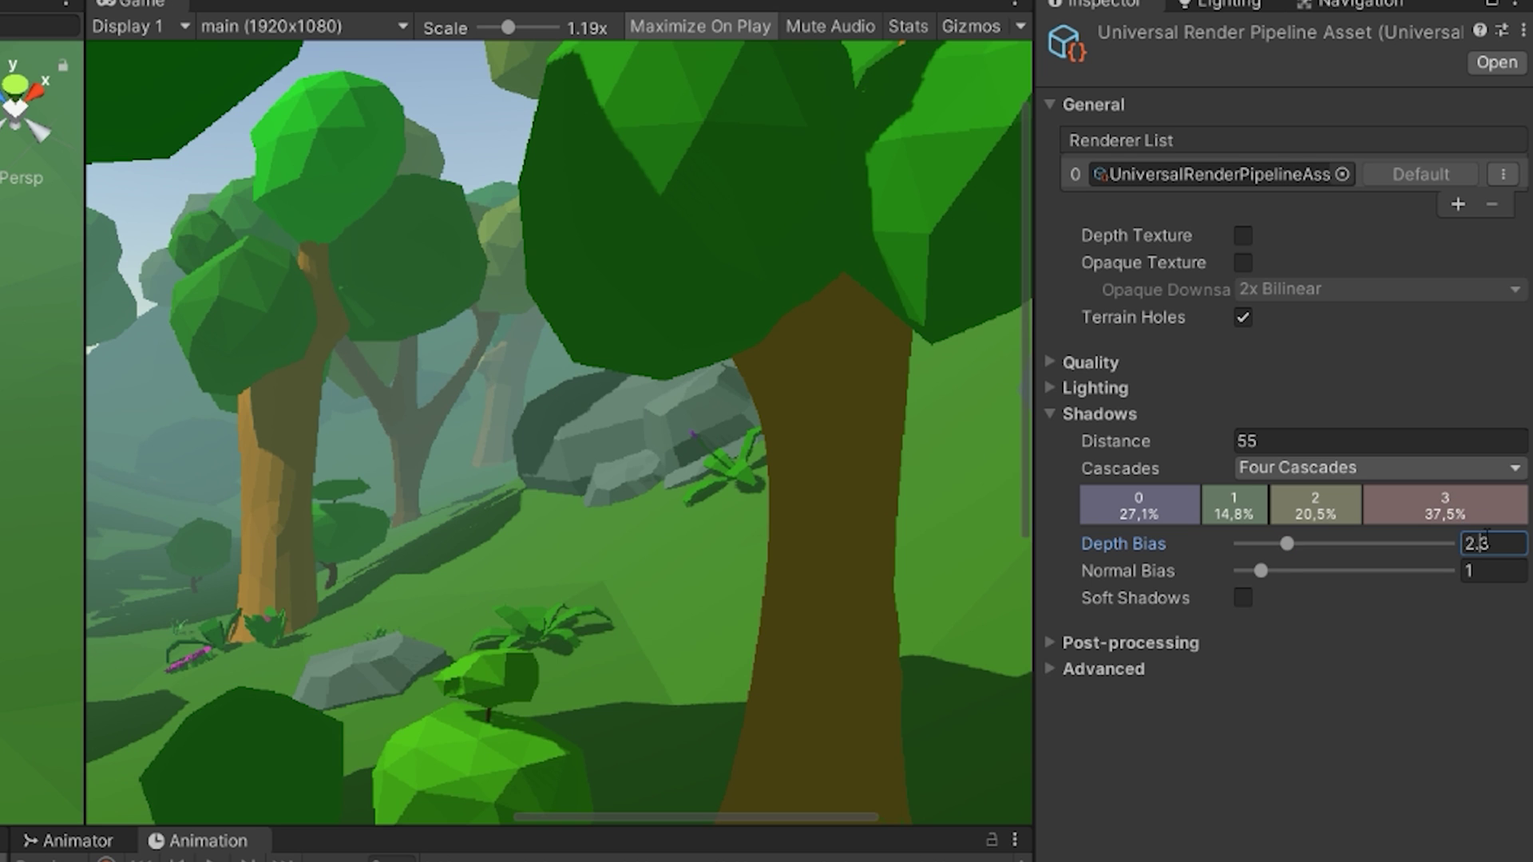
pyautogui.write('1')
pyautogui.click(1374, 731)
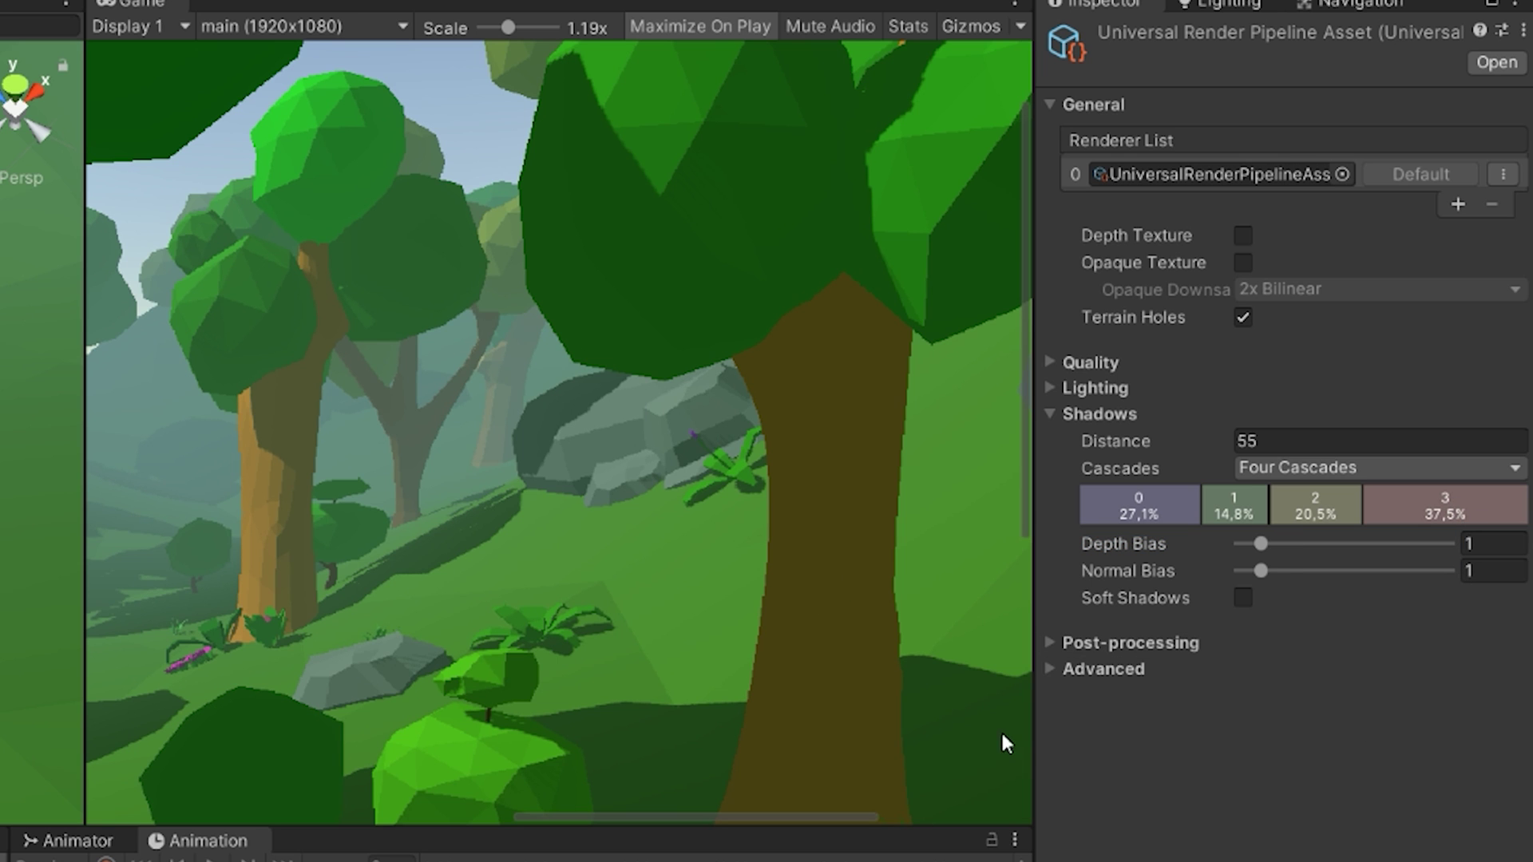
pyautogui.scroll(-5, 294, 623)
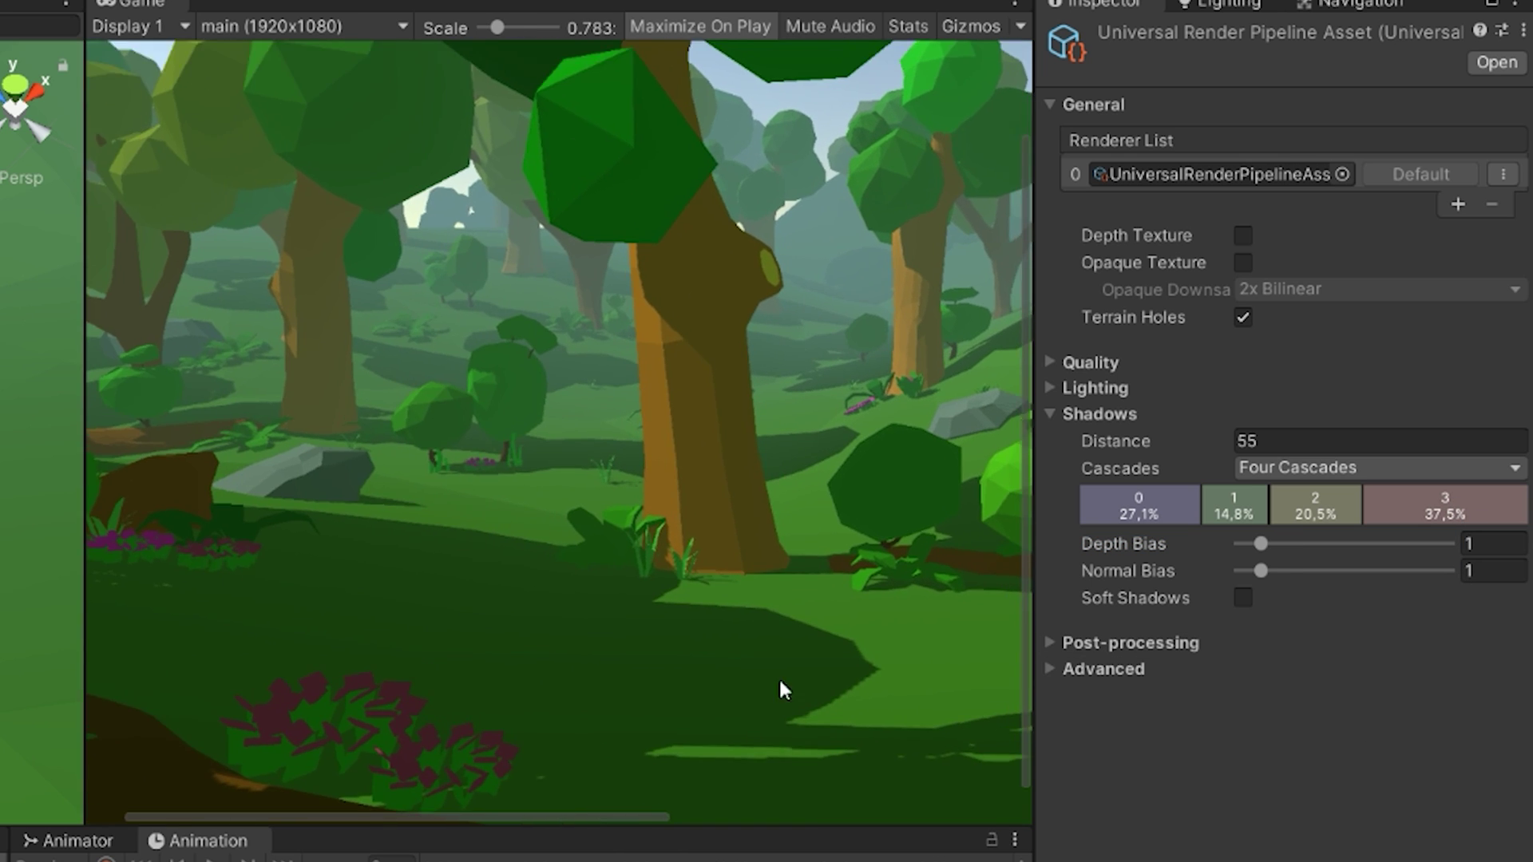
pyautogui.scroll(10, 783, 688)
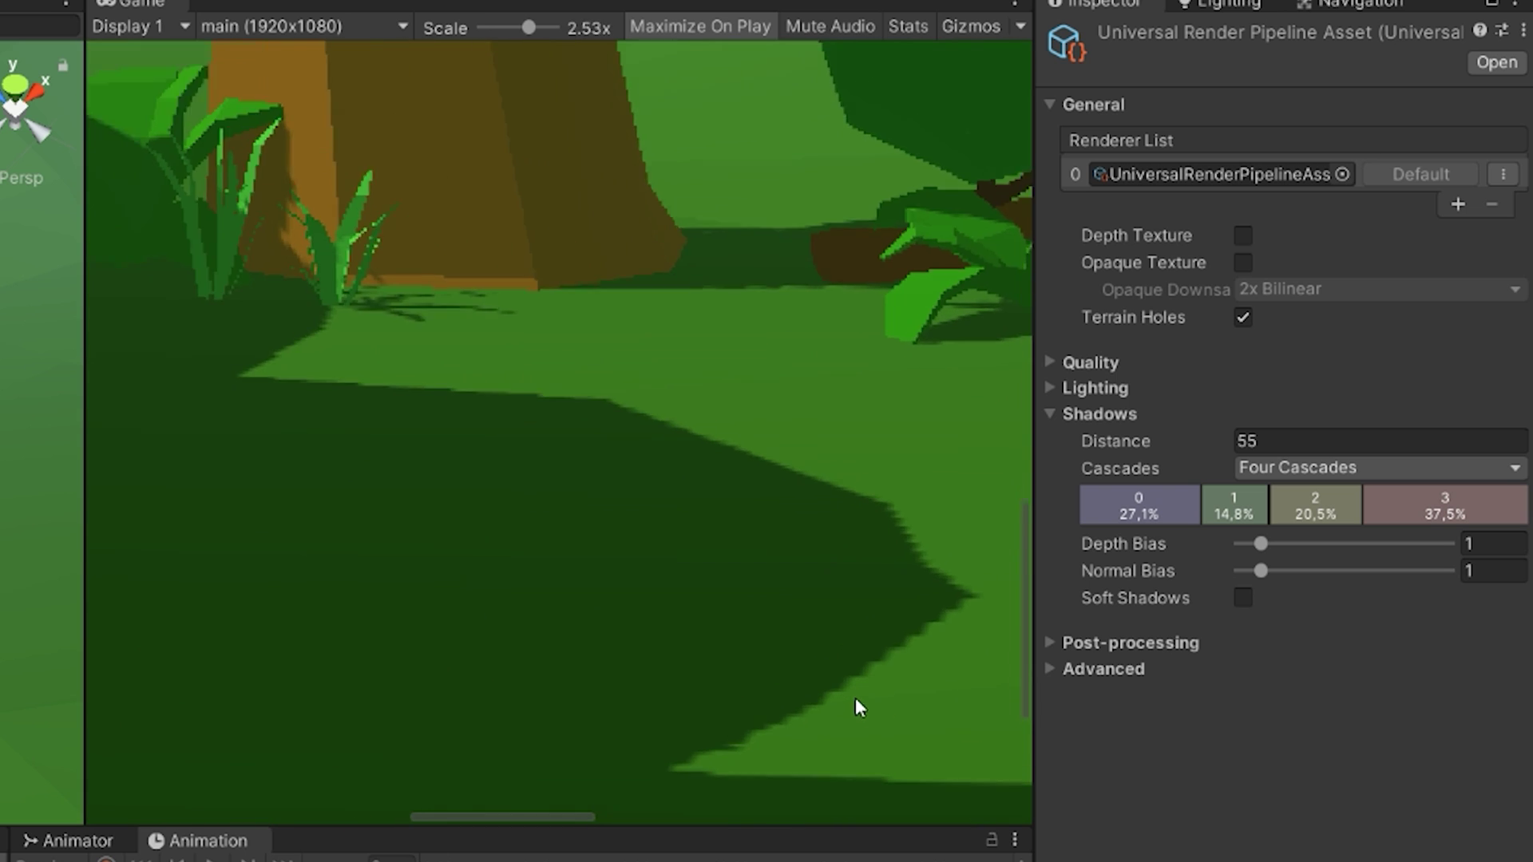
pyautogui.scroll(5, 856, 698)
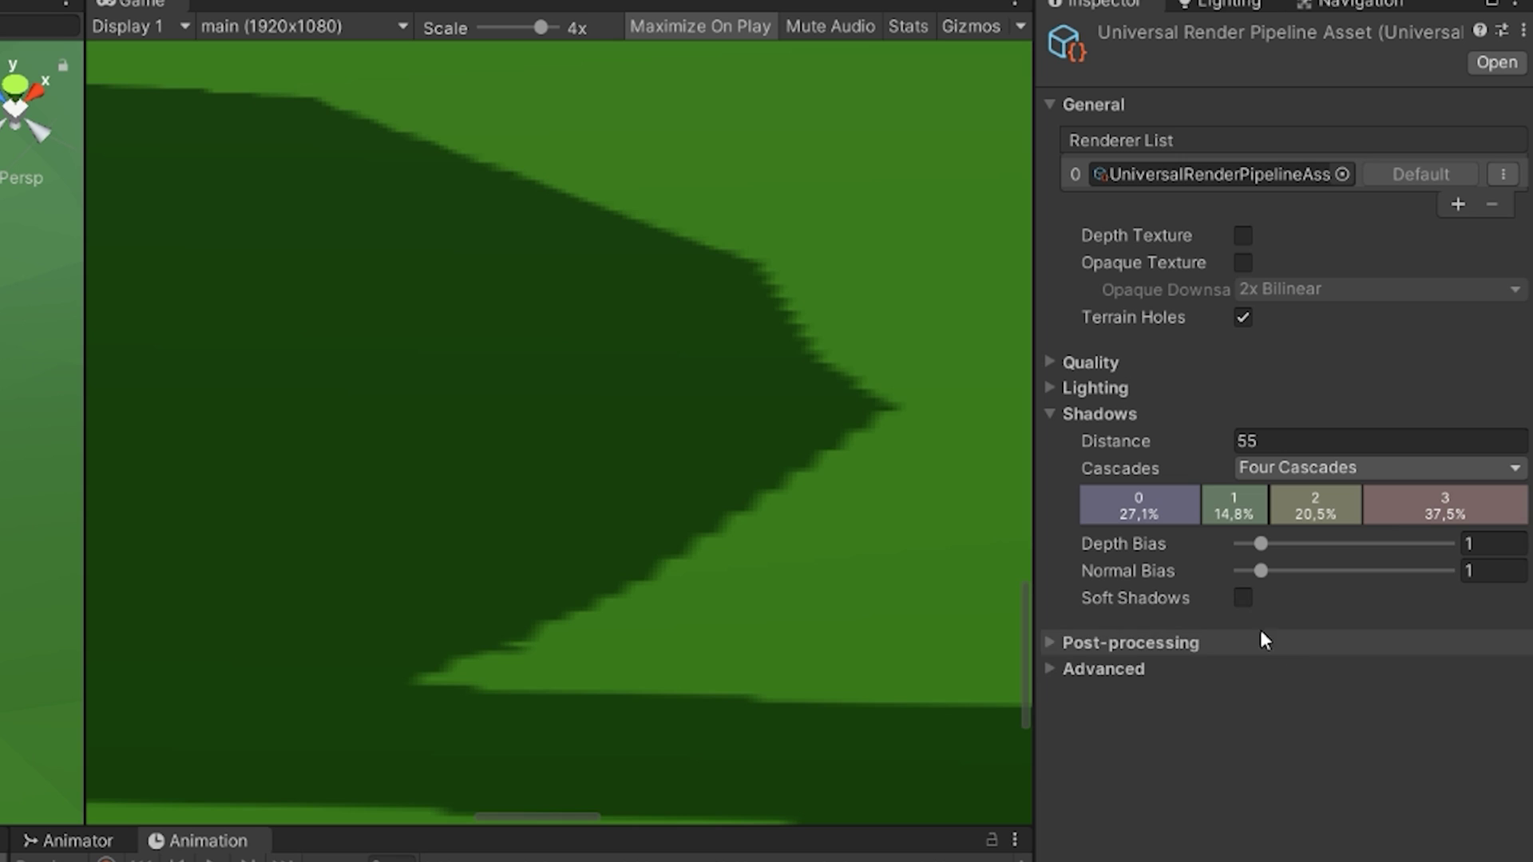
# Step: Toggle Soft Shadows on and off to compare the forest's shadow edges
pyautogui.click(1243, 598)
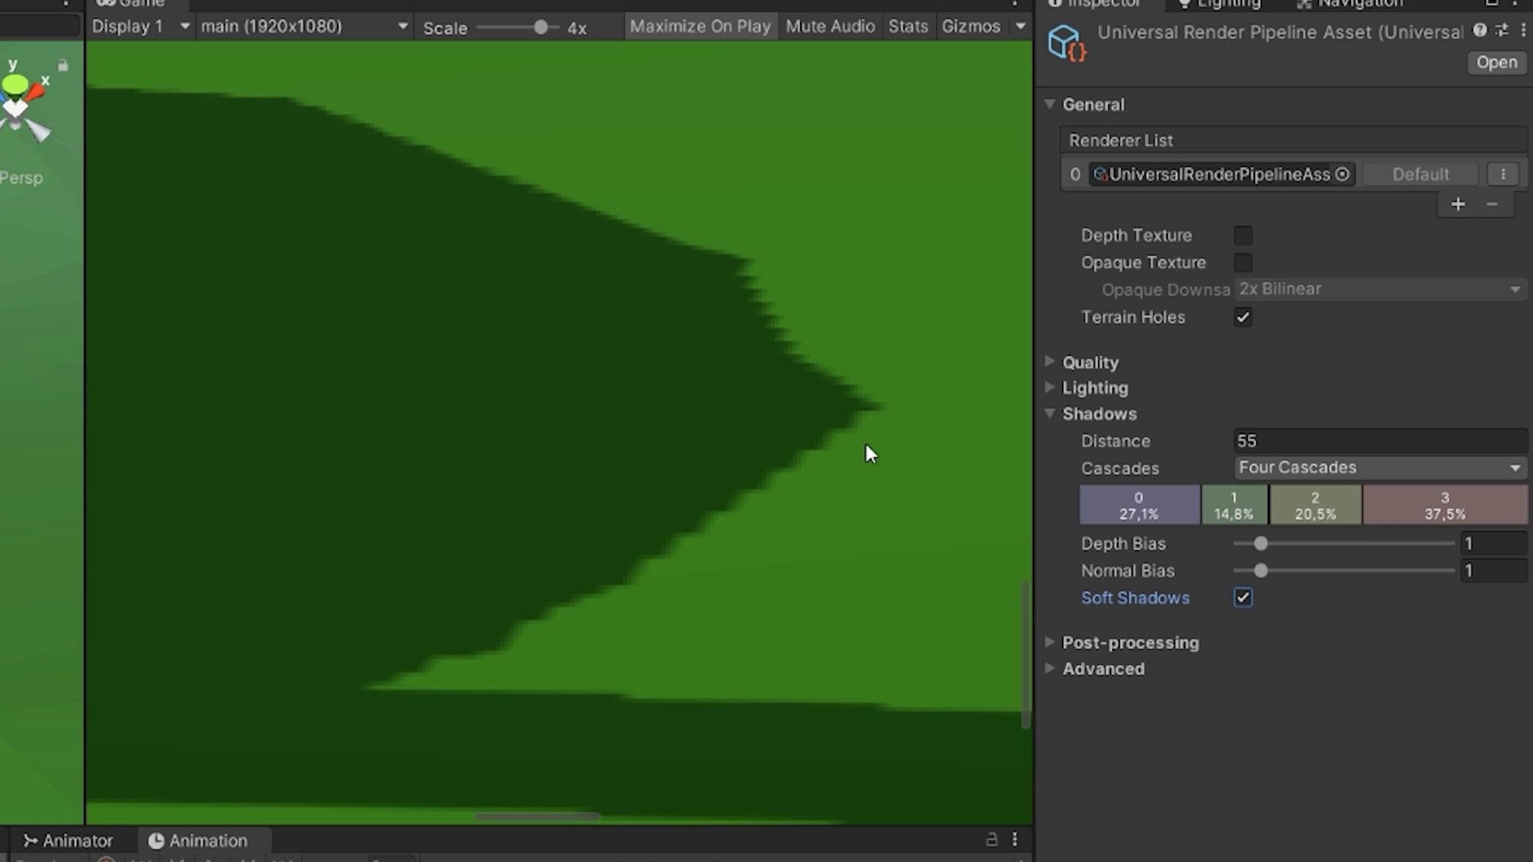
pyautogui.scroll(5, 745, 613)
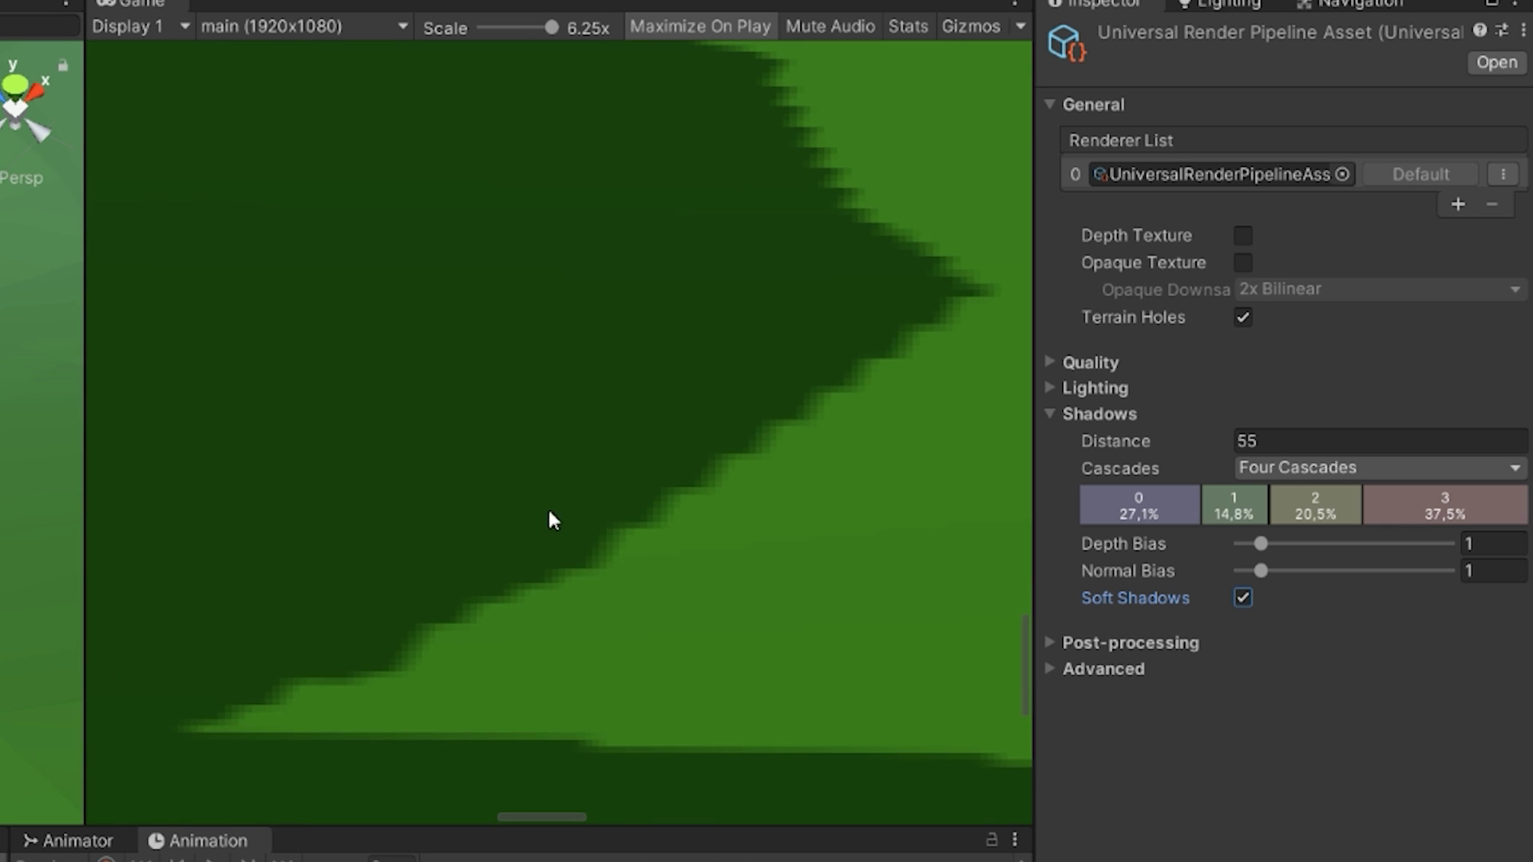
pyautogui.click(1243, 598)
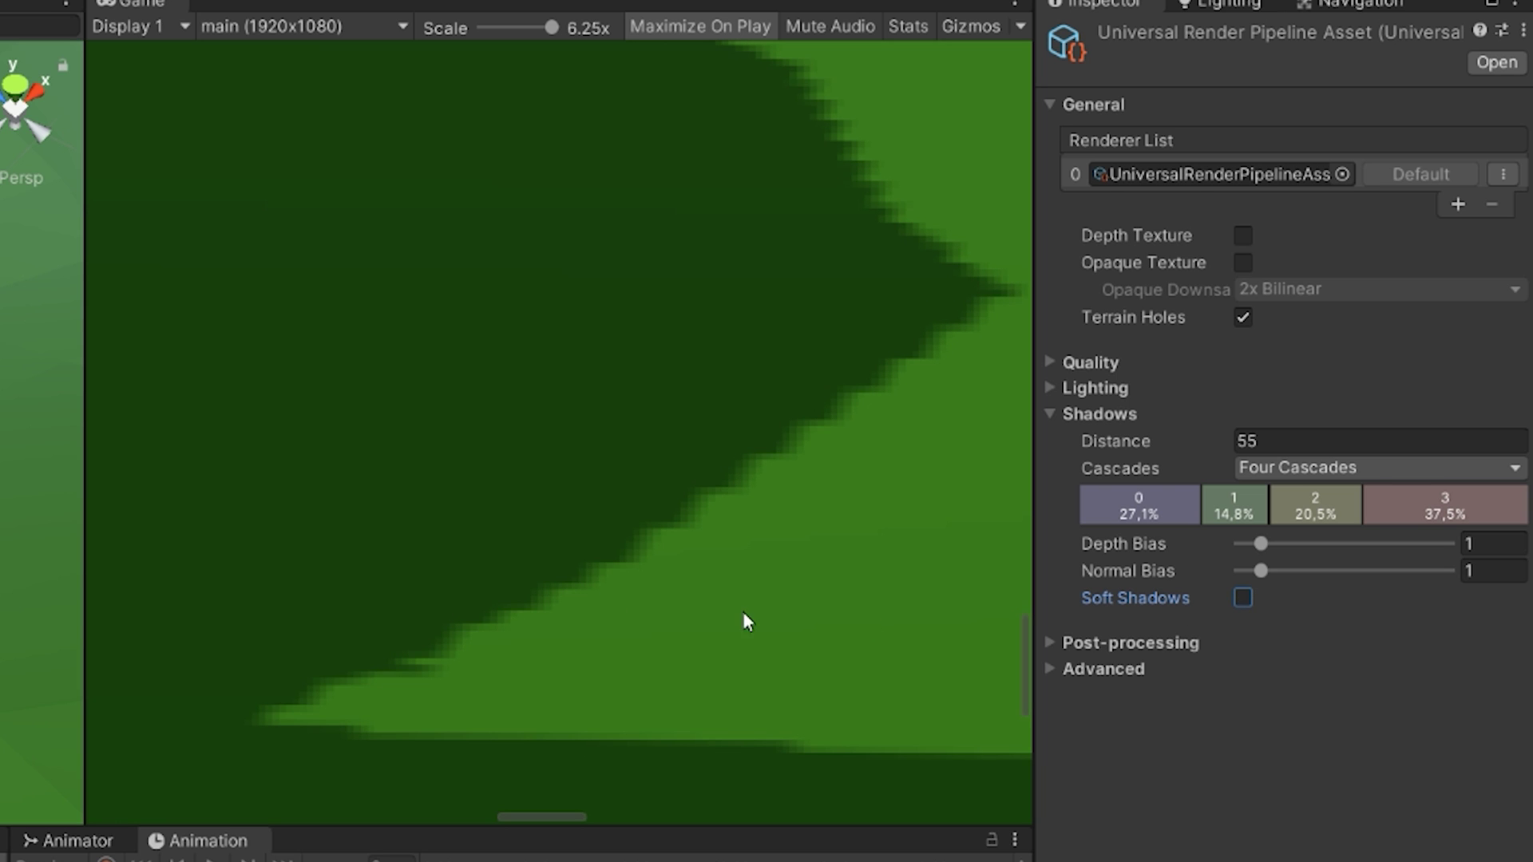
pyautogui.click(1242, 598)
pyautogui.scroll(-10, 537, 632)
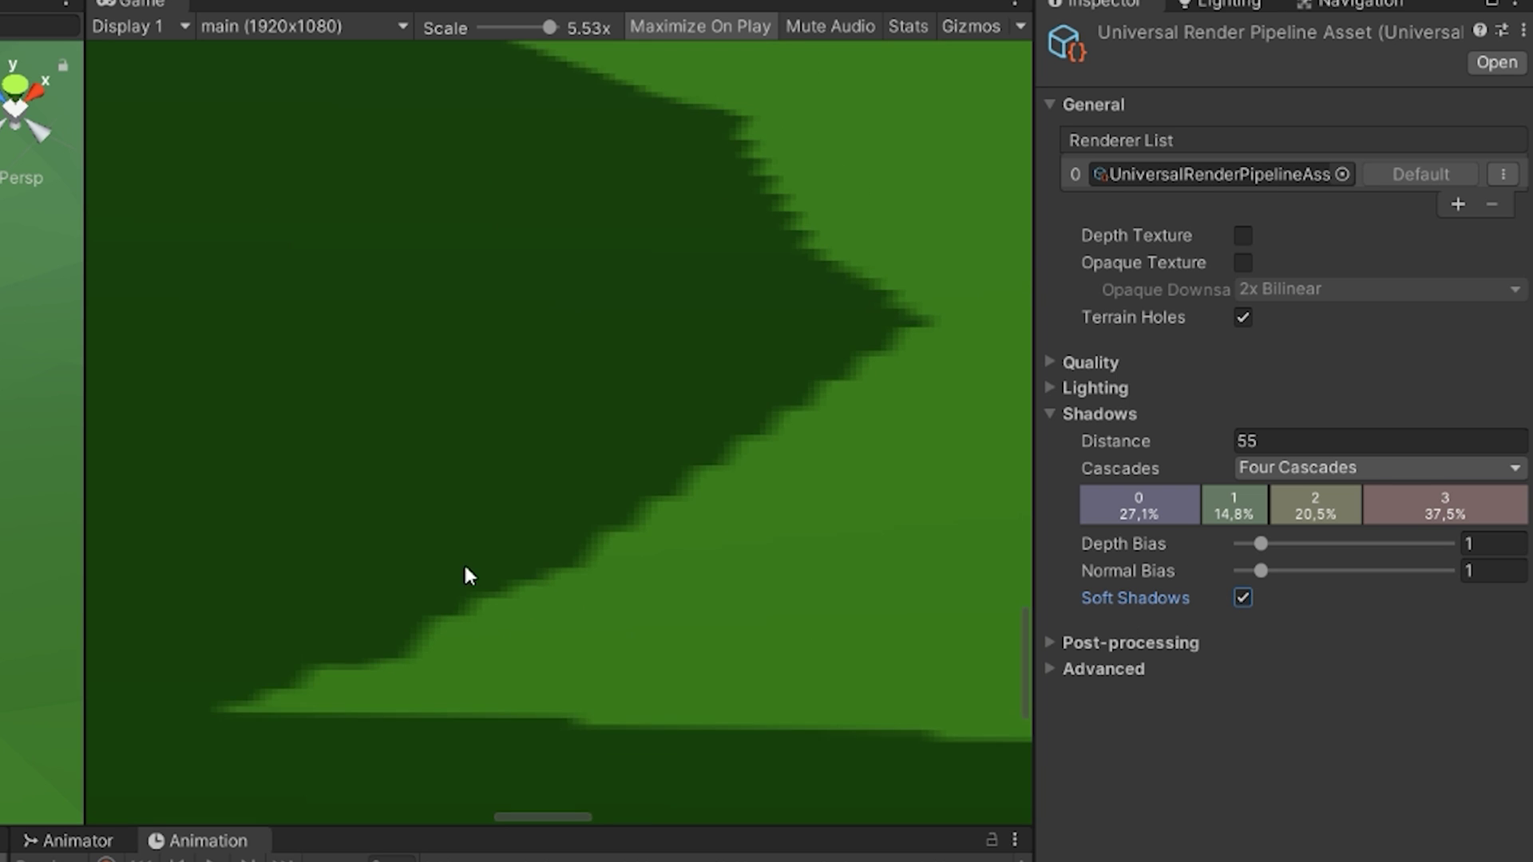
pyautogui.scroll(-5, 541, 719)
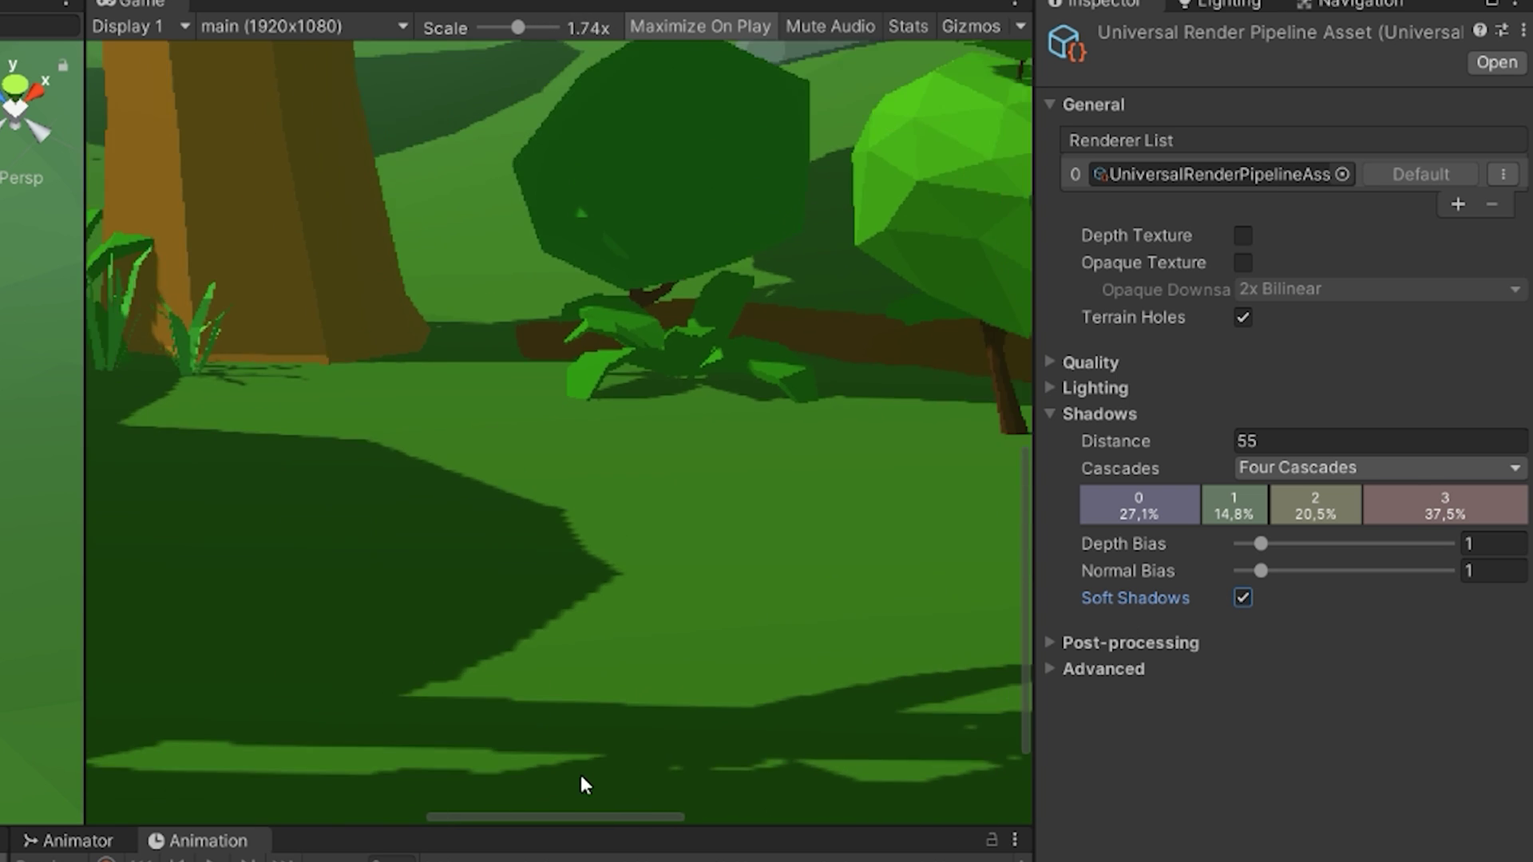
pyautogui.scroll(-5, 463, 633)
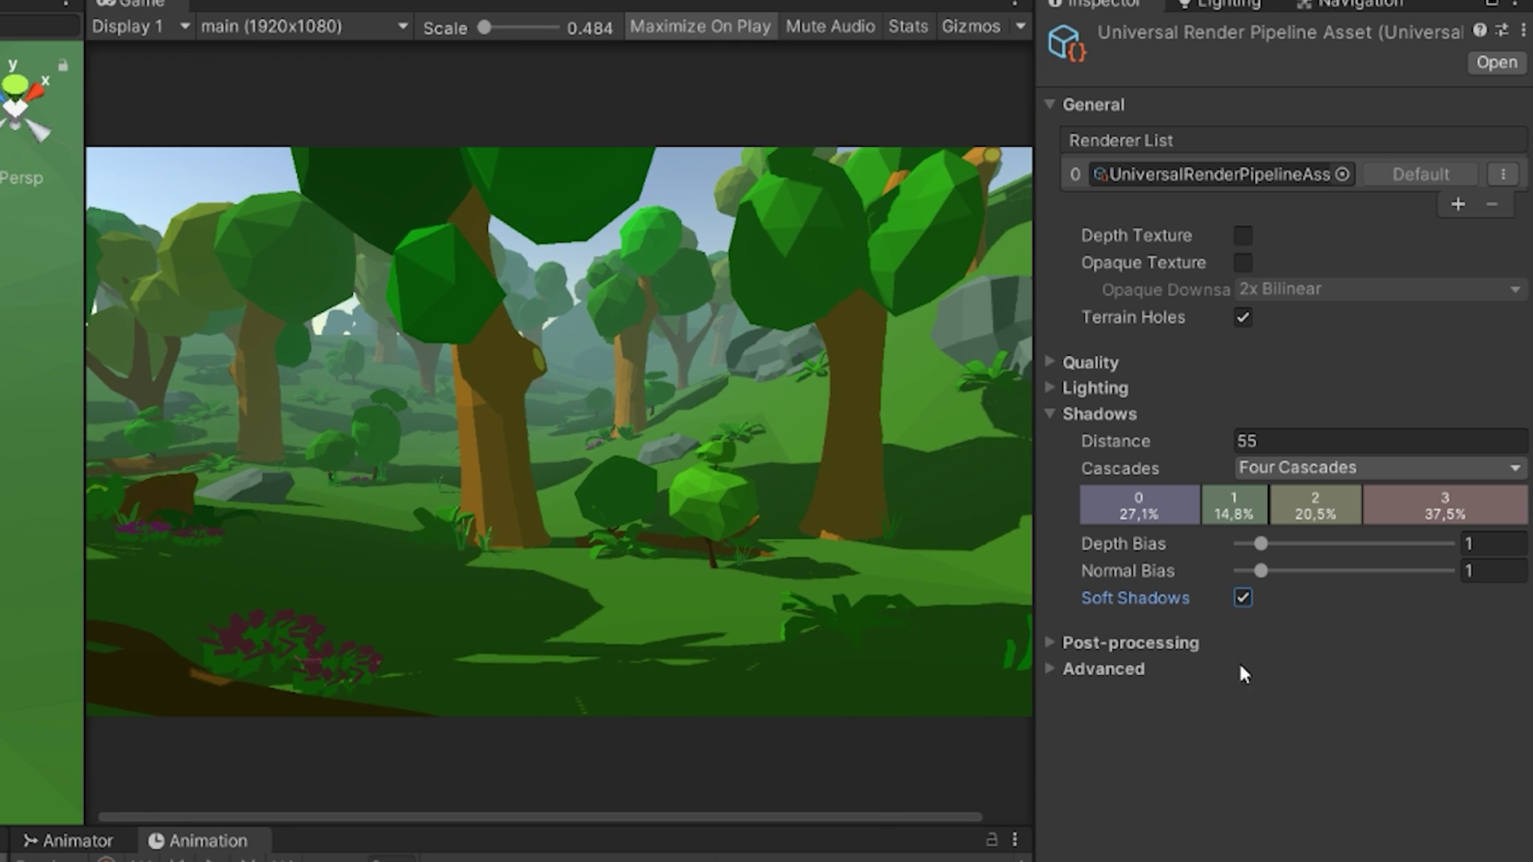
pyautogui.click(1243, 598)
# Step: Collapse Shadows and enable HDR in the Quality settings
pyautogui.click(1052, 409)
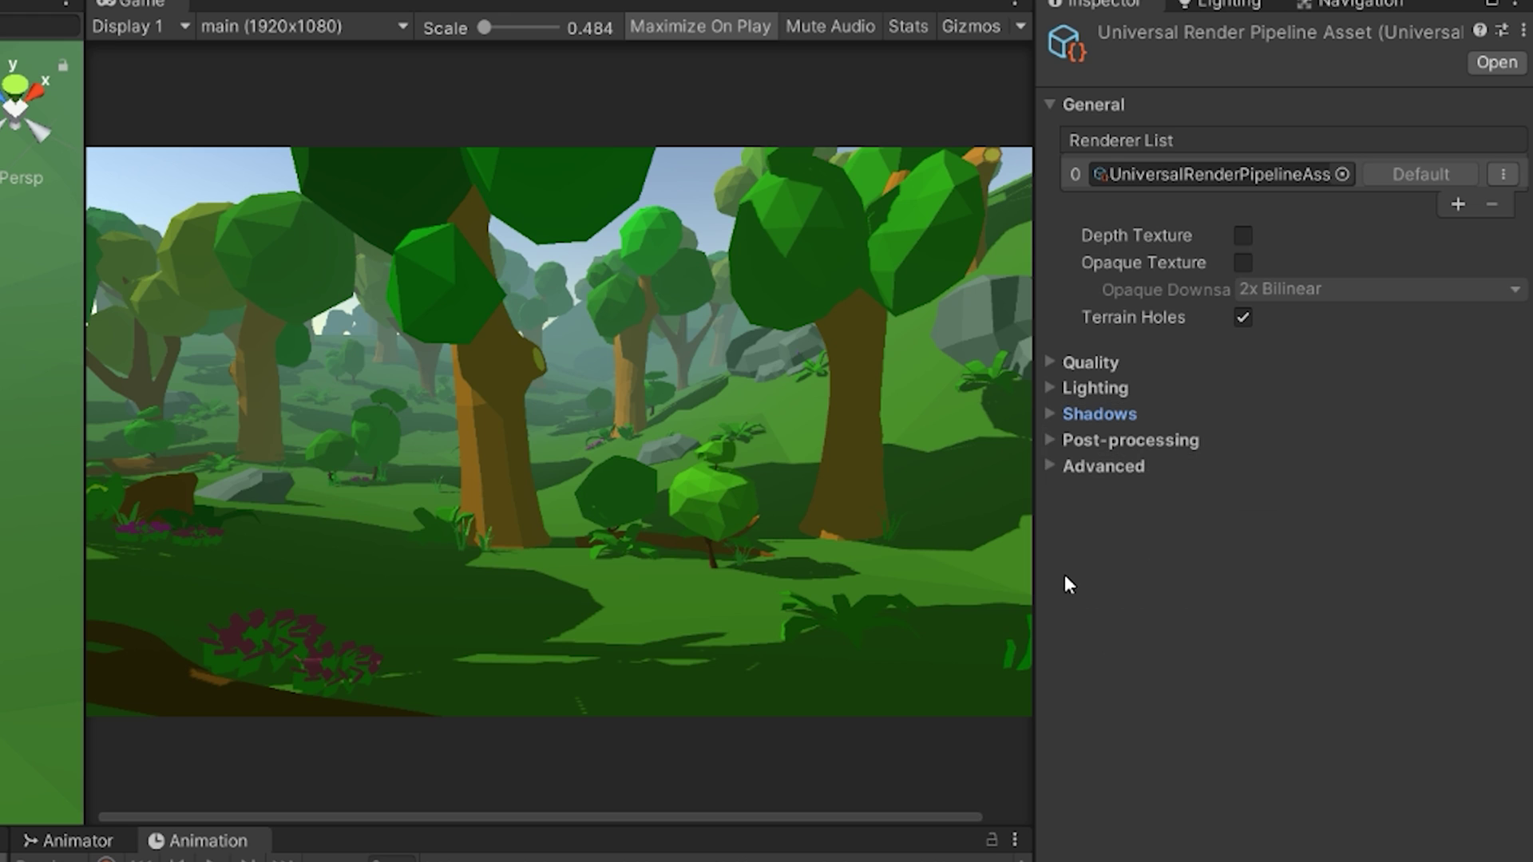
pyautogui.click(1094, 444)
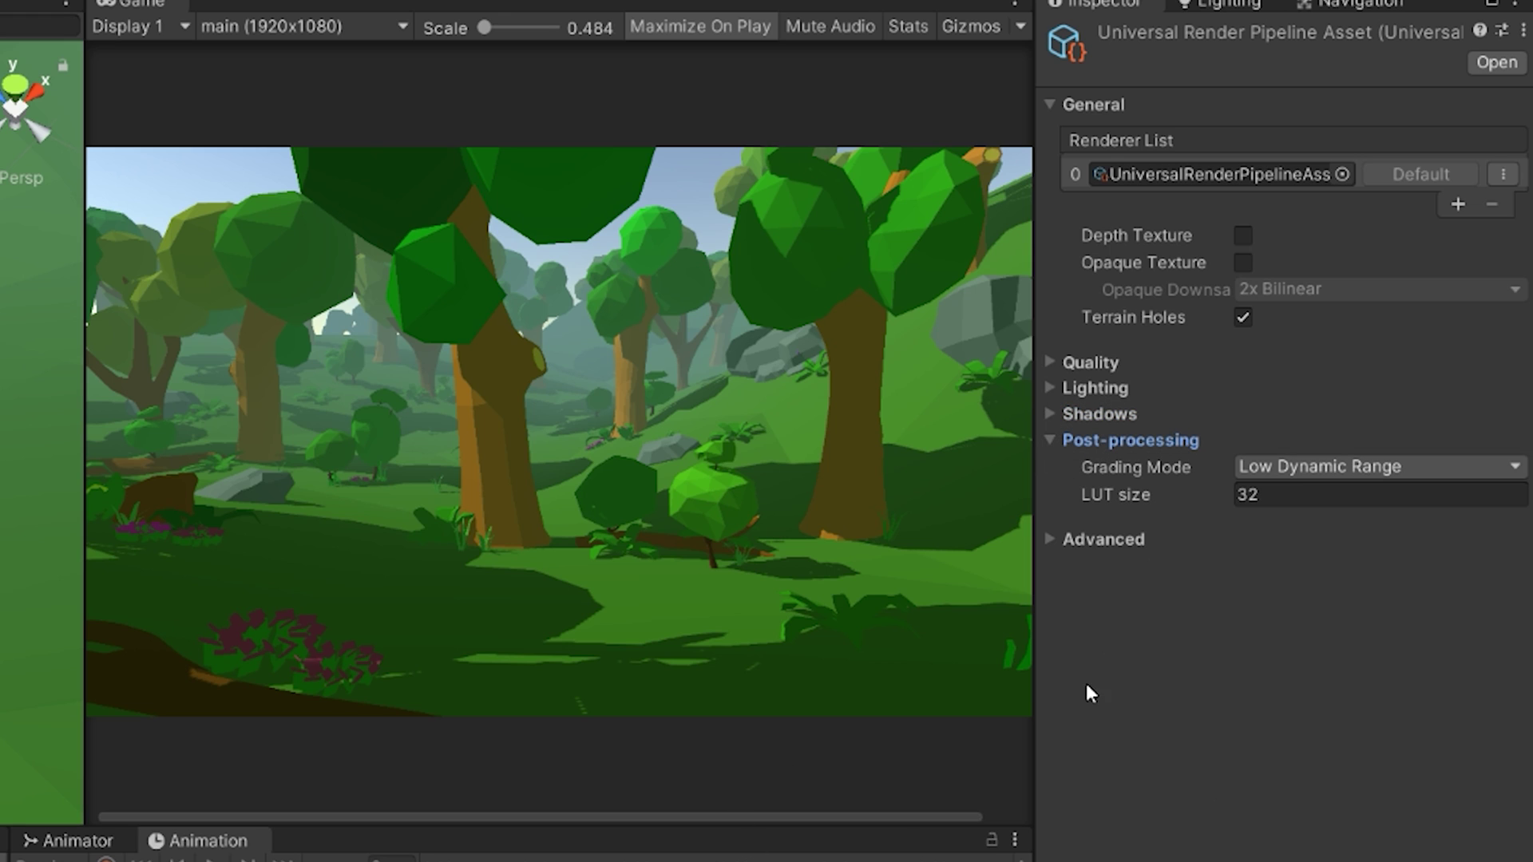
pyautogui.click(1086, 359)
pyautogui.click(1243, 388)
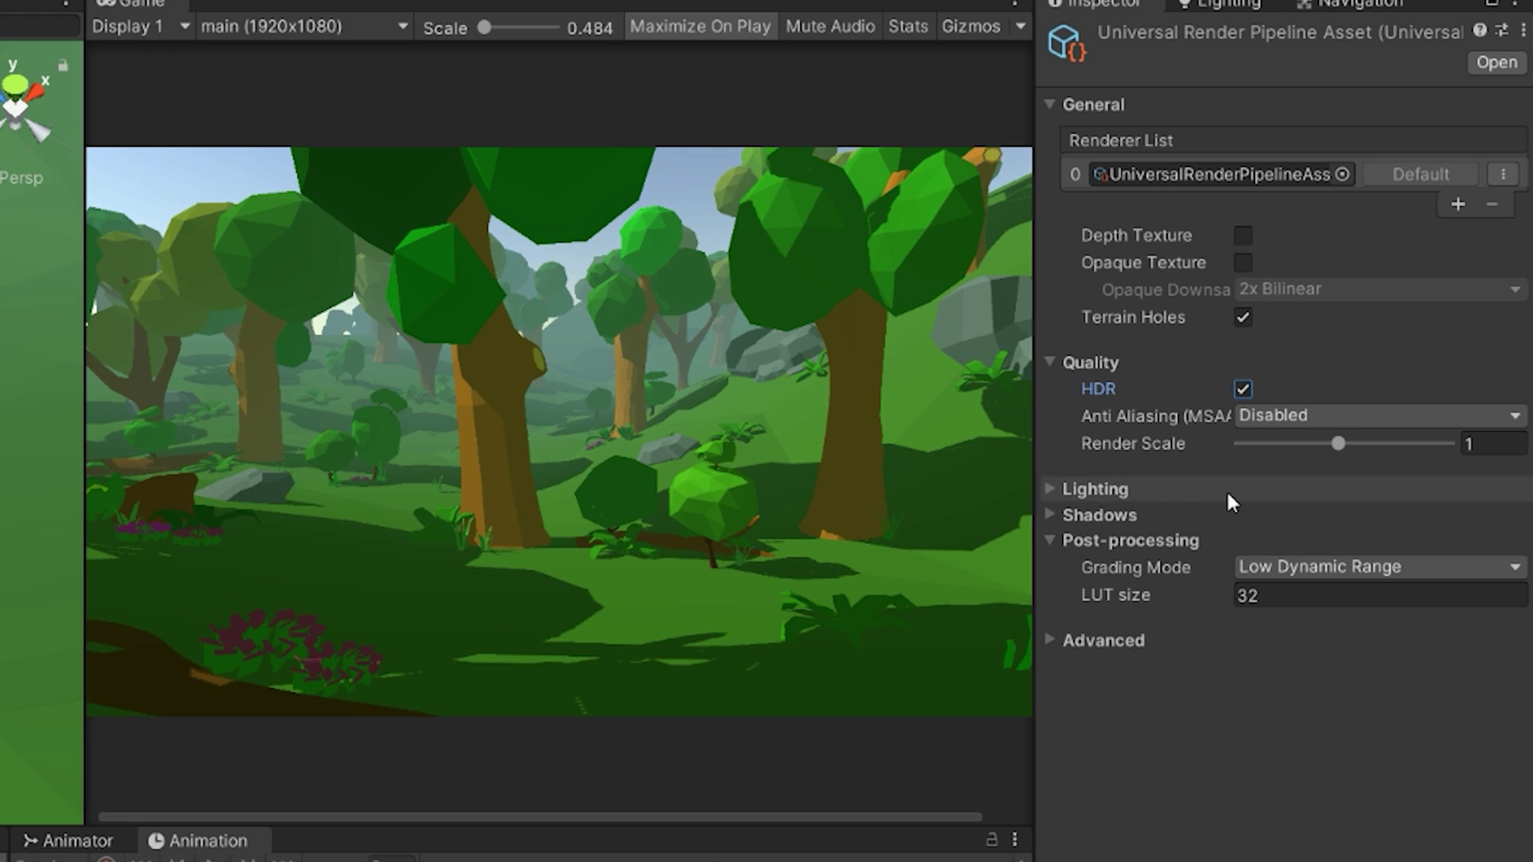
# Step: Try High Dynamic Range grading with LUT size 128, then set LUT size to 32
pyautogui.click(1349, 567)
pyautogui.click(1354, 630)
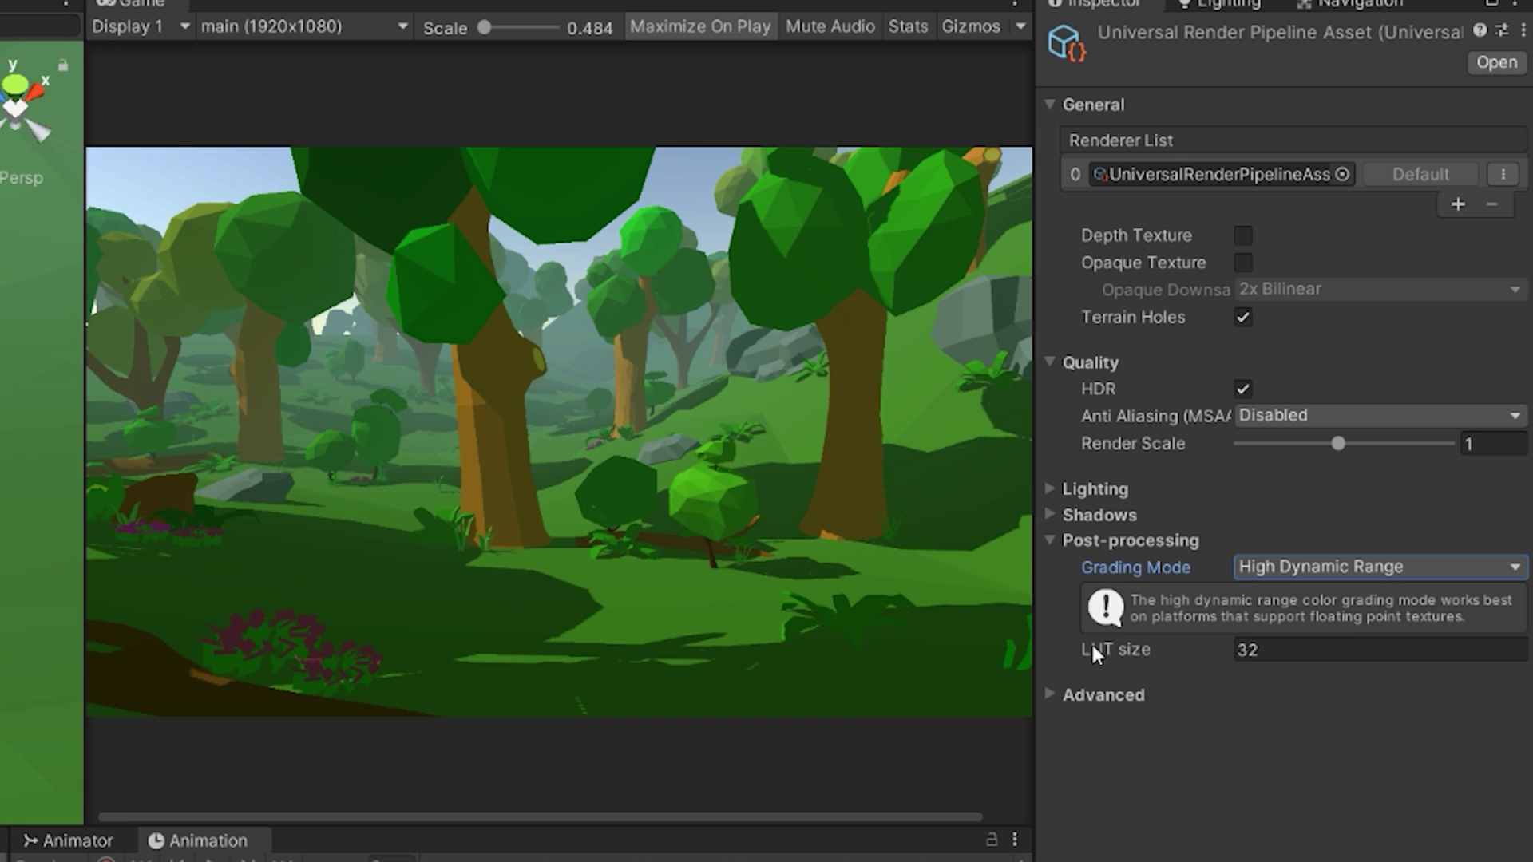
pyautogui.click(1270, 643)
pyautogui.write('1')
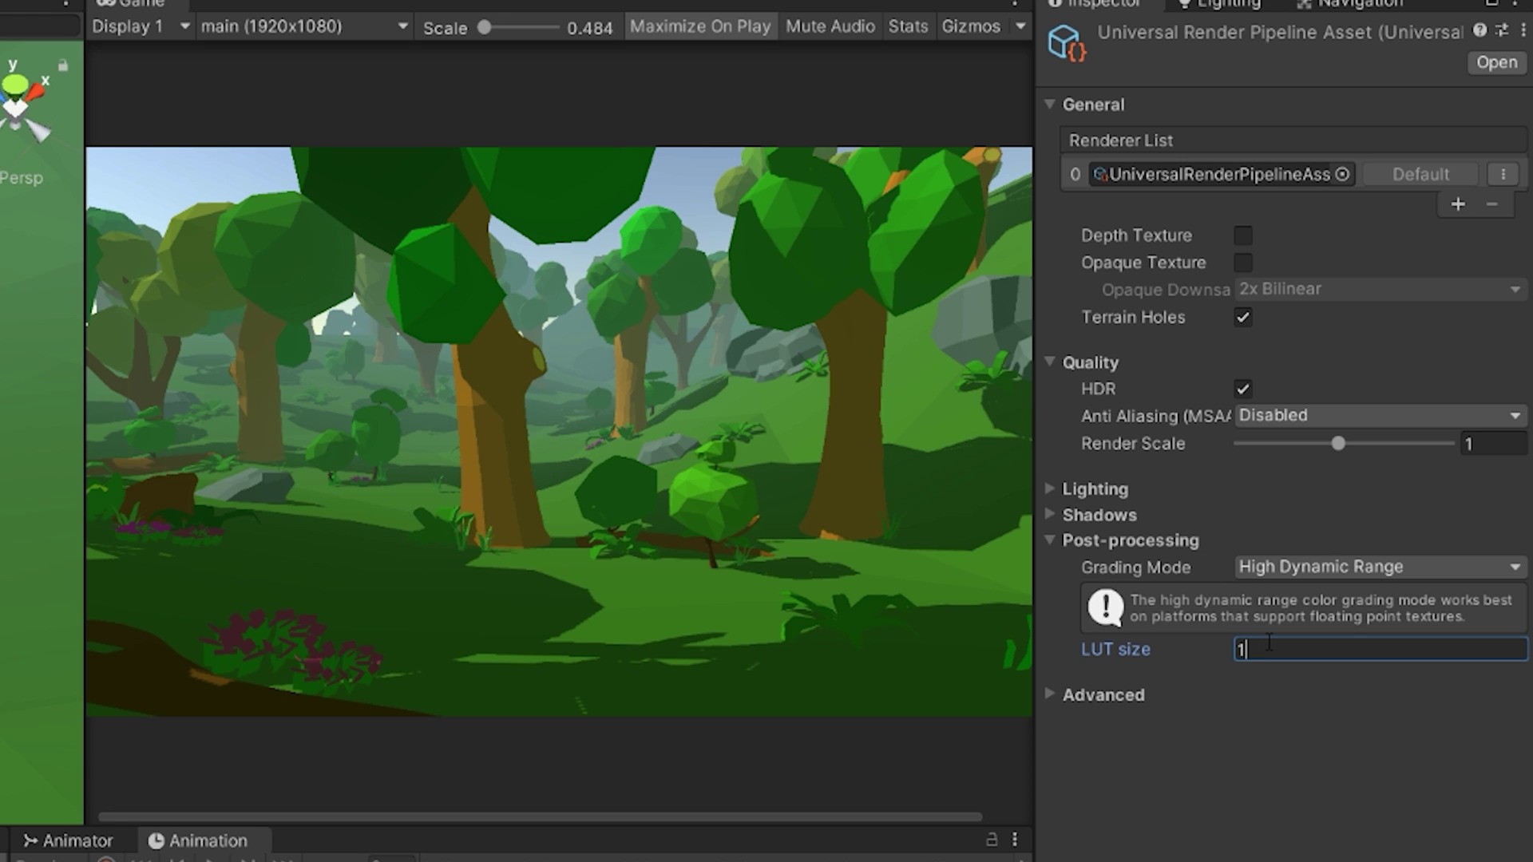
pyautogui.write('28')
pyautogui.press('Return')
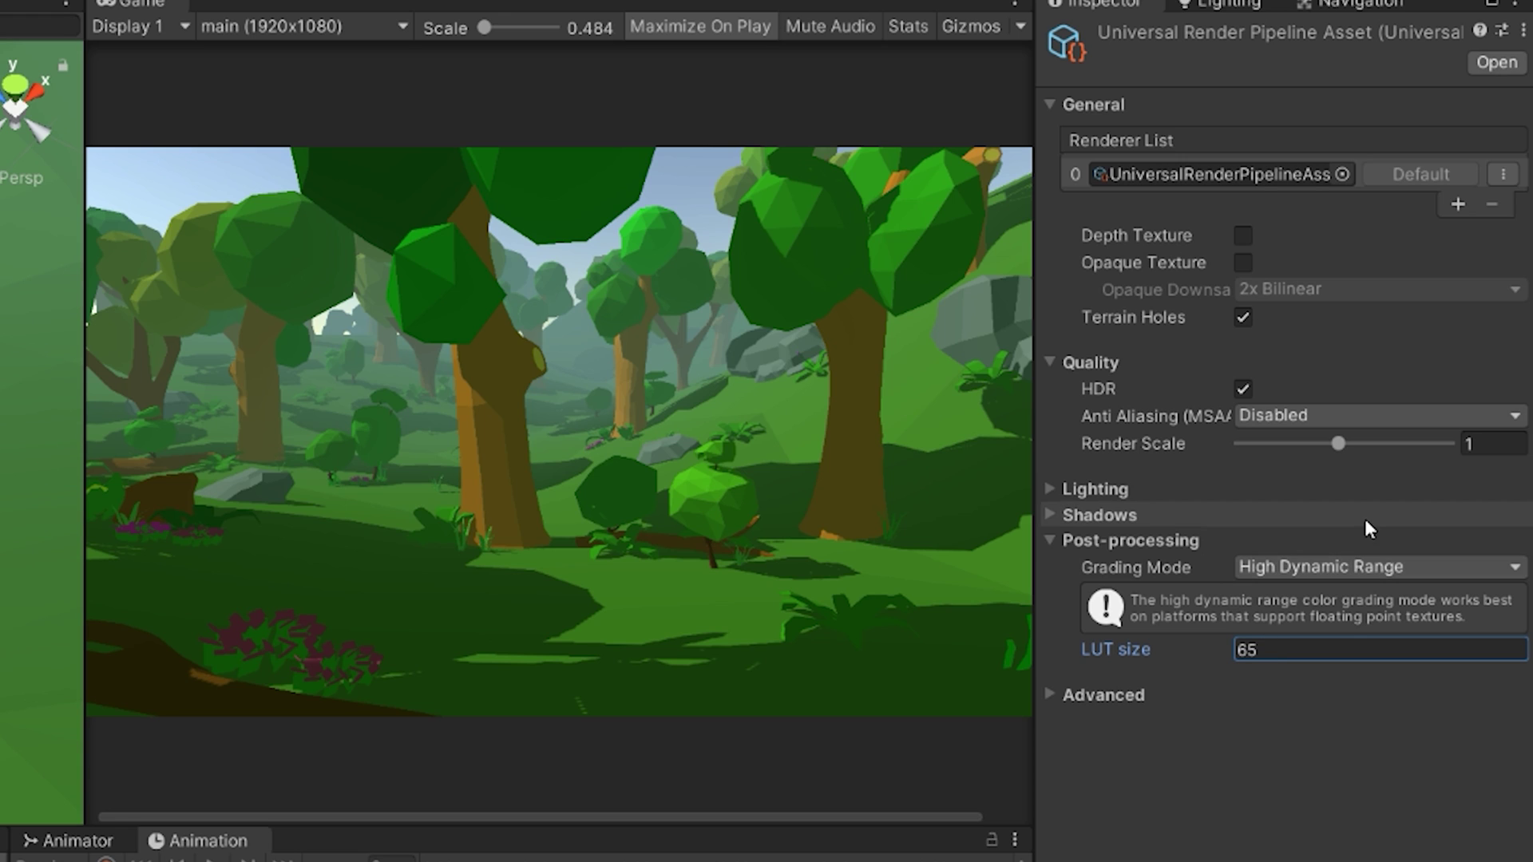
pyautogui.click(1323, 638)
pyautogui.write('32')
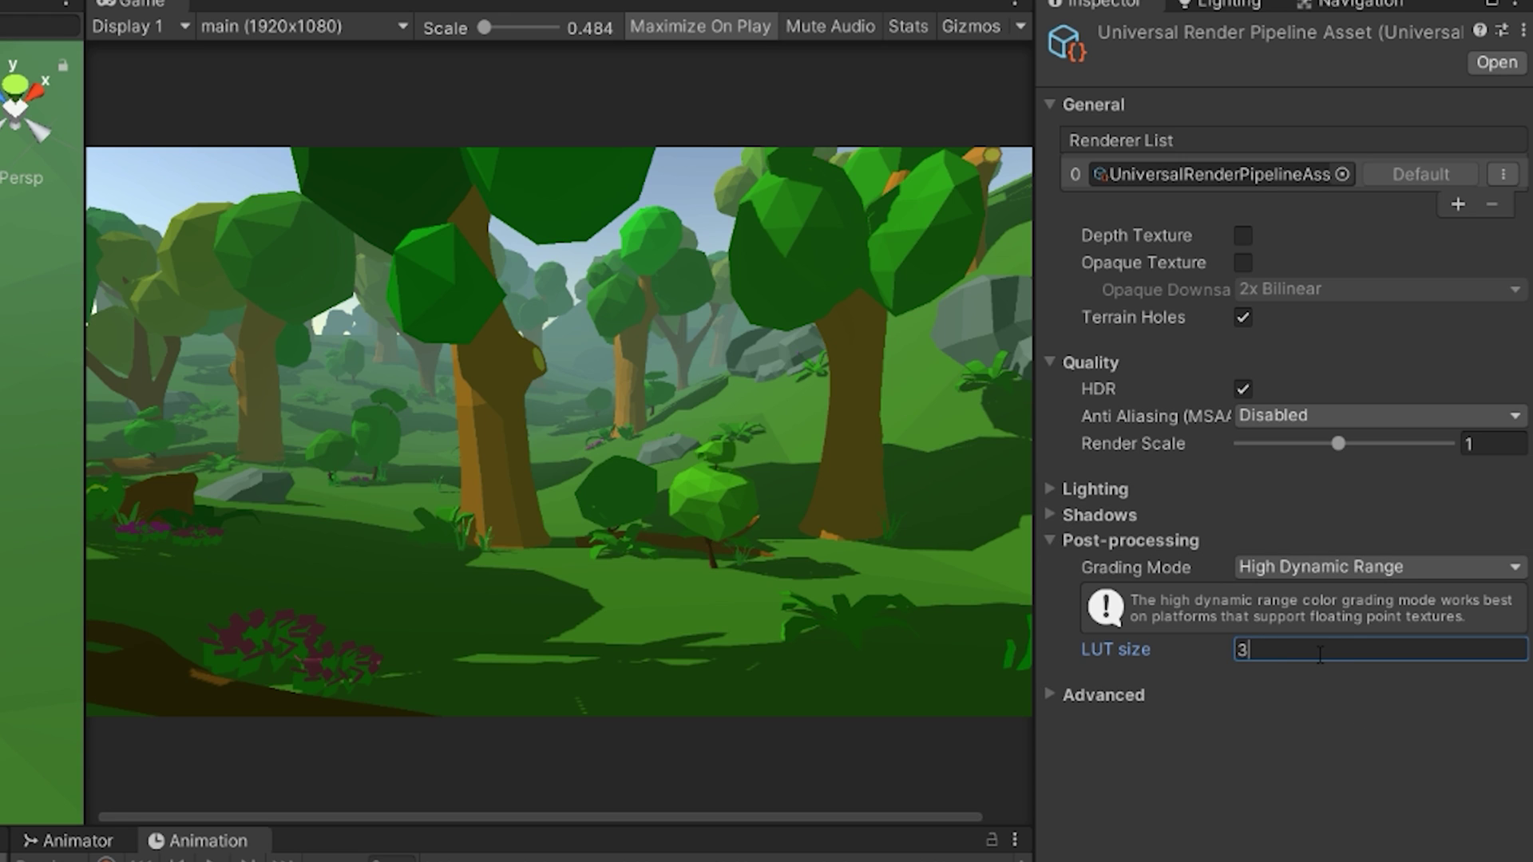
# Step: Return grading mode to Low Dynamic Range and display the Advanced settings
pyautogui.click(1349, 574)
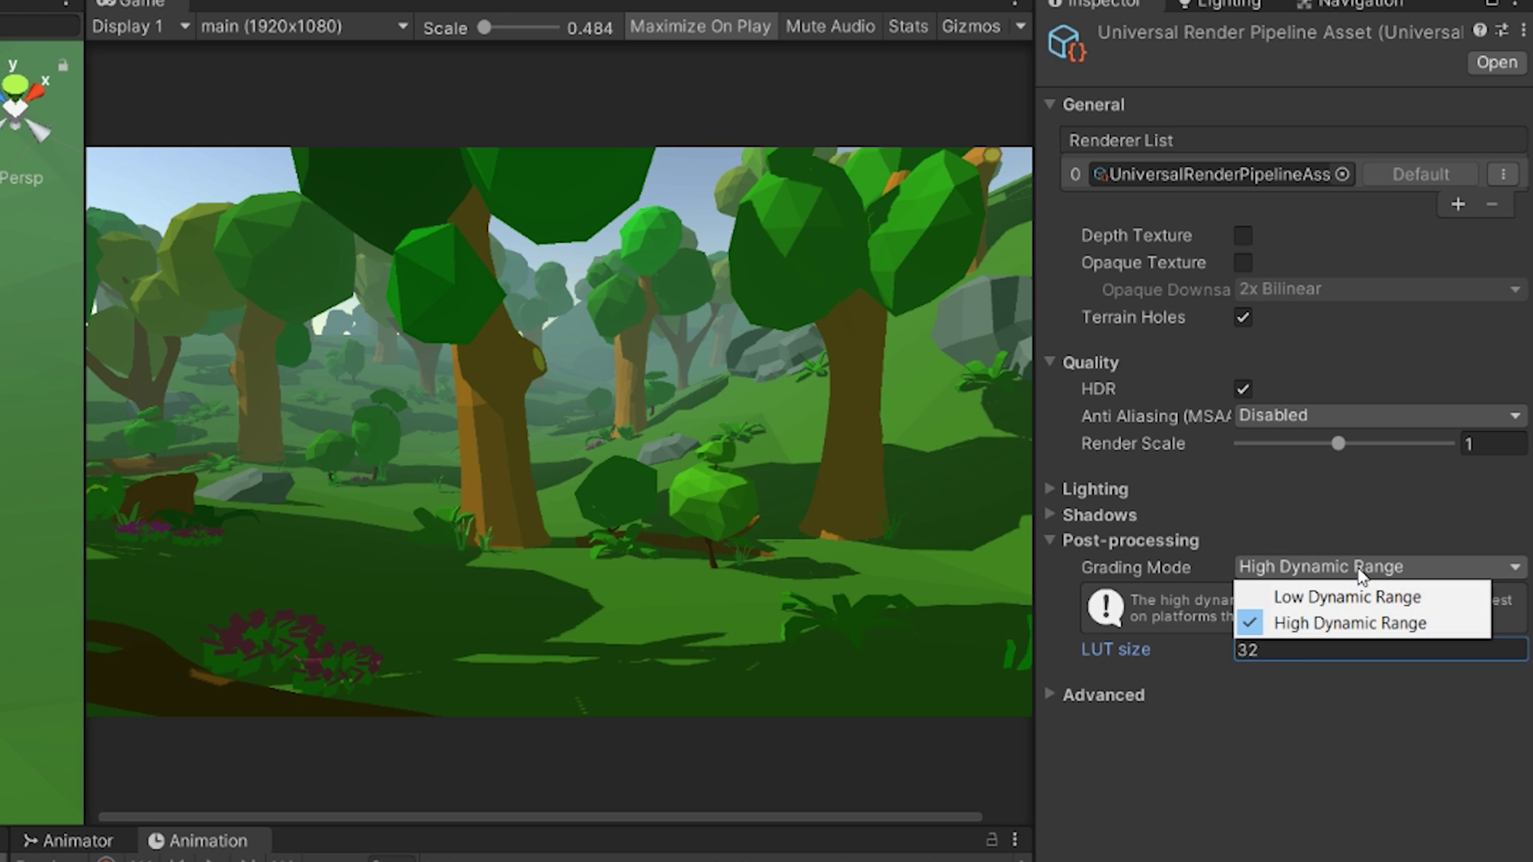
pyautogui.click(1341, 596)
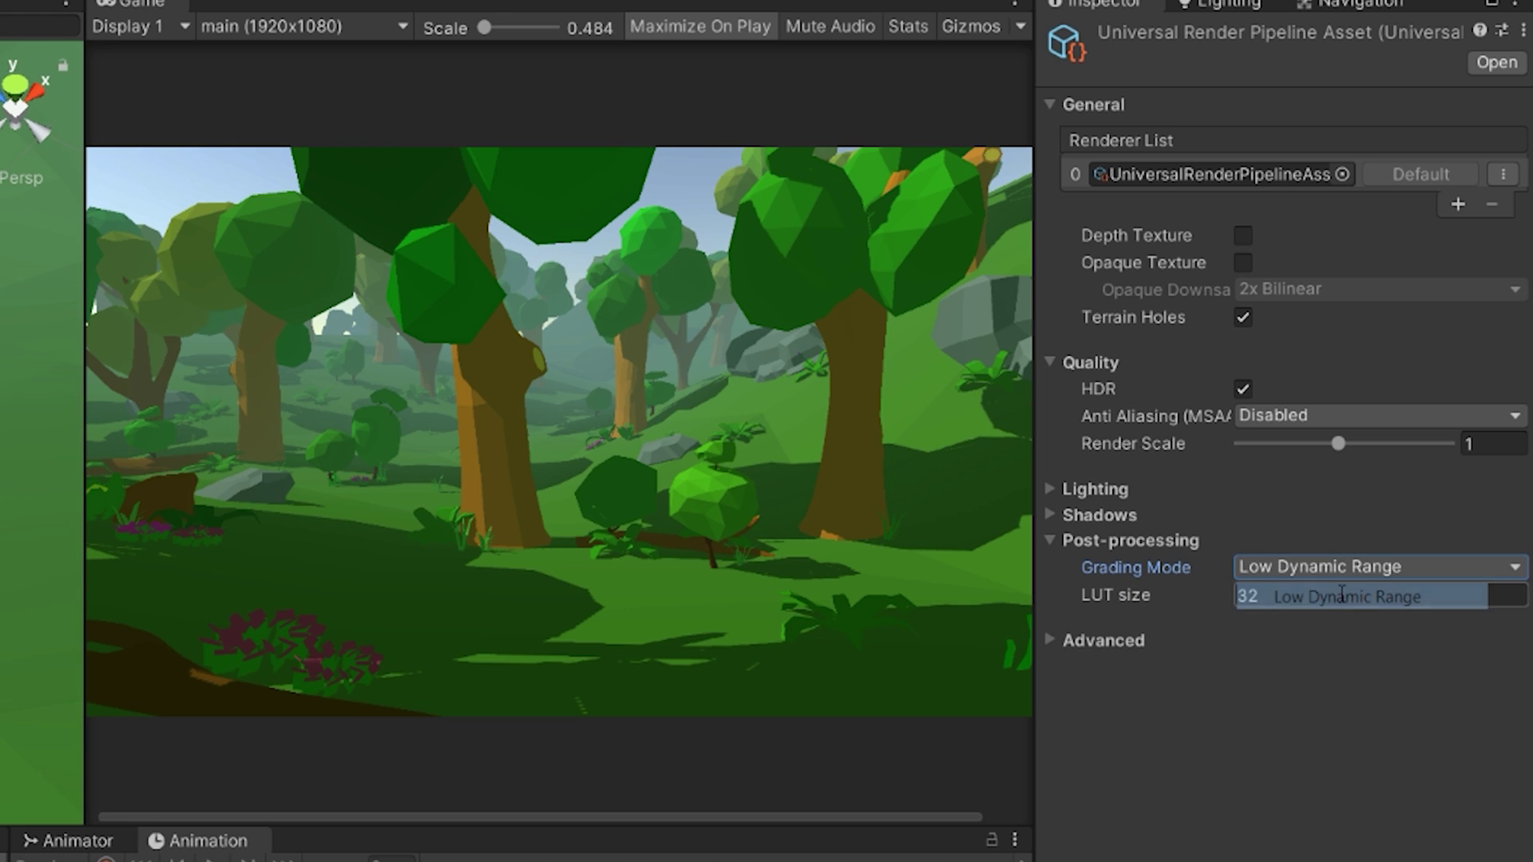
pyautogui.click(1075, 535)
pyautogui.click(1095, 568)
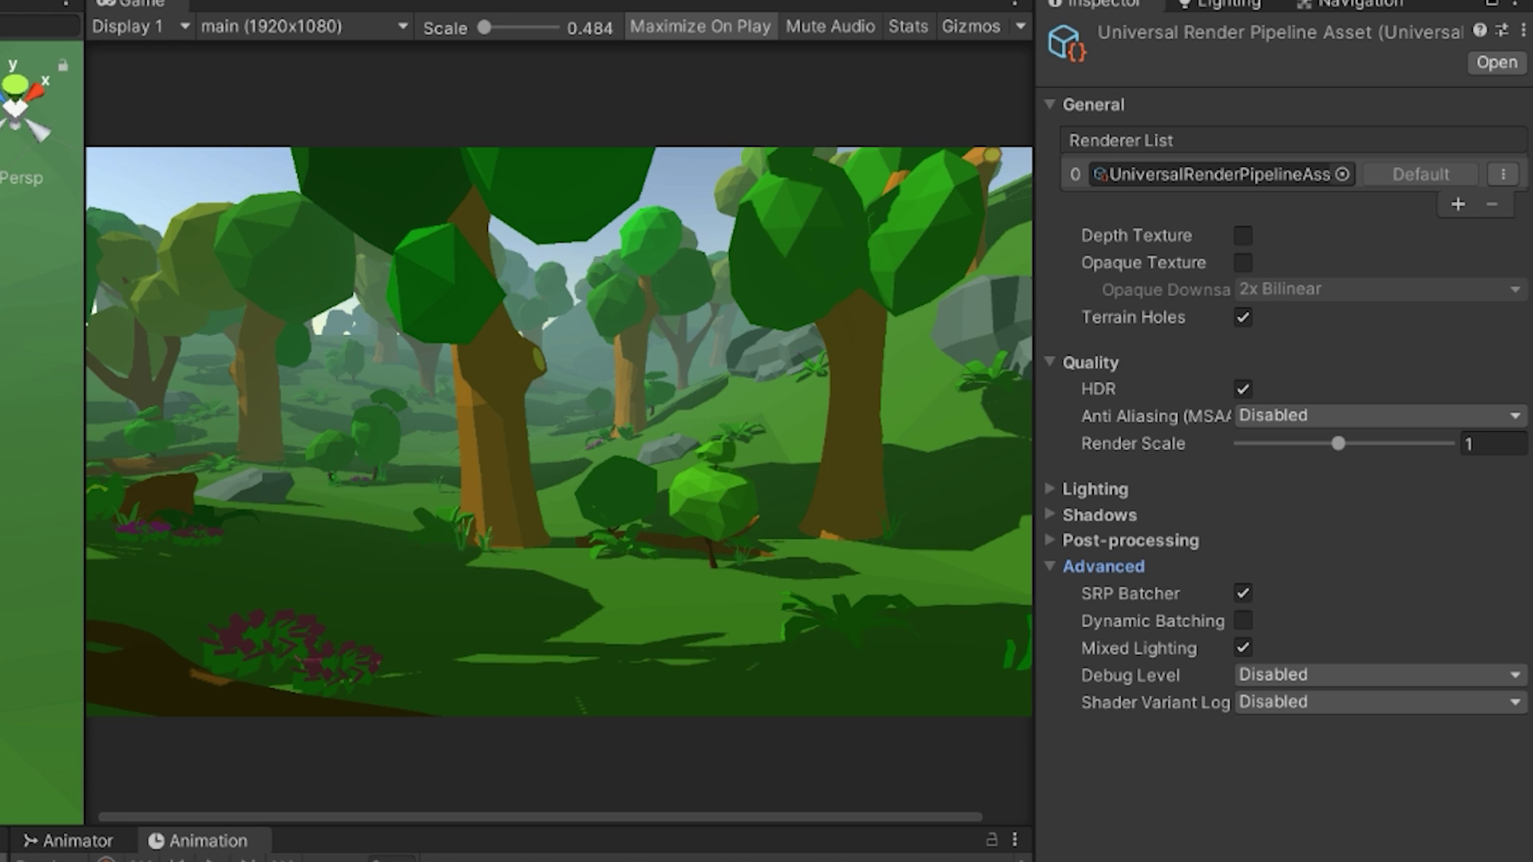
# Step: Enable Dynamic Batching and disable the SRP Batcher in the Advanced settings
pyautogui.click(1244, 622)
pyautogui.click(1243, 594)
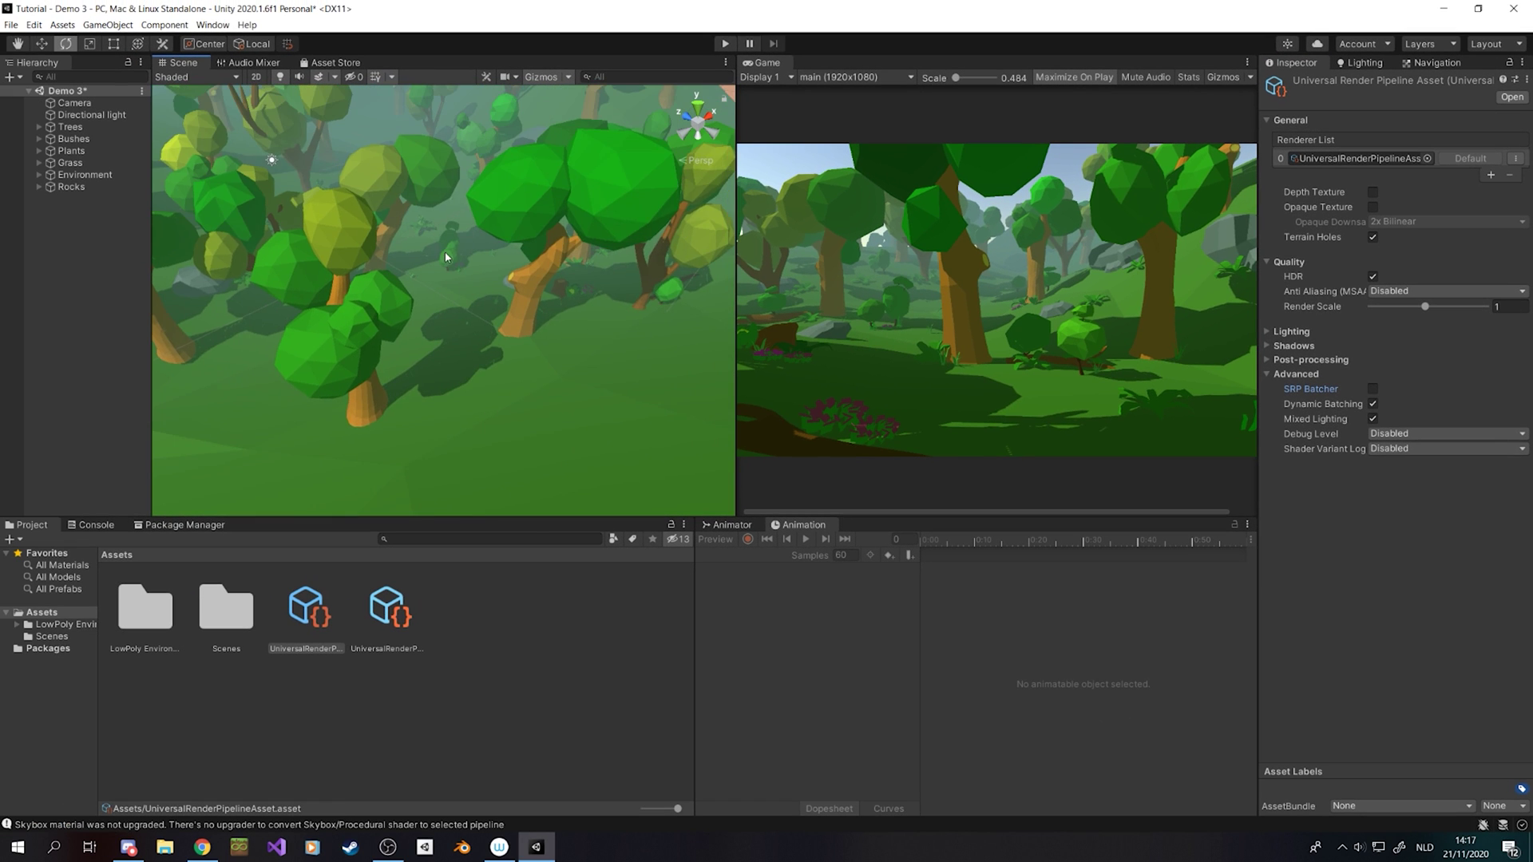
pyautogui.scroll(2, 445, 240)
pyautogui.moveTo(444, 232); pyautogui.dragTo(458, 190, button='right')
pyautogui.scroll(-2, 458, 190)
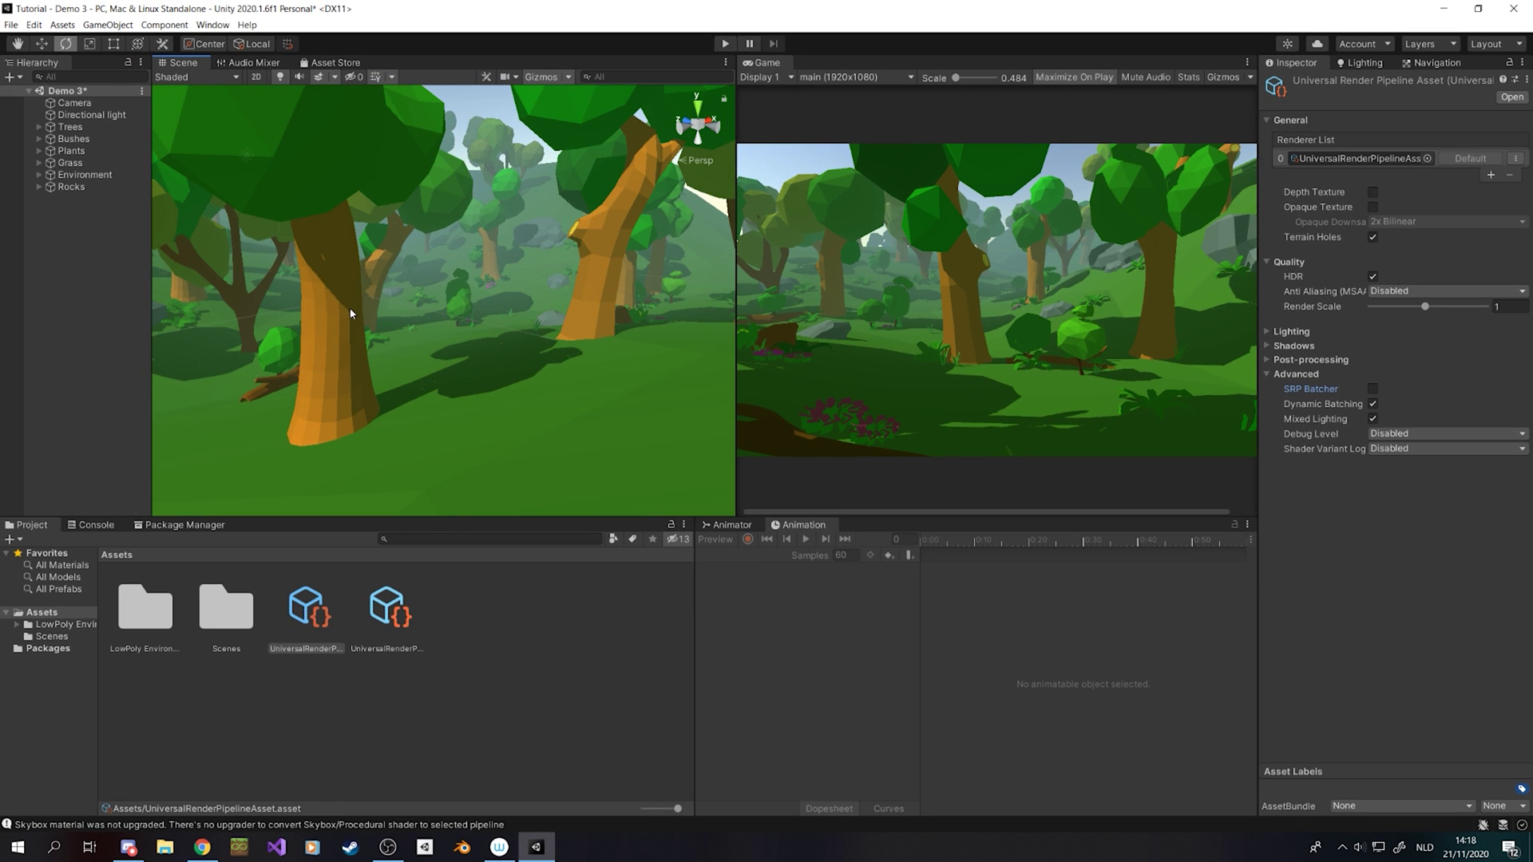
# Step: Select the Tree_2 (3) tree, its trunk and prefab root in the Scene view
pyautogui.click(352, 315)
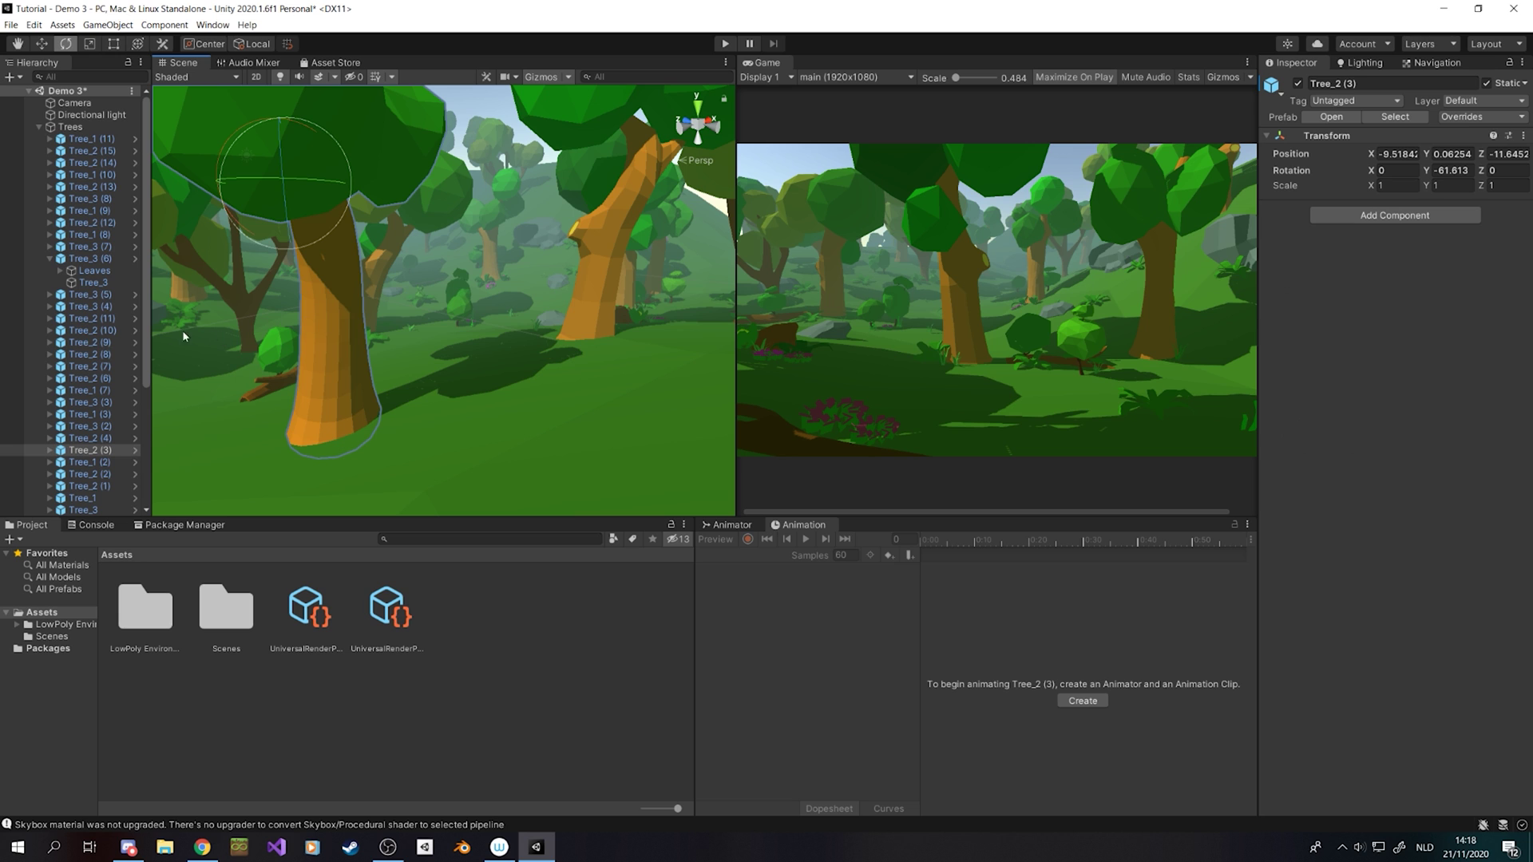
pyautogui.scroll(-5, 79, 351)
pyautogui.click(88, 316)
pyautogui.click(341, 320)
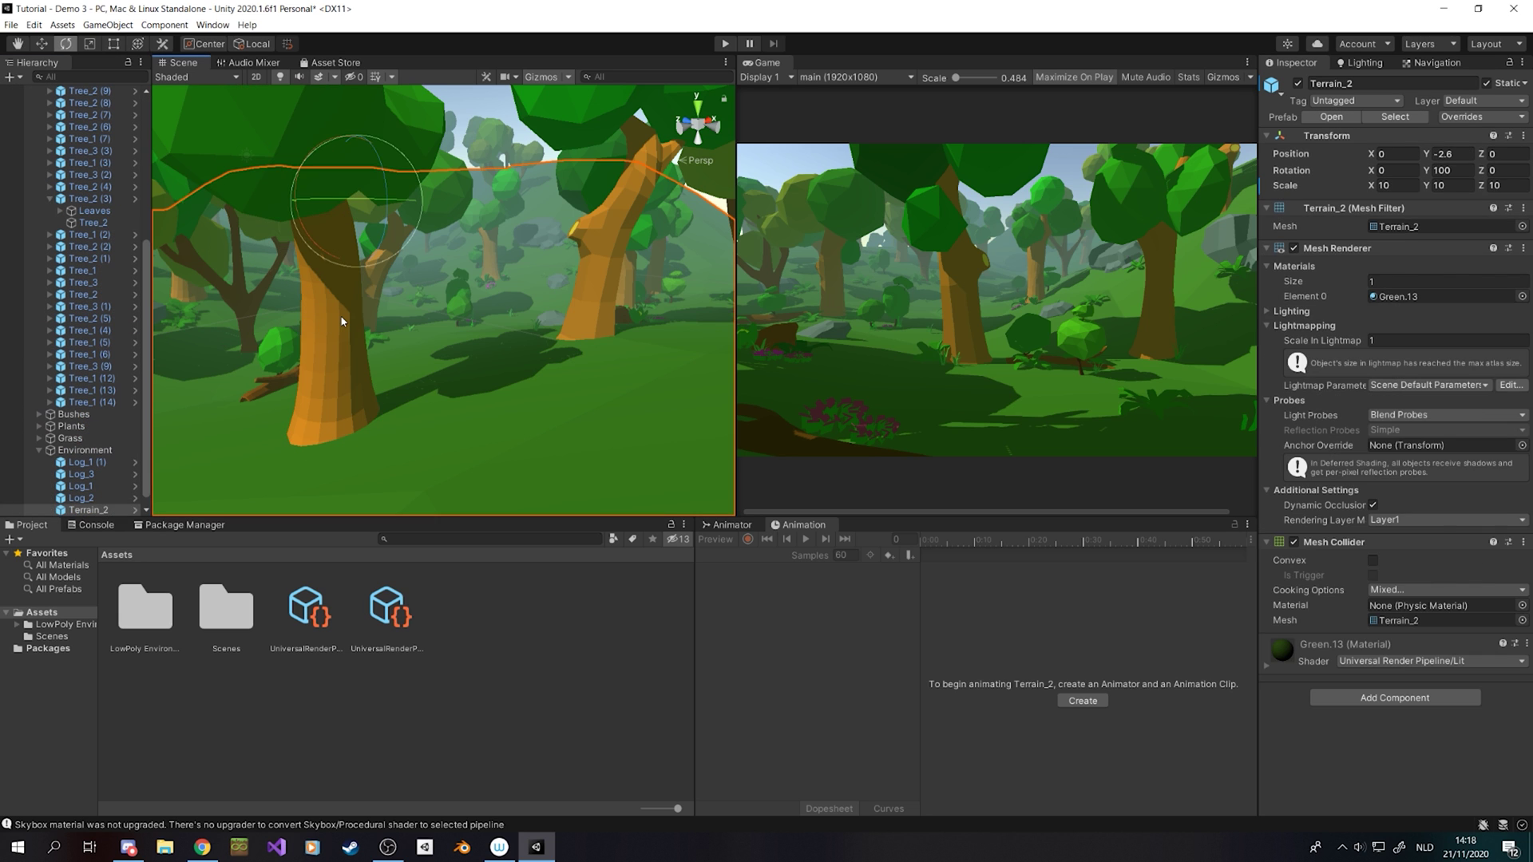
pyautogui.click(339, 318)
pyautogui.click(337, 315)
pyautogui.click(336, 313)
pyautogui.click(335, 304)
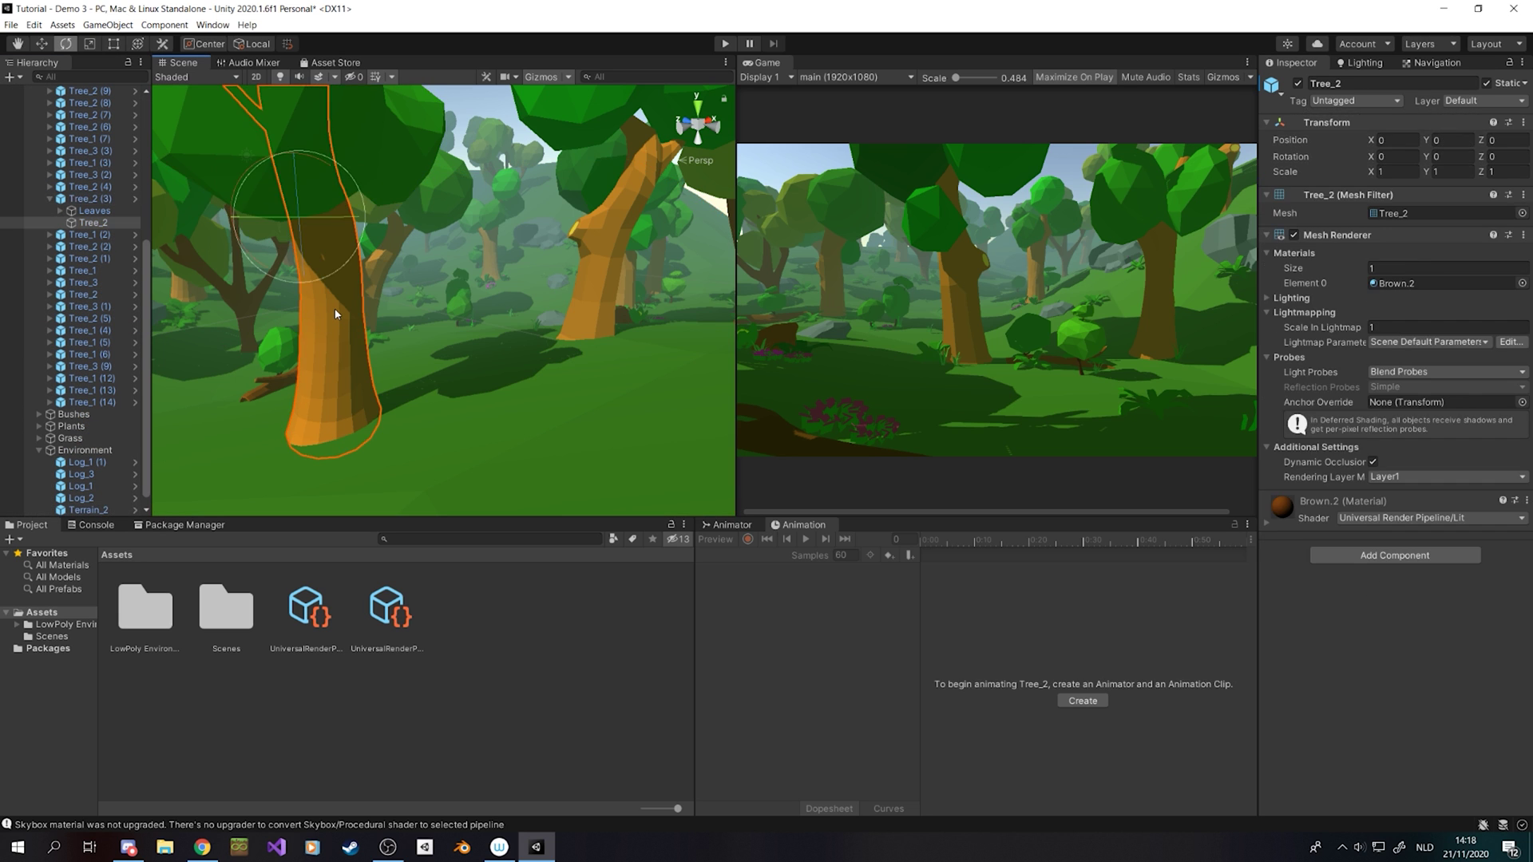
pyautogui.keyDown('alt'); pyautogui.moveTo(336, 303); pyautogui.dragTo(504, 301); pyautogui.keyUp('alt')
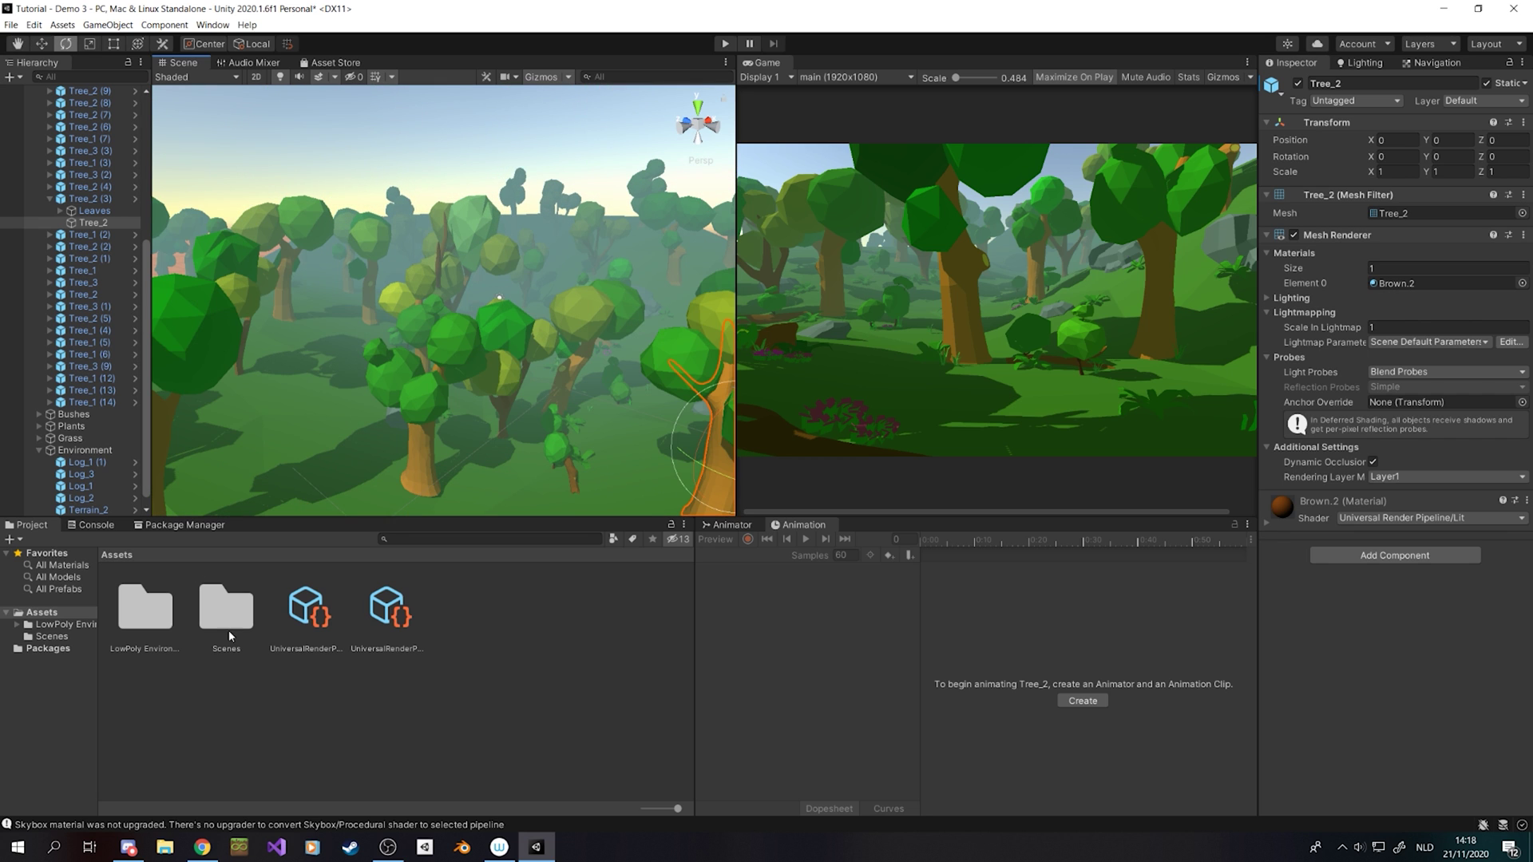
# Step: Reselect the URP asset, turn off Mixed Lighting, and collapse Advanced and General
pyautogui.click(306, 630)
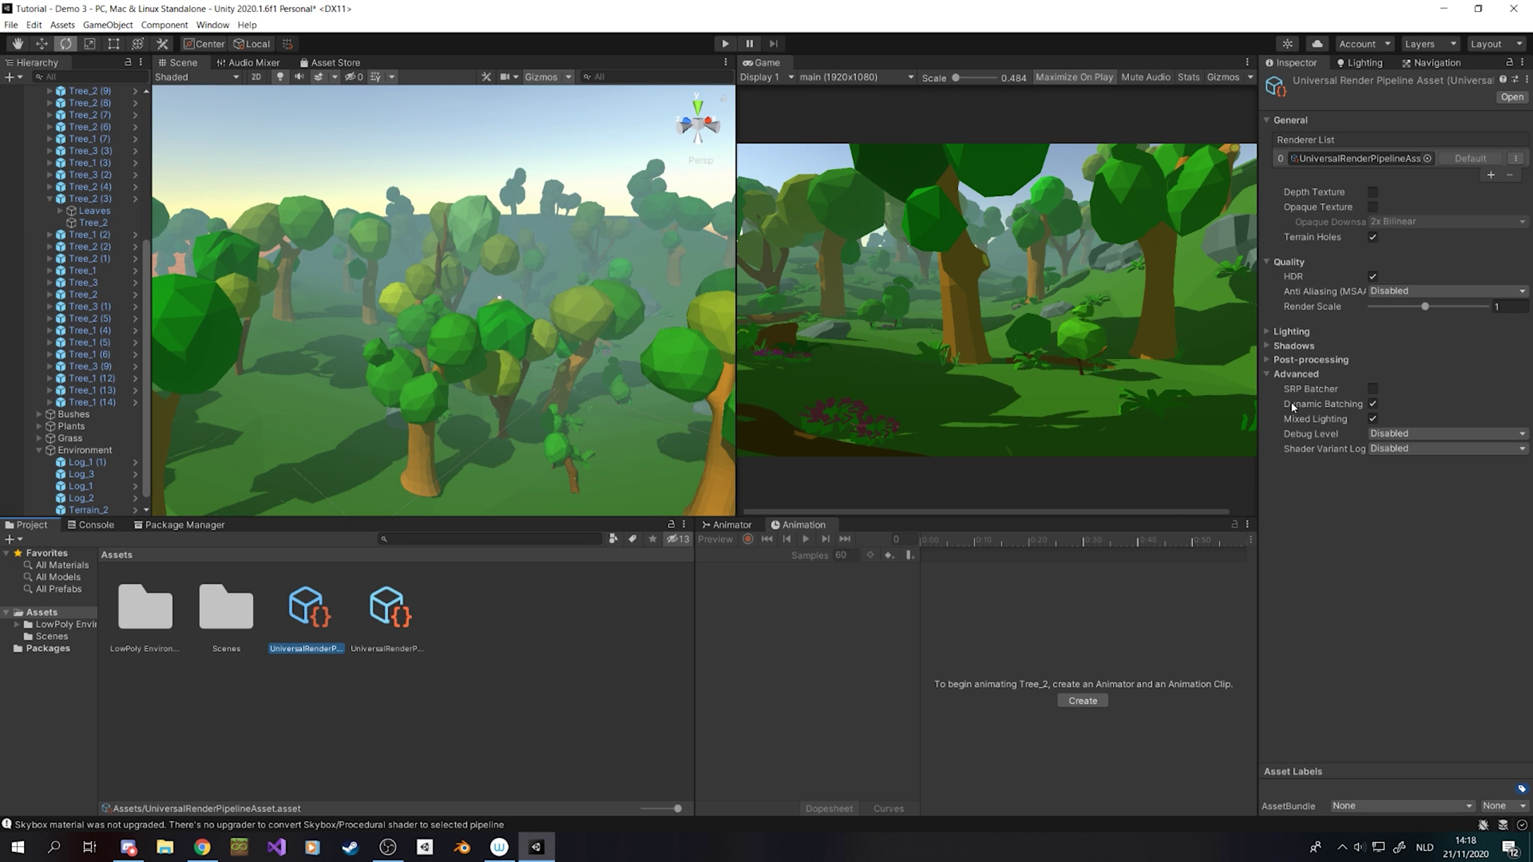
pyautogui.click(1372, 419)
pyautogui.click(1298, 373)
pyautogui.click(1294, 120)
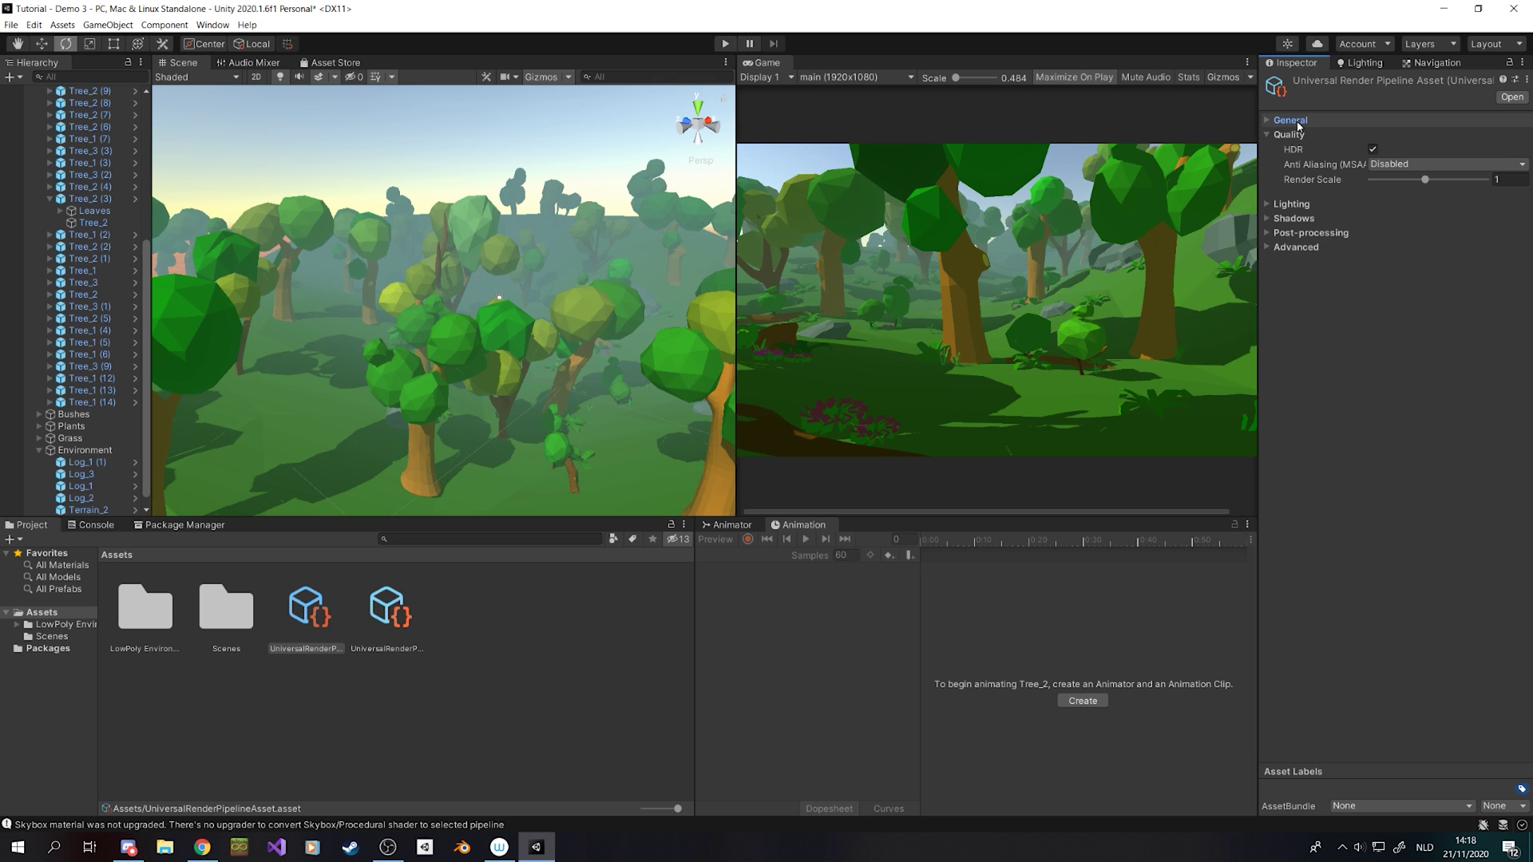
pyautogui.scroll(5, 472, 286)
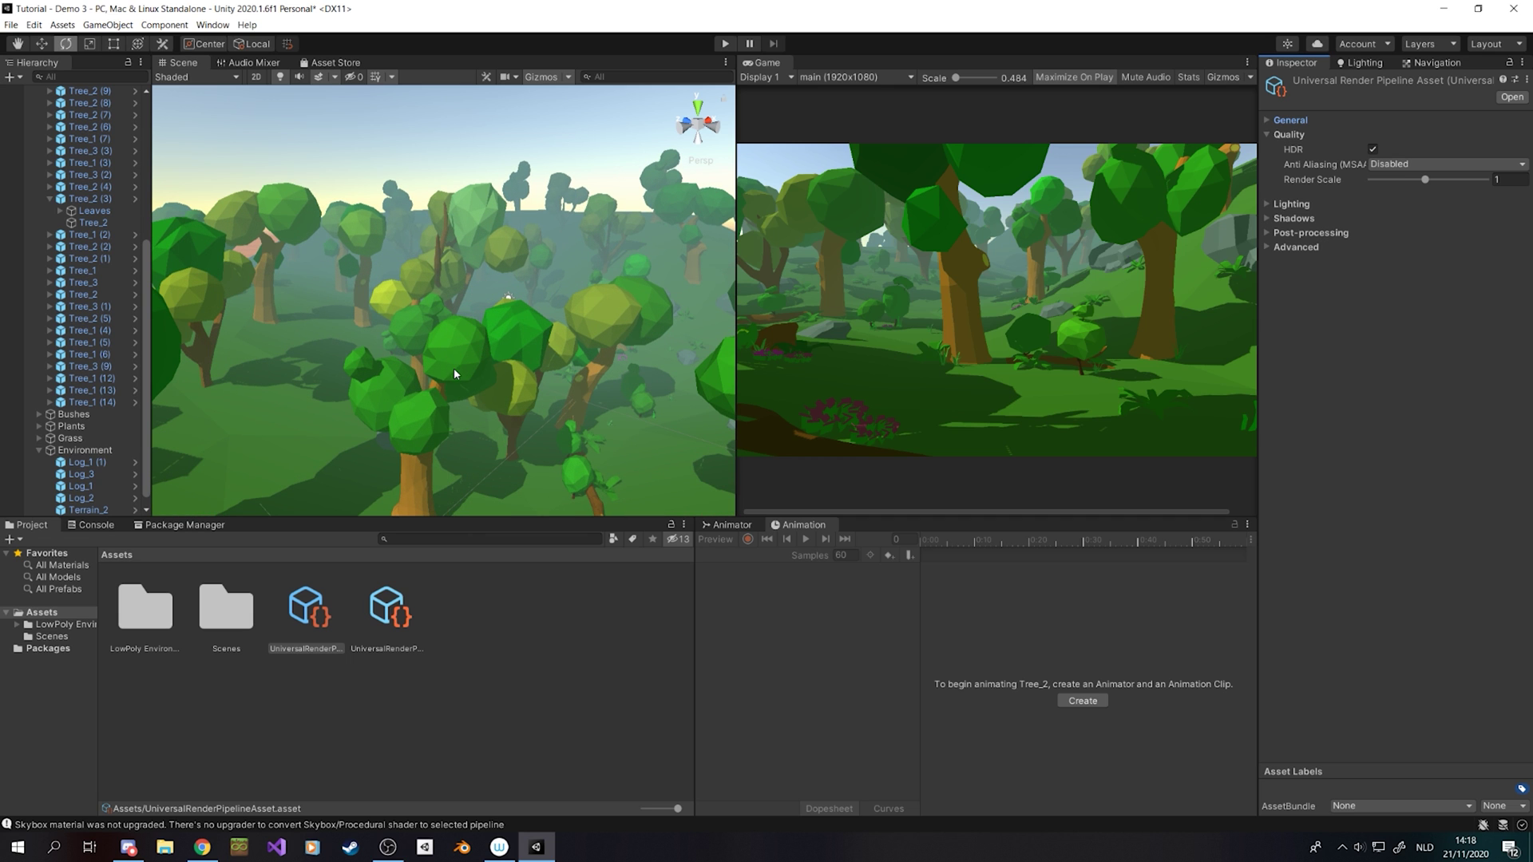
pyautogui.moveTo(455, 374); pyautogui.dragTo(641, 483, button='right')
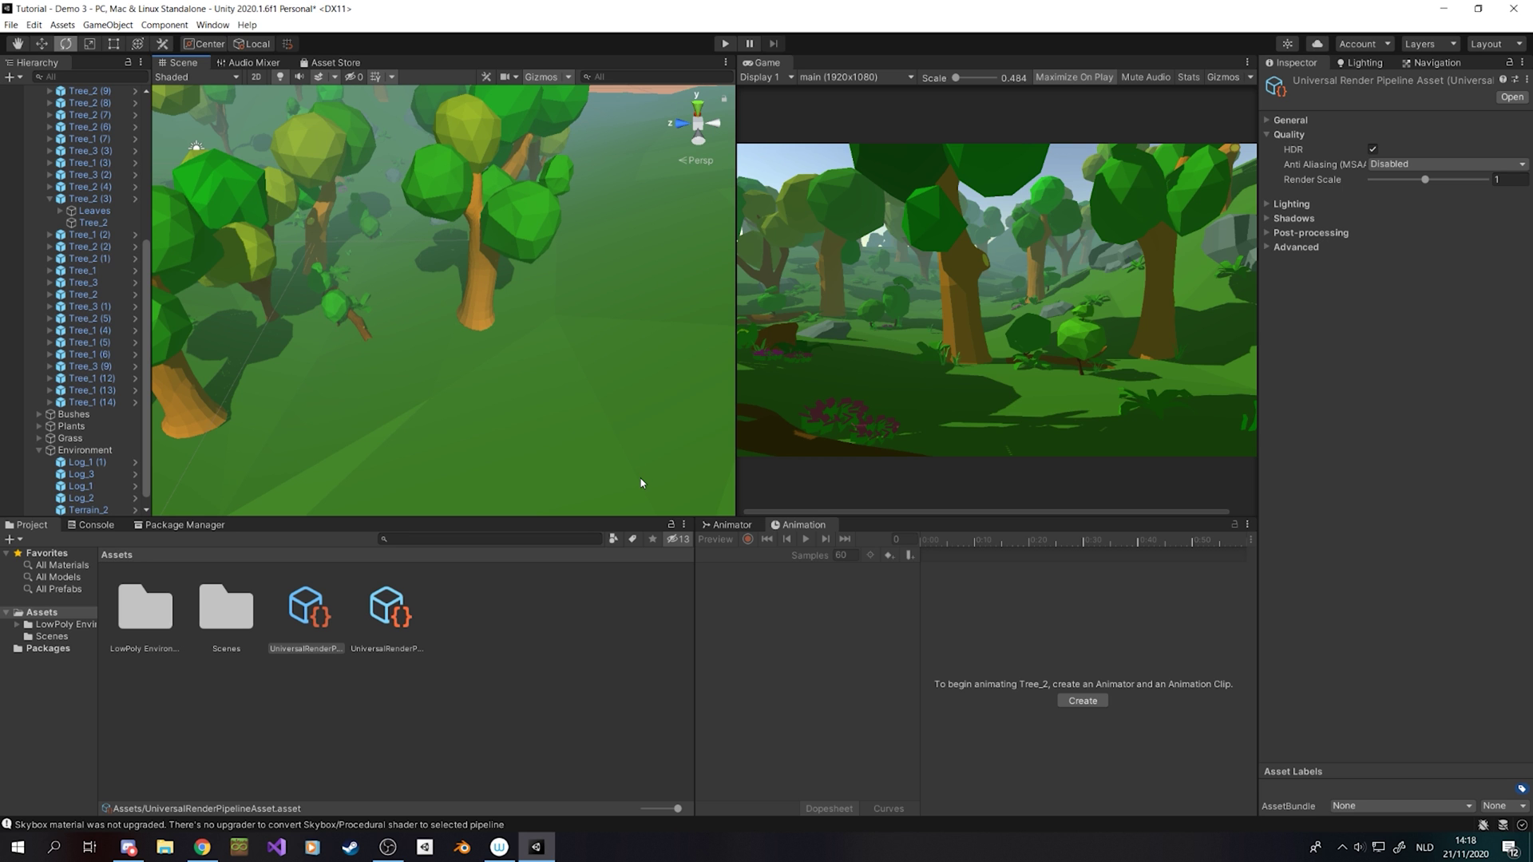